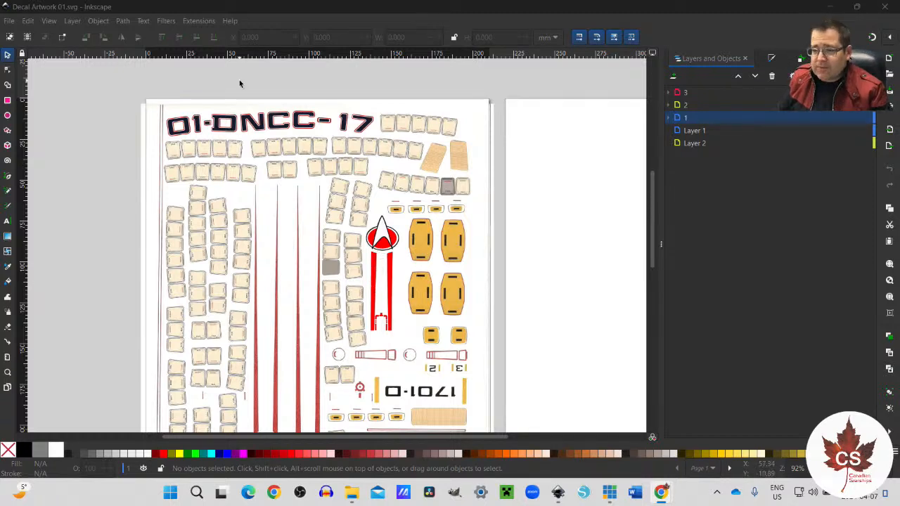
Step: Look over the first decal sheet and examine the red delta emblem with its two stripes up close
scroll(426, 369, down, 3)
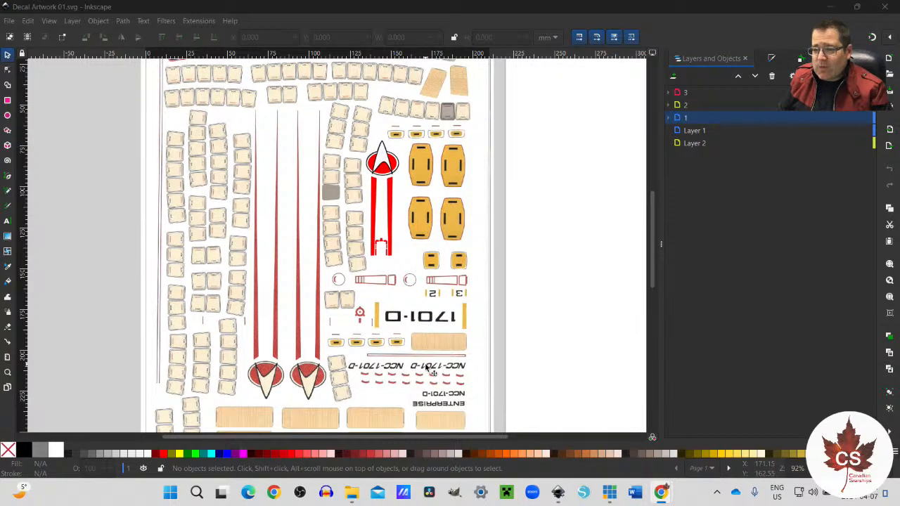
scroll(427, 369, down, 2)
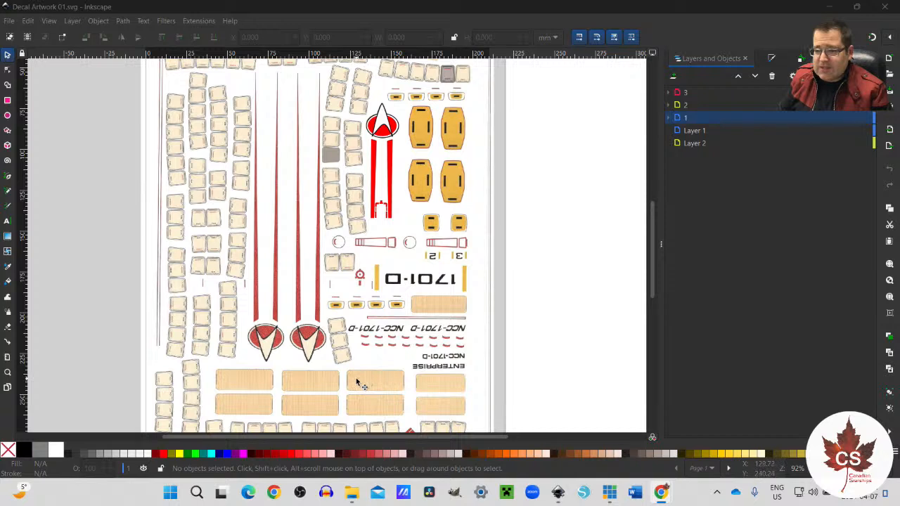
scroll(357, 382, up, 2)
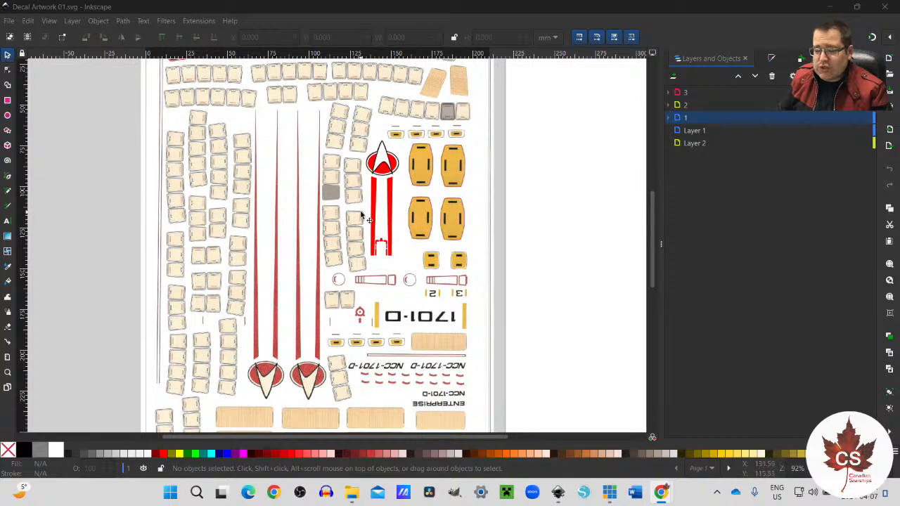
scroll(374, 204, up, 2)
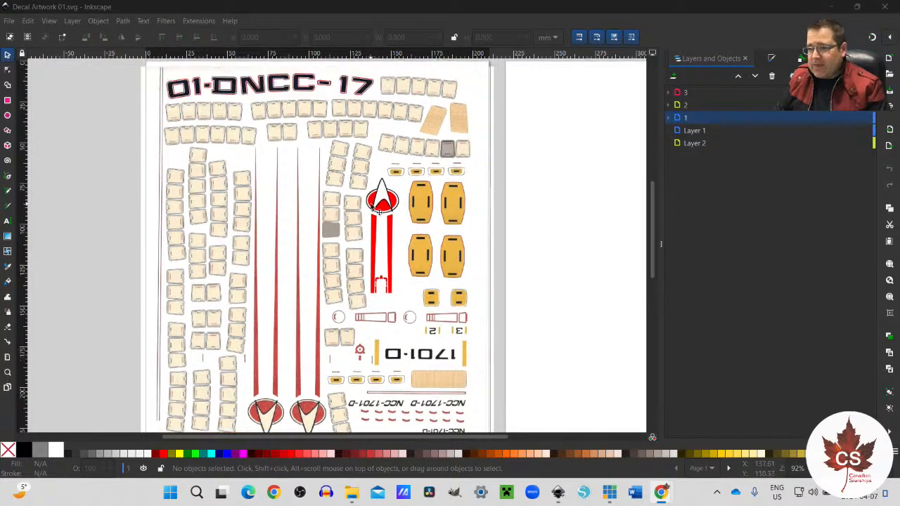
scroll(374, 208, up, 2)
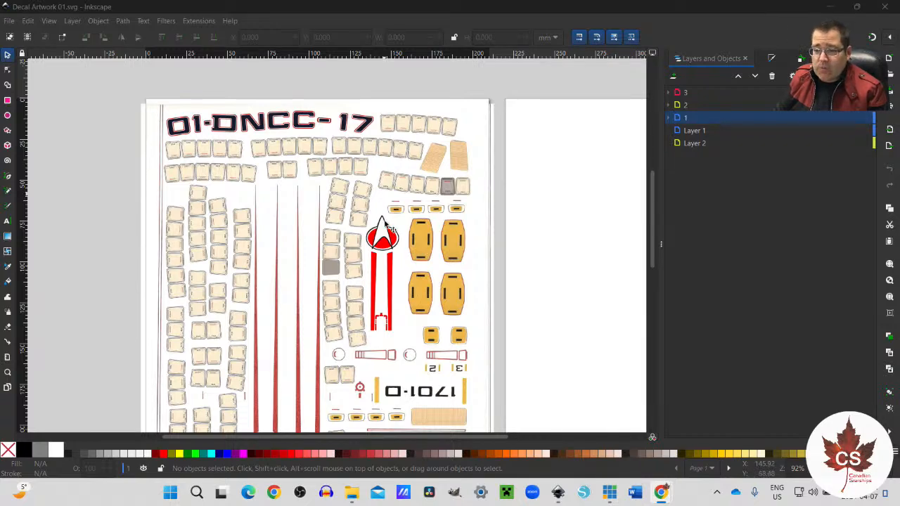
scroll(389, 237, up, 3)
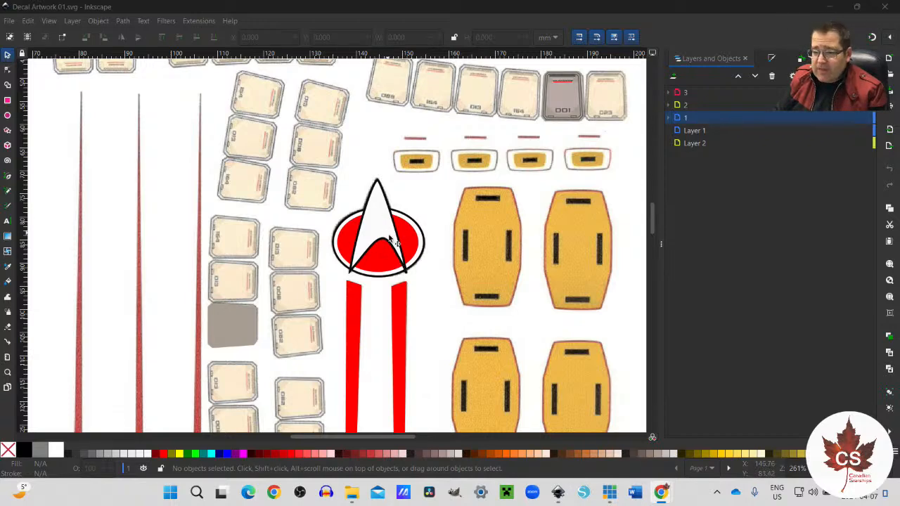
scroll(410, 245, down, 1)
scroll(408, 244, up, 1)
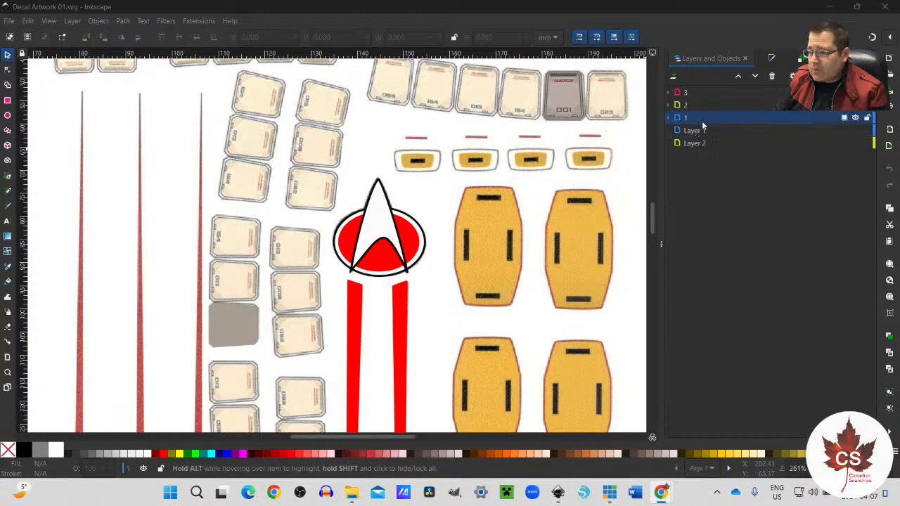
Step: Hide and reshow layers 2 and 1 in turn to check which artwork each one contains
click(857, 111)
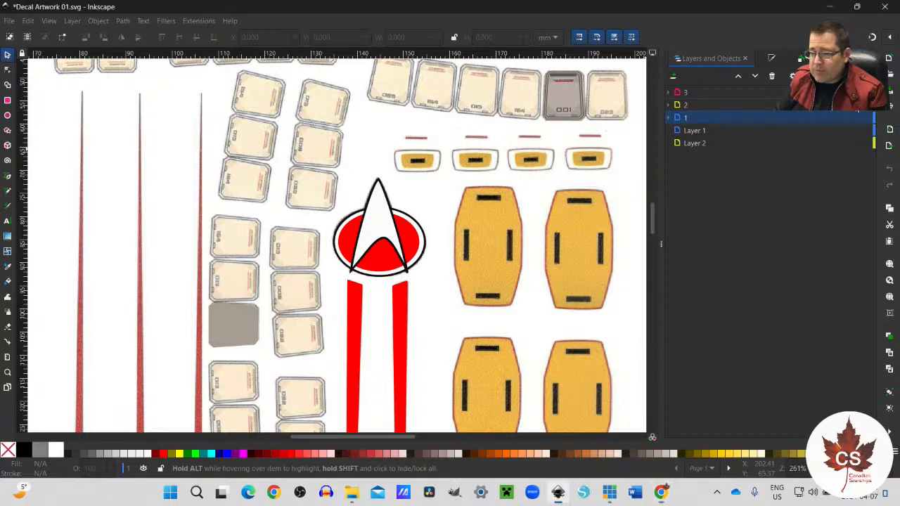
click(857, 116)
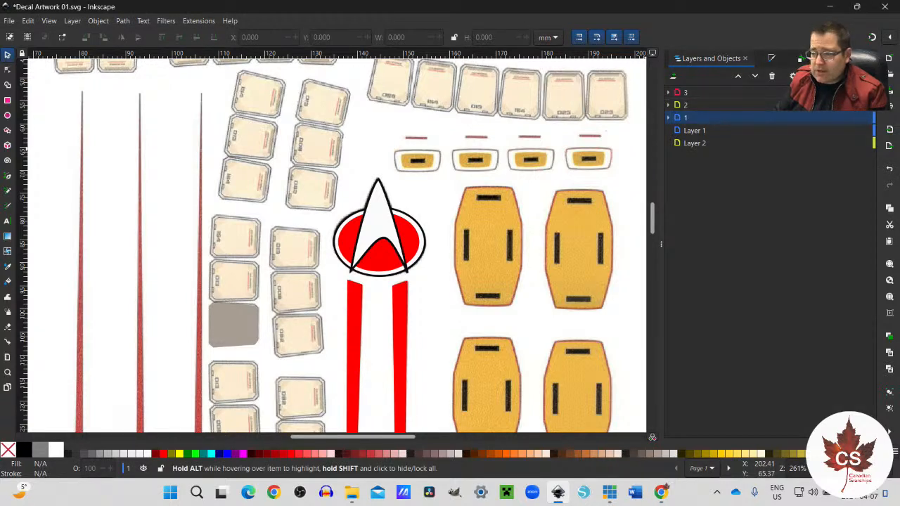
click(855, 117)
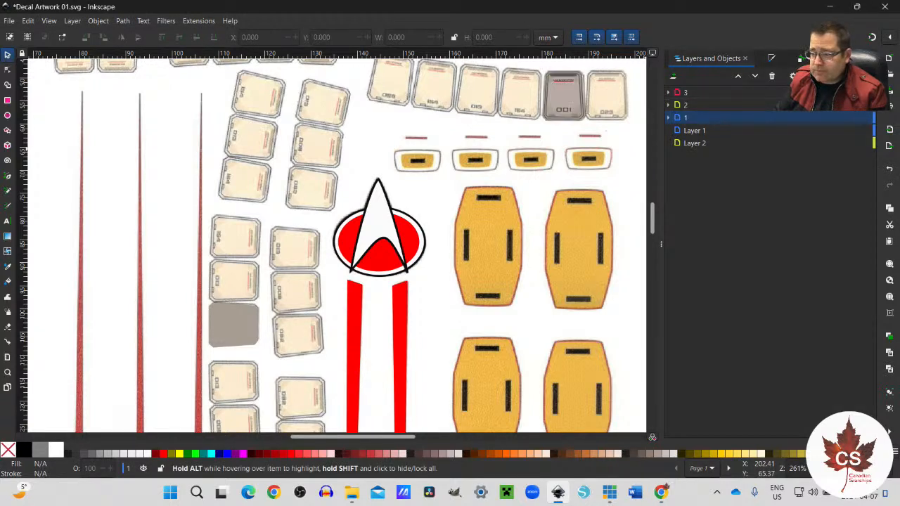
click(855, 118)
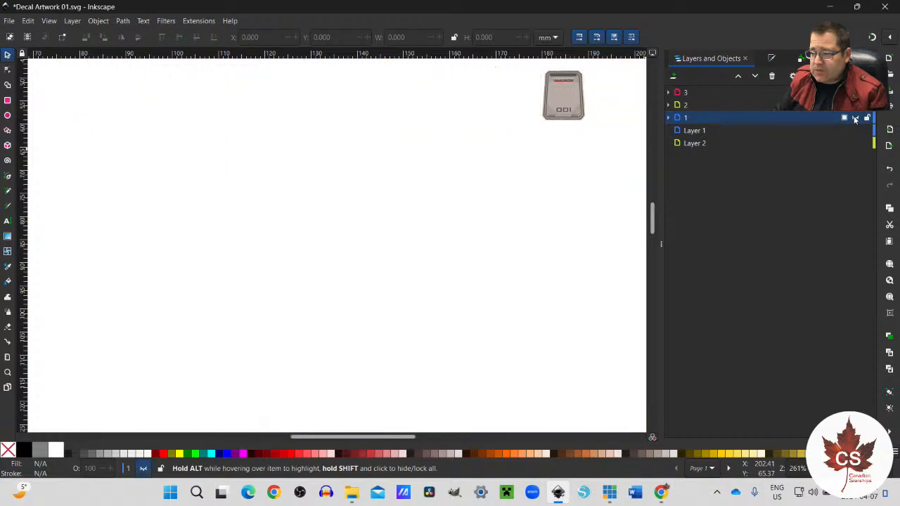
click(856, 117)
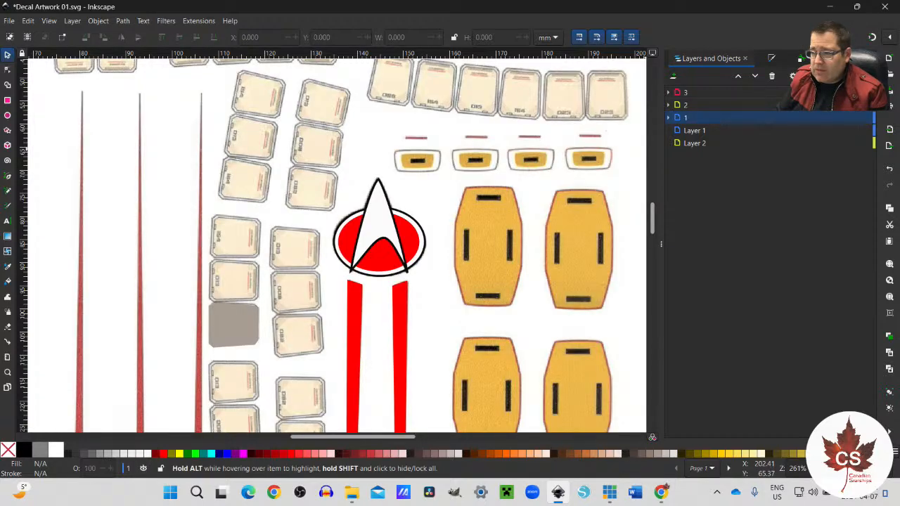
Step: Expand layer 1 and move its embedded scan image1 to the layer below
click(669, 118)
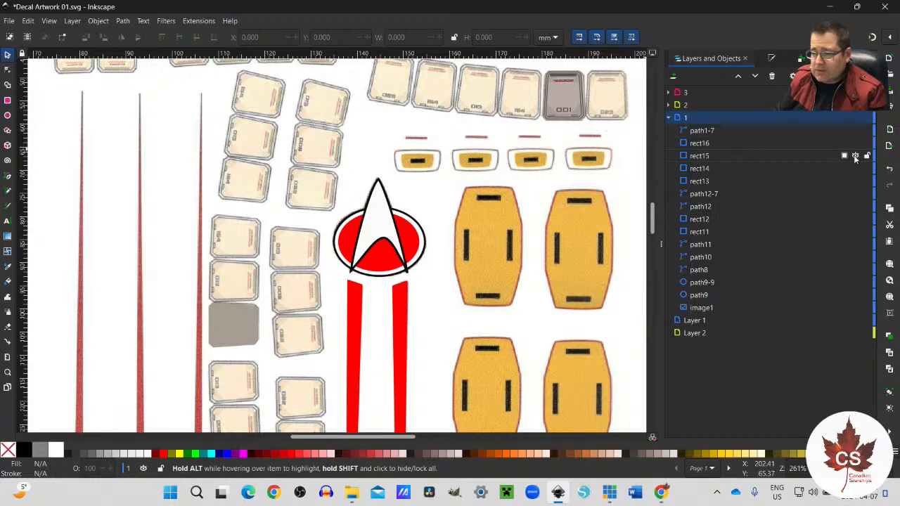
scroll(524, 315, down, 4)
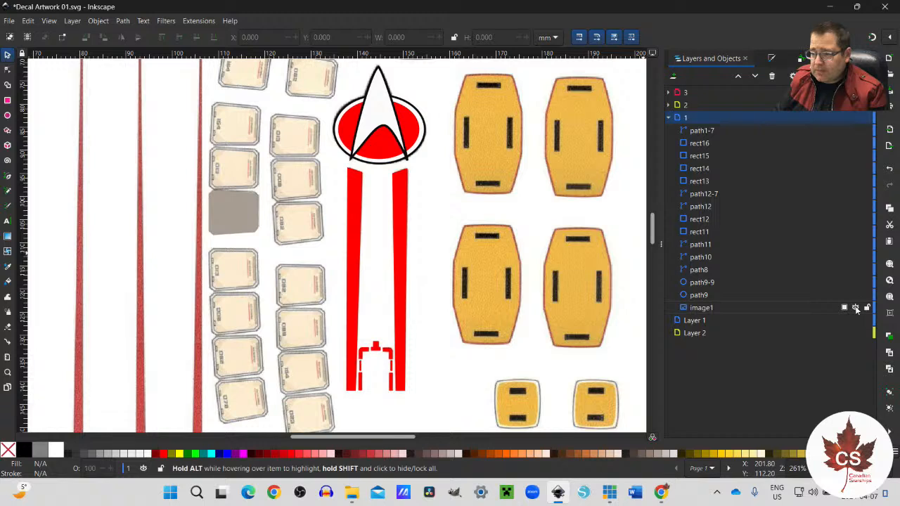
click(855, 307)
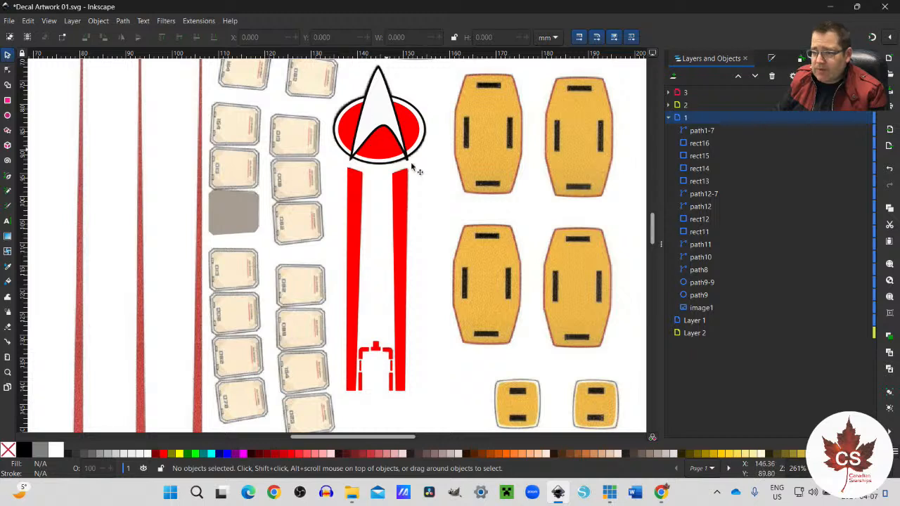
right_click(706, 311)
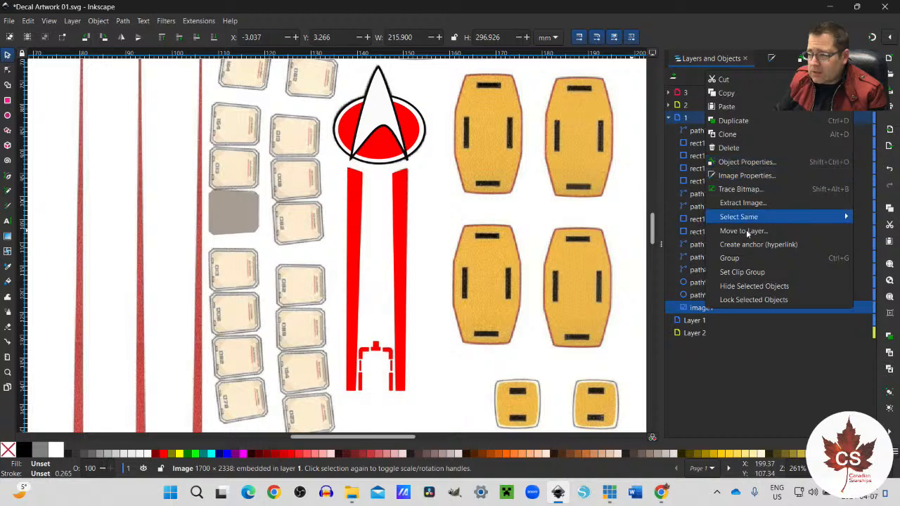
click(688, 308)
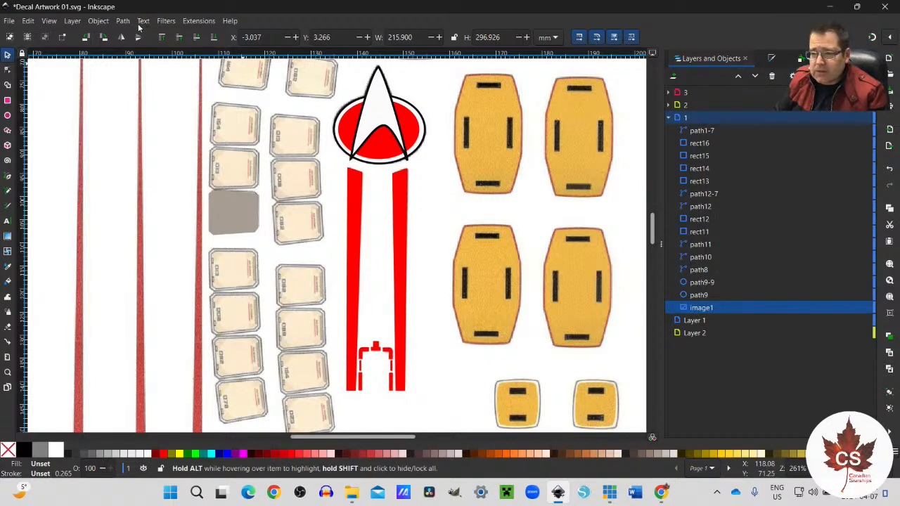
click(74, 20)
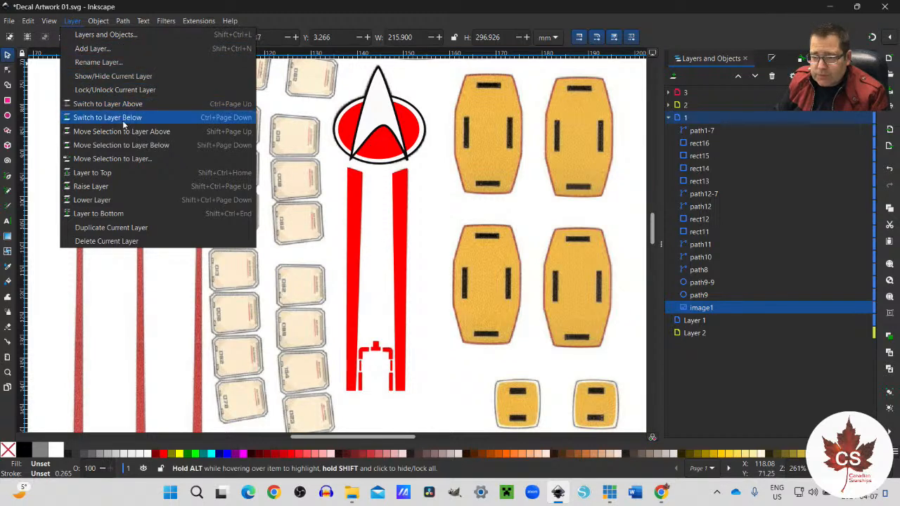
click(164, 146)
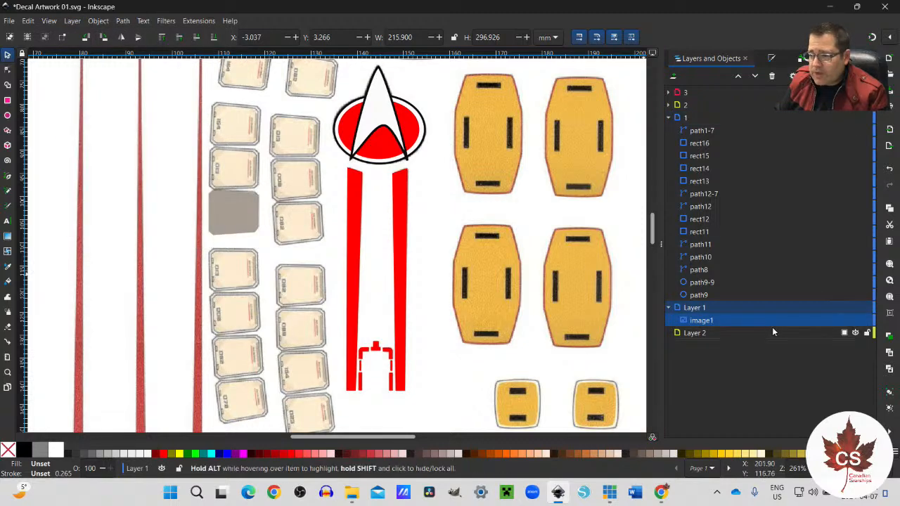
Step: Compare the scan with the vector tracing by toggling Layer 1 and layer 1 visibility and inspecting the scanned delta emblem closely
click(856, 308)
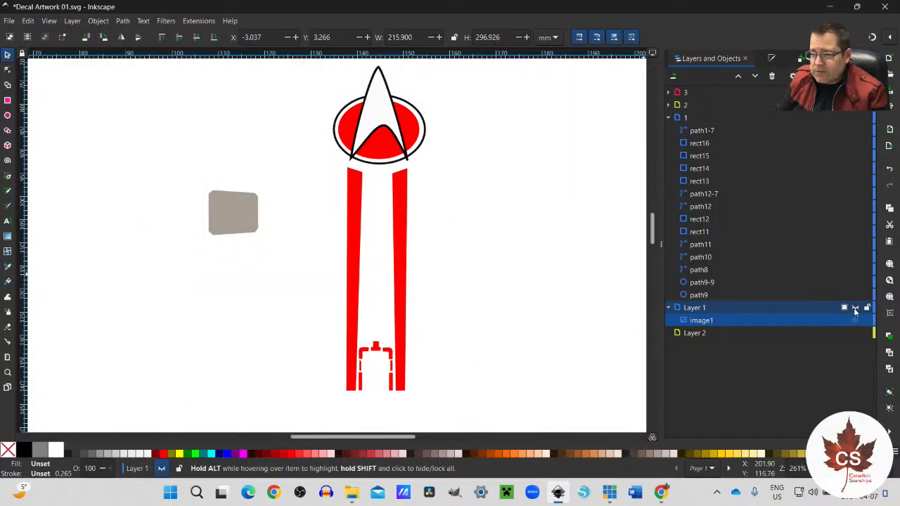
click(856, 309)
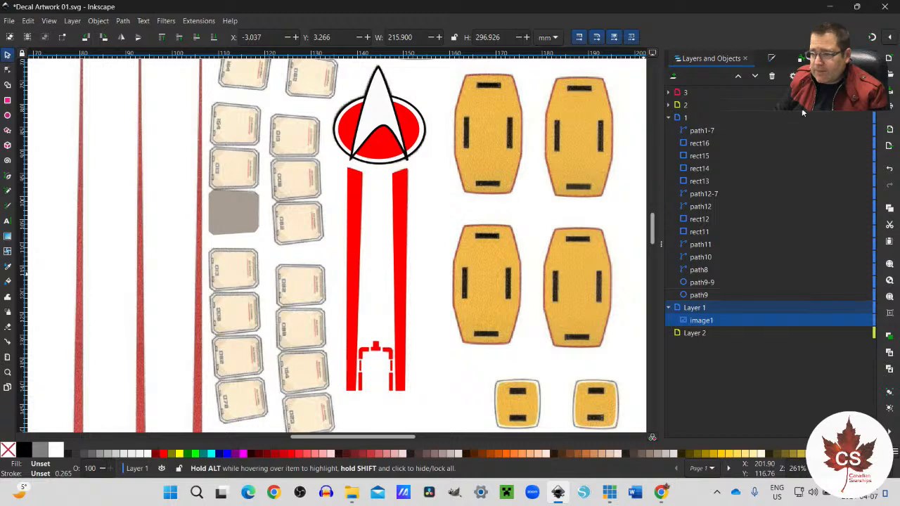
click(856, 118)
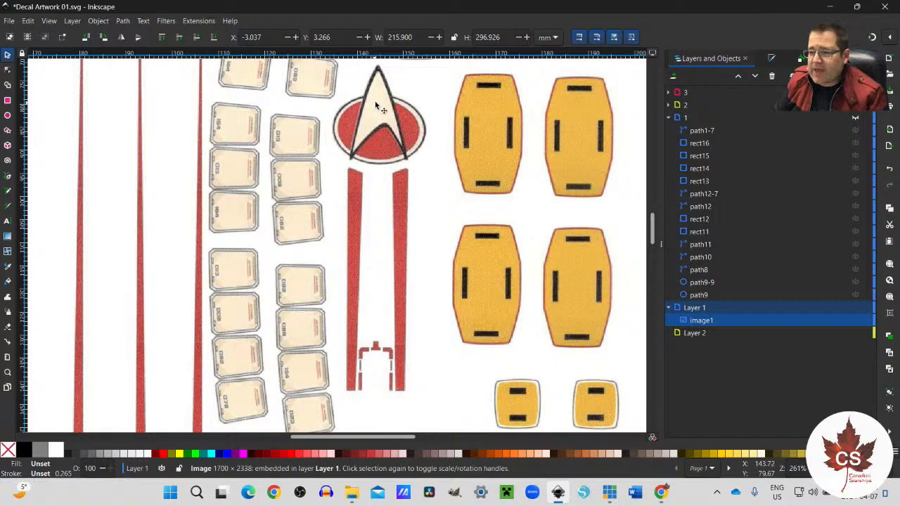
scroll(375, 103, up, 1)
scroll(375, 103, up, 2)
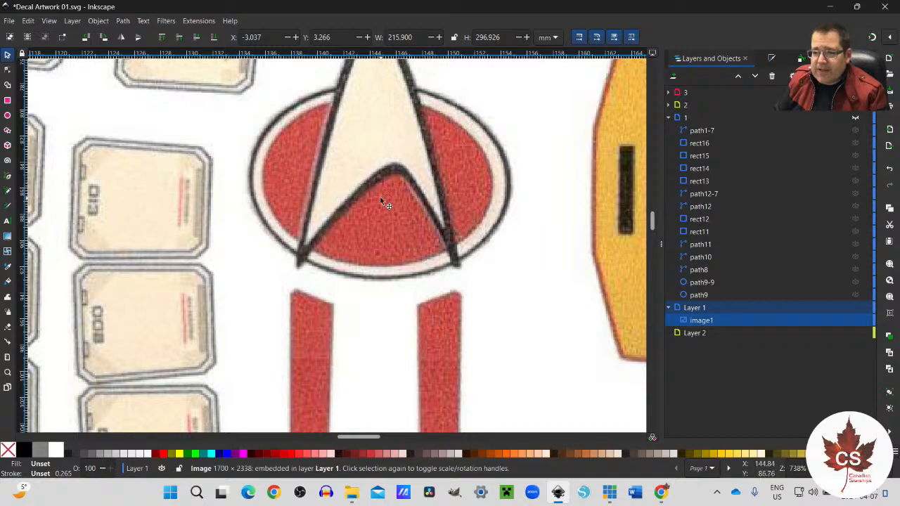
scroll(386, 199, down, 1)
scroll(390, 199, down, 1)
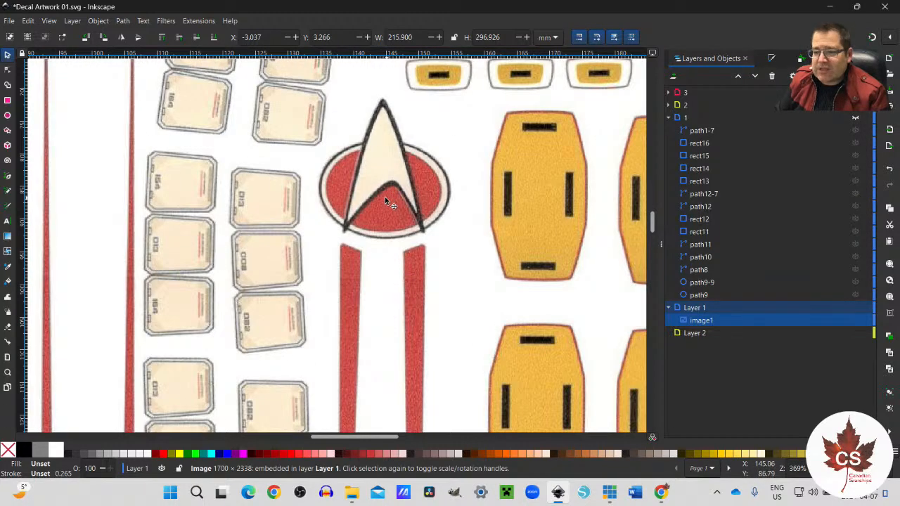
scroll(403, 211, up, 3)
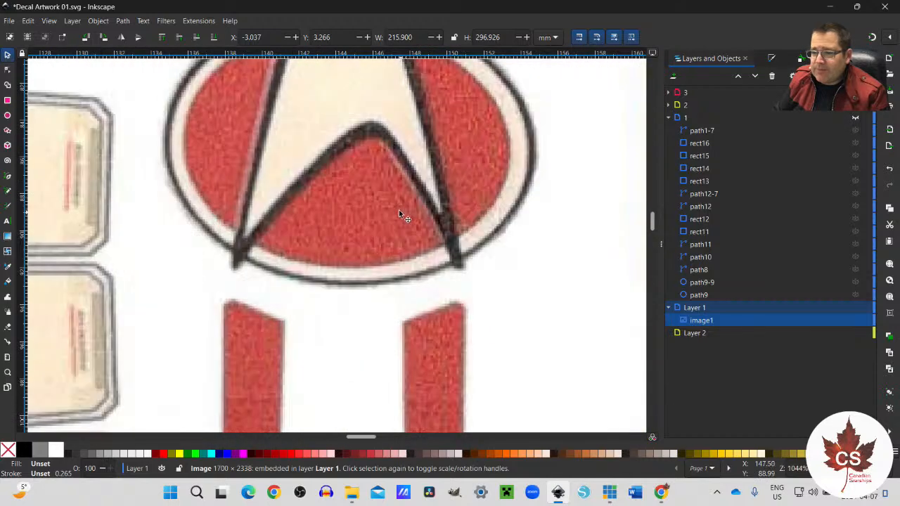
scroll(369, 211, down, 3)
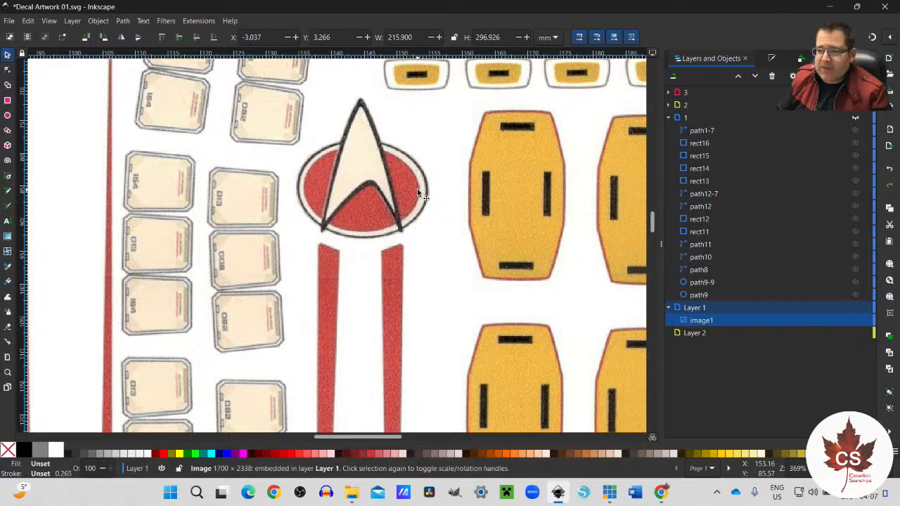
click(856, 118)
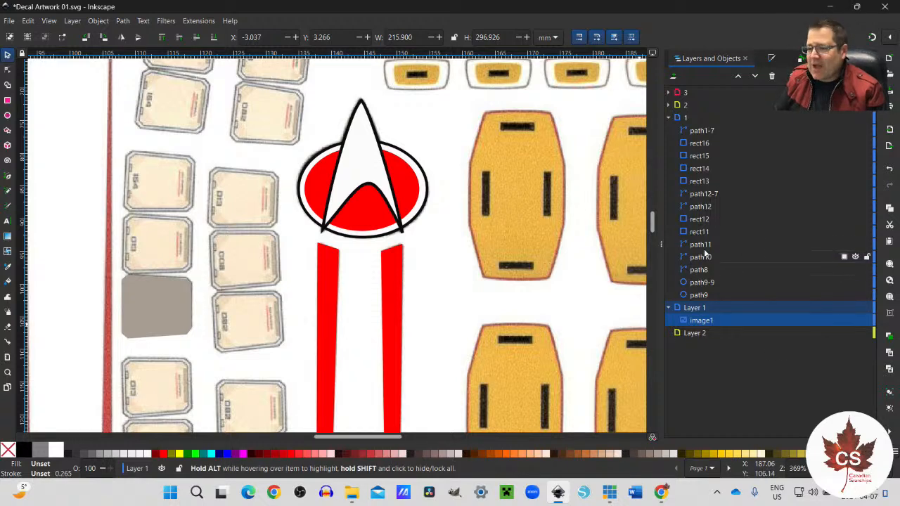
Step: Open the recent document Decals NCC-1990-R Escape Pods.svg and look over its grid of numbered escape pods
scroll(354, 274, down, 3)
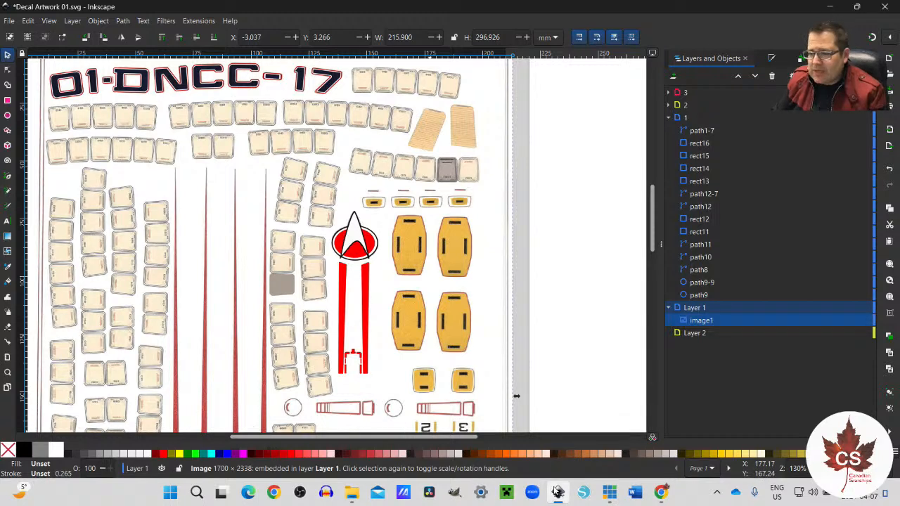
mouse_move(559, 494)
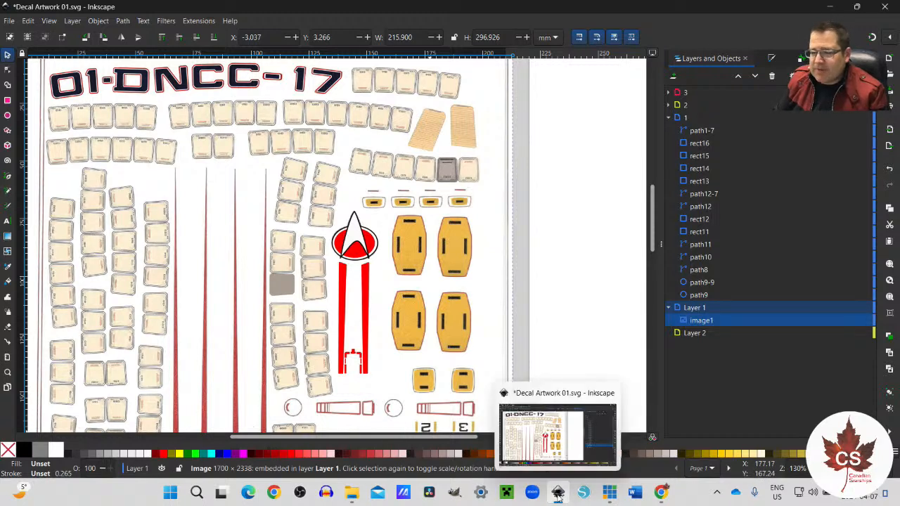
click(9, 21)
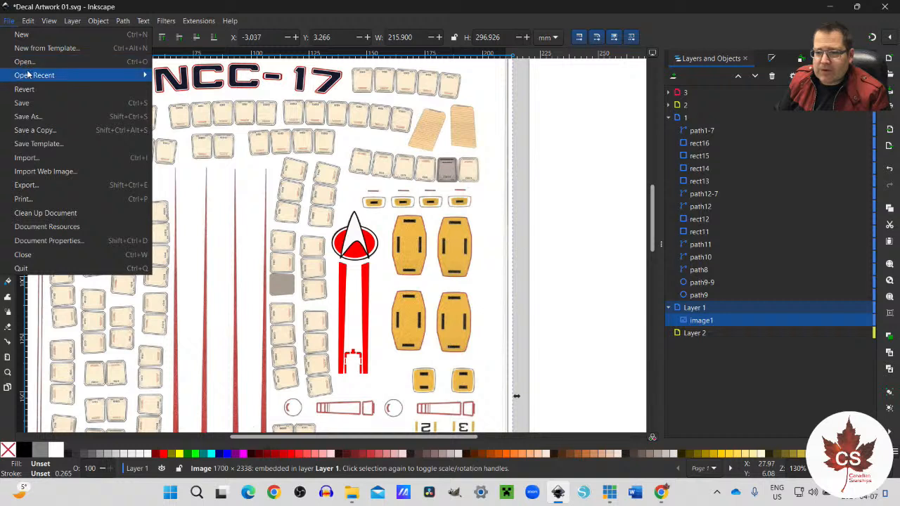
mouse_move(34, 76)
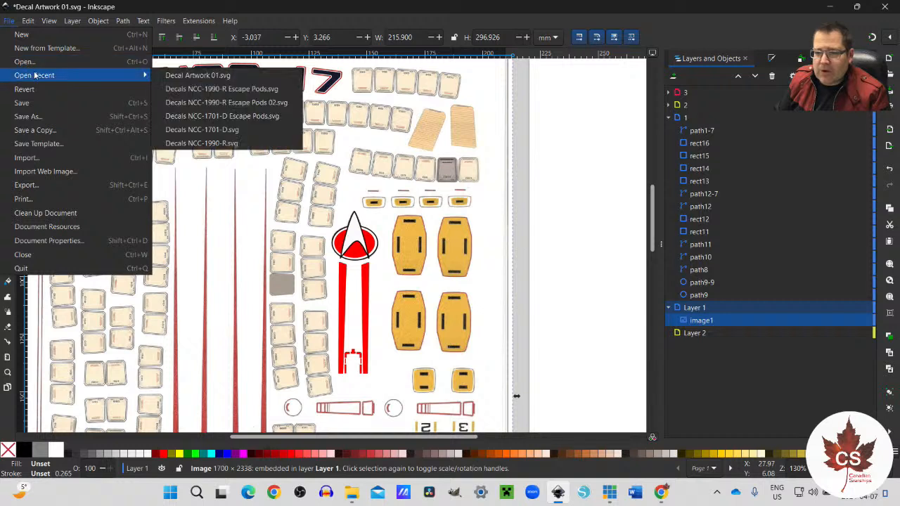
click(286, 90)
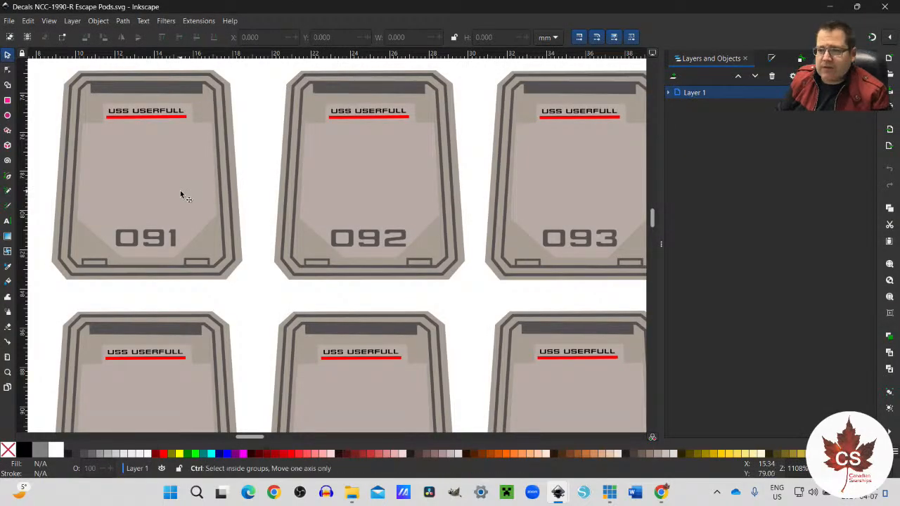
scroll(182, 190, down, 6)
scroll(260, 190, down, 3)
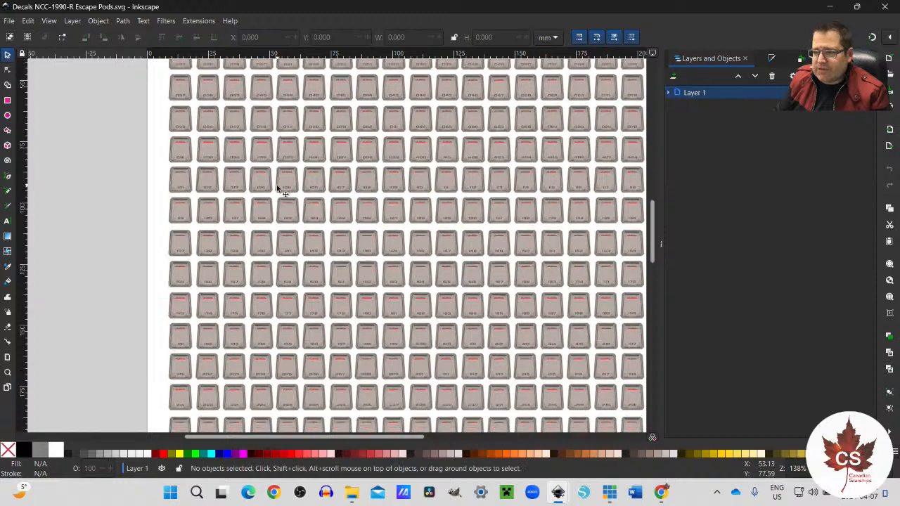
Step: Open the recent document Decals NCC-1990-R Escape Pods 02.svg and look over its rows of escape pods
click(9, 21)
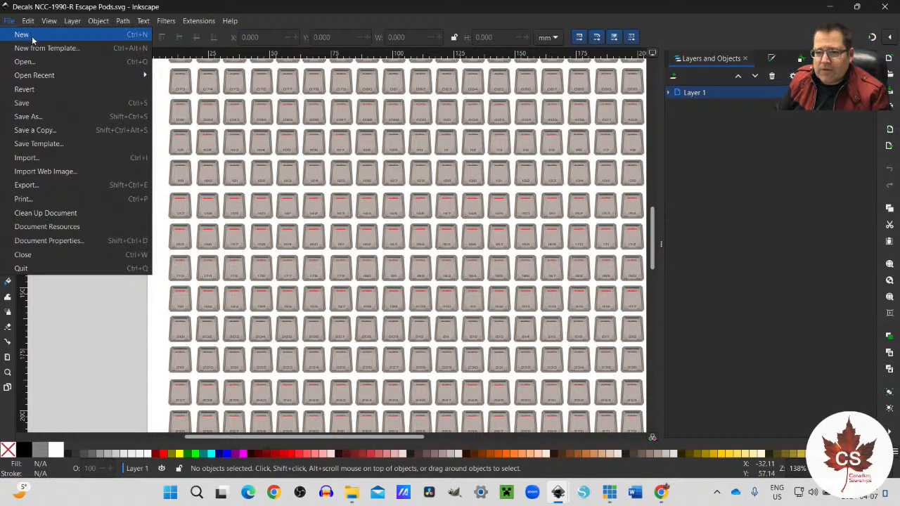
mouse_move(49, 75)
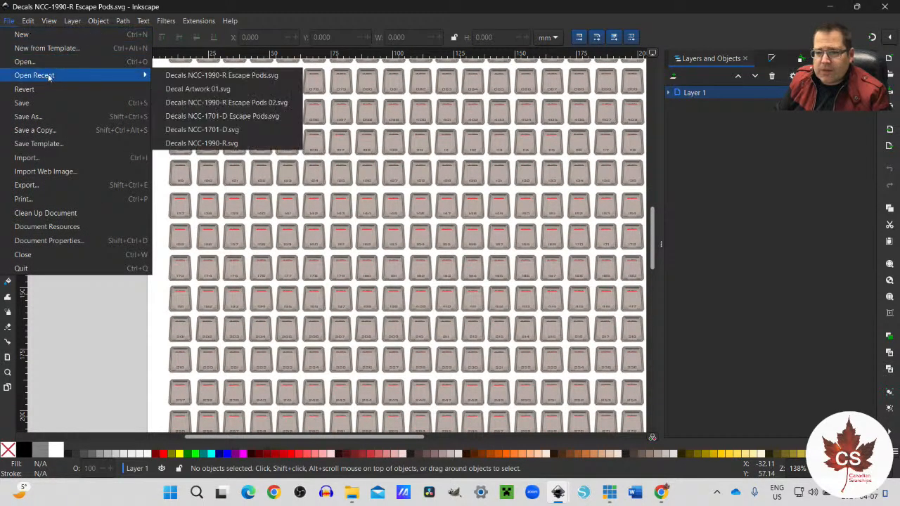
click(203, 105)
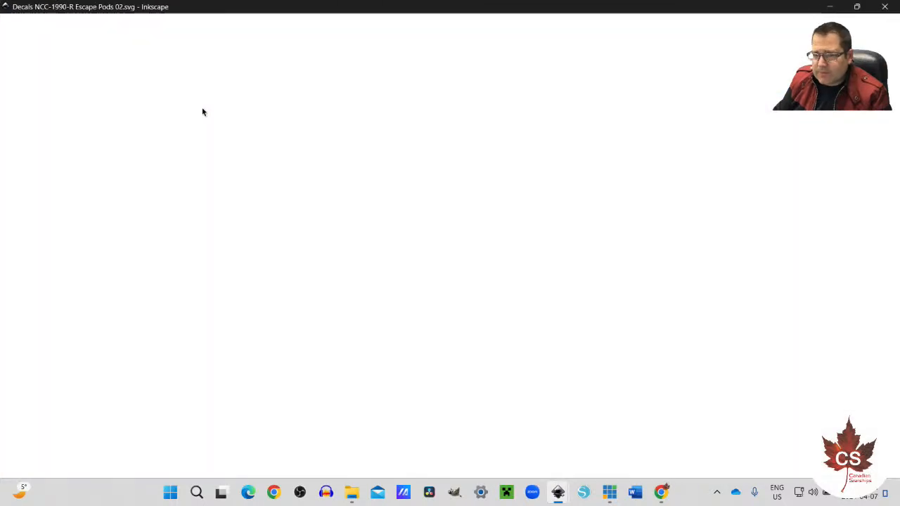
scroll(469, 268, down, 2)
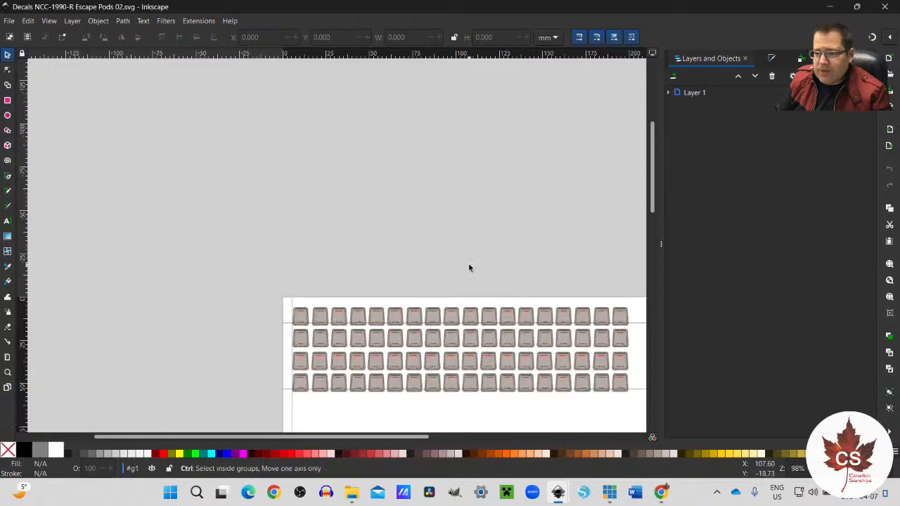
scroll(469, 267, up, 1)
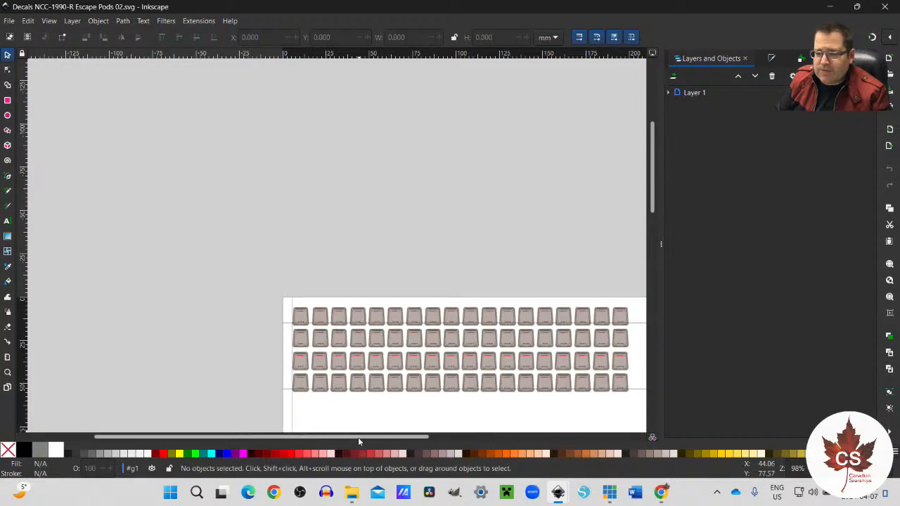
drag(364, 438, 424, 438)
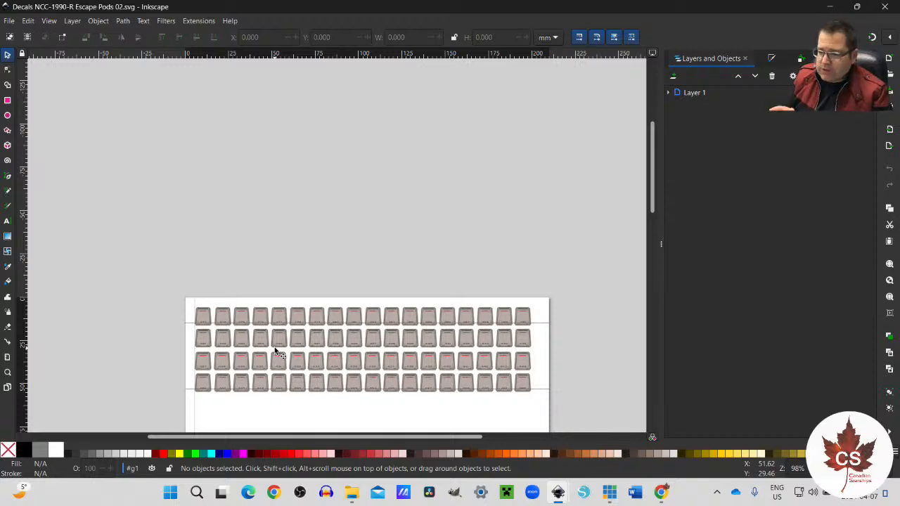
scroll(274, 346, down, 5)
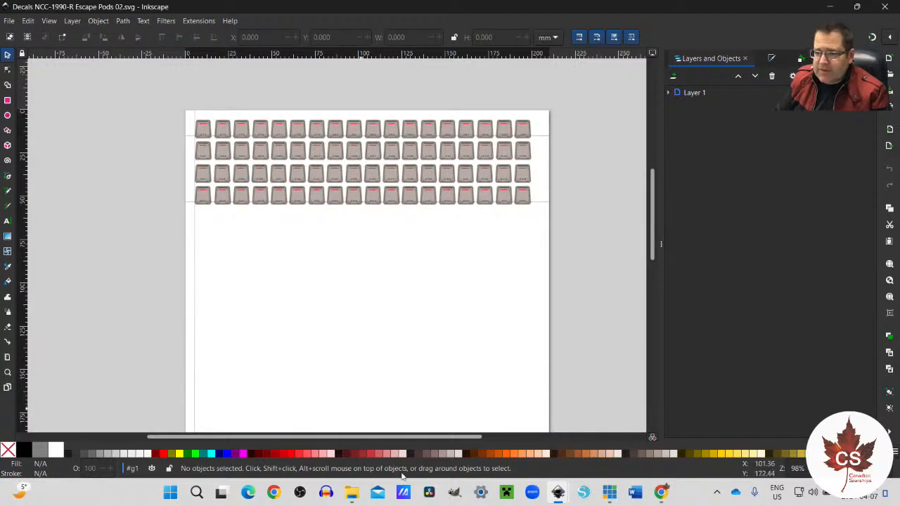
Step: Return to Decals NCC-1990-R Escape Pods.svg and look through the full width of its escape pod grid
mouse_move(558, 492)
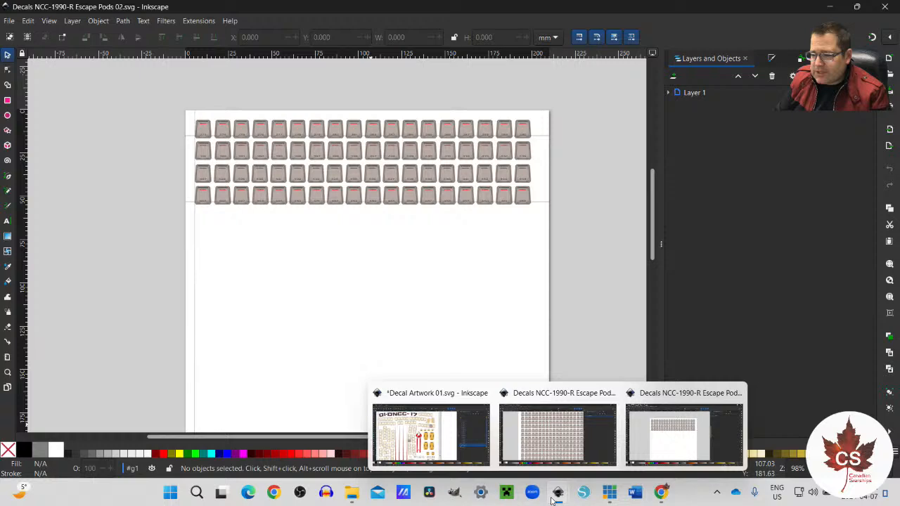
click(553, 451)
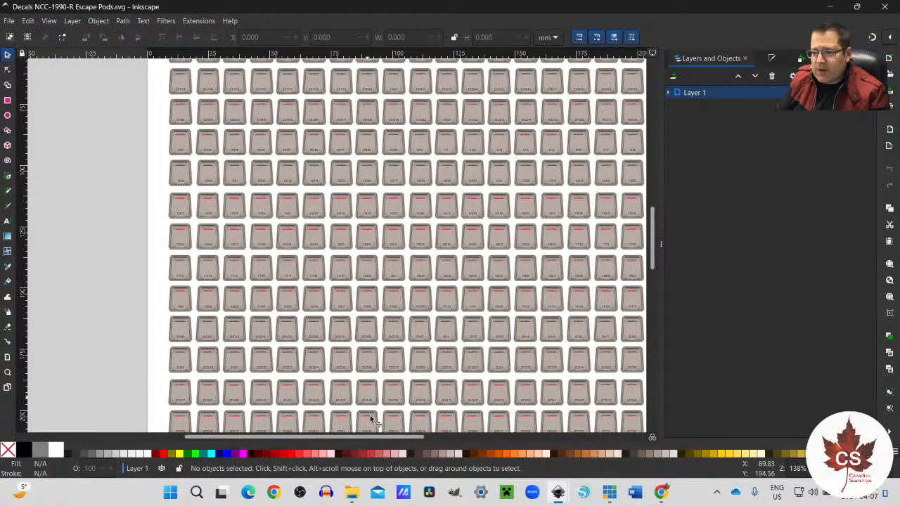
drag(373, 438, 390, 438)
scroll(388, 380, up, 4)
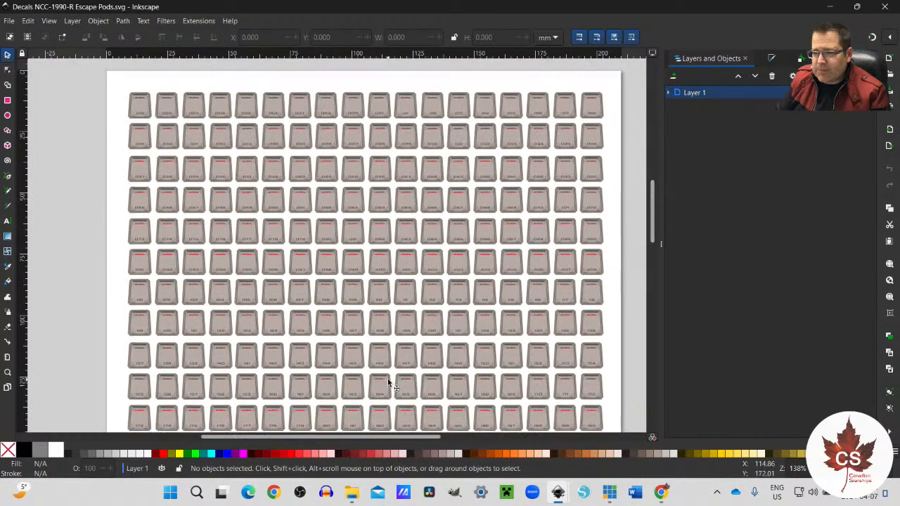
scroll(392, 380, down, 10)
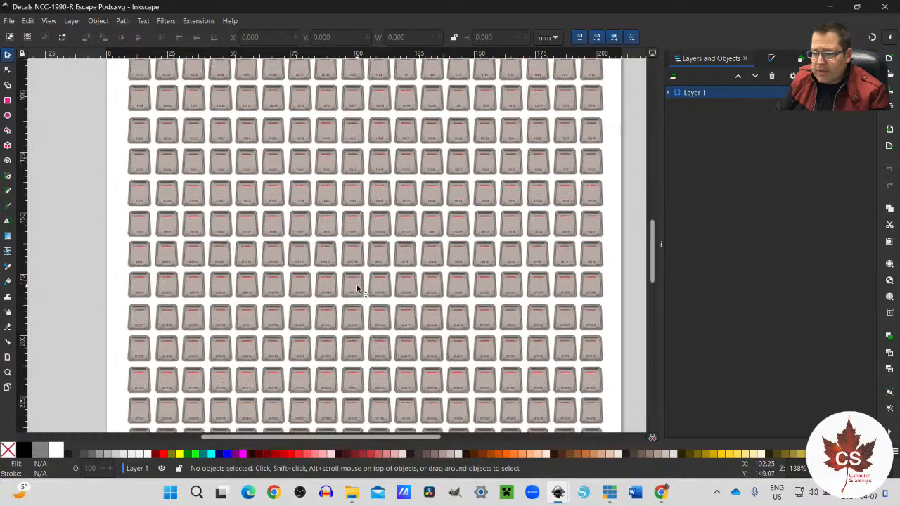
scroll(361, 285, down, 3)
scroll(362, 285, up, 14)
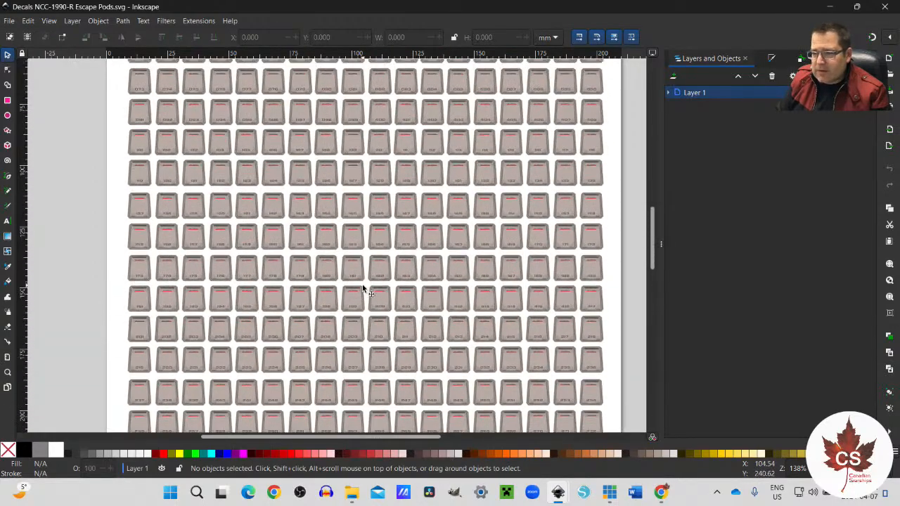
Step: Inspect the ship name and numbering on pod 109 up close, and review the whole sheet down to its lower edge
scroll(362, 286, down, 2)
scroll(362, 286, up, 7)
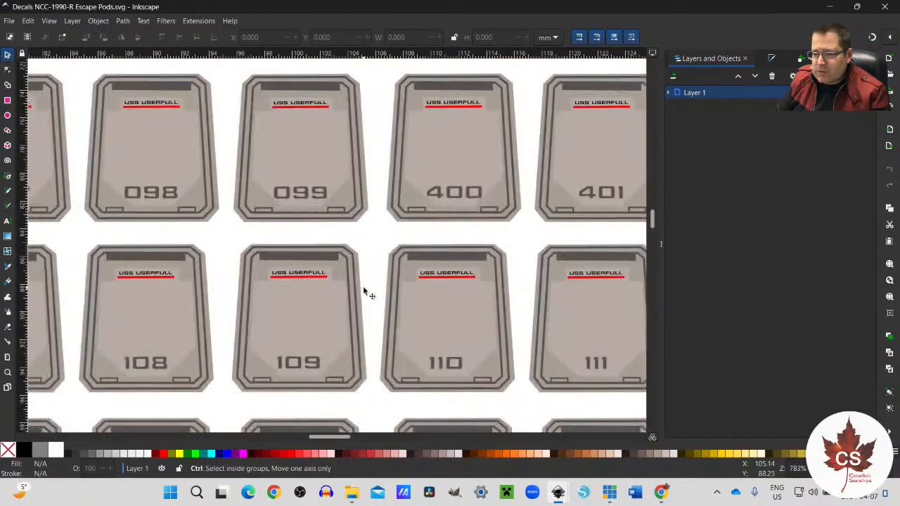
scroll(363, 285, down, 1)
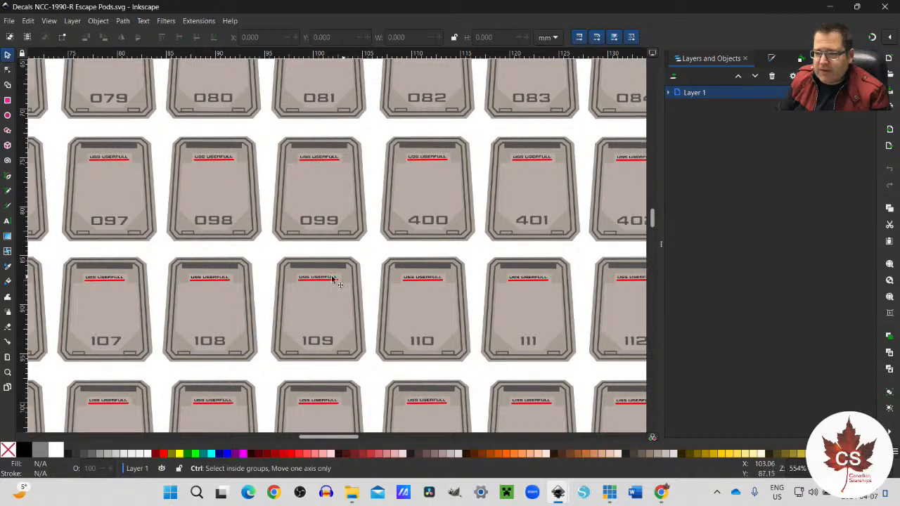
scroll(306, 320, up, 1)
scroll(306, 320, up, 2)
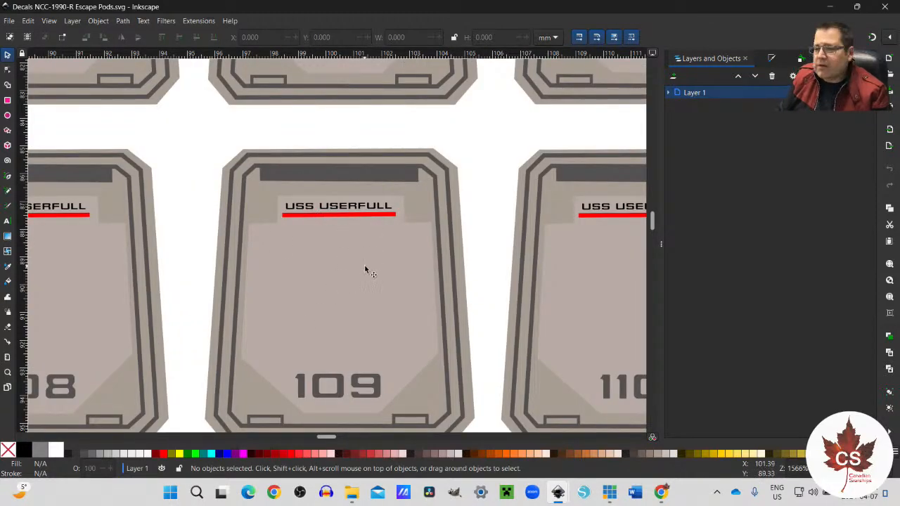
scroll(365, 270, down, 8)
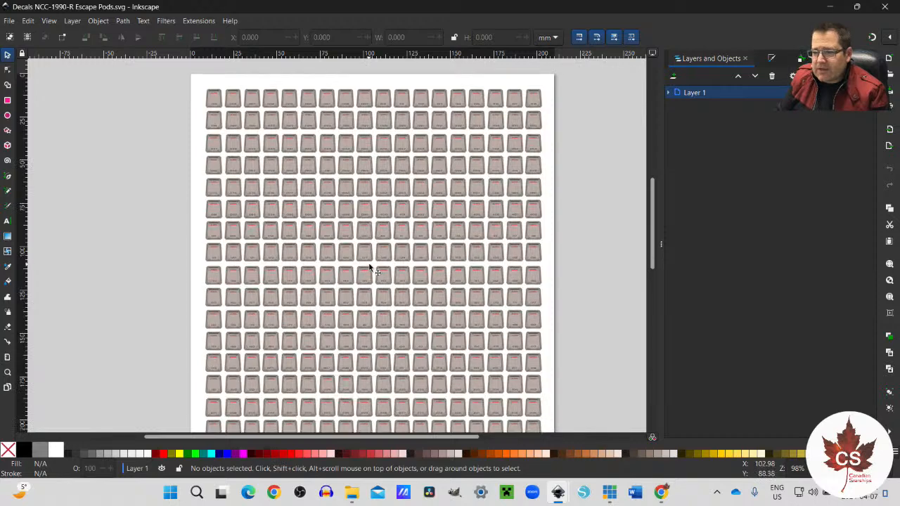
scroll(369, 267, down, 3)
scroll(415, 264, down, 1)
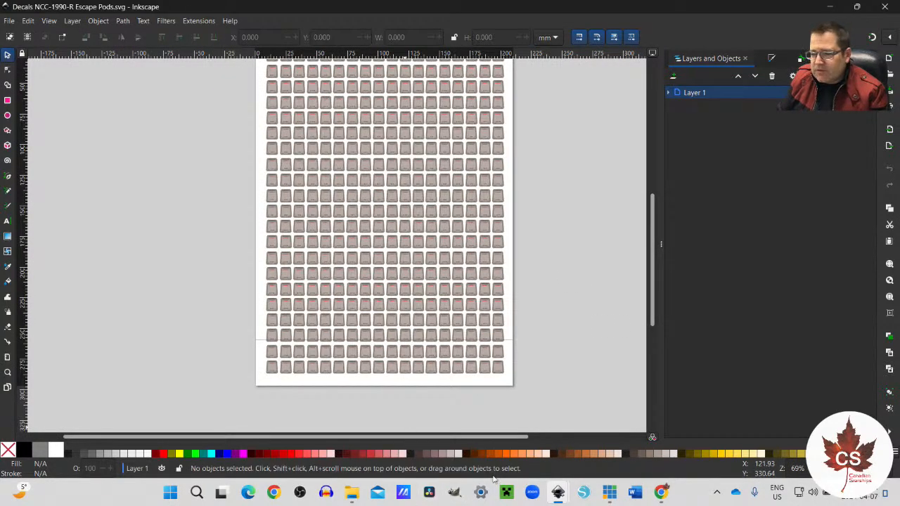
Step: Switch to Decals NCC-1990-R Escape Pods 02.svg and delete the two horizontal alignment lines running across the pod rows
mouse_move(553, 470)
click(658, 434)
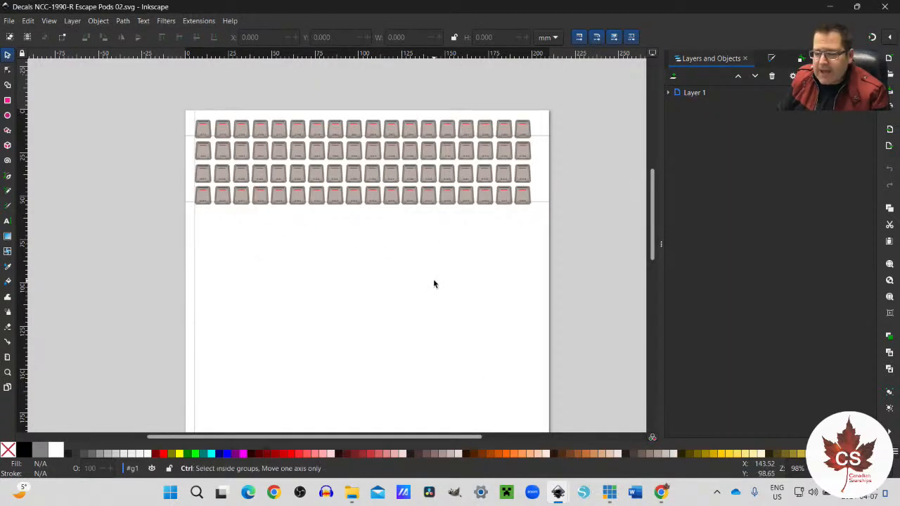
ctrl+scroll(434, 284, up, 1)
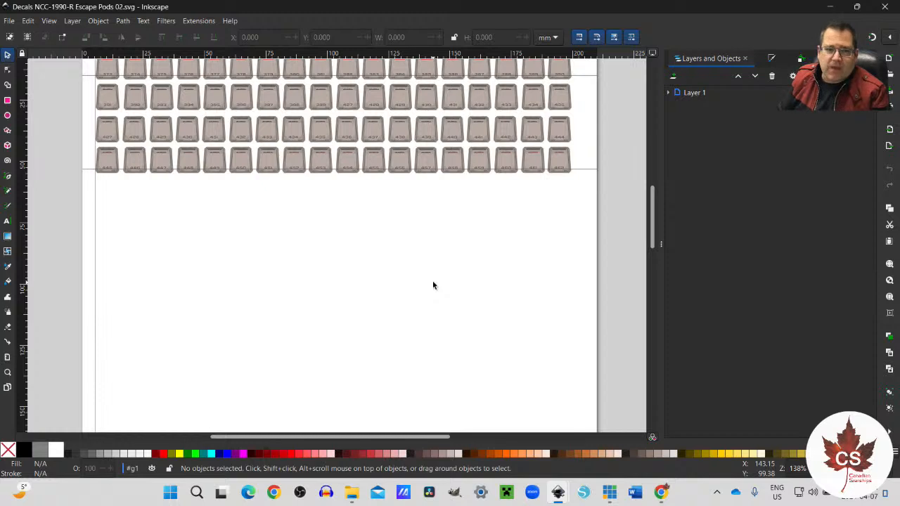
click(580, 169)
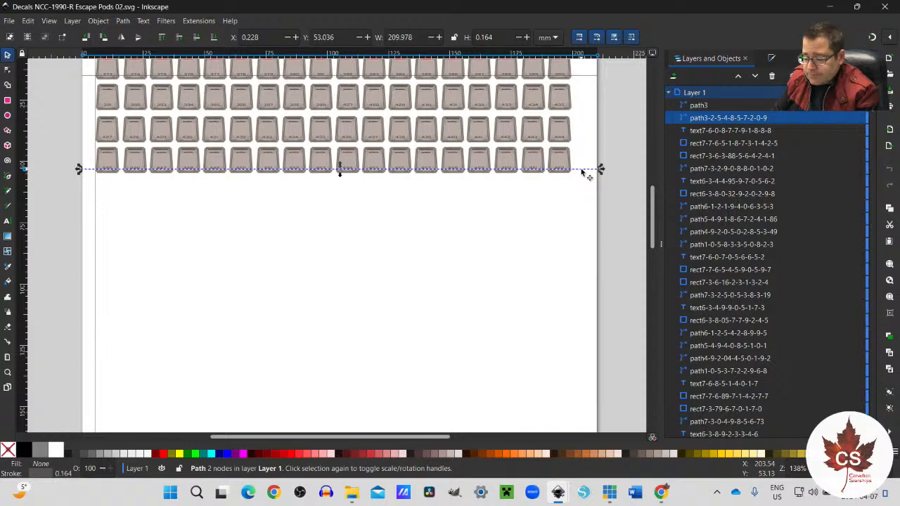
key(Delete)
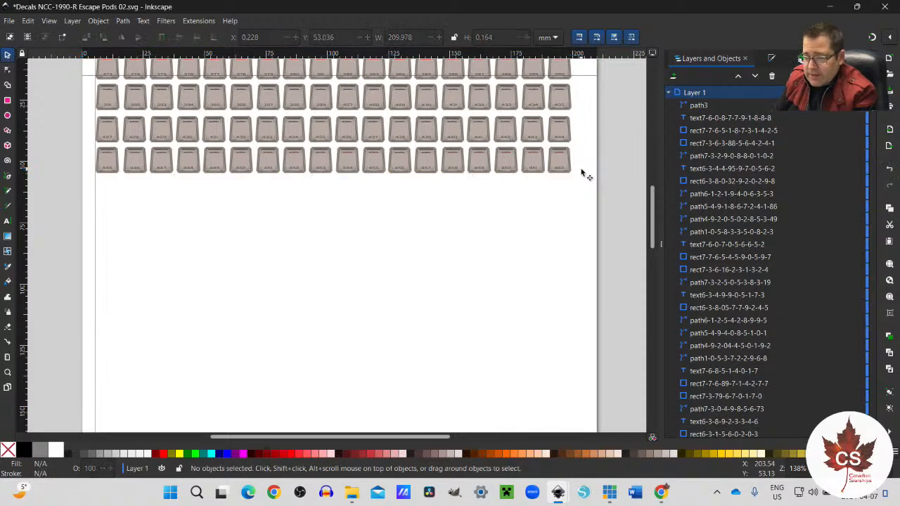
scroll(581, 169, up, 2)
click(581, 153)
key(Escape)
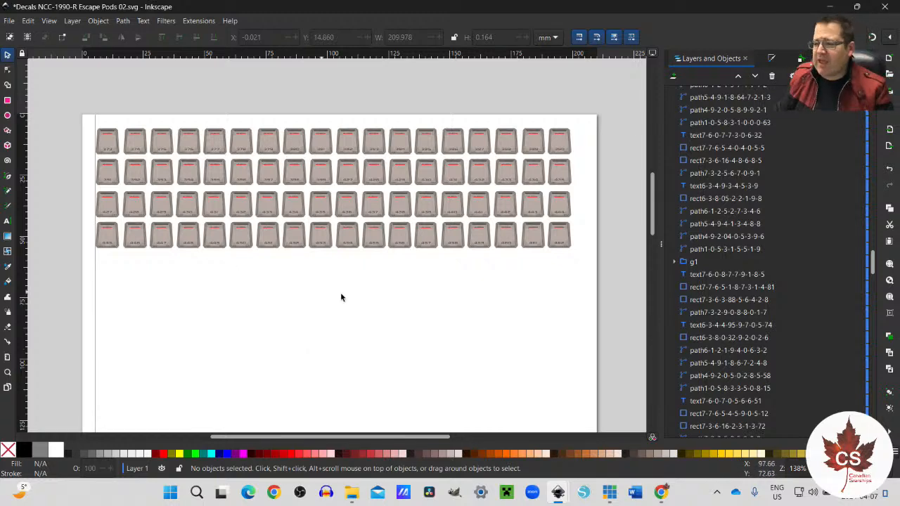
Step: Look through the long list of paths, rectangles and texts inside Layer 1, and collapse the layer
scroll(737, 310, up, 2)
scroll(737, 310, up, 10)
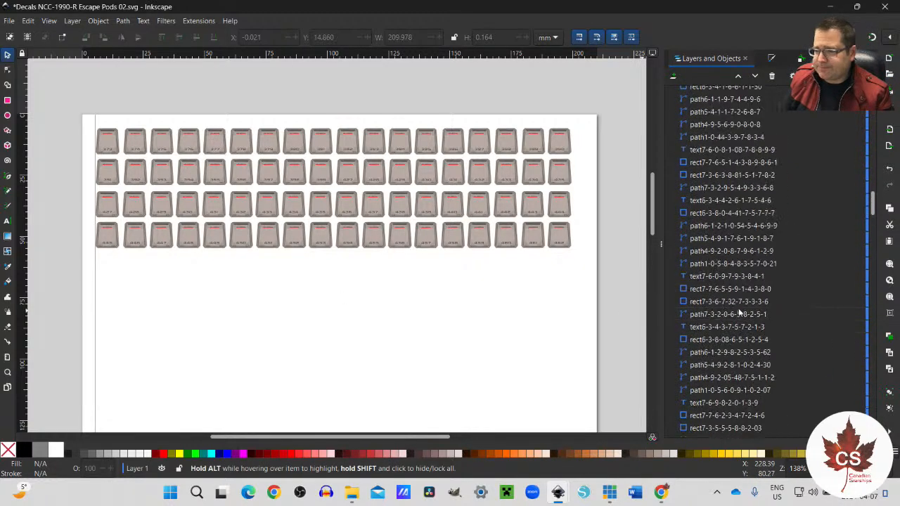
scroll(740, 220, down, 15)
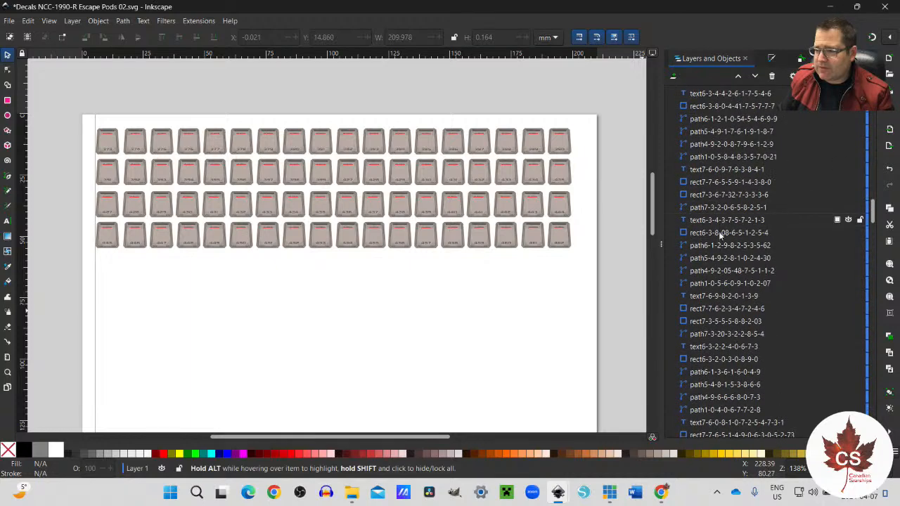
scroll(698, 225, down, 10)
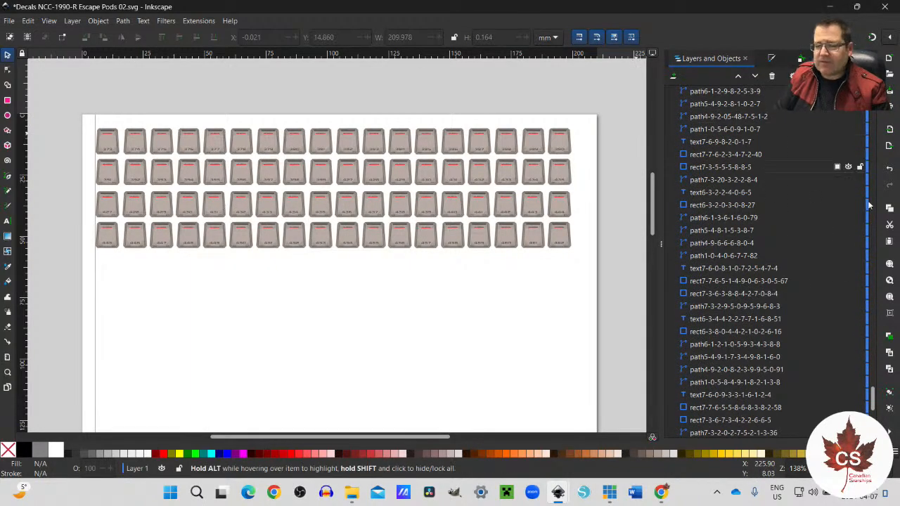
scroll(700, 394, down, 10)
scroll(707, 390, up, 15)
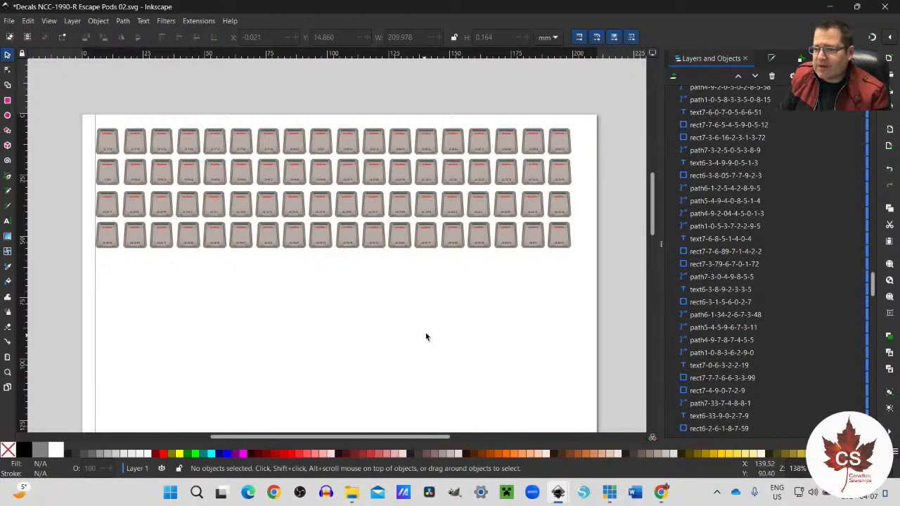
scroll(723, 238, up, 15)
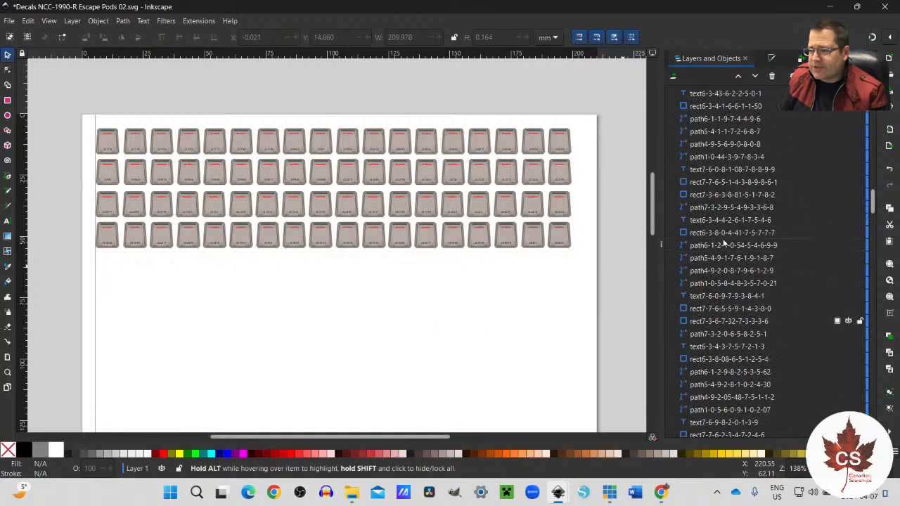
scroll(722, 238, up, 5)
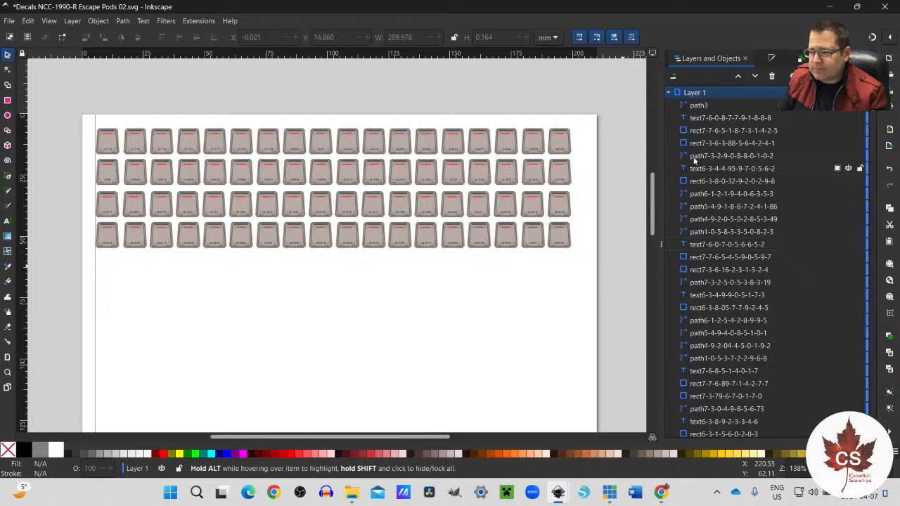
click(668, 93)
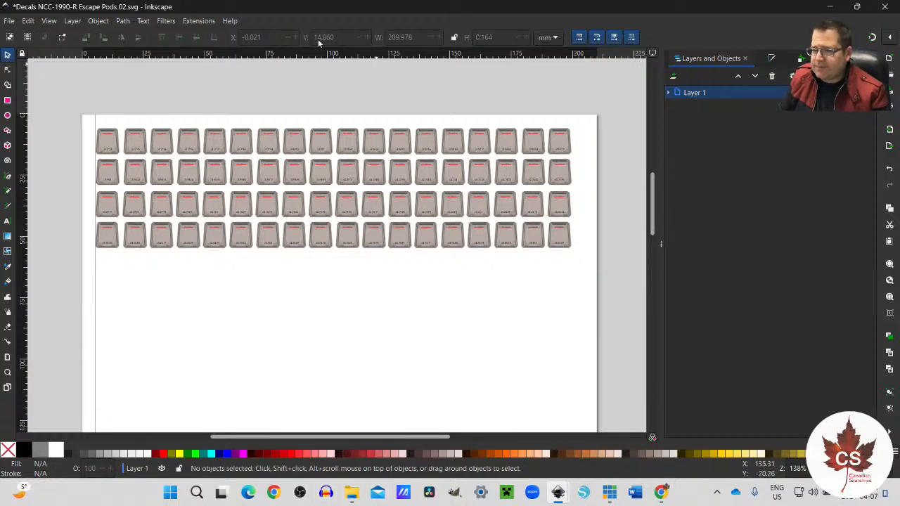
Step: Add a new layer named Layer 2 above the current layer
click(73, 21)
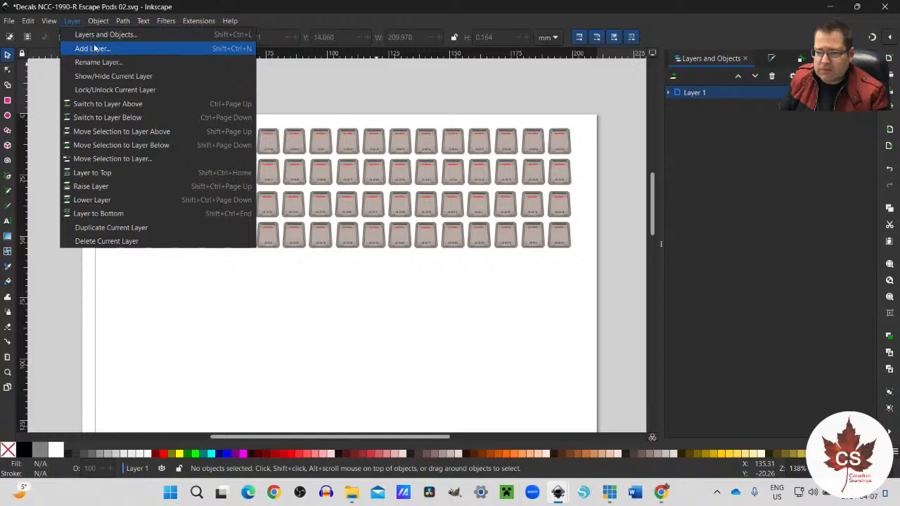
click(96, 49)
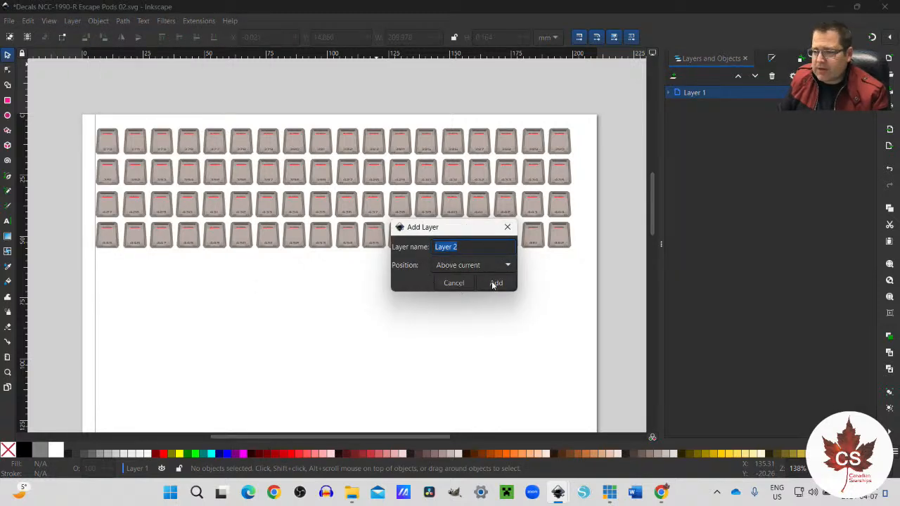
click(495, 283)
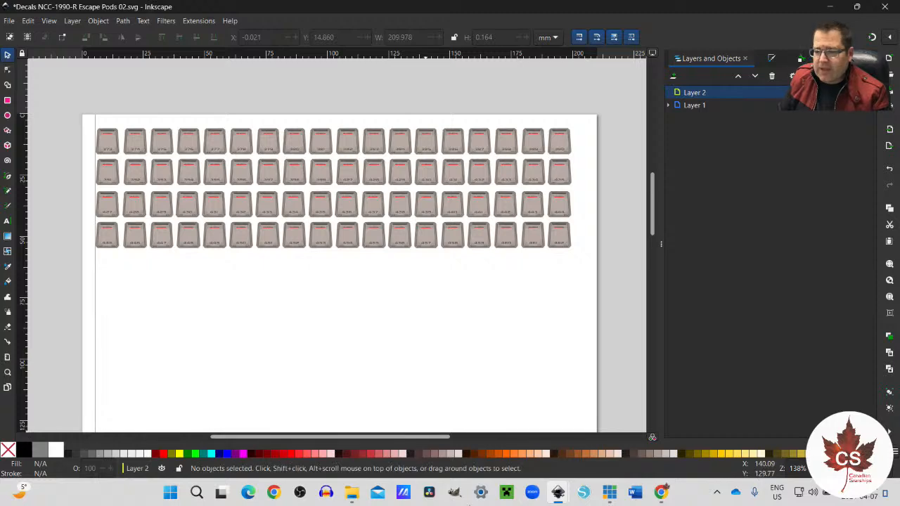
Step: Switch to Decal Artwork 01.svg and examine the upper part of the scanned decal sheet with its registry lettering
mouse_move(557, 492)
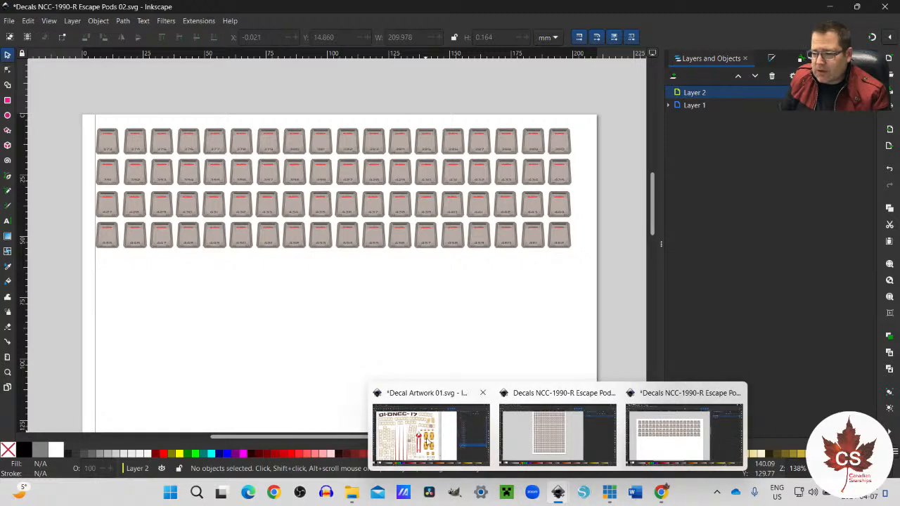
click(429, 444)
scroll(363, 317, up, 2)
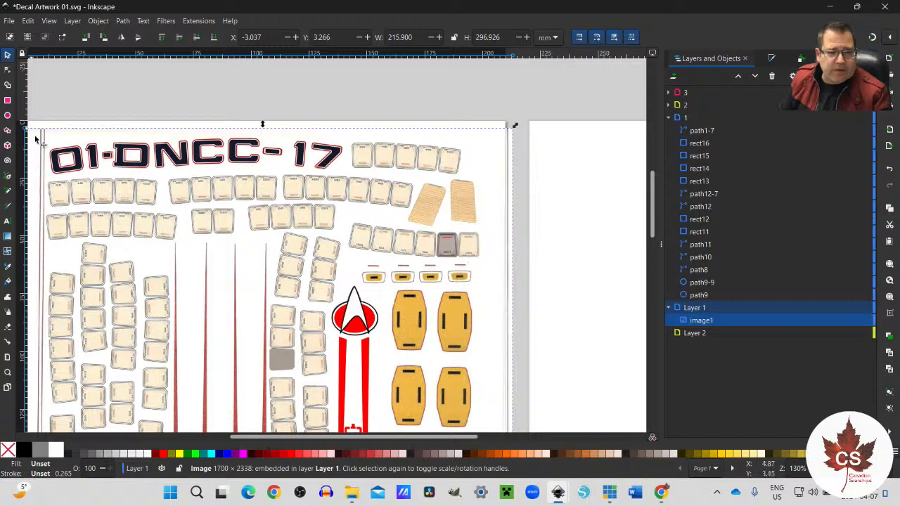
scroll(64, 151, up, 1)
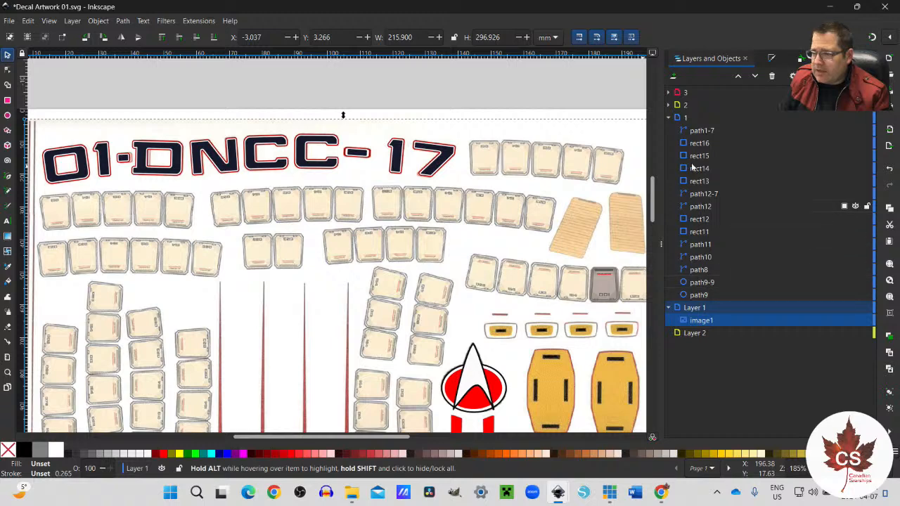
click(679, 119)
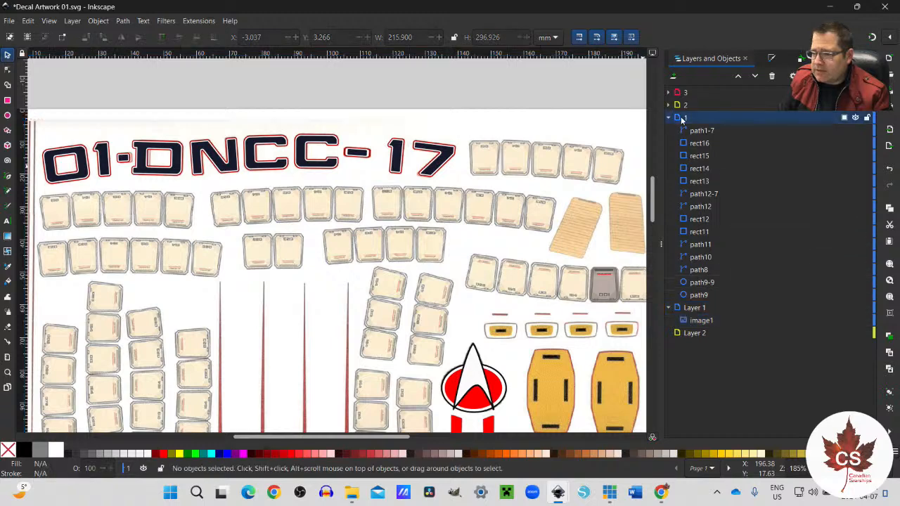
click(55, 153)
click(63, 96)
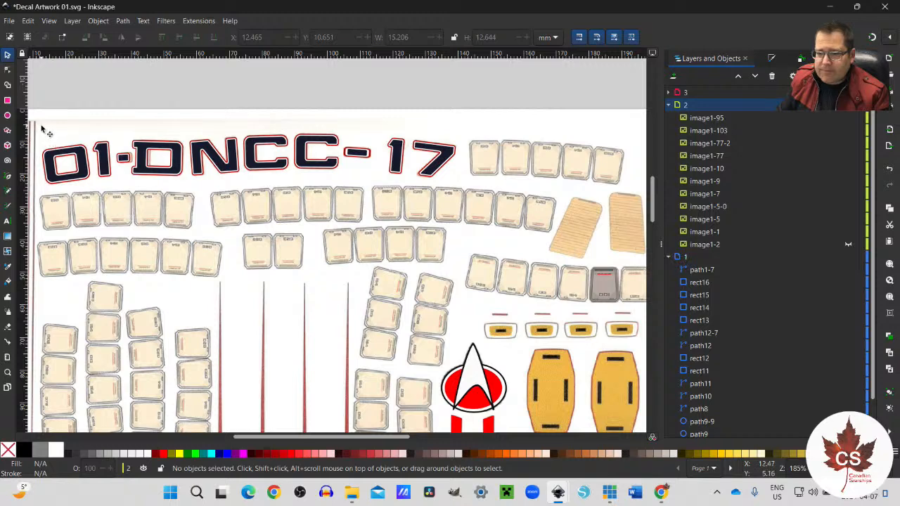
drag(43, 131, 201, 190)
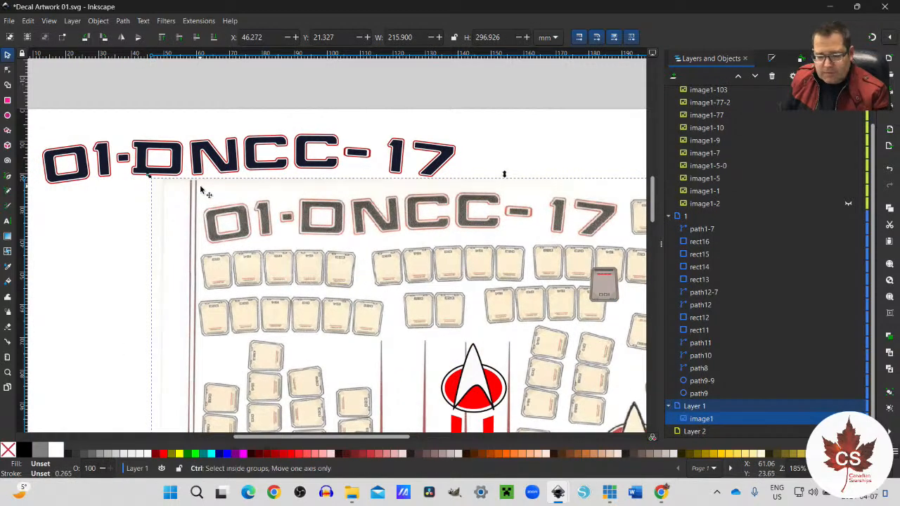
key(ctrl+z)
drag(50, 91, 149, 203)
click(50, 91)
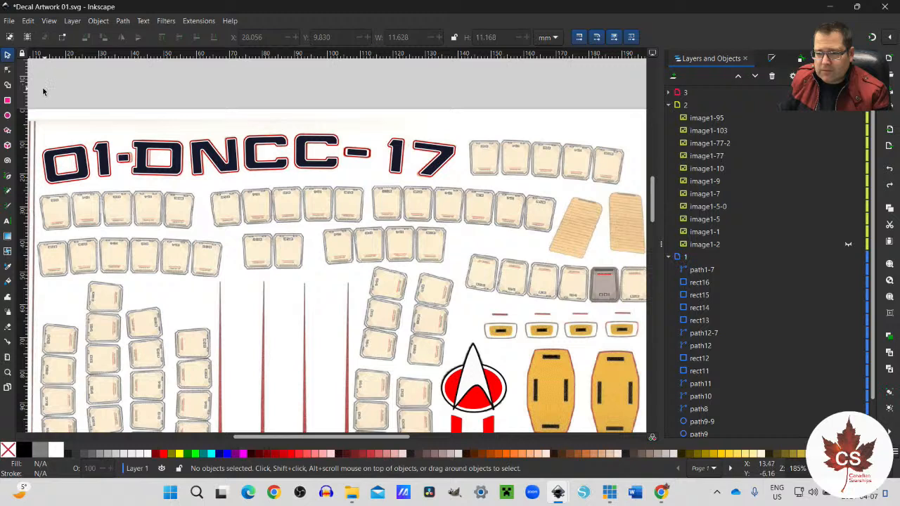
Step: Select all the 01-DNCC-17 lettering pieces at the top of the decal sheet, and clear the selection
drag(38, 90, 464, 193)
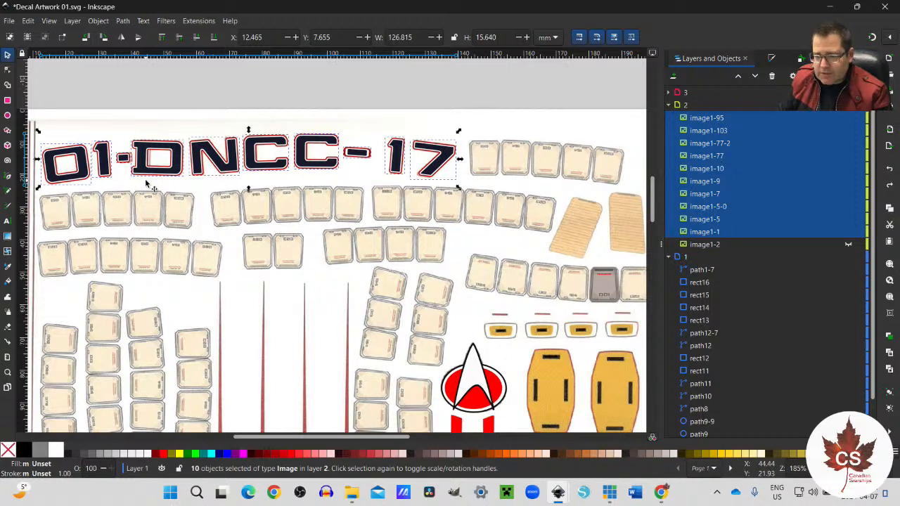
key(ctrl)
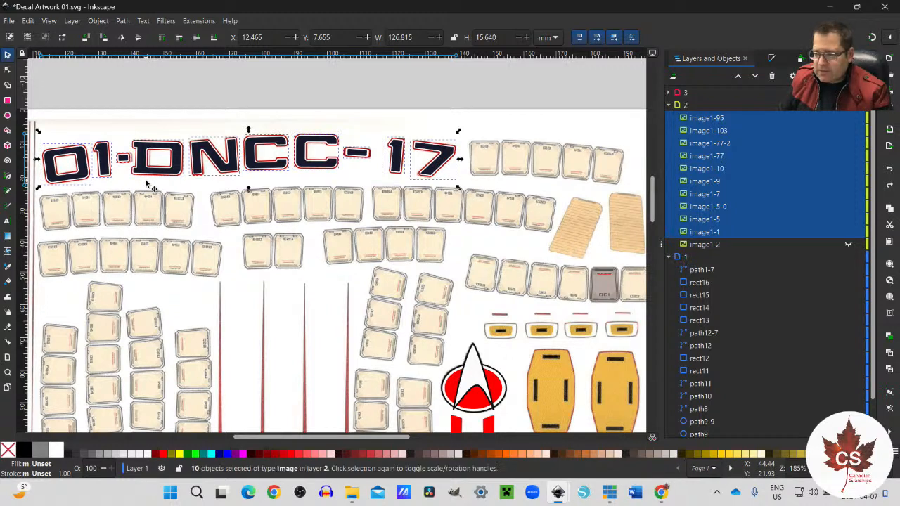
click(200, 83)
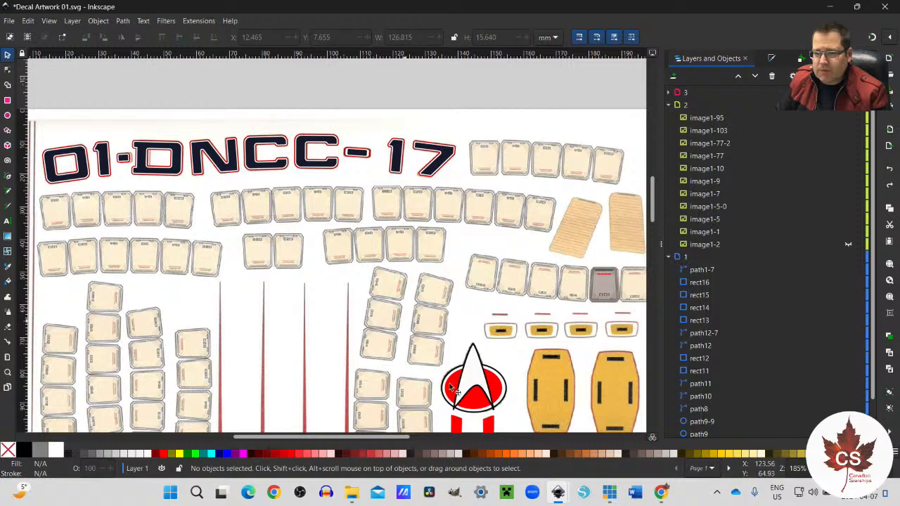
Step: Open the recent file Decals NCC-1990-R.svg
mouse_move(559, 498)
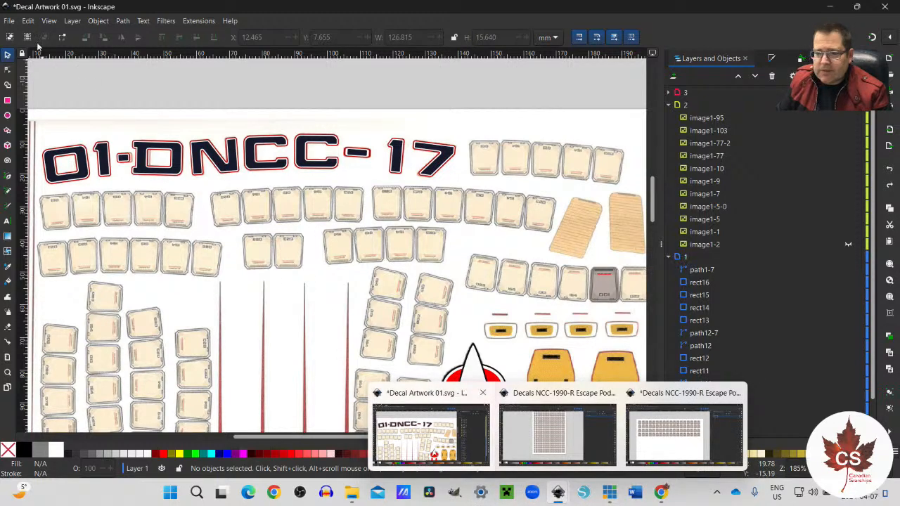
click(10, 22)
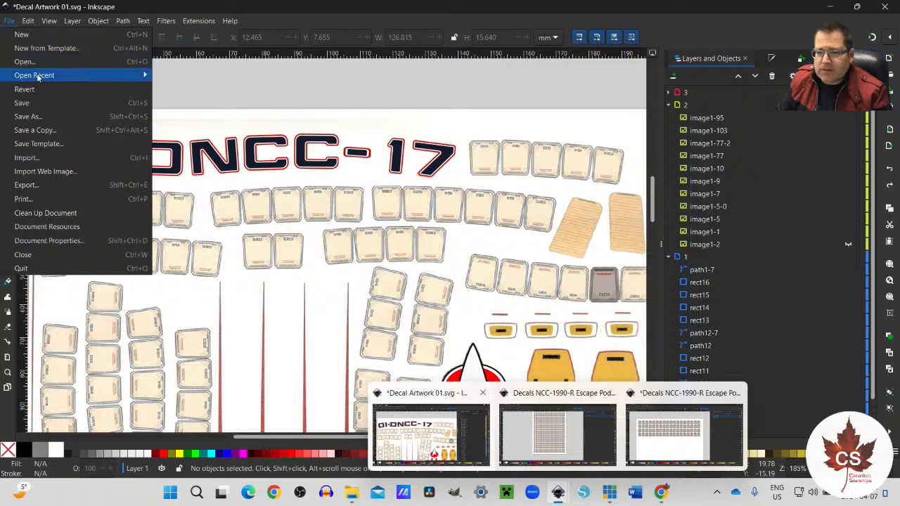
mouse_move(40, 75)
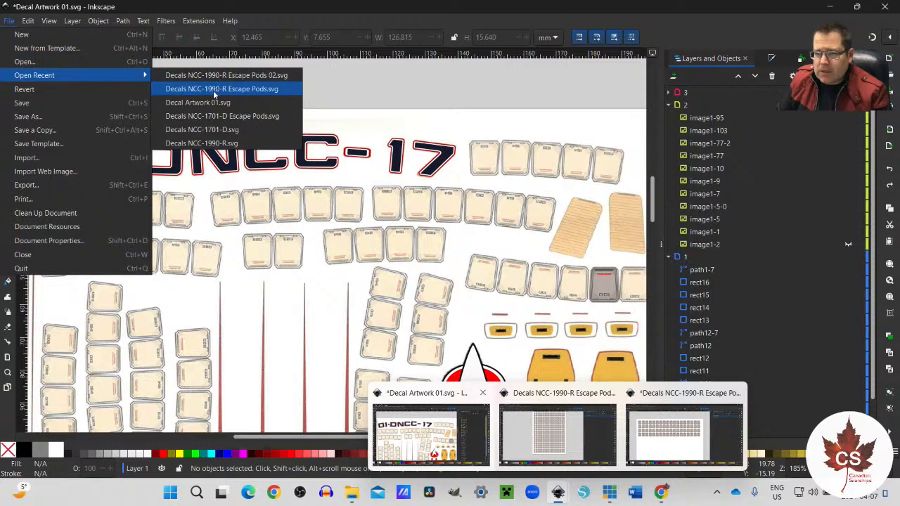
click(211, 144)
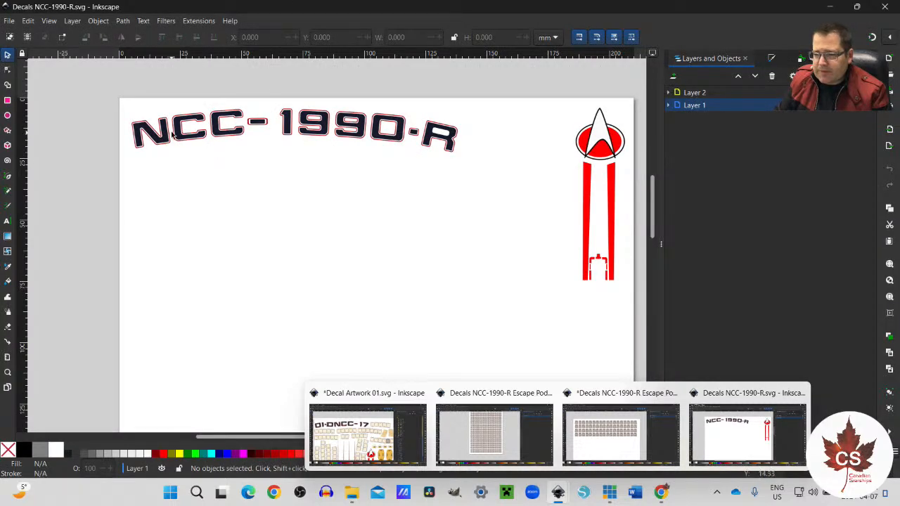
Step: Copy the NCC-1990-R registry lettering and paste it into Layer 2 of Decals NCC-1990-R Escape Pods 02.svg
drag(113, 83, 470, 178)
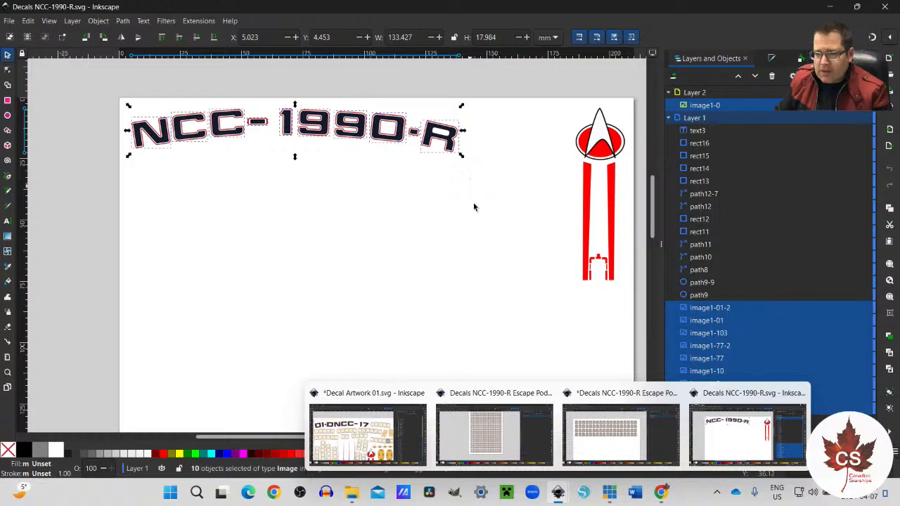
click(621, 433)
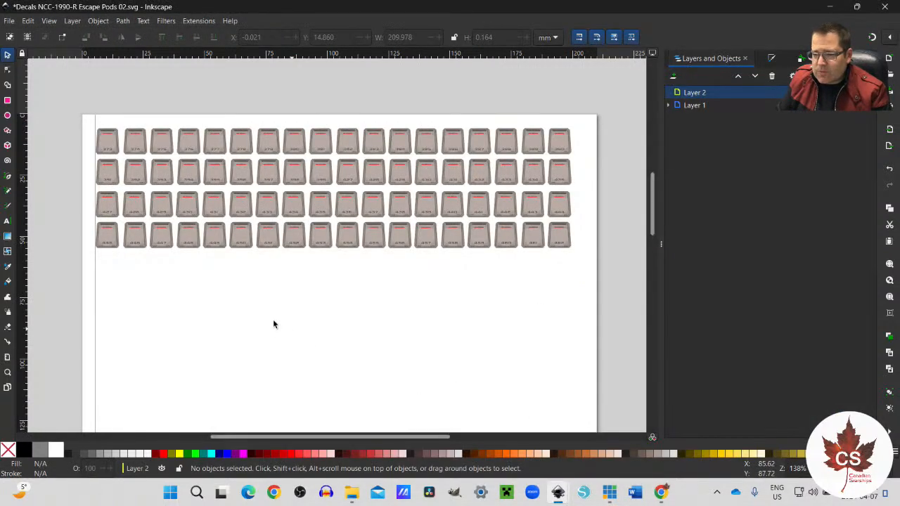
key(ctrl+v)
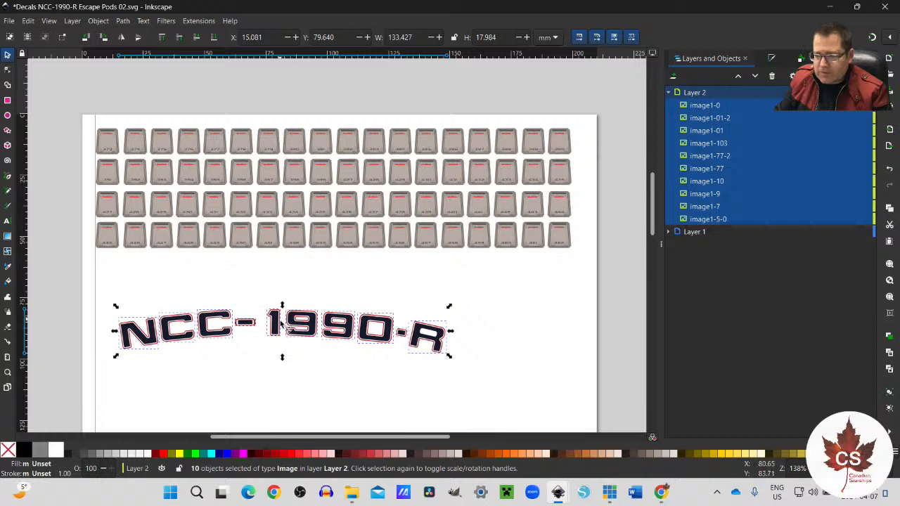
Step: Move the whole pasted NCC-1990-R lettering directly below the bottom pod row, at about X 4.4 mm and Y 57.7 mm
drag(280, 323, 259, 307)
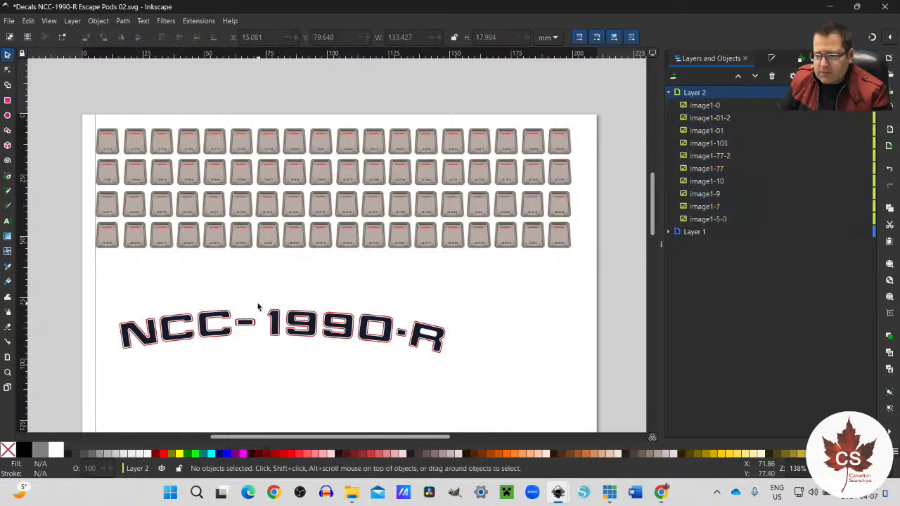
drag(107, 297, 427, 379)
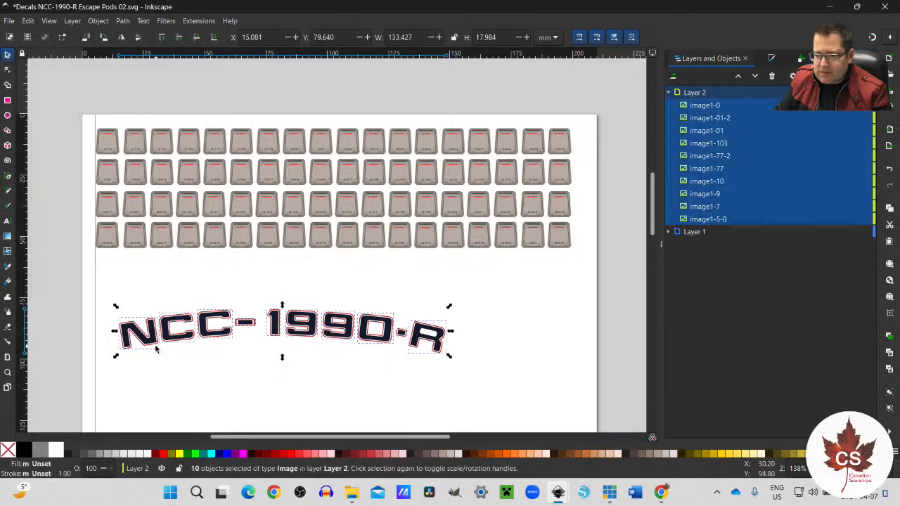
drag(158, 345, 133, 294)
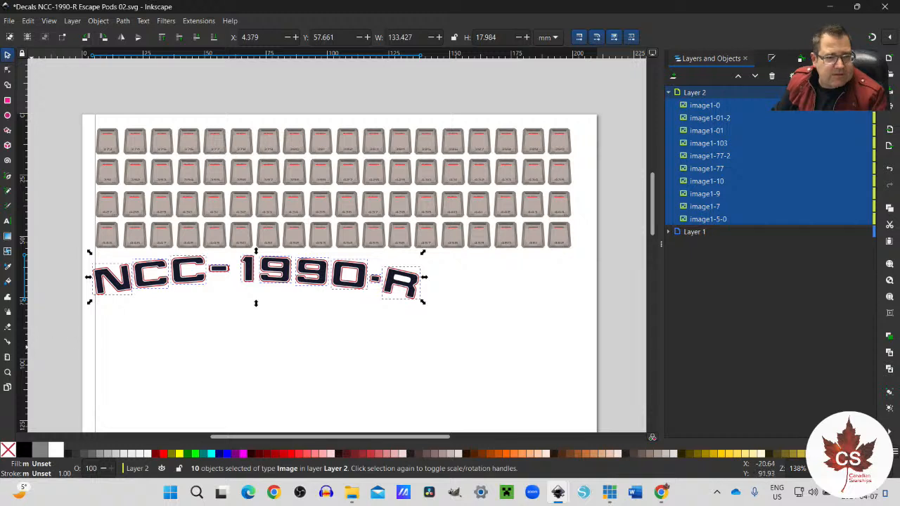
click(291, 365)
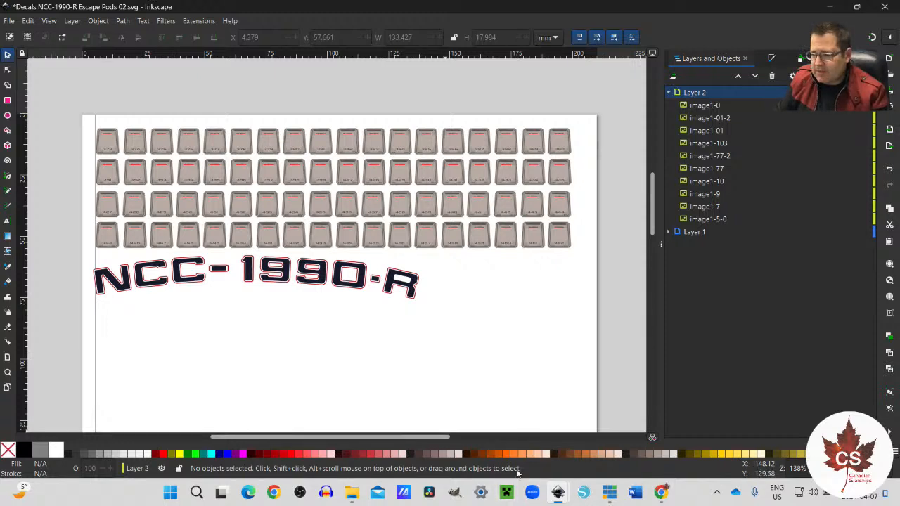
Step: Copy the emblem with its red stripes from Decals NCC-1990-R.svg into Layer 2 of Escape Pods 02, placed at about X 186 mm, Y 57.9 mm
mouse_move(558, 492)
mouse_move(404, 447)
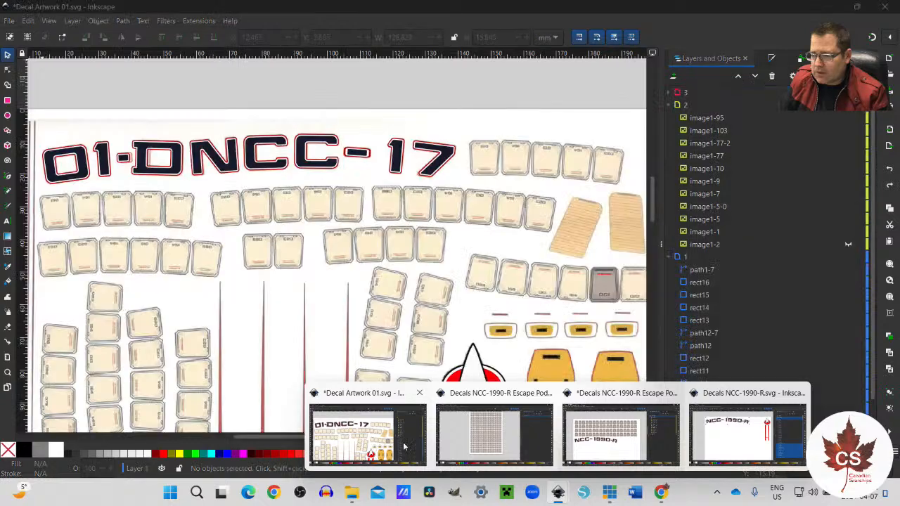
click(745, 433)
drag(557, 102, 637, 319)
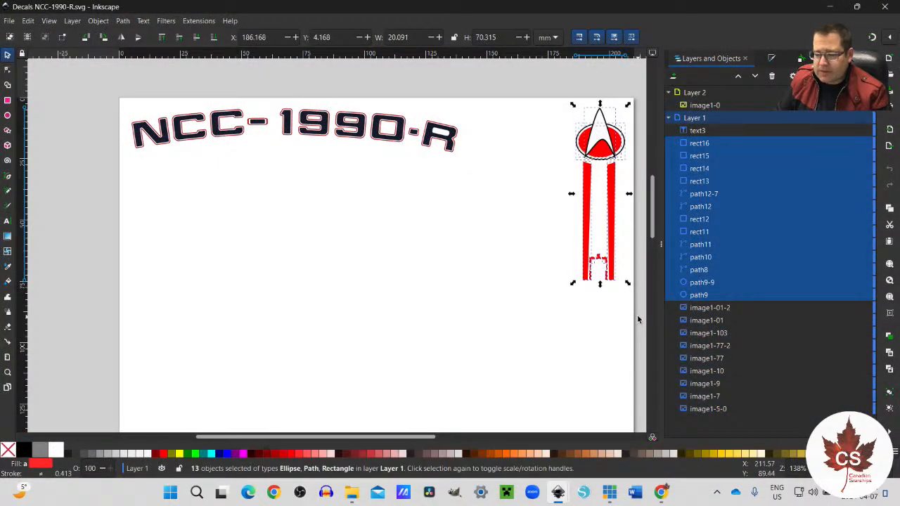
mouse_move(555, 496)
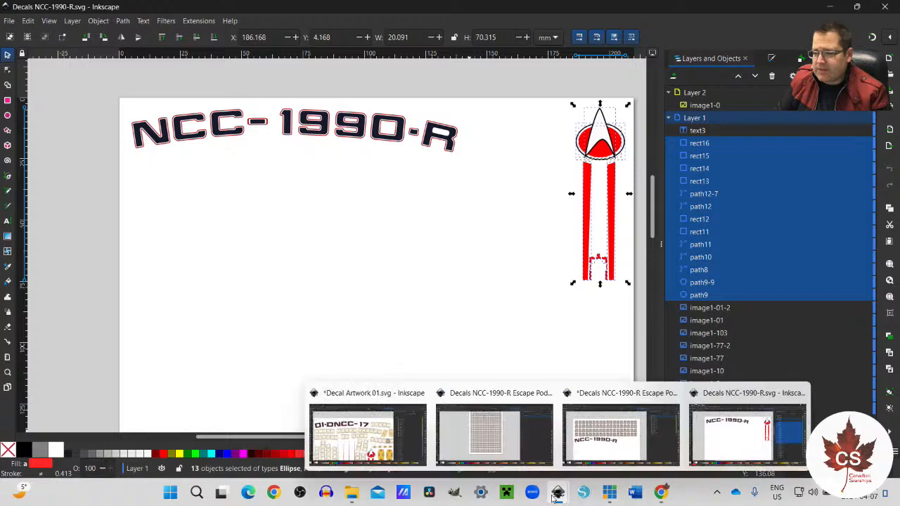
click(621, 434)
key(ctrl+v)
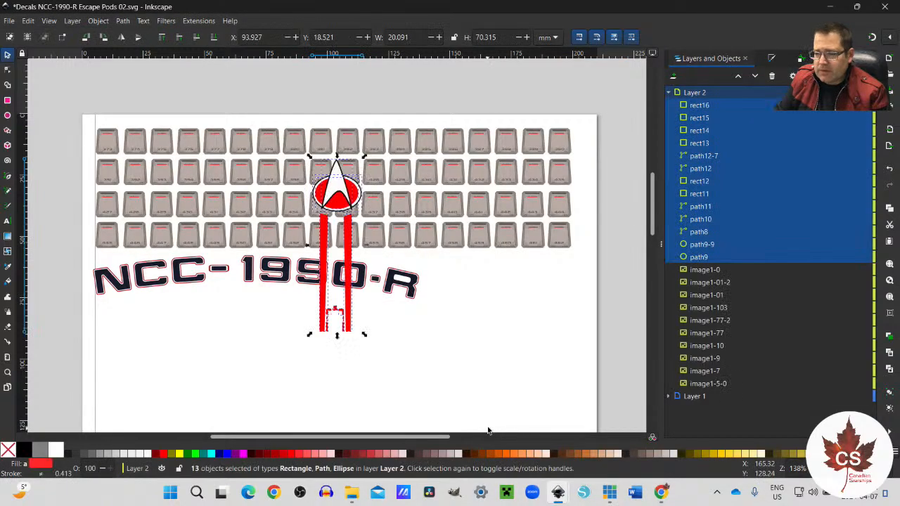
drag(355, 320, 561, 413)
drag(573, 414, 577, 416)
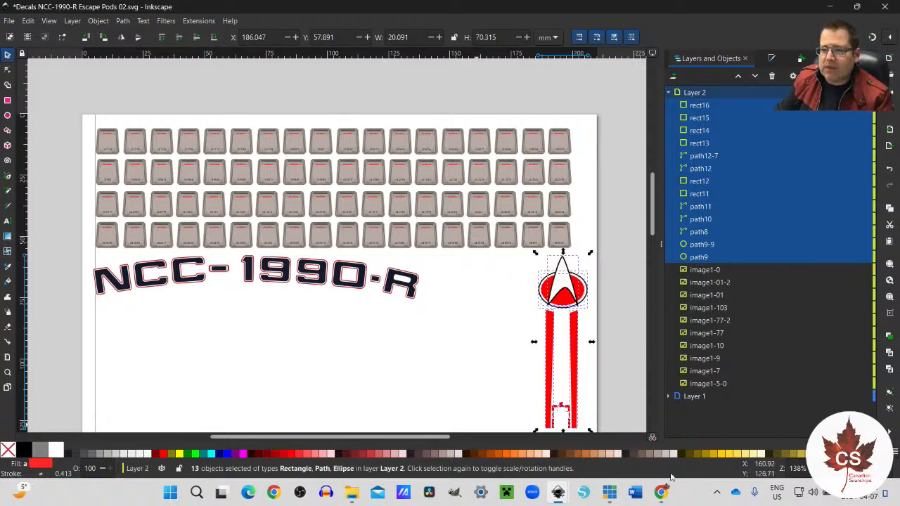
Step: Switch to Decal Artwork 01.svg and look over the decal sheet from the registry lettering to the lower markings
mouse_move(558, 495)
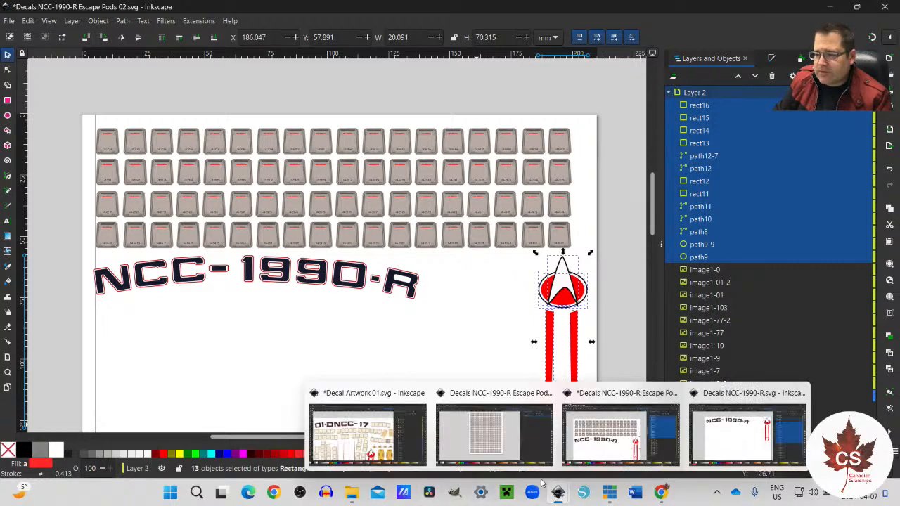
click(373, 422)
ctrl+scroll(226, 280, down, 2)
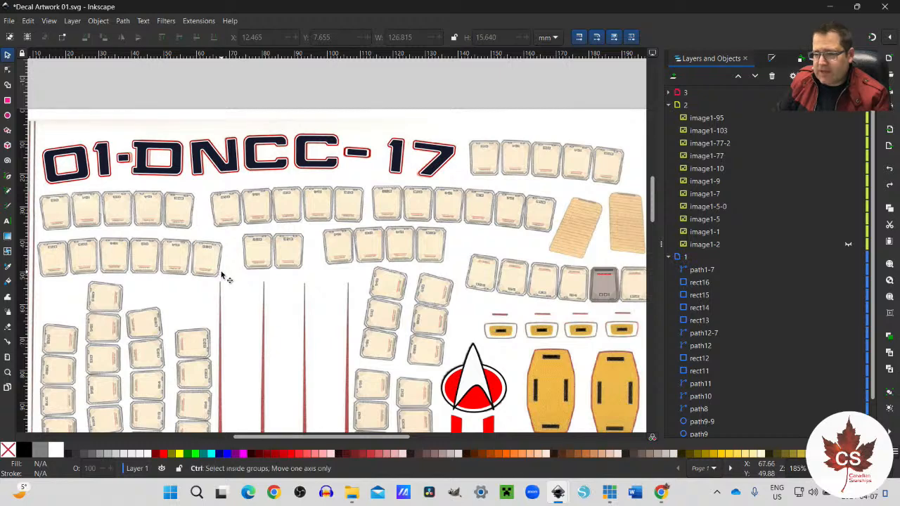
scroll(225, 294, down, 2)
scroll(225, 294, down, 5)
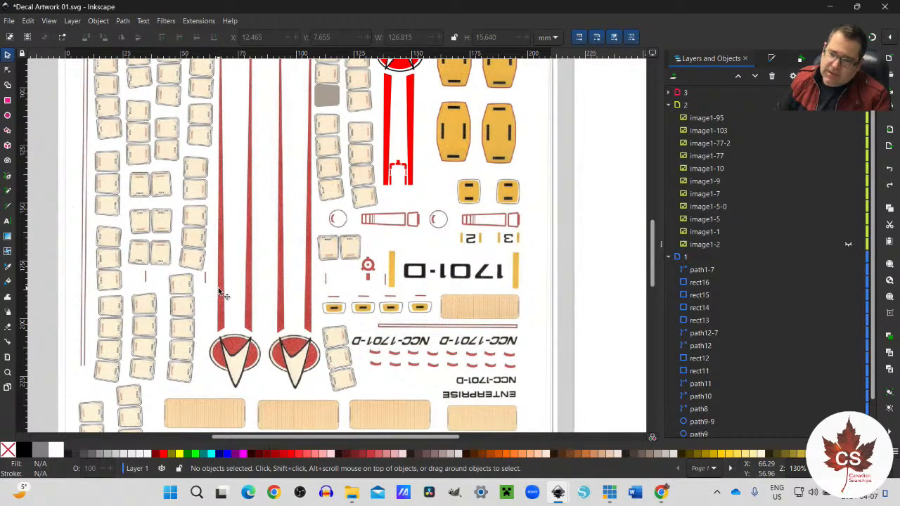
scroll(224, 294, up, 8)
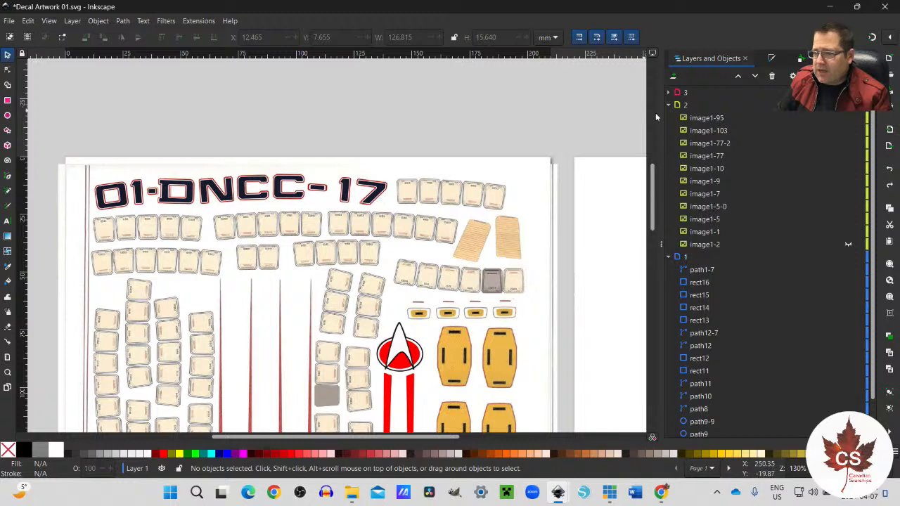
Step: Hide layers 2 and 1 with the traced lettering and emblem, leaving the scanned decal sheet showing
click(848, 244)
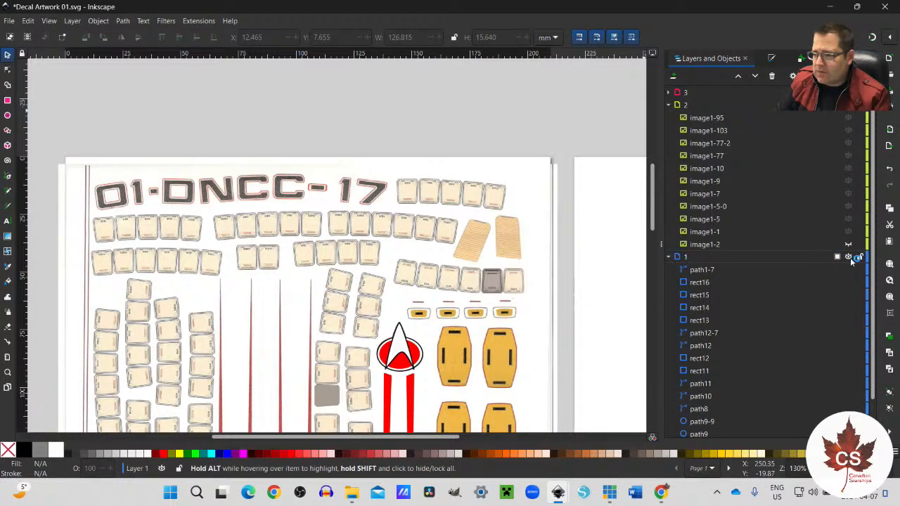
click(849, 257)
click(849, 257)
click(849, 257)
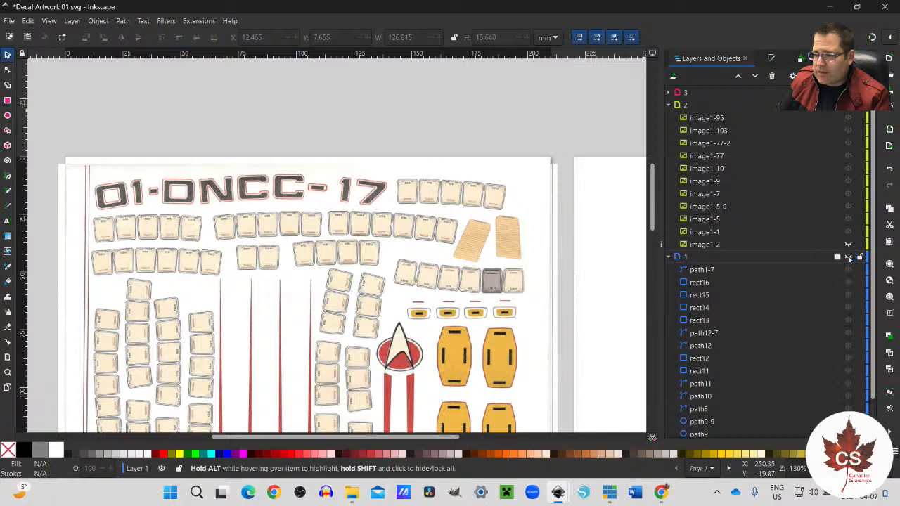
Step: Examine the uncovered scan from top to bottom, including its emblems, stripes, escape pods and 1701-D markings
scroll(733, 278, down, 1)
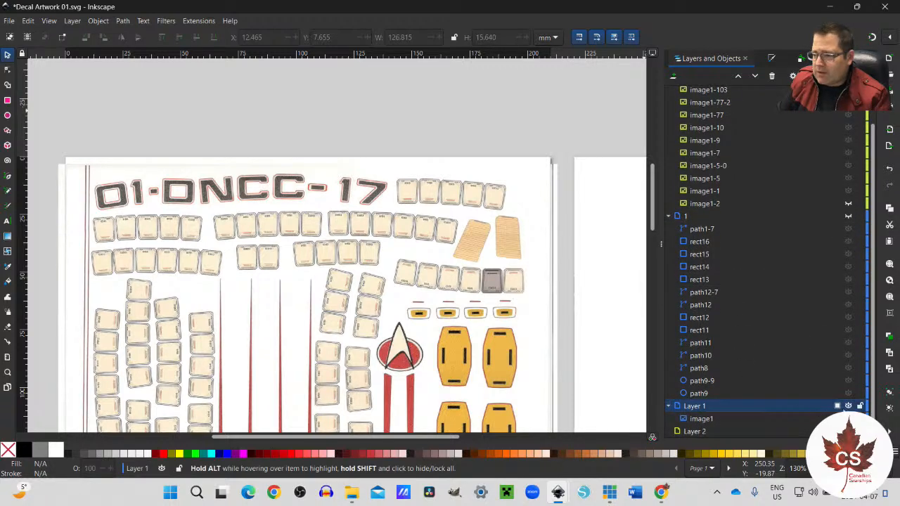
scroll(383, 320, down, 8)
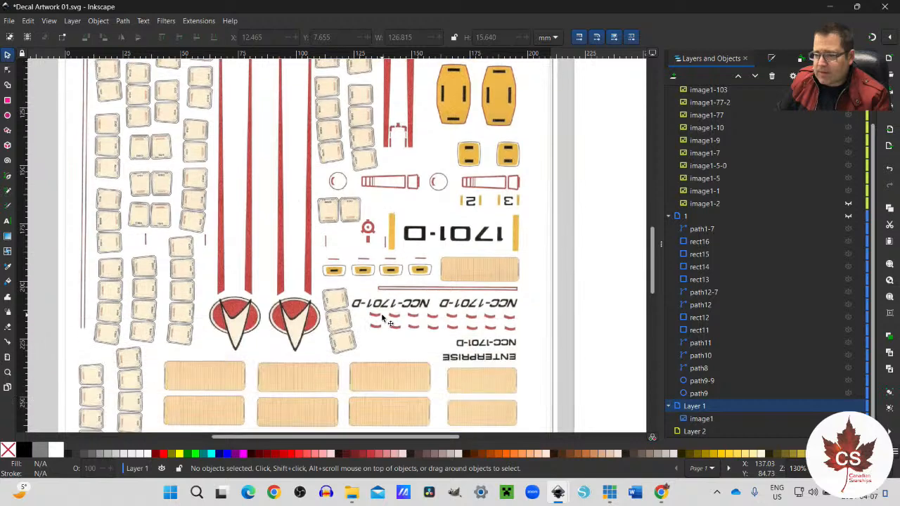
scroll(381, 313, up, 5)
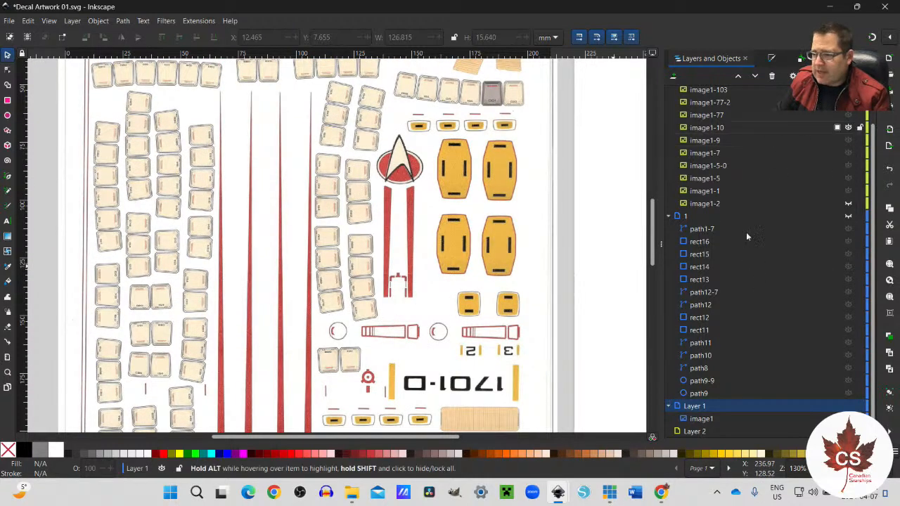
scroll(426, 260, up, 5)
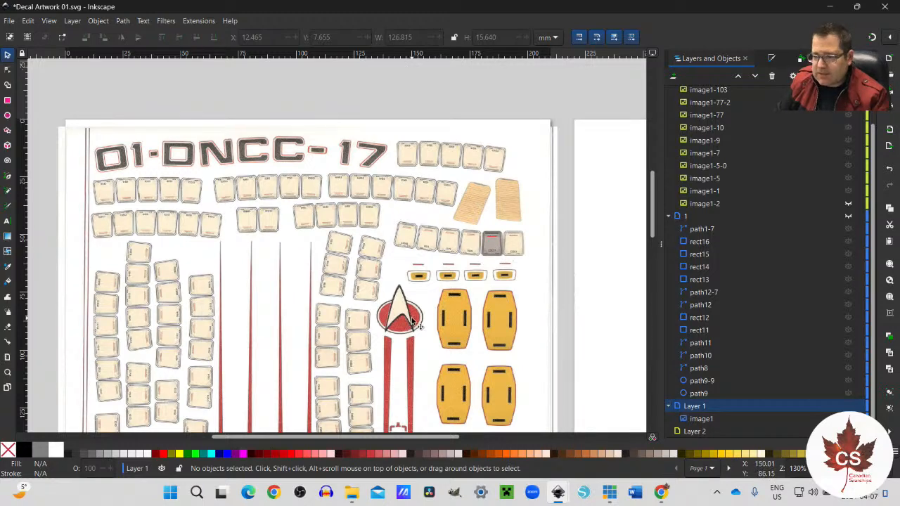
scroll(416, 322, down, 6)
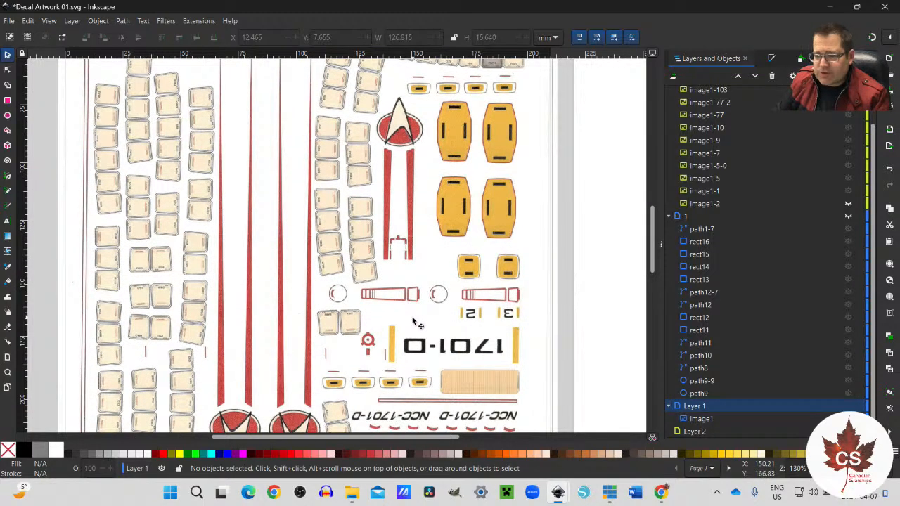
scroll(413, 322, down, 8)
scroll(413, 323, up, 11)
scroll(415, 323, up, 4)
scroll(415, 324, down, 7)
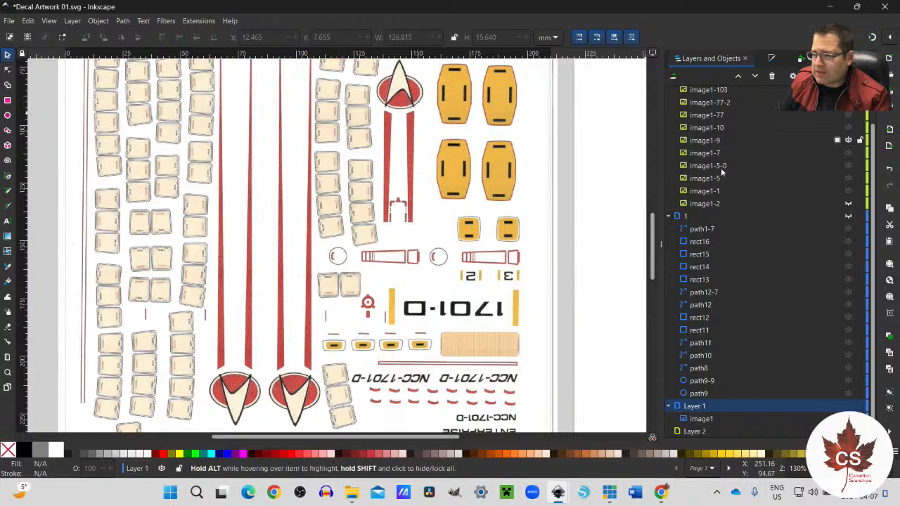
Step: Rotate the scanned decal sheet image in Layer 1 by 180° so its lettering reads upright
click(703, 420)
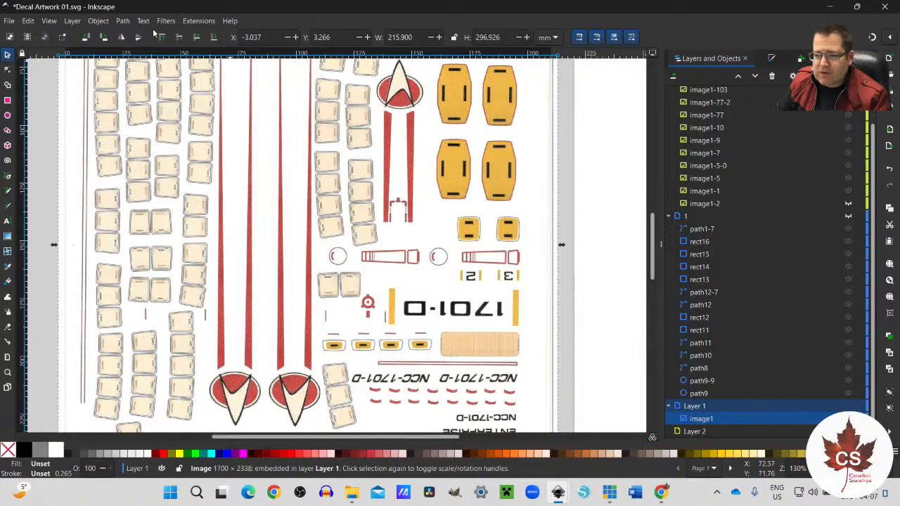
click(103, 37)
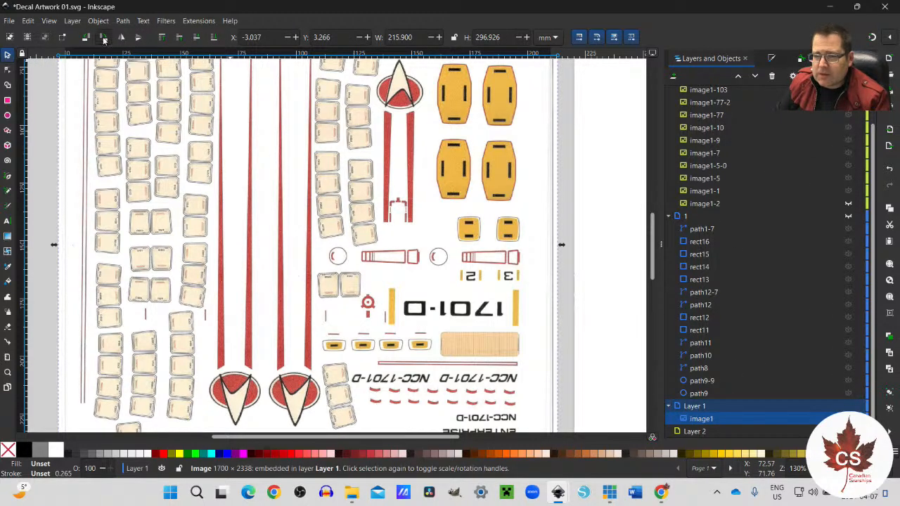
click(103, 37)
scroll(343, 247, up, 4)
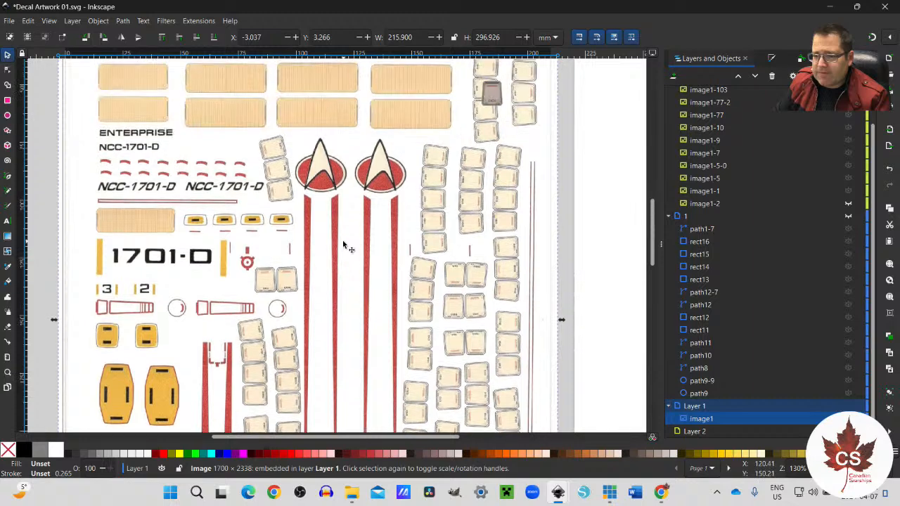
scroll(383, 229, up, 1)
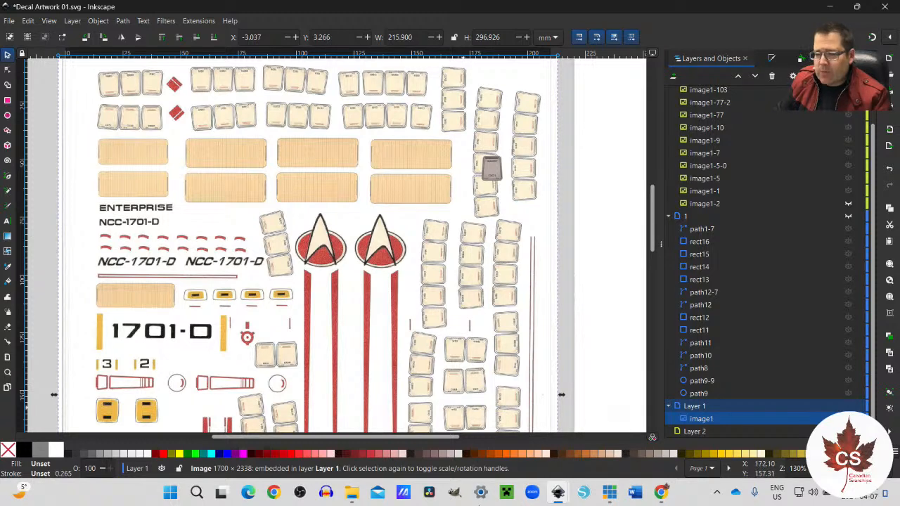
Step: Copy the emblem without its stripes from Decals NCC-1990-R Escape Pods 02.svg into Layer 1 of Decal Artwork 01.svg
mouse_move(610, 499)
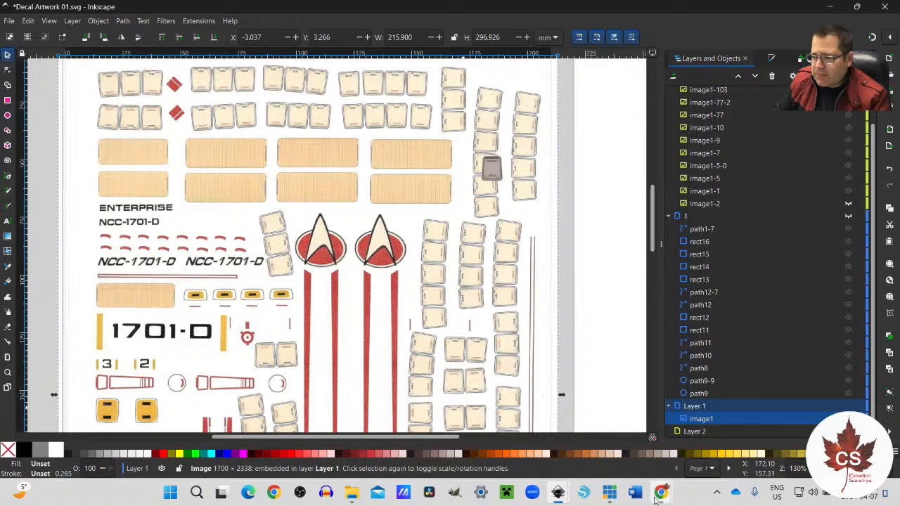
mouse_move(661, 495)
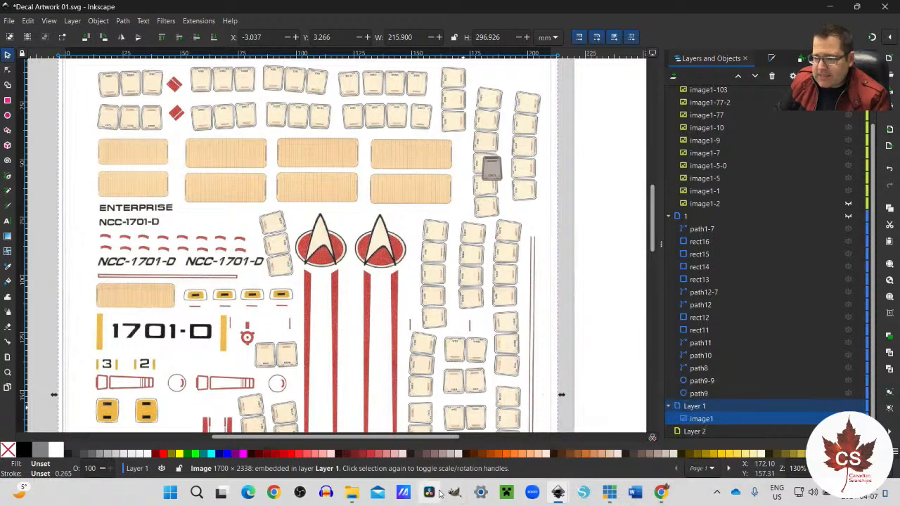
mouse_move(559, 494)
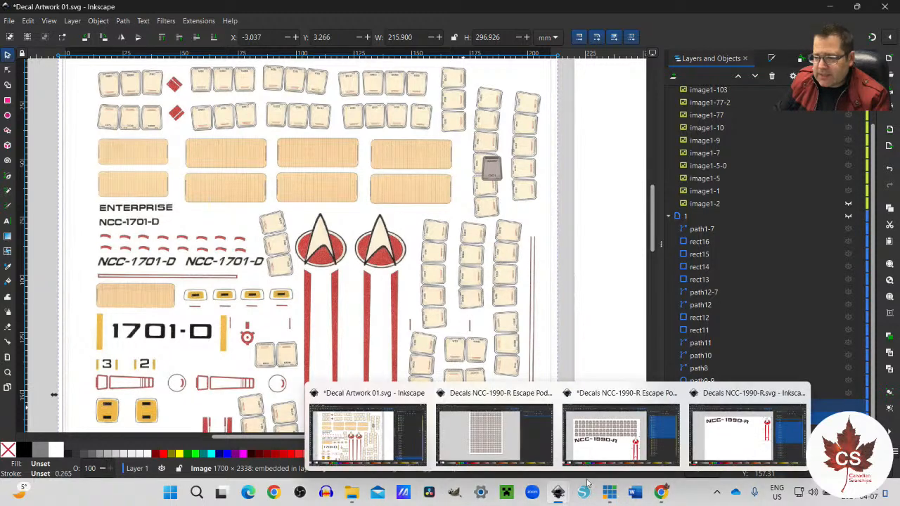
click(643, 450)
click(508, 313)
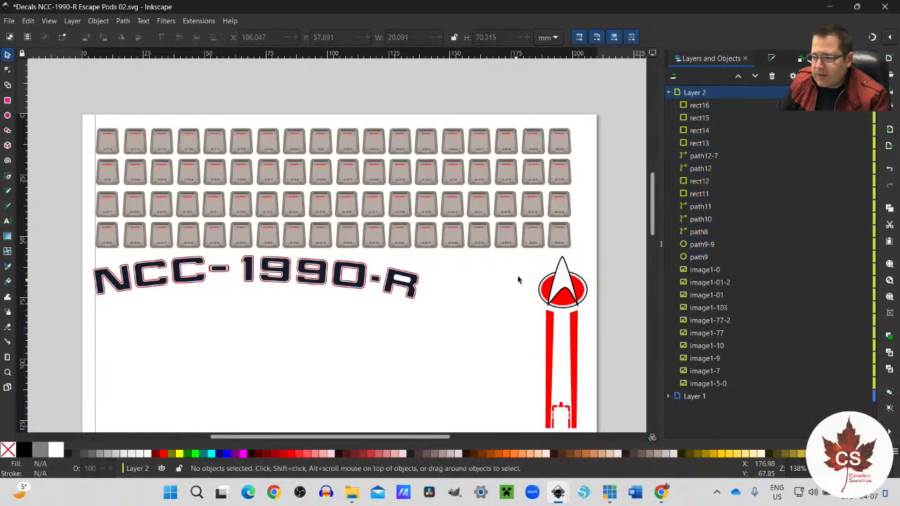
drag(520, 255, 596, 317)
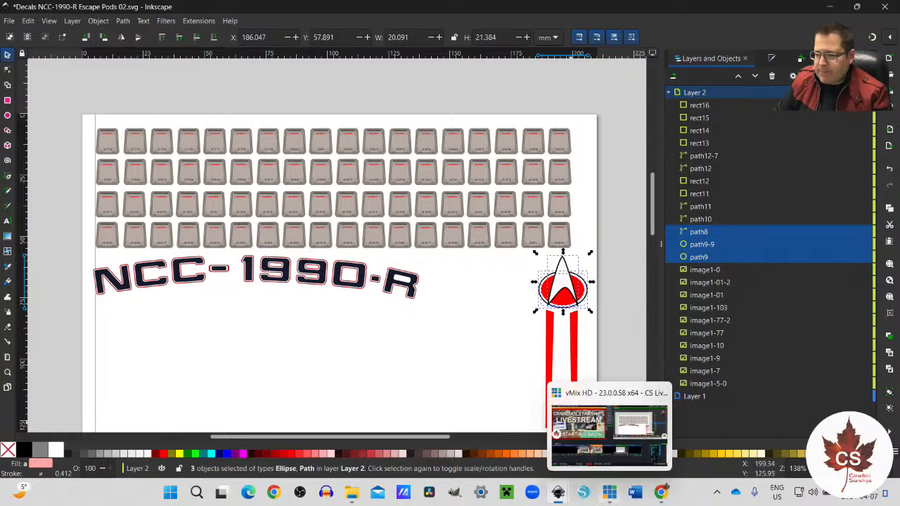
mouse_move(558, 496)
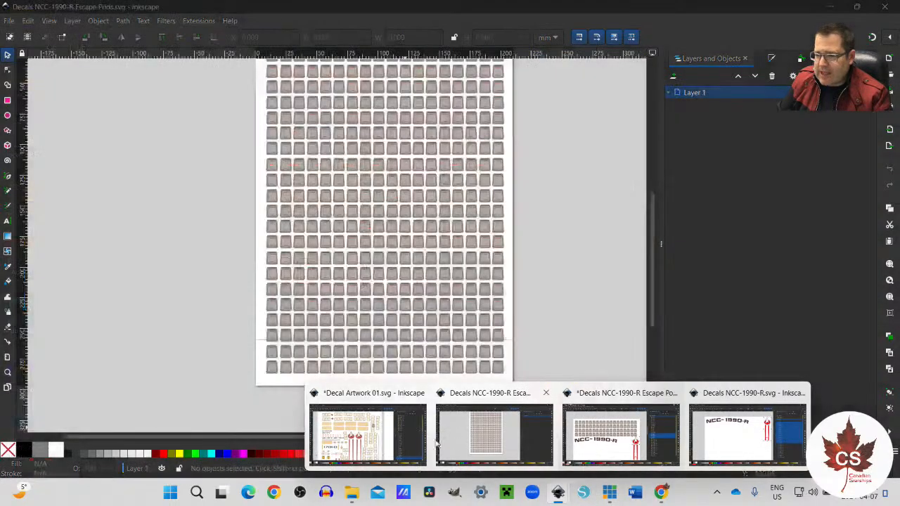
click(383, 425)
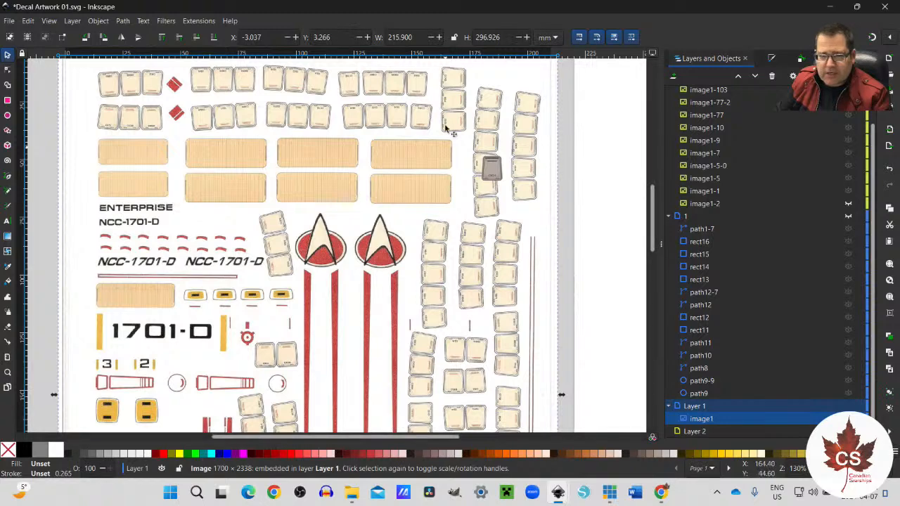
key(ctrl+v)
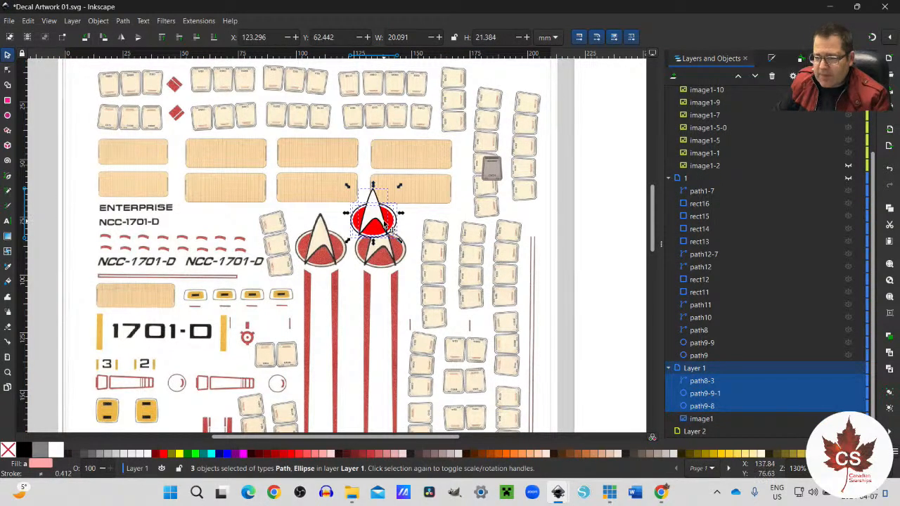
Step: Place the pasted emblem over the right-hand scanned emblem, at about X 126.4 mm, Y 73.7 mm
ctrl+scroll(383, 220, up, 3)
drag(373, 200, 389, 286)
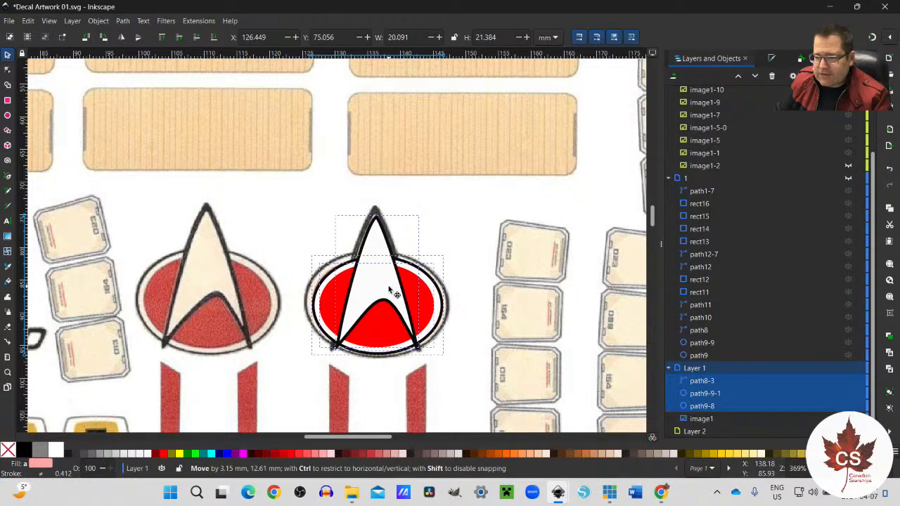
drag(389, 287, 388, 280)
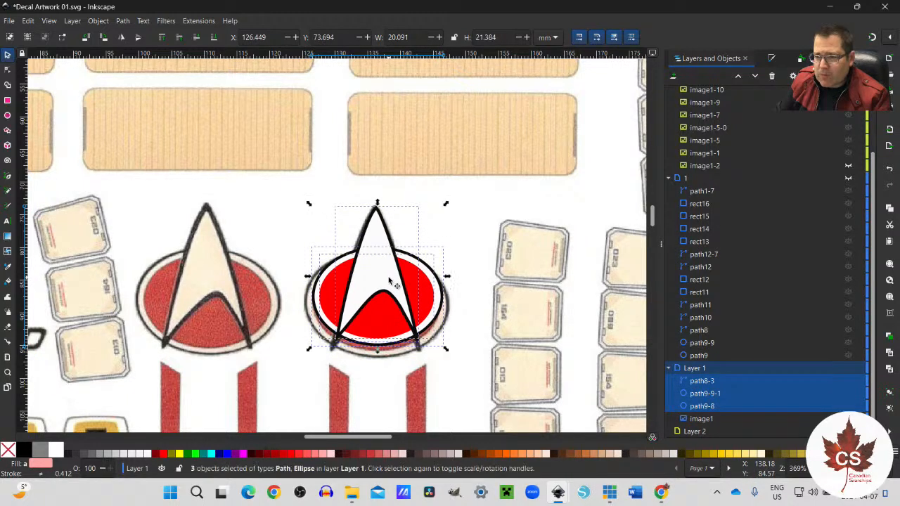
click(296, 39)
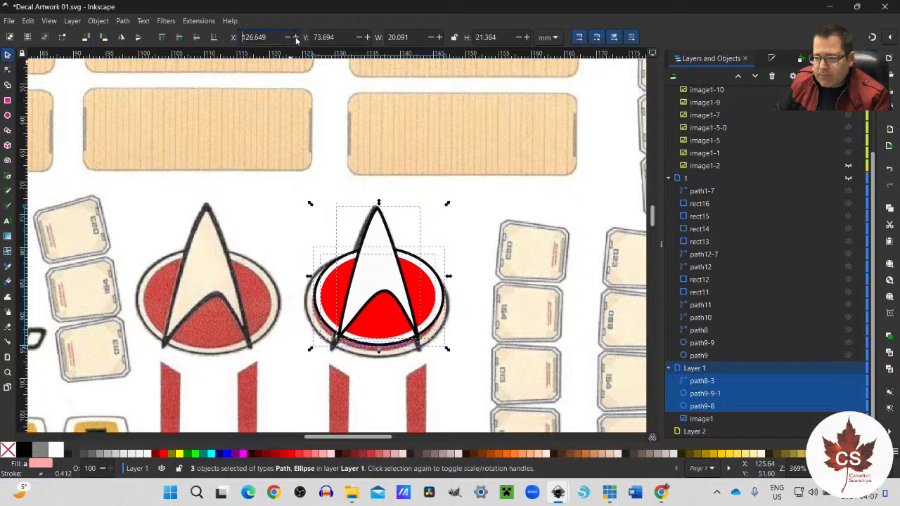
click(288, 39)
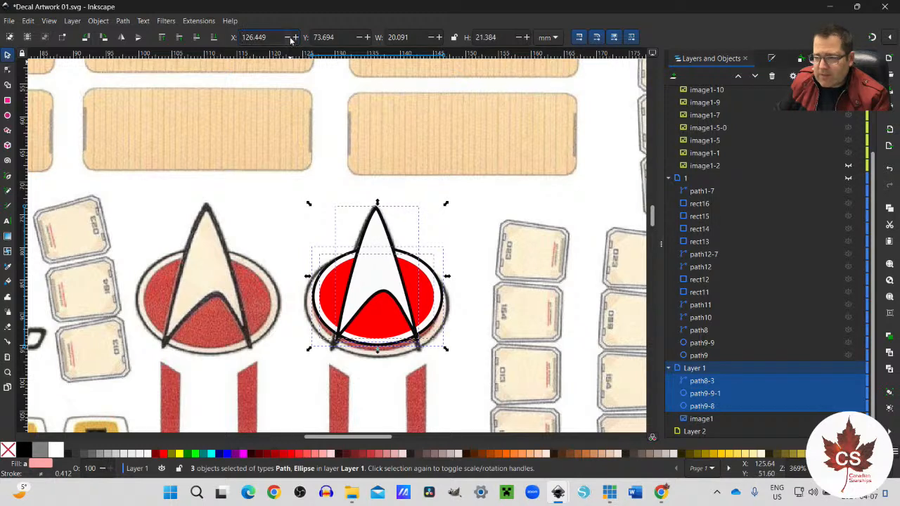
Step: Lock the width-to-height ratio and enlarge the emblem to 21.876 × 23.284 mm, realigning it with the scanned emblem
click(456, 41)
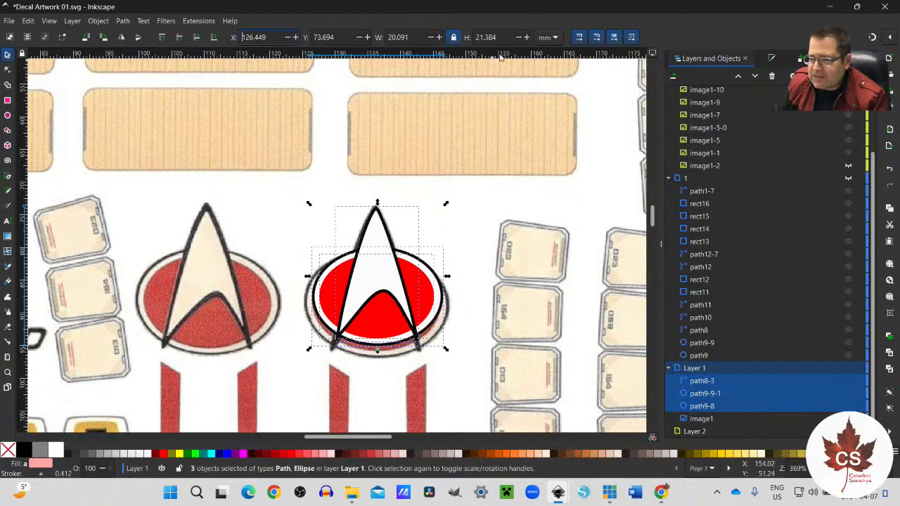
click(526, 37)
click(526, 37)
click(526, 37)
click(526, 38)
click(526, 37)
click(525, 37)
click(526, 38)
drag(396, 283, 386, 280)
click(526, 37)
click(526, 38)
click(525, 37)
drag(398, 316, 402, 317)
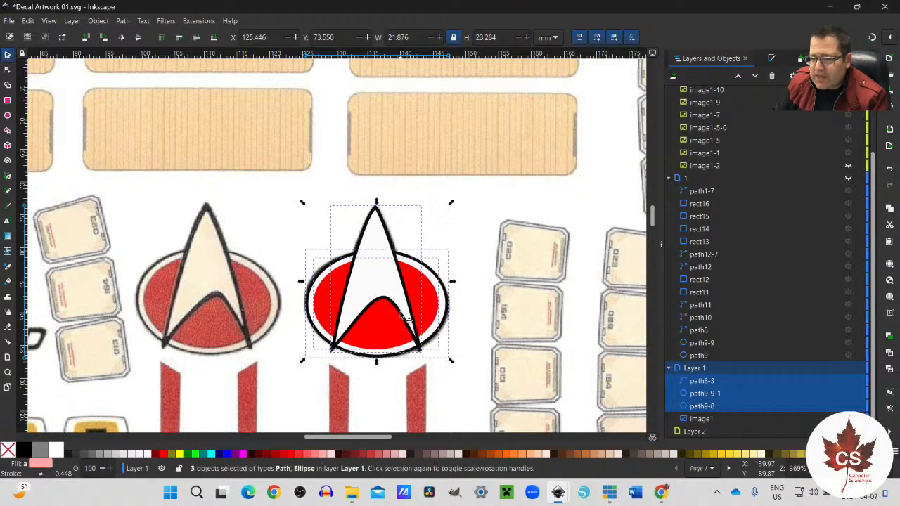
Step: Fine-tune the emblem to 22.346 × 23.784 mm, placed at about X 125.3 mm, Y 73.2 mm over the scan
click(526, 38)
drag(391, 305, 388, 296)
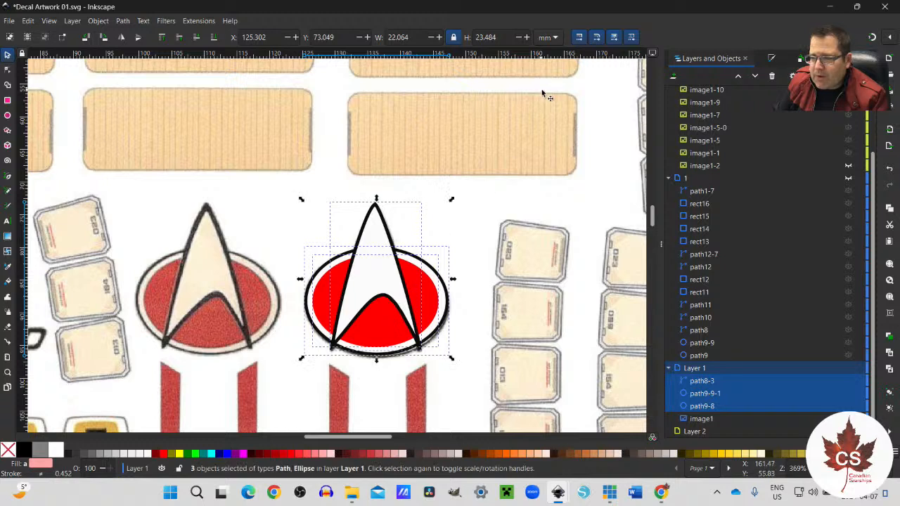
click(526, 37)
click(527, 38)
click(527, 37)
drag(420, 295, 420, 296)
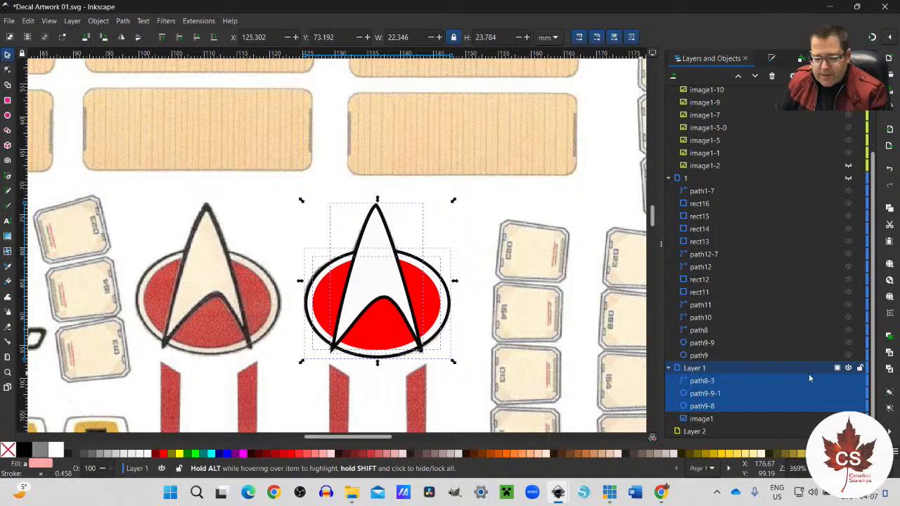
Step: Cut the fitted emblem out of Layer 1 and delete the existing layer 3 with all its contents
key(Delete)
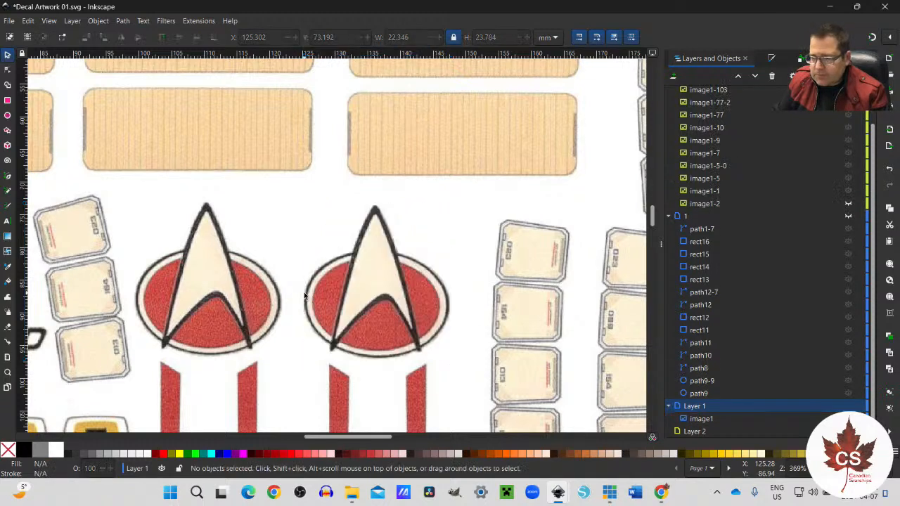
scroll(780, 271, up, 3)
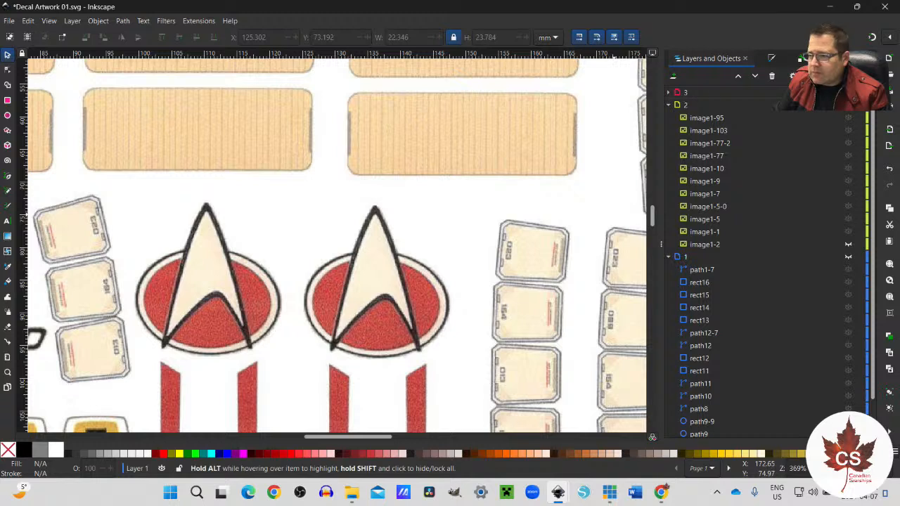
click(668, 93)
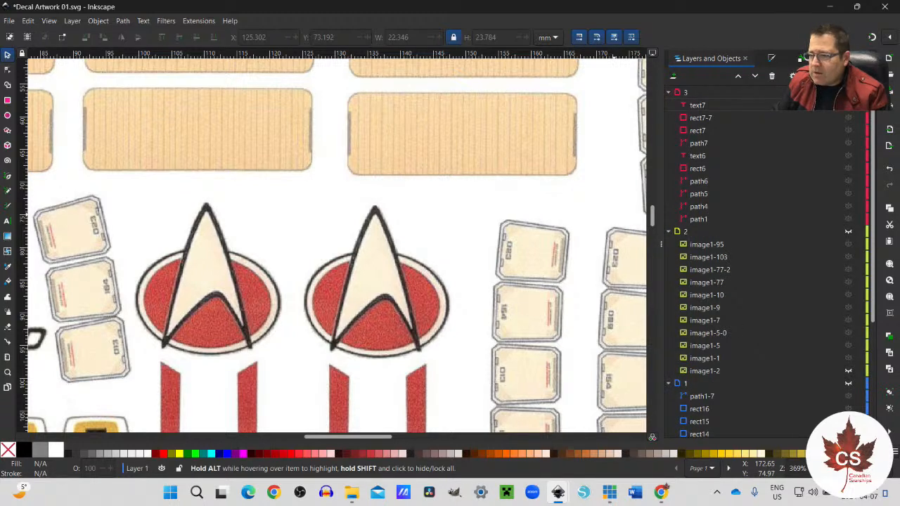
scroll(281, 264, down, 4)
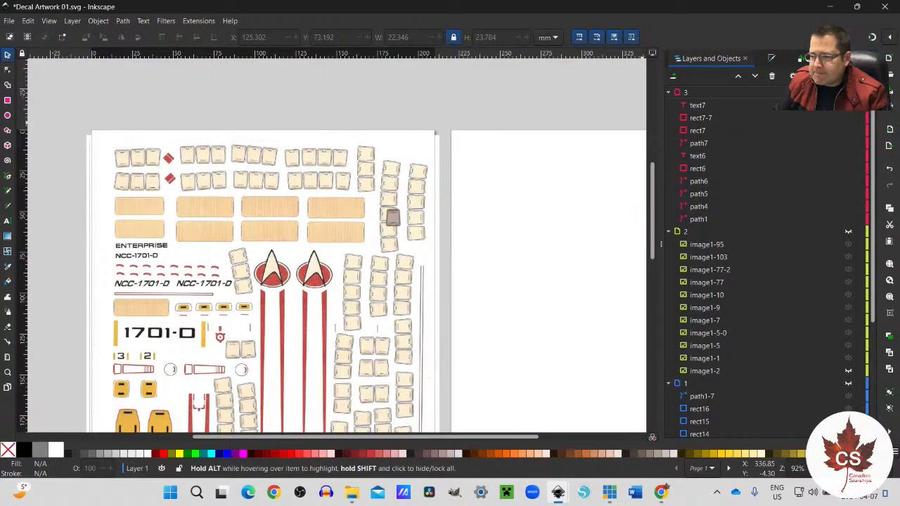
click(701, 107)
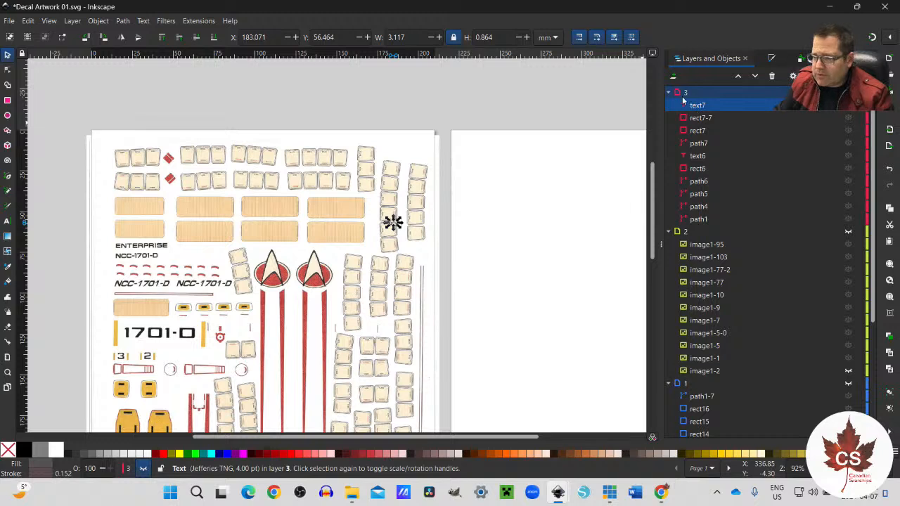
right_click(718, 98)
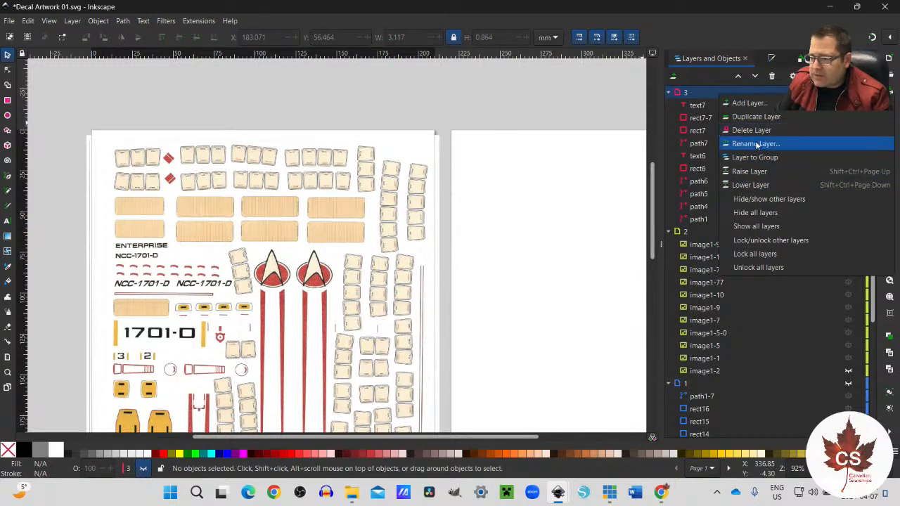
click(699, 111)
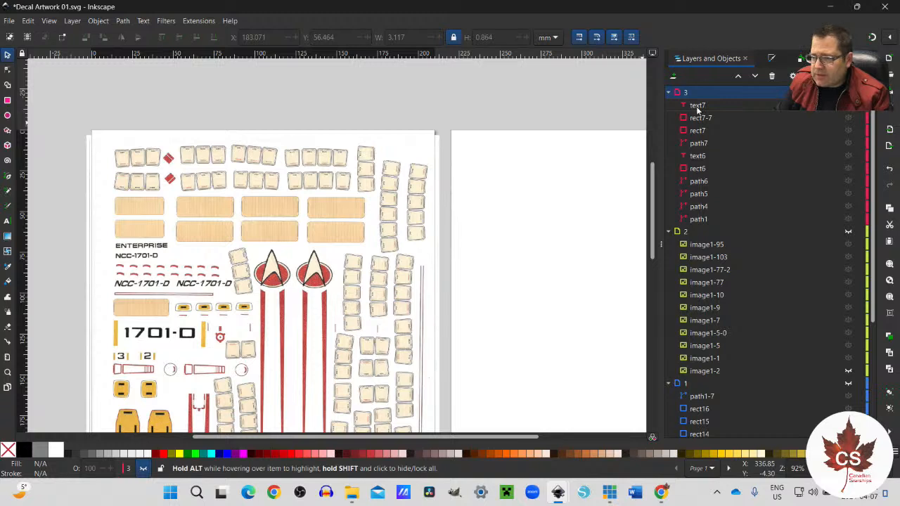
click(697, 109)
key(Page_Down)
key(Page_Down)
key(Page_Down)
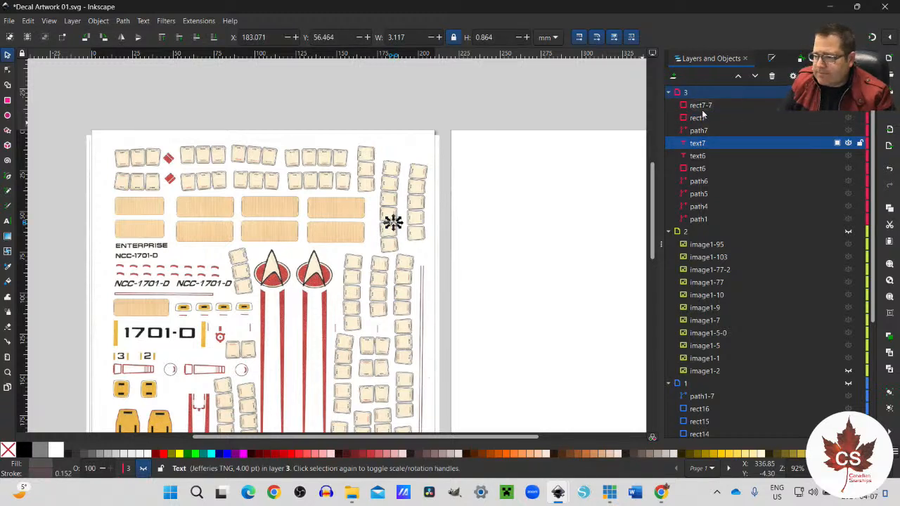
right_click(706, 99)
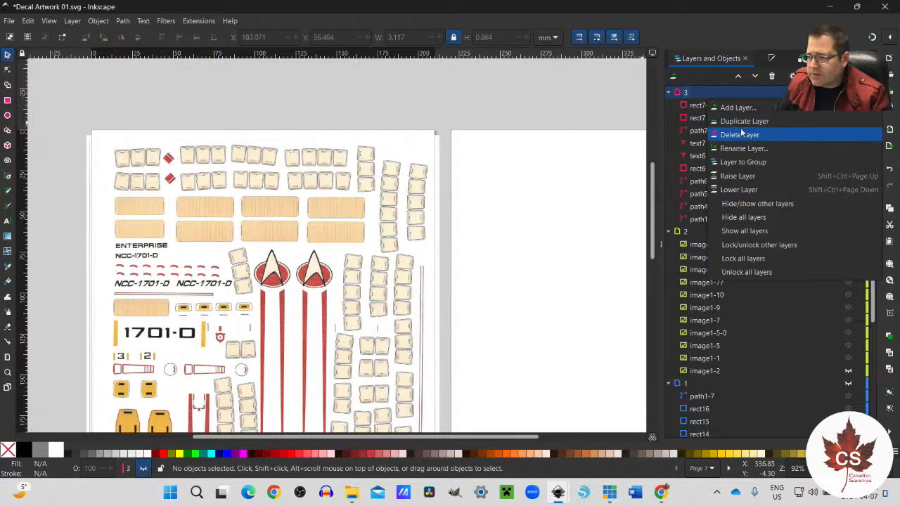
click(740, 134)
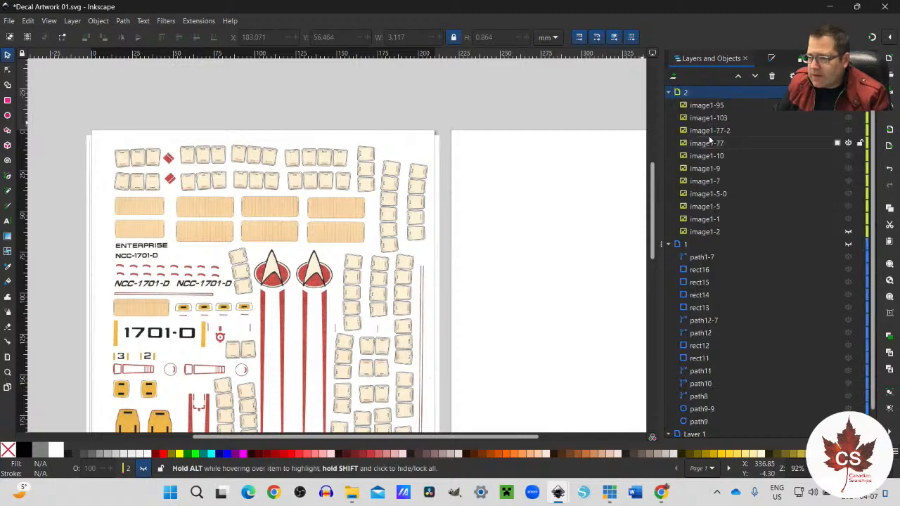
Step: Add a new layer named 3 above layer 2
click(79, 22)
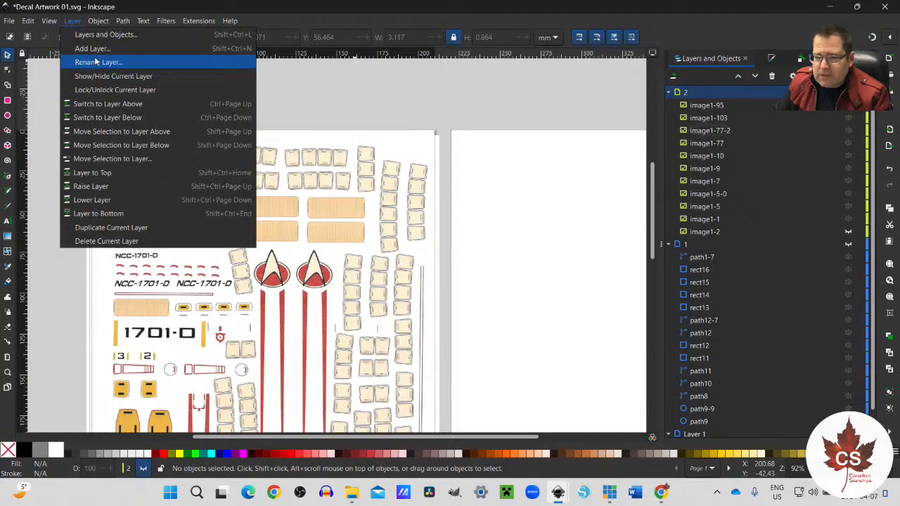
click(92, 49)
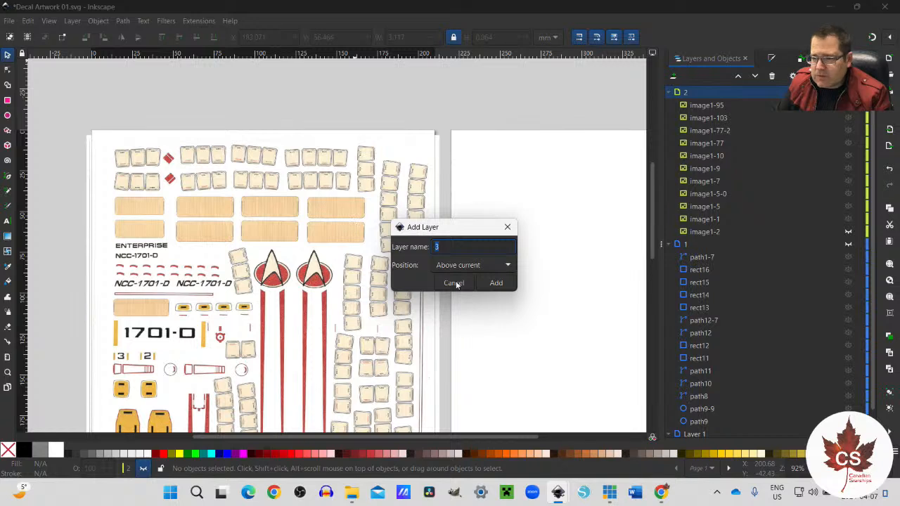
click(496, 282)
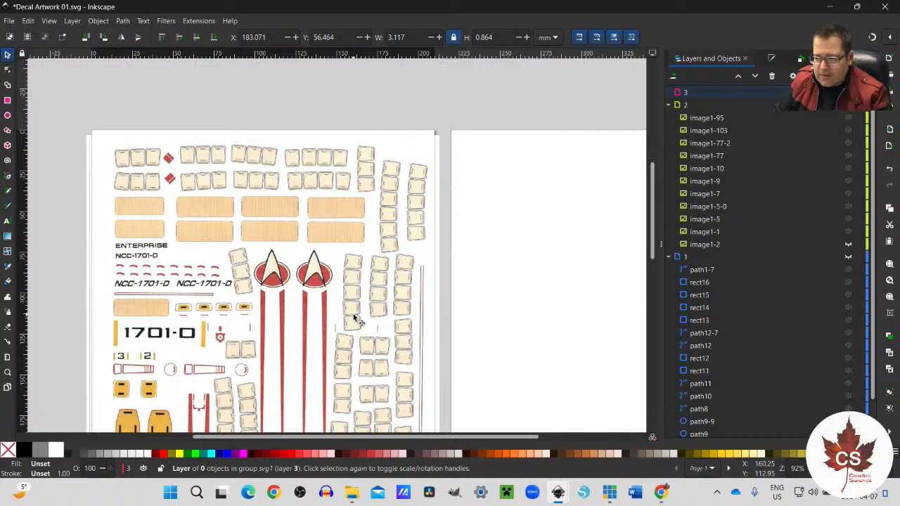
Step: Paste the fitted emblem into layer 3 and align it over the right-hand scanned emblem, at about X 125.2 mm, Y 73.2 mm
key(ctrl+v)
scroll(355, 320, up, 3)
drag(360, 322, 248, 194)
drag(248, 194, 246, 195)
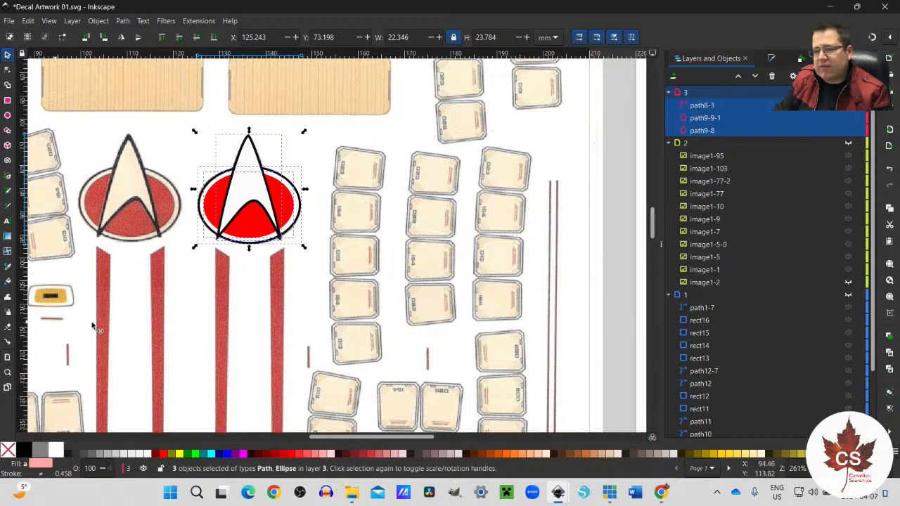
key(ctrl)
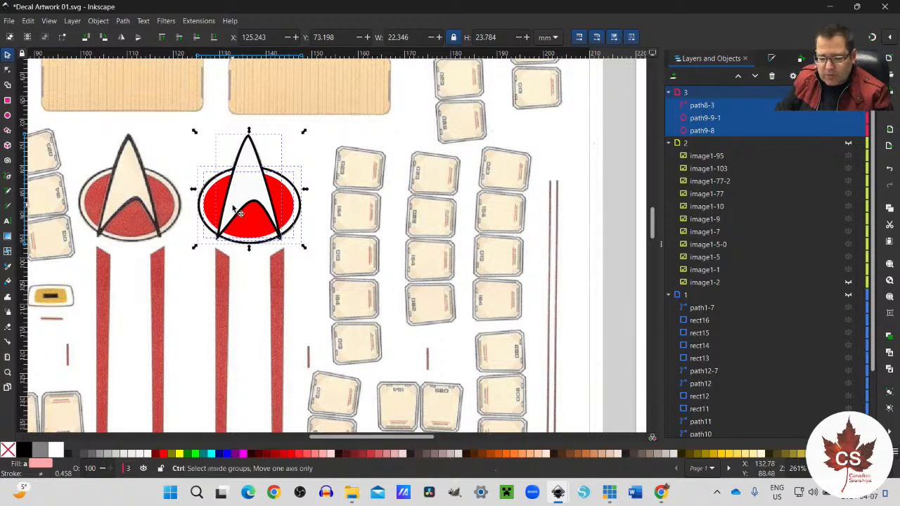
Step: Paste a second copy of the emblem into layer 3 and align it over the left-hand scanned emblem, at about X 99.4 mm, Y 73.0 mm
key(ctrl+v)
drag(173, 230, 132, 199)
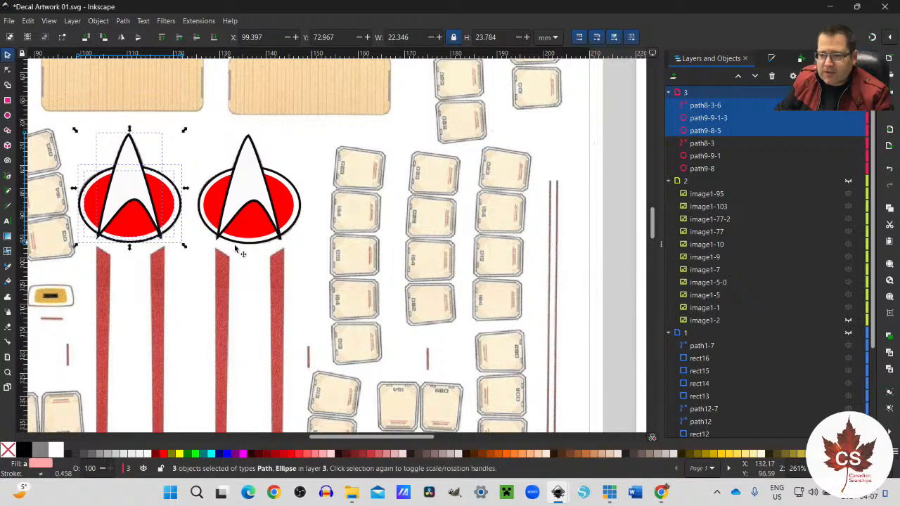
Step: With the Pen tool, trace the slanted top and long inner edge of the left stripe below the right-hand emblem, down to its lower tip
scroll(246, 265, down, 8)
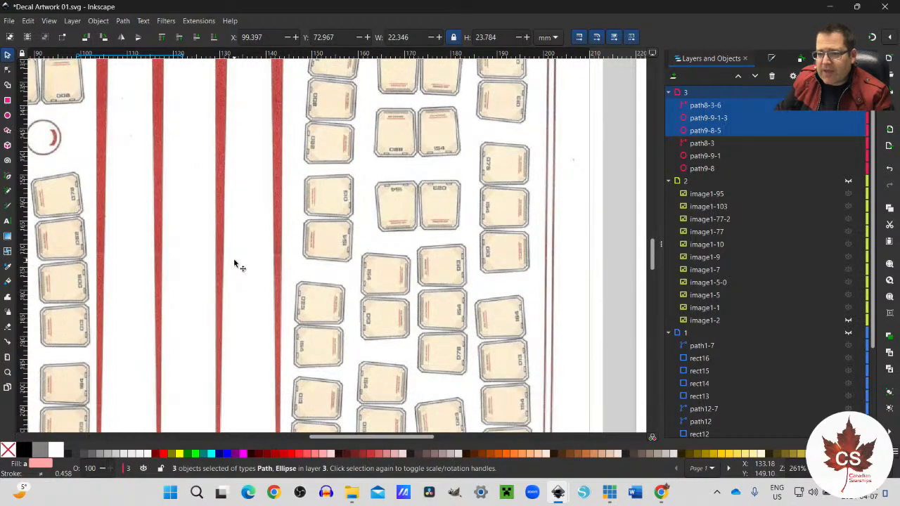
scroll(239, 266, up, 3)
scroll(234, 259, down, 2)
scroll(234, 259, up, 1)
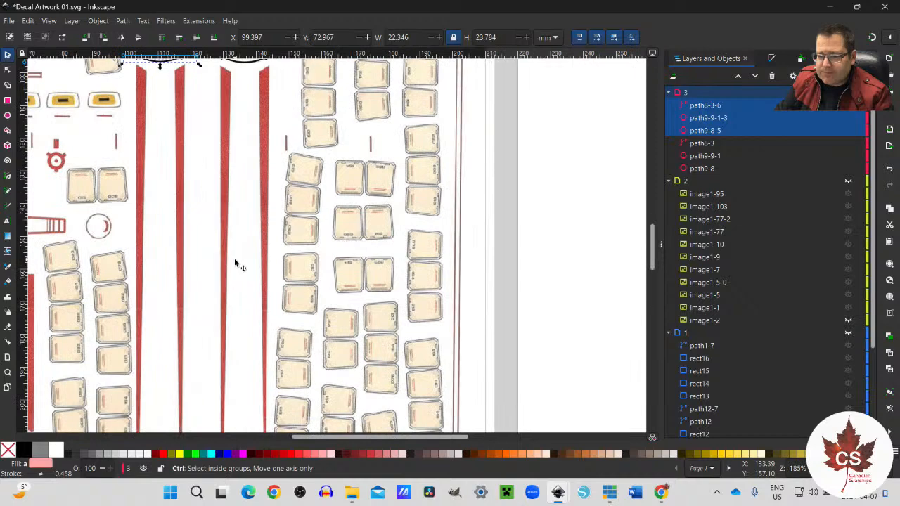
scroll(235, 259, up, 1)
scroll(236, 262, up, 3)
scroll(236, 262, up, 3)
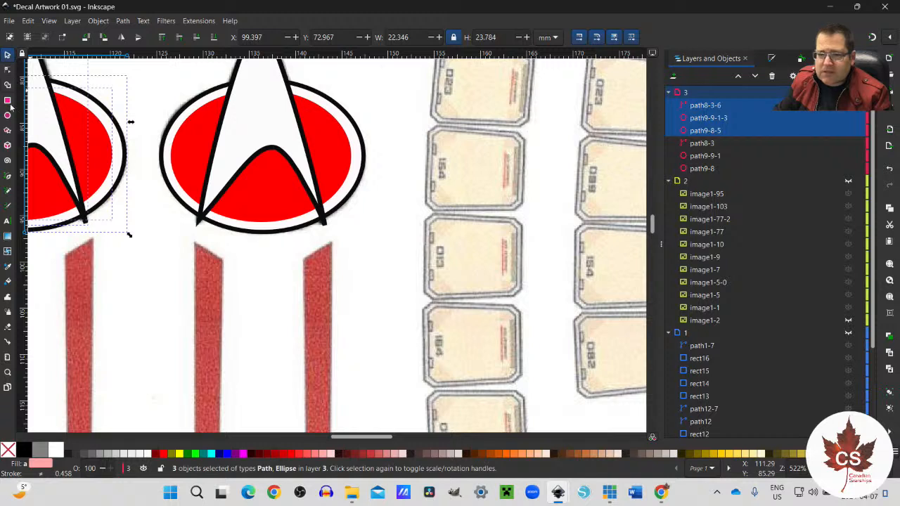
click(8, 177)
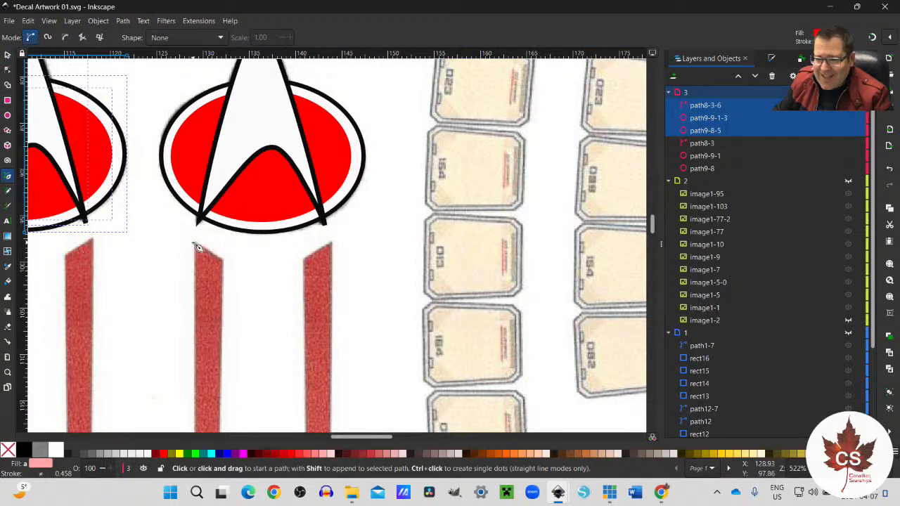
click(194, 243)
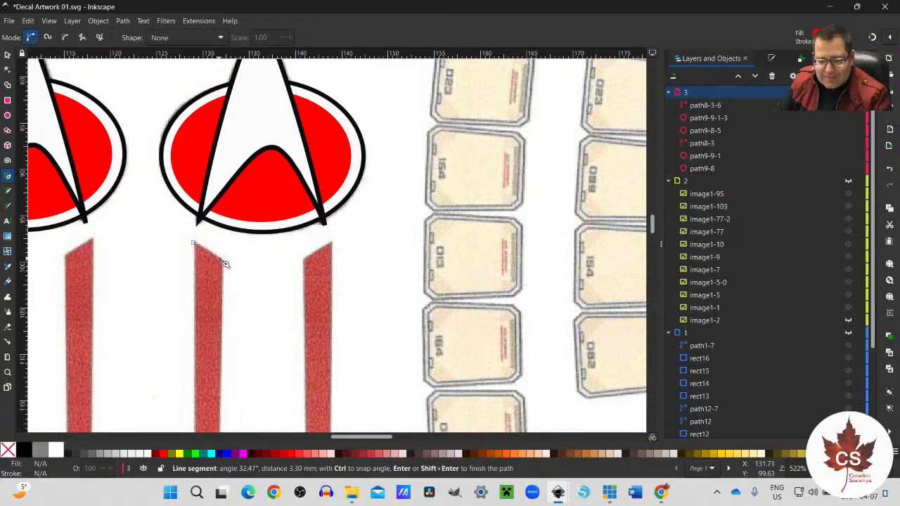
key(Escape)
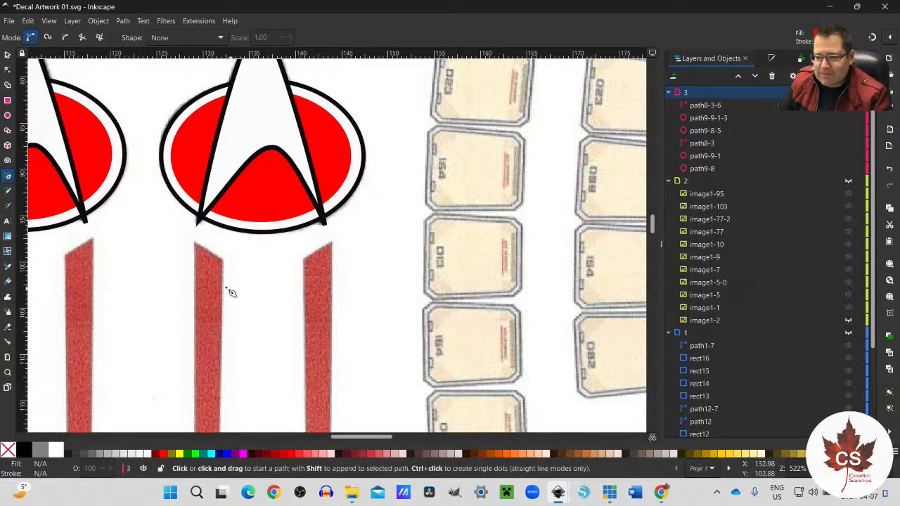
scroll(199, 248, up, 3)
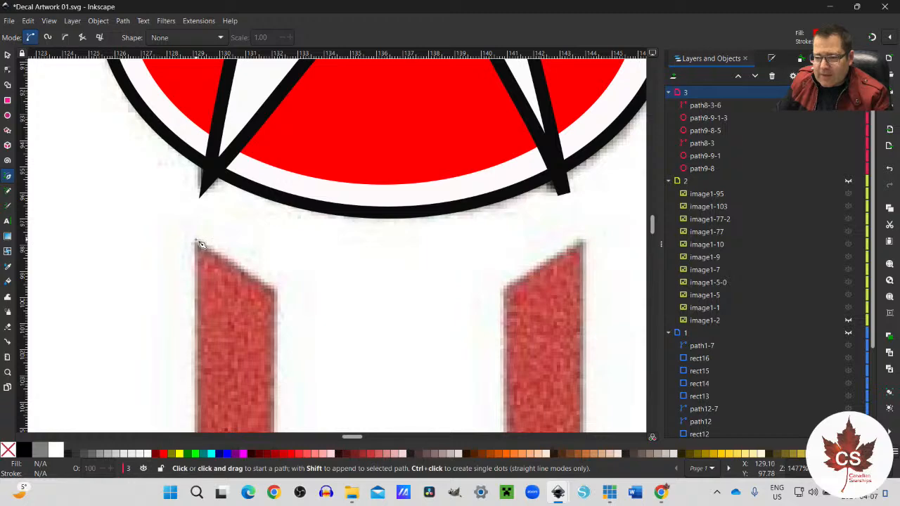
click(196, 241)
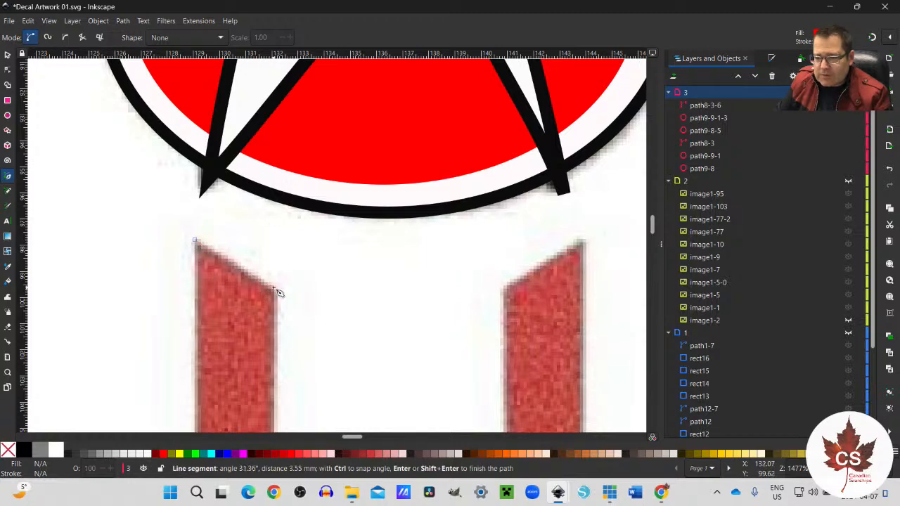
scroll(275, 306, down, 10)
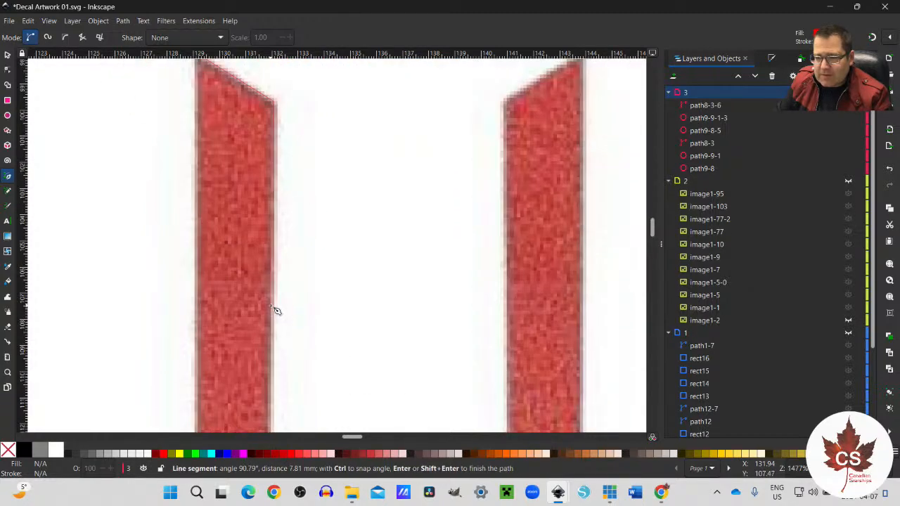
scroll(275, 323, down, 15)
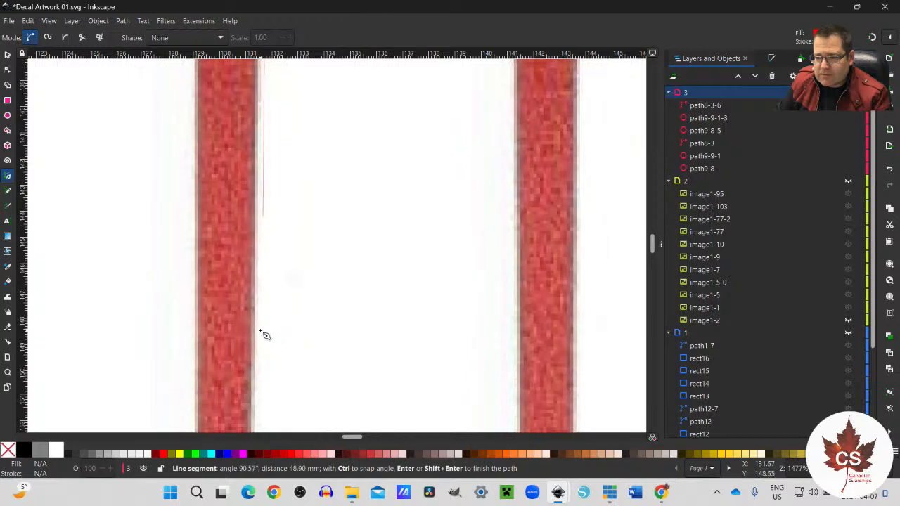
scroll(257, 341, down, 12)
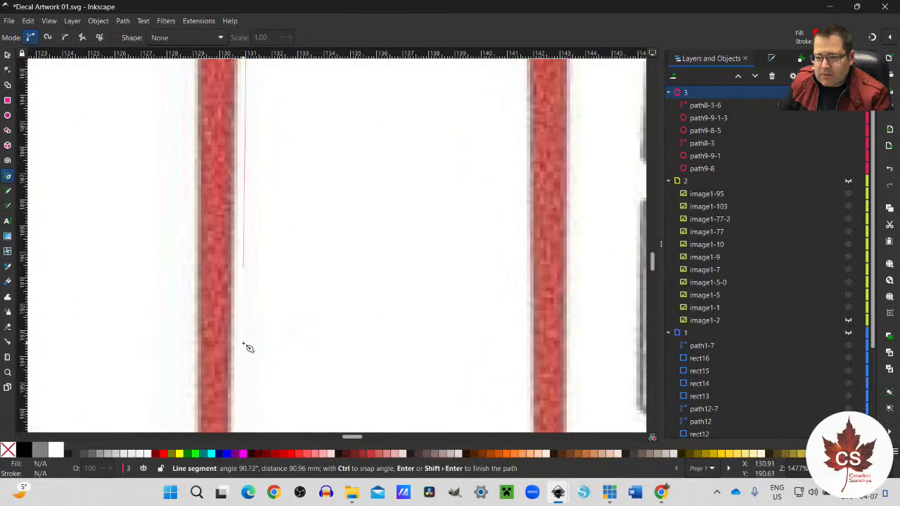
scroll(242, 352, down, 12)
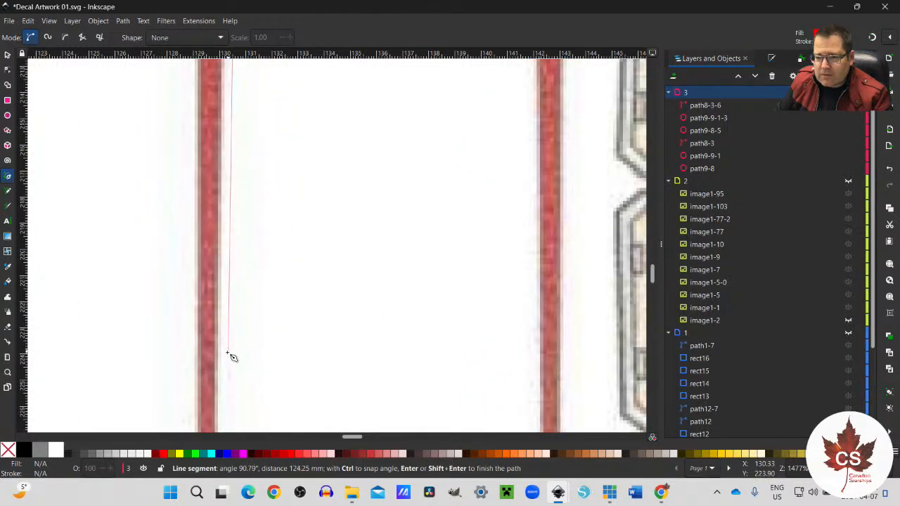
scroll(222, 360, down, 2)
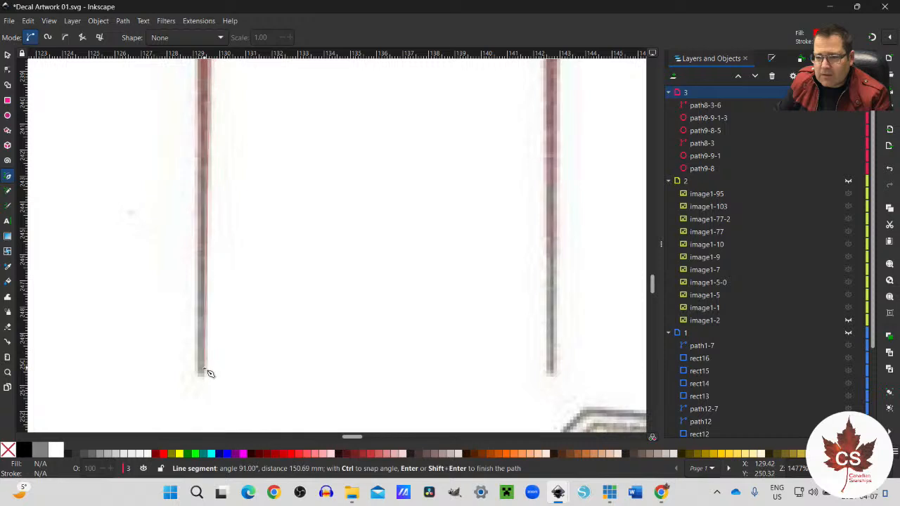
click(204, 374)
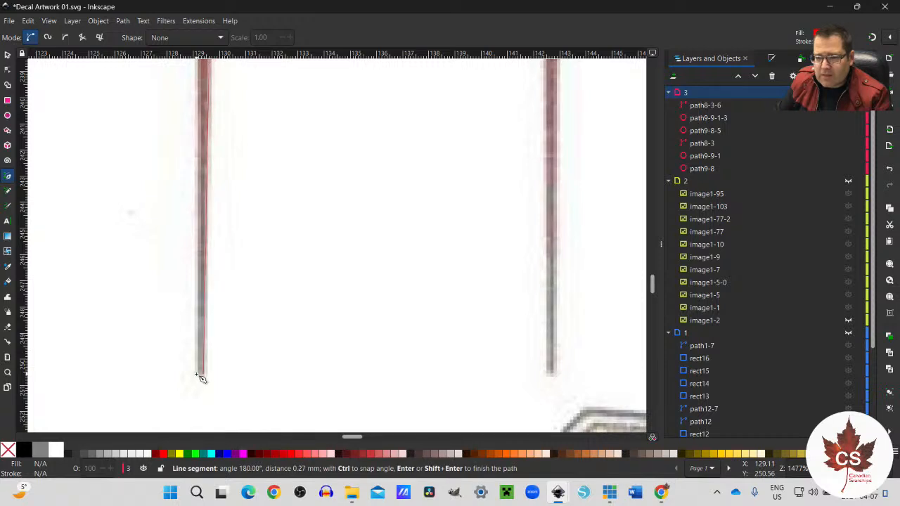
Step: Draw the stripe's narrow bottom and straight outer edge, closing the path at its start point as a shape about 3.0 × 152.8 mm
scroll(207, 288, up, 8)
scroll(211, 292, up, 6)
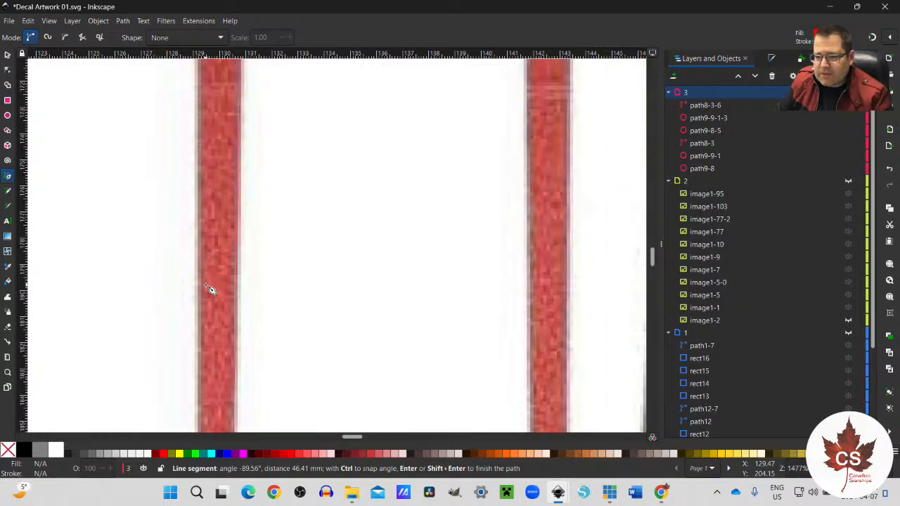
scroll(211, 291, up, 15)
scroll(211, 291, up, 10)
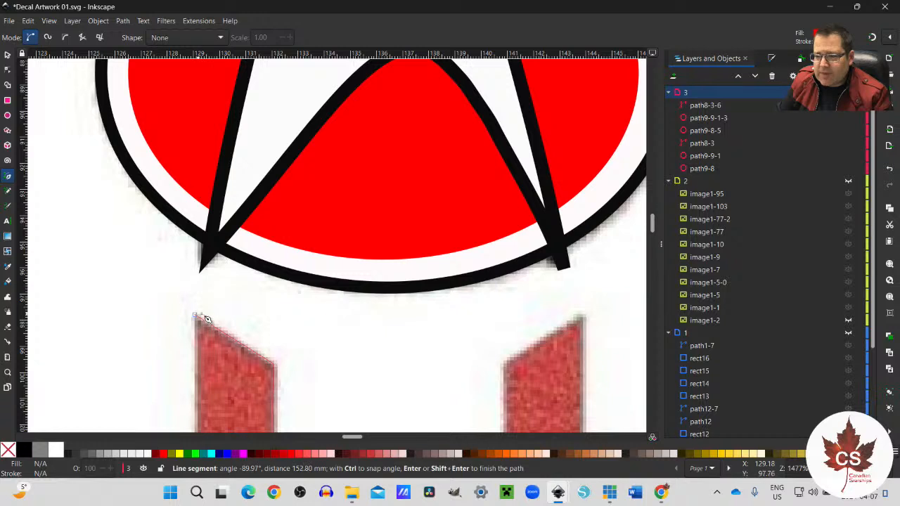
click(195, 315)
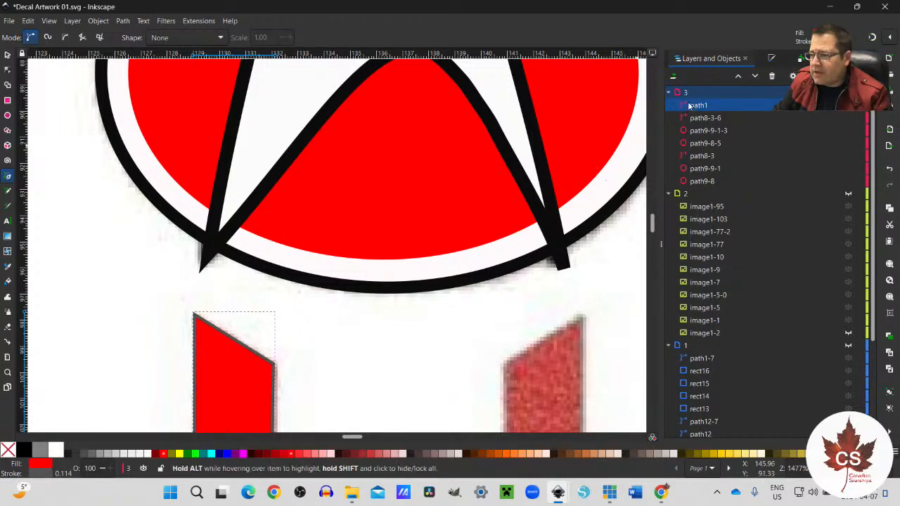
Step: Remove the stroke paint from the traced red stripe
scroll(347, 339, down, 4)
scroll(348, 338, down, 4)
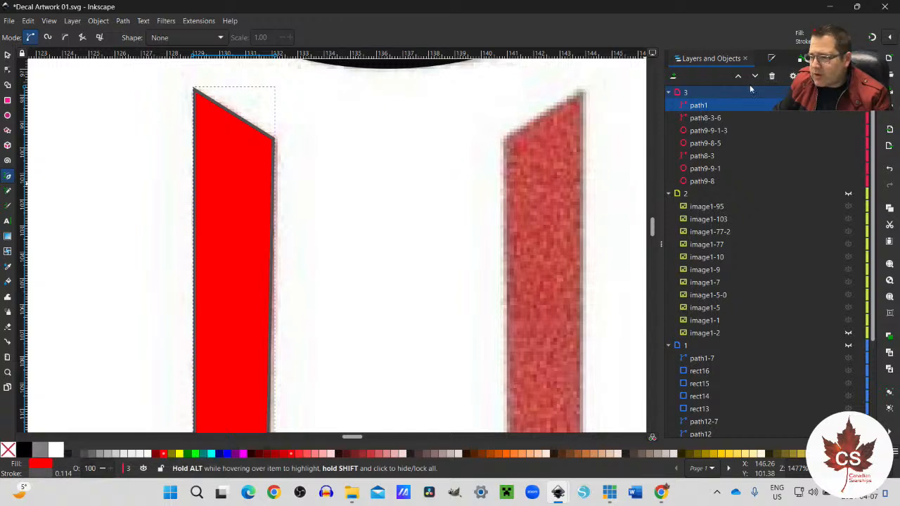
click(771, 57)
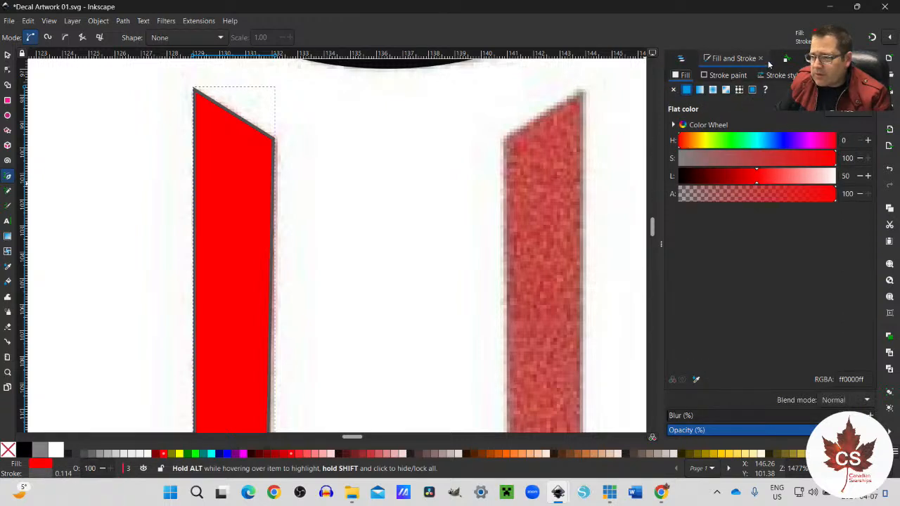
click(708, 76)
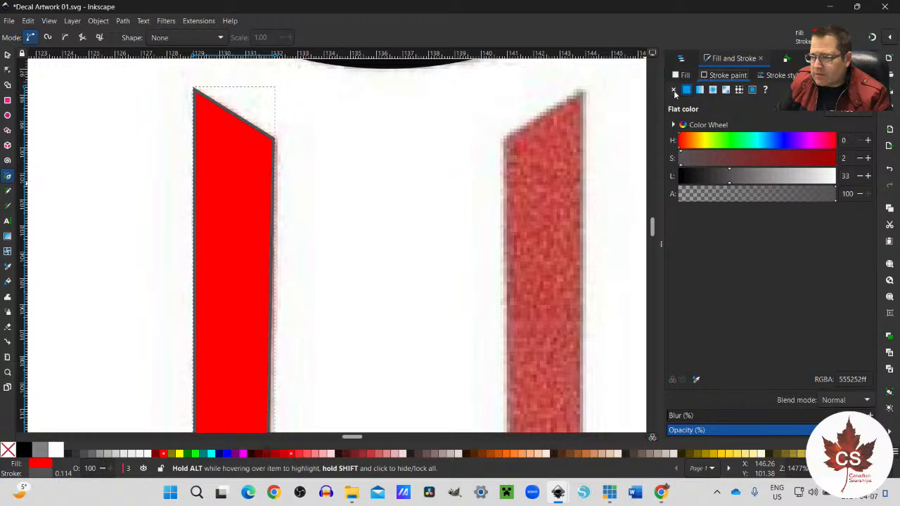
click(673, 90)
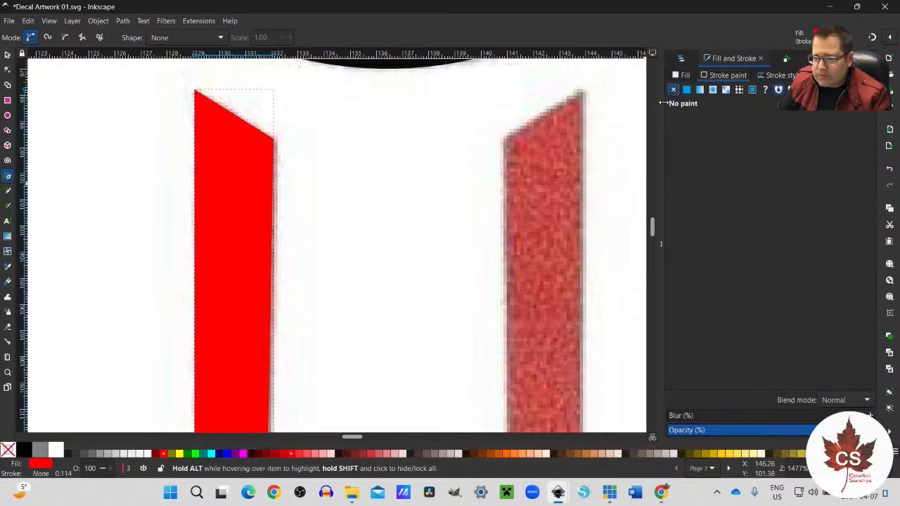
Step: Copy the red stripe and place the duplicate over the left scanned stripe below the left-hand emblem, at about X 103.5 mm, Y 97.3 mm
scroll(249, 264, down, 4)
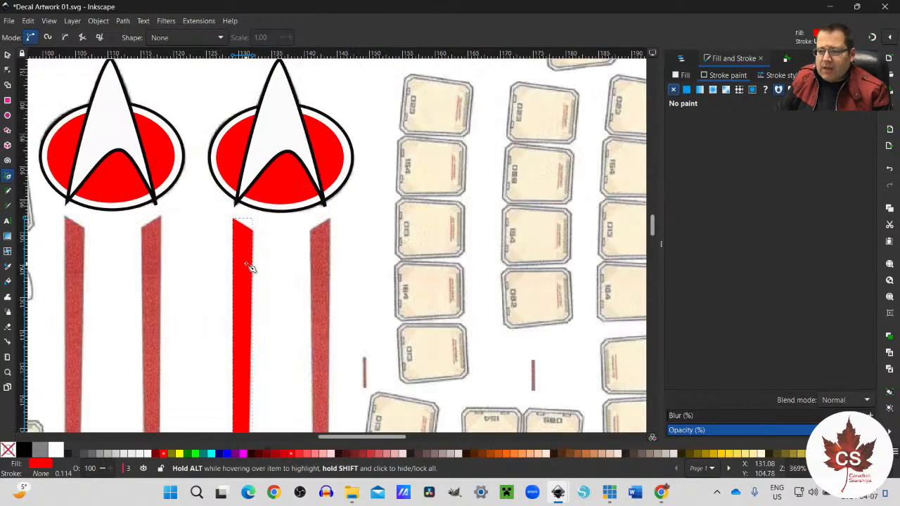
scroll(249, 267, down, 1)
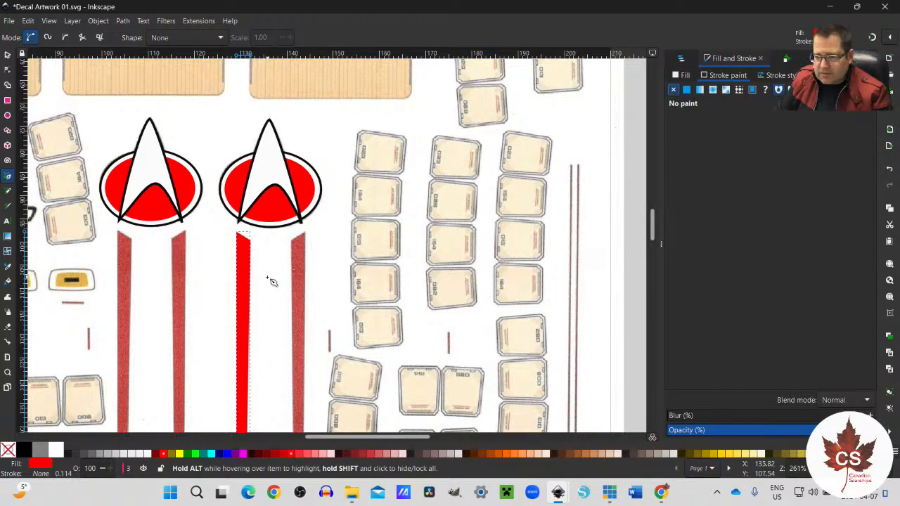
click(7, 54)
key(ctrl+c)
key(ctrl+v)
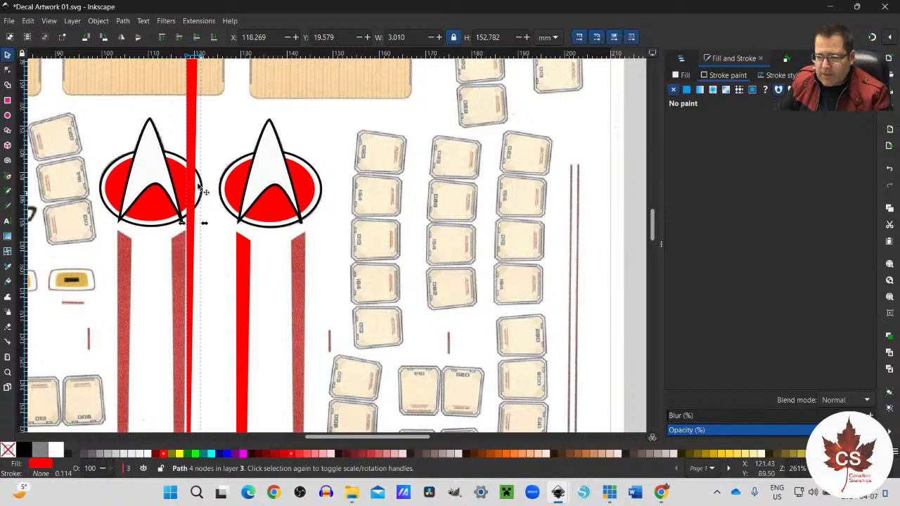
drag(195, 141, 127, 266)
scroll(274, 253, down, 10)
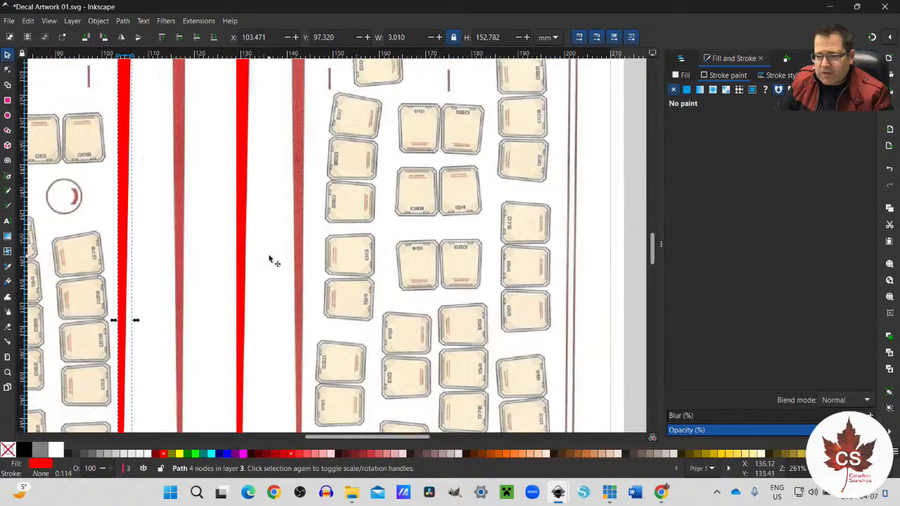
scroll(277, 256, up, 8)
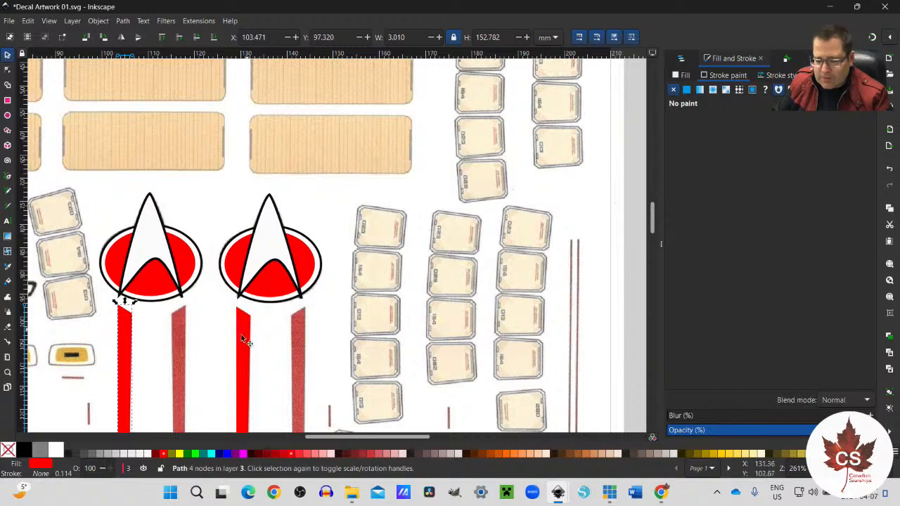
Step: Try the stripe copy, flipped horizontally, over the right stripe below the right-hand emblem at about X 140.9 mm, Y 97.8 mm, checking its lower end
drag(127, 340, 296, 338)
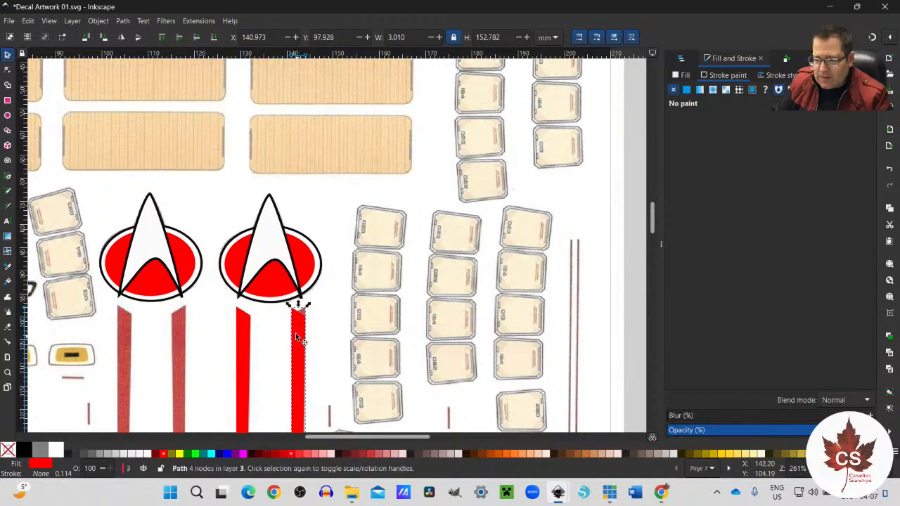
click(122, 39)
scroll(304, 320, up, 5)
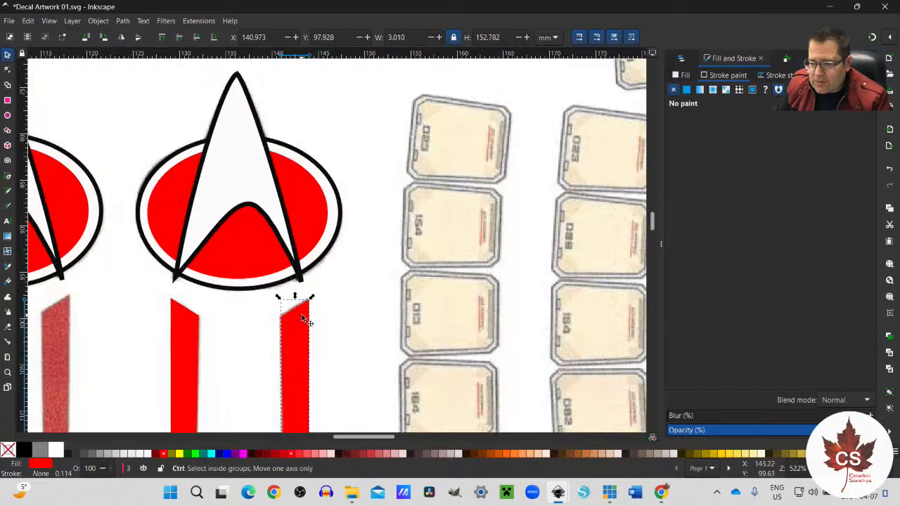
drag(294, 324, 293, 322)
scroll(294, 323, down, 5)
scroll(294, 322, down, 20)
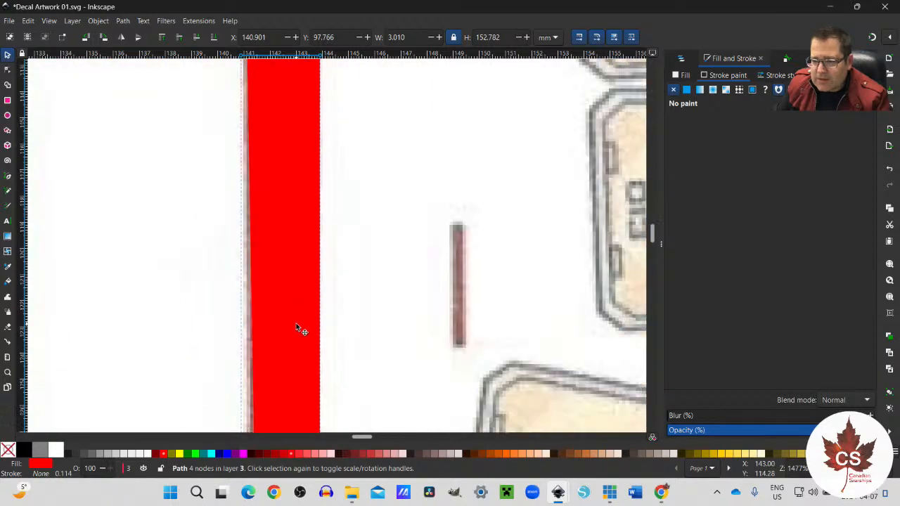
scroll(294, 331, down, 20)
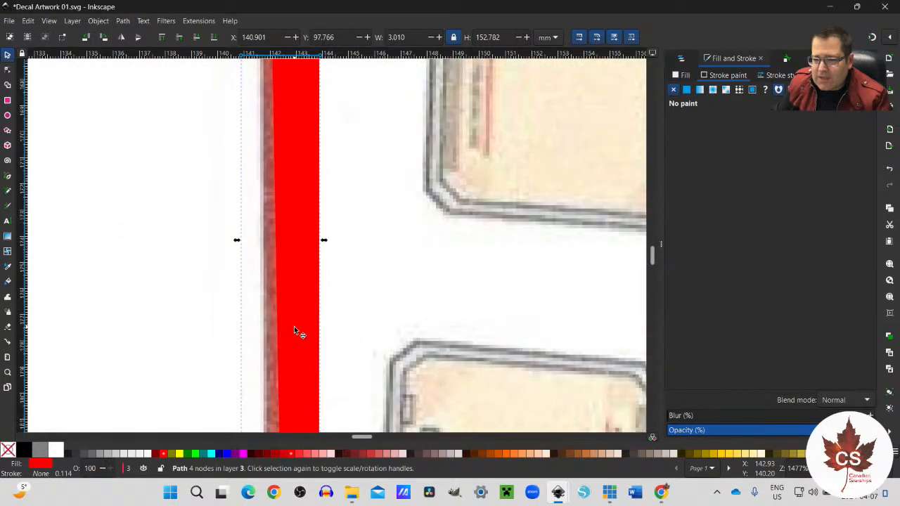
scroll(294, 329, down, 20)
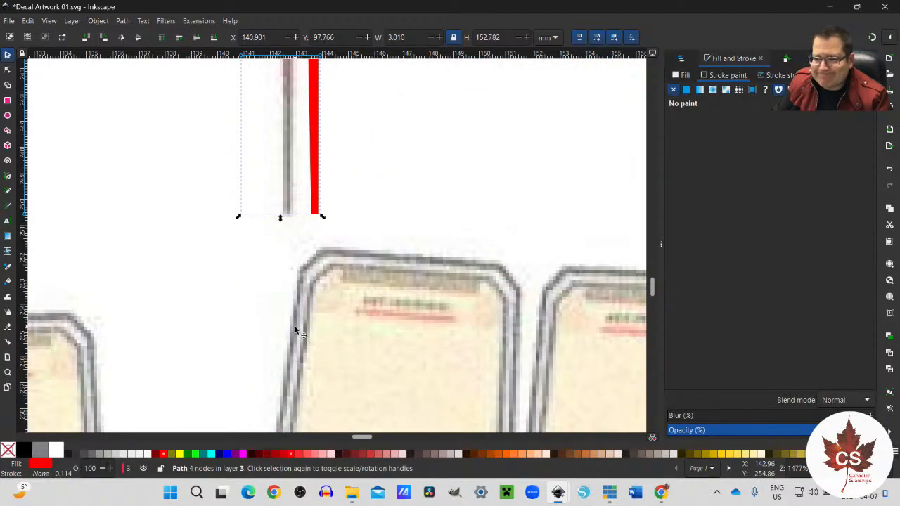
Step: Delete the flipped stripe copy from over the scanned right stripe
scroll(299, 320, up, 20)
key(Escape)
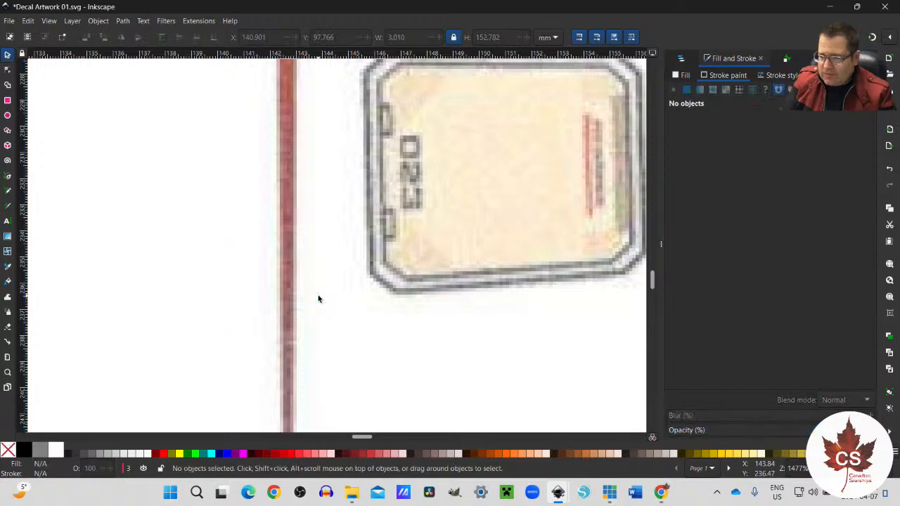
scroll(331, 317, down, 15)
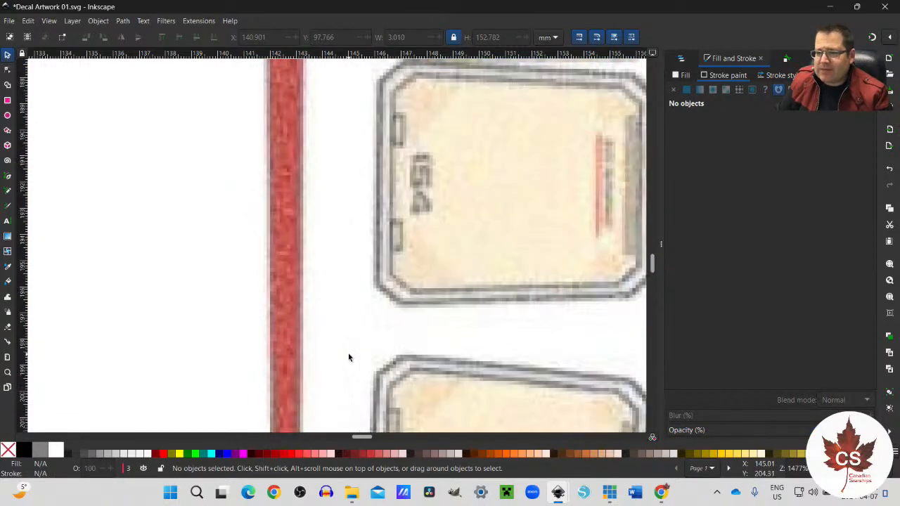
scroll(349, 358, up, 20)
scroll(358, 340, up, 20)
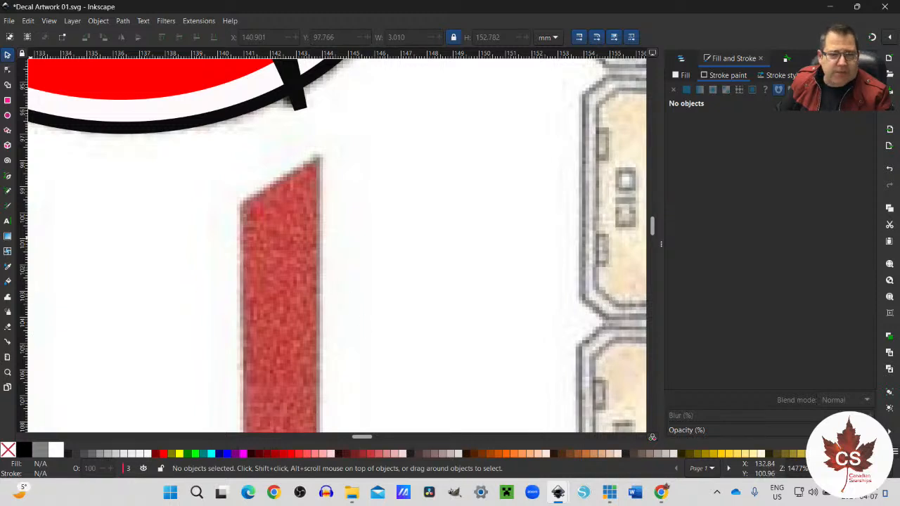
Step: Trace the scanned right stripe below the right-hand emblem as a closed tapering red path, about 3 mm wide and 152.7 mm high
click(8, 177)
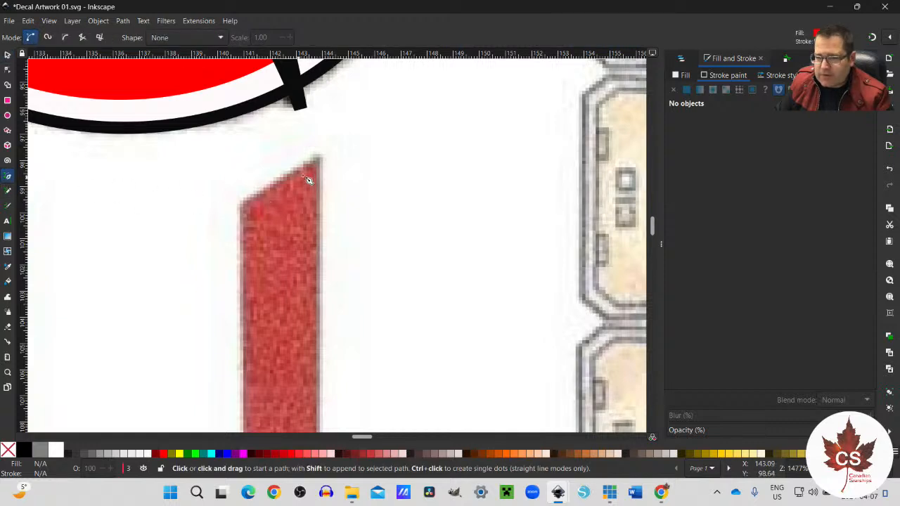
click(319, 156)
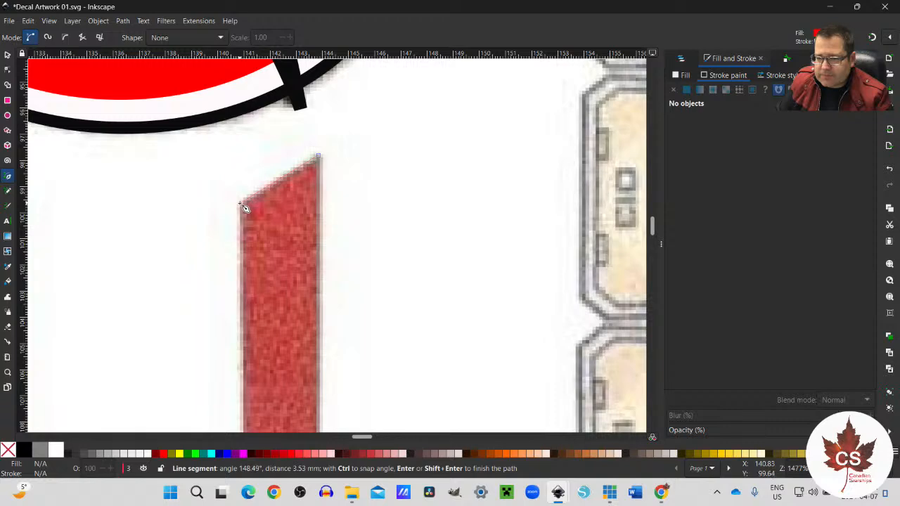
click(245, 209)
scroll(249, 245, down, 8)
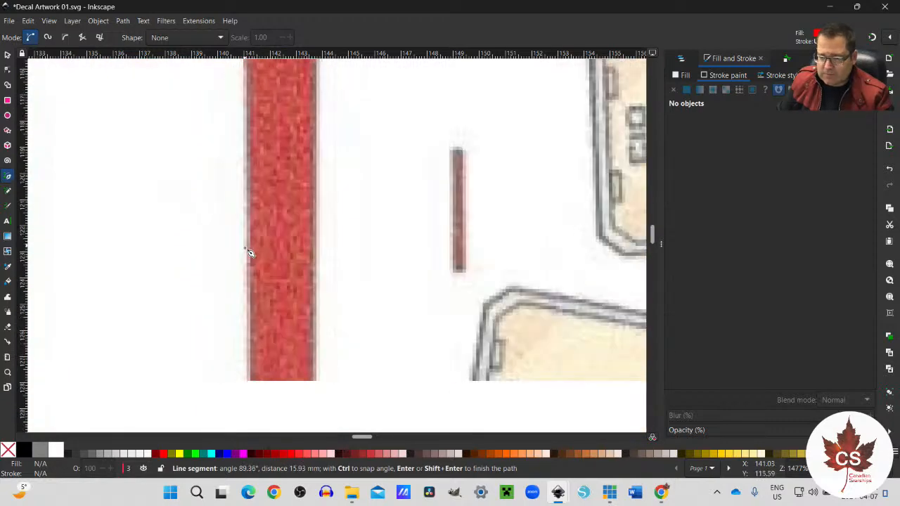
scroll(255, 267, down, 12)
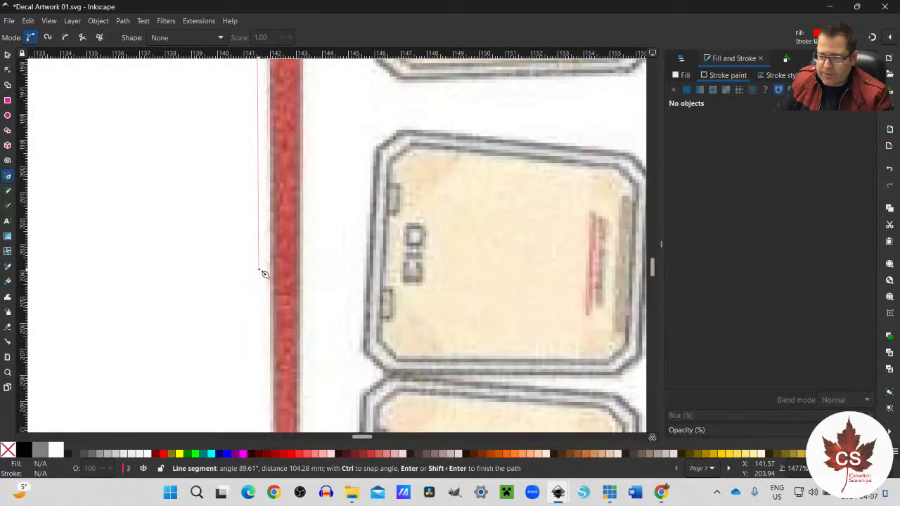
scroll(264, 273, down, 5)
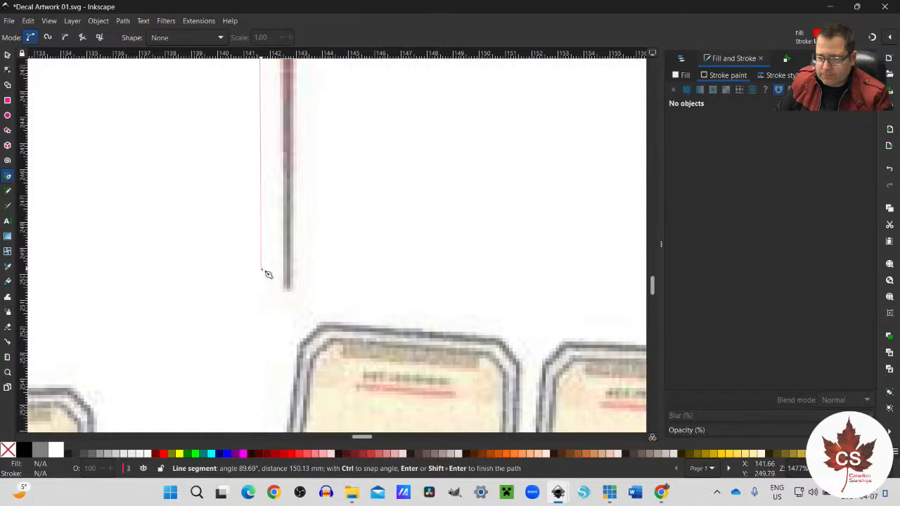
click(284, 288)
scroll(296, 243, up, 4)
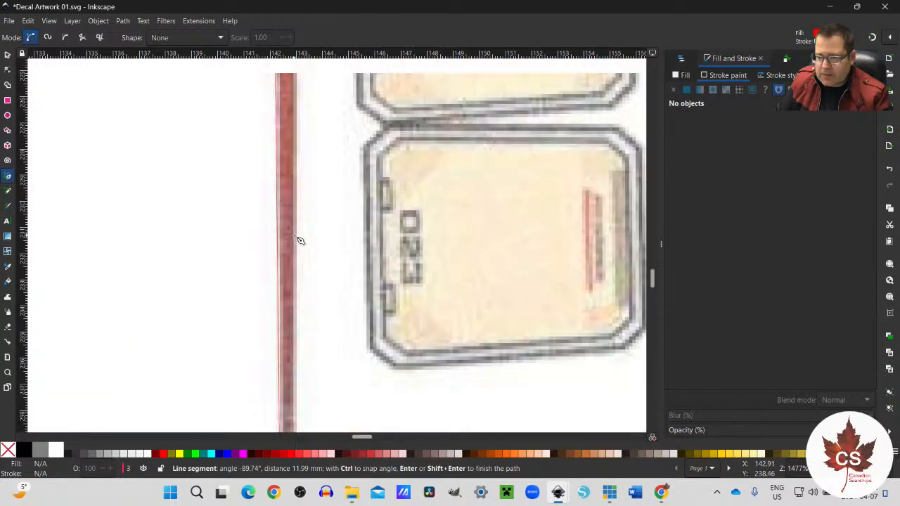
scroll(299, 239, up, 5)
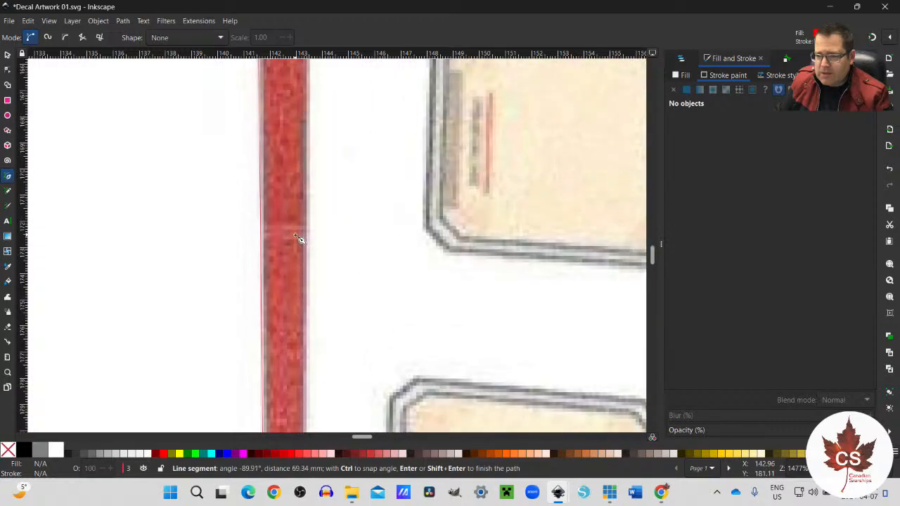
scroll(299, 239, up, 8)
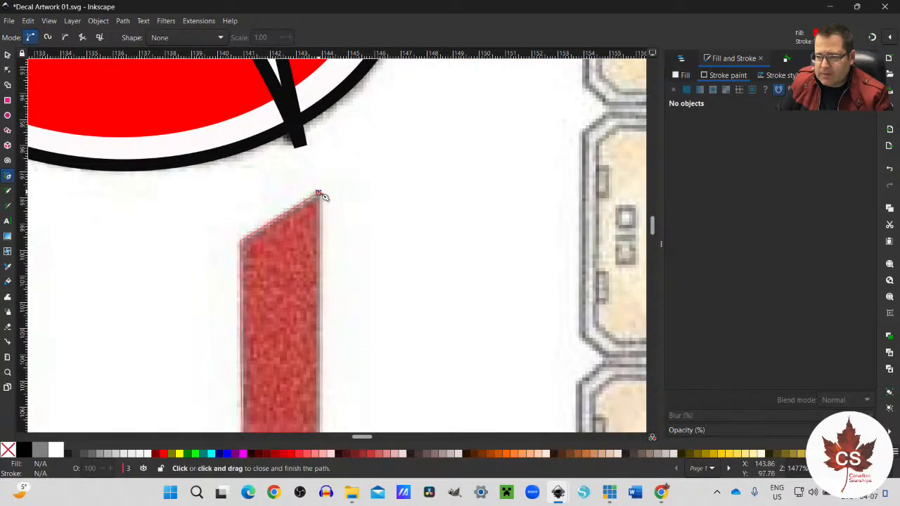
click(318, 194)
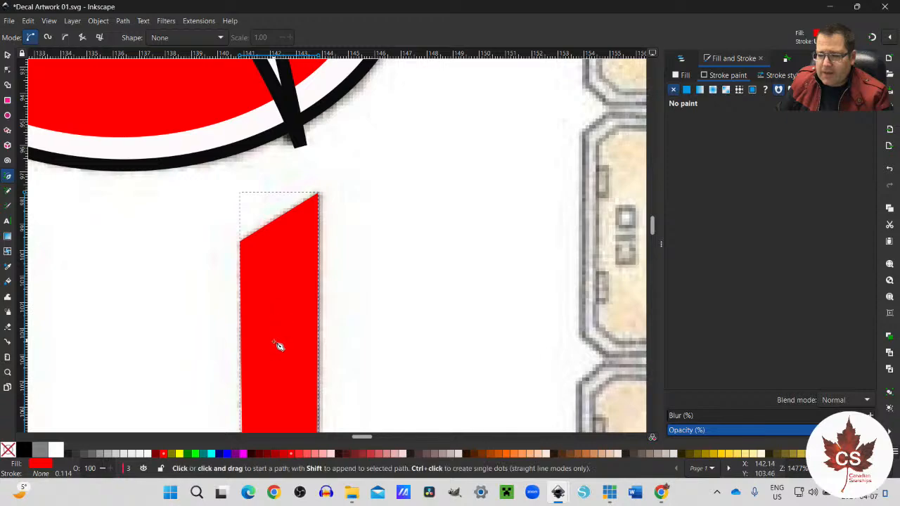
scroll(278, 345, down, 4)
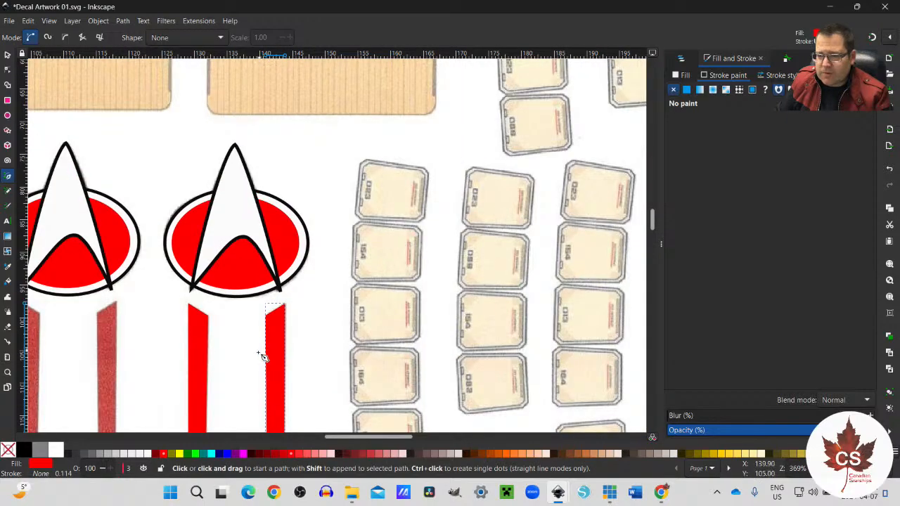
scroll(265, 355, down, 15)
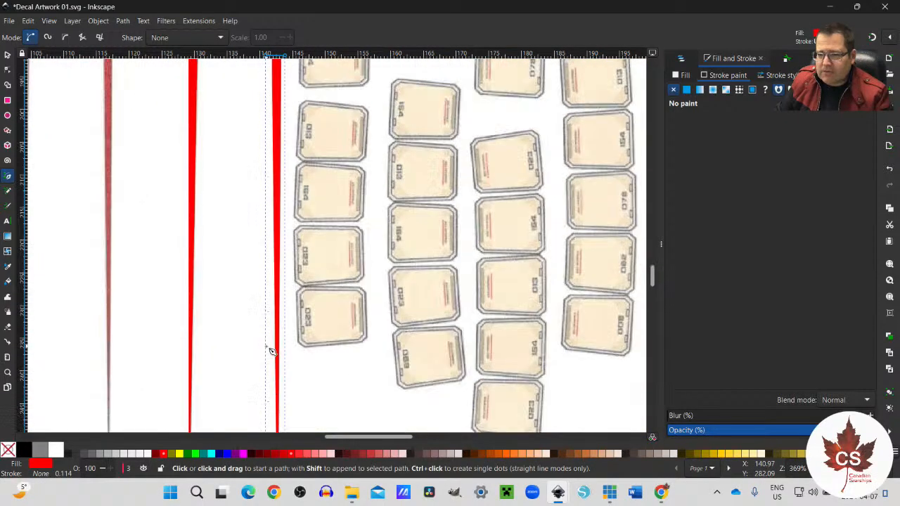
scroll(271, 350, up, 15)
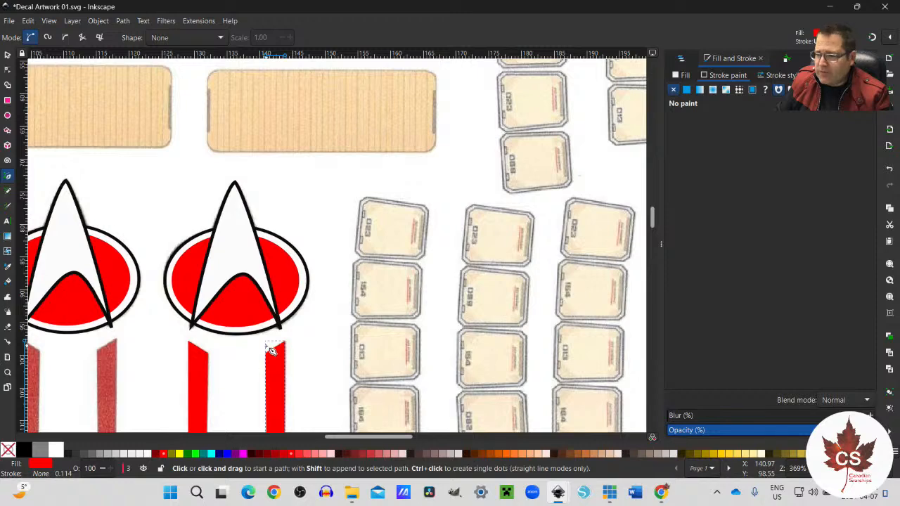
scroll(200, 323, down, 3)
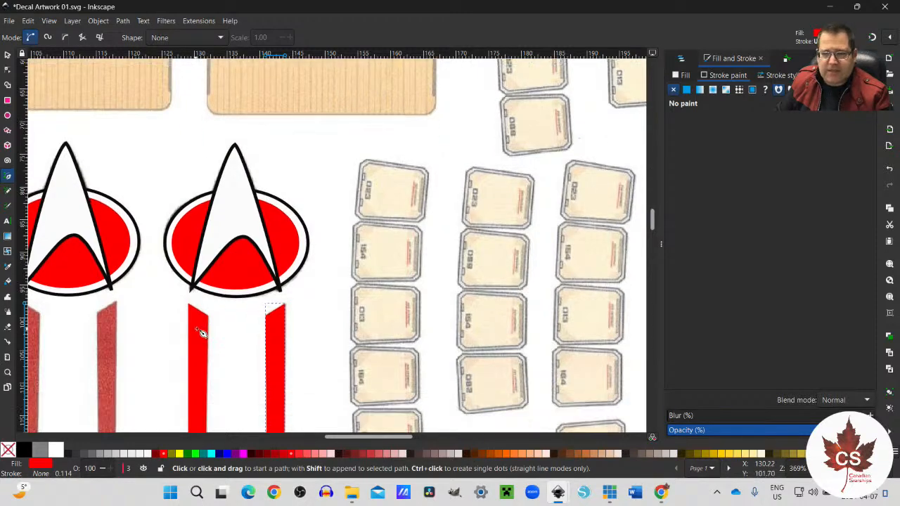
scroll(208, 322, down, 2)
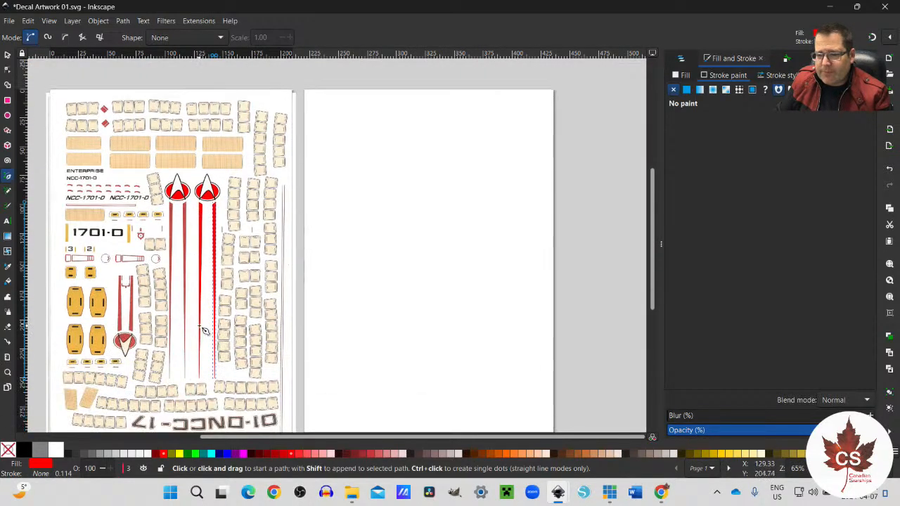
click(7, 54)
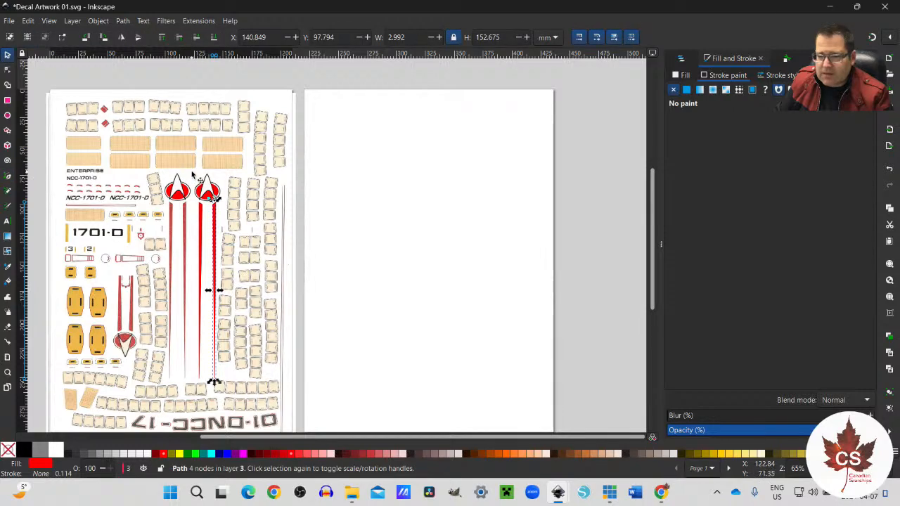
drag(192, 173, 216, 218)
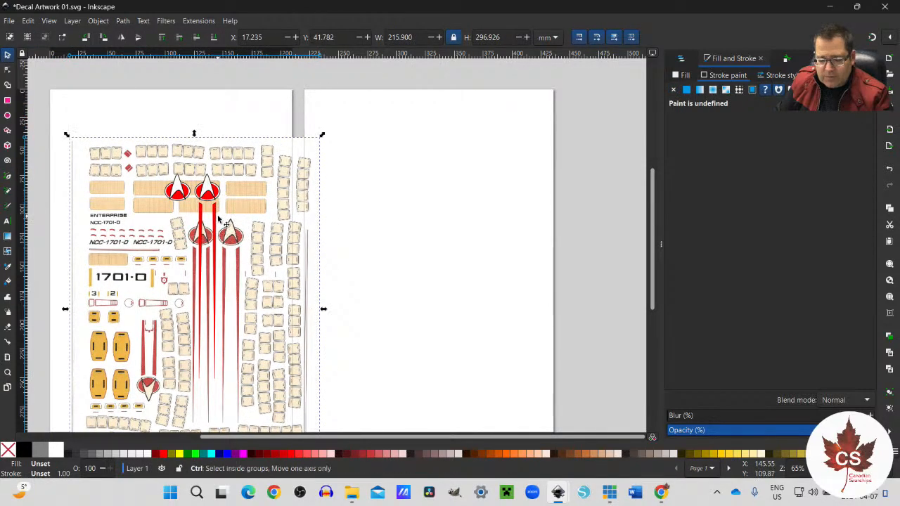
key(ctrl+z)
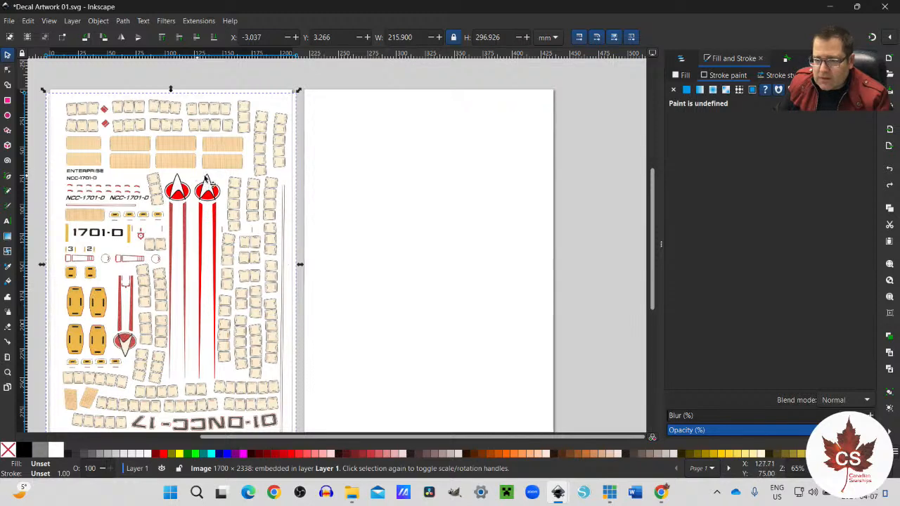
scroll(717, 140, up, 4)
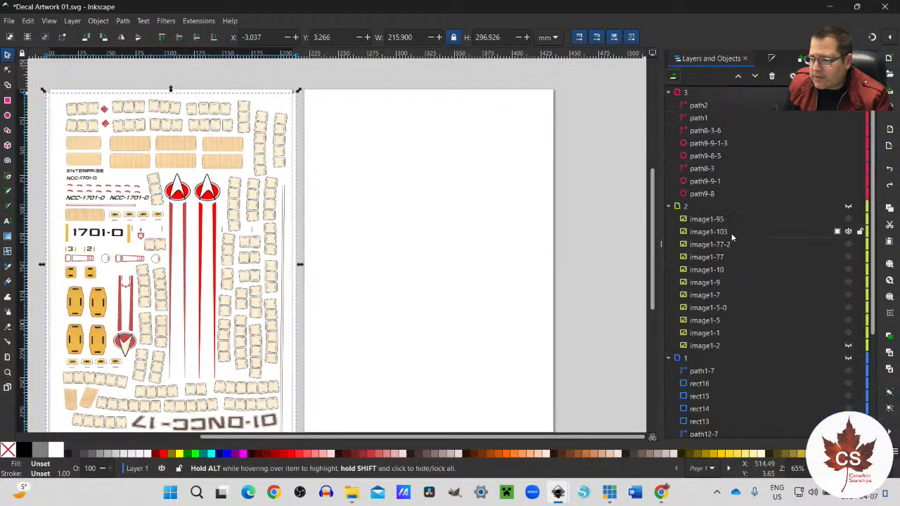
click(696, 92)
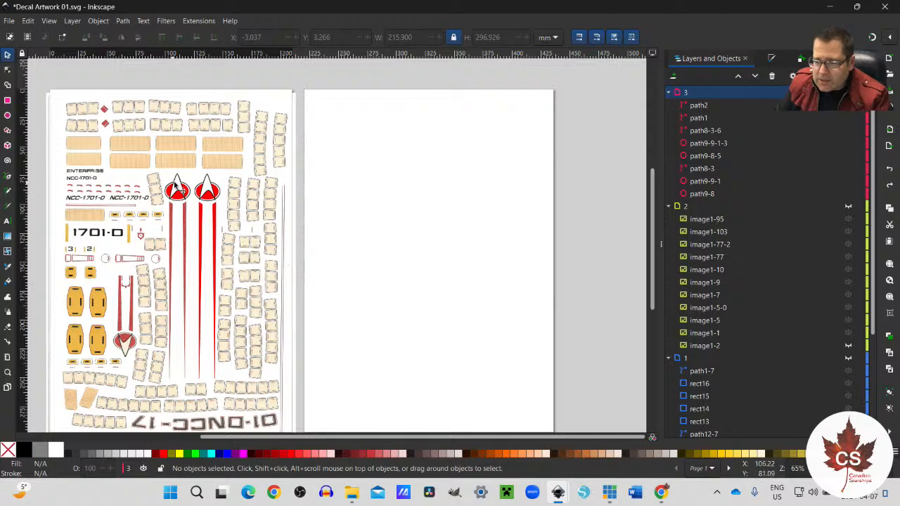
click(201, 186)
drag(200, 186, 212, 219)
key(ctrl+z)
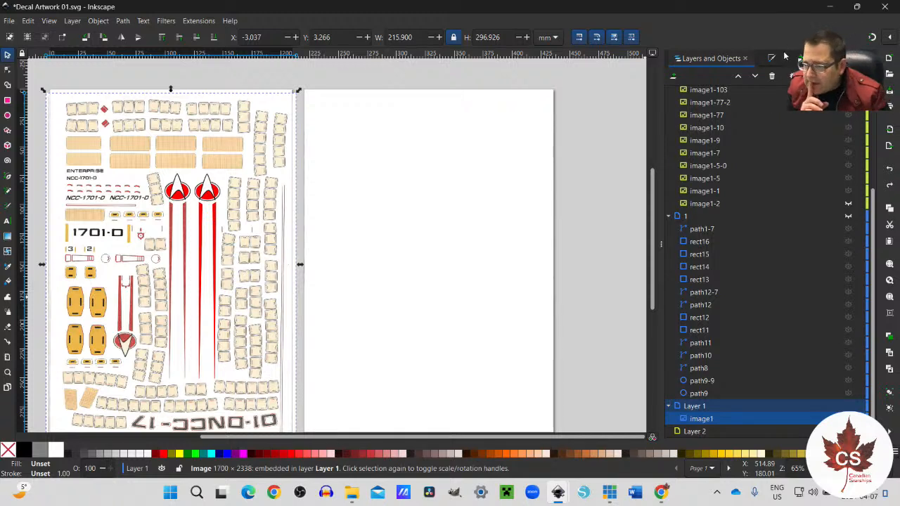
Step: Make layer 3 the active layer and hide Layer 1 with the scanned sheet
scroll(751, 178, up, 5)
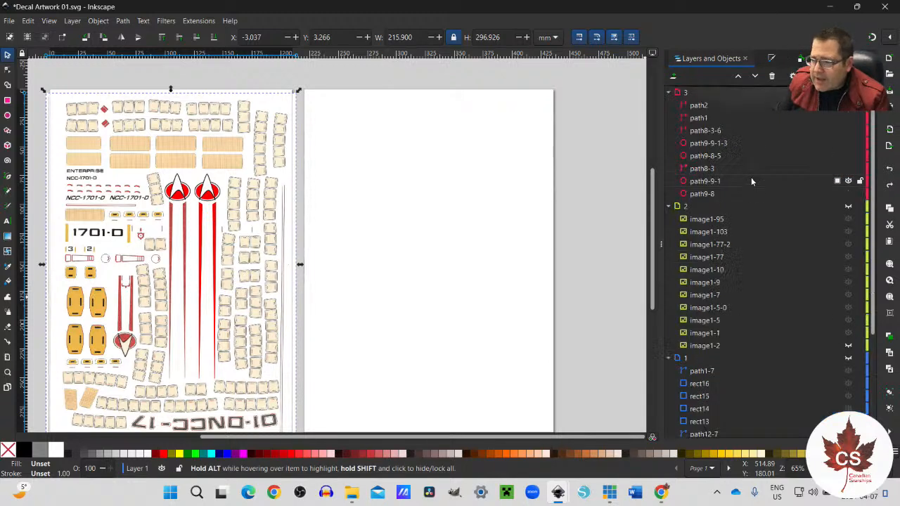
click(685, 93)
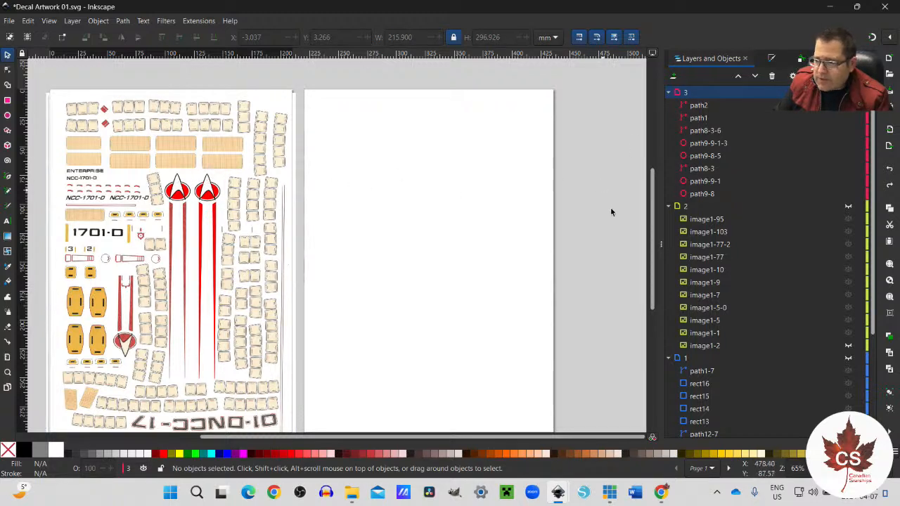
scroll(813, 380, down, 3)
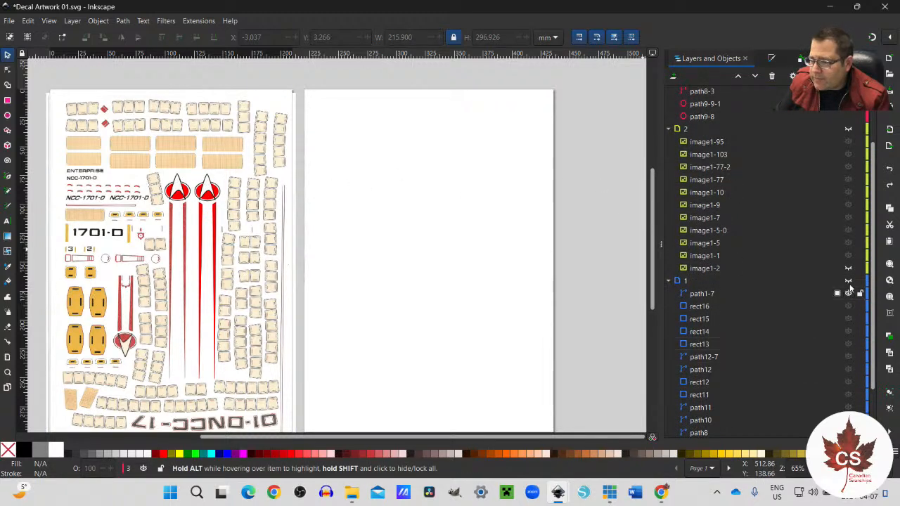
scroll(824, 309, down, 3)
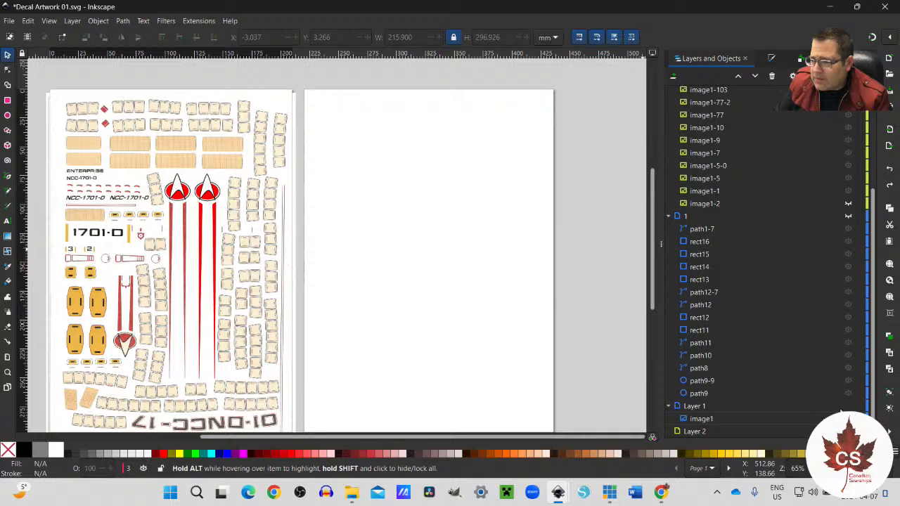
click(848, 405)
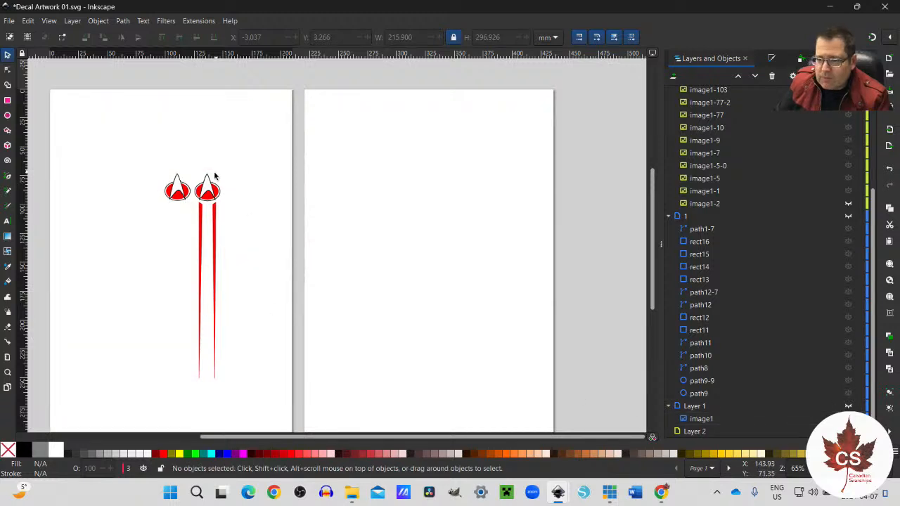
Step: Select all parts of the right-hand emblem together with its two red stripes and copy them
scroll(195, 197, up, 1)
scroll(196, 208, down, 3)
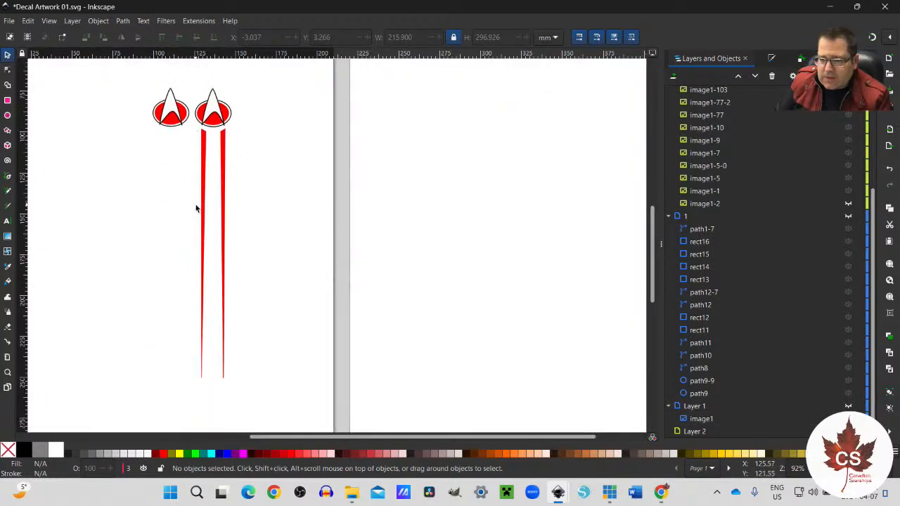
scroll(195, 201, up, 2)
drag(185, 102, 269, 420)
key(ctrl)
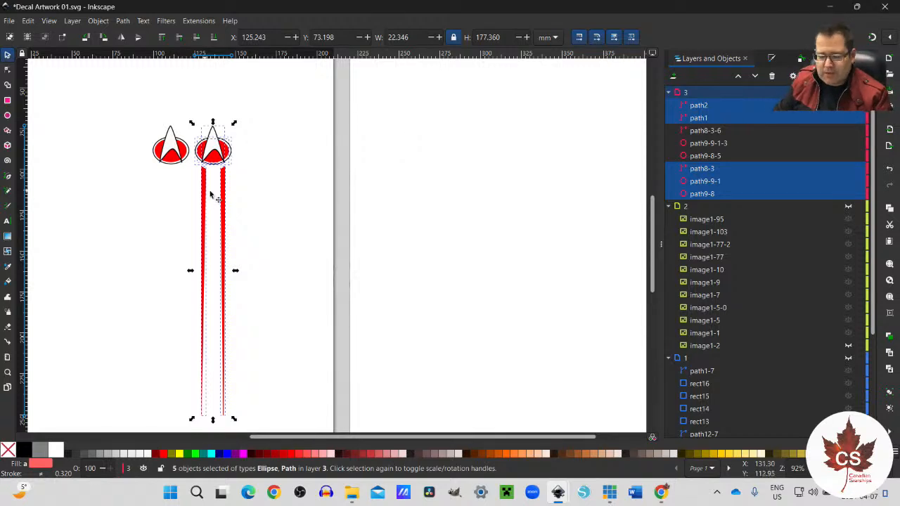
scroll(777, 310, down, 4)
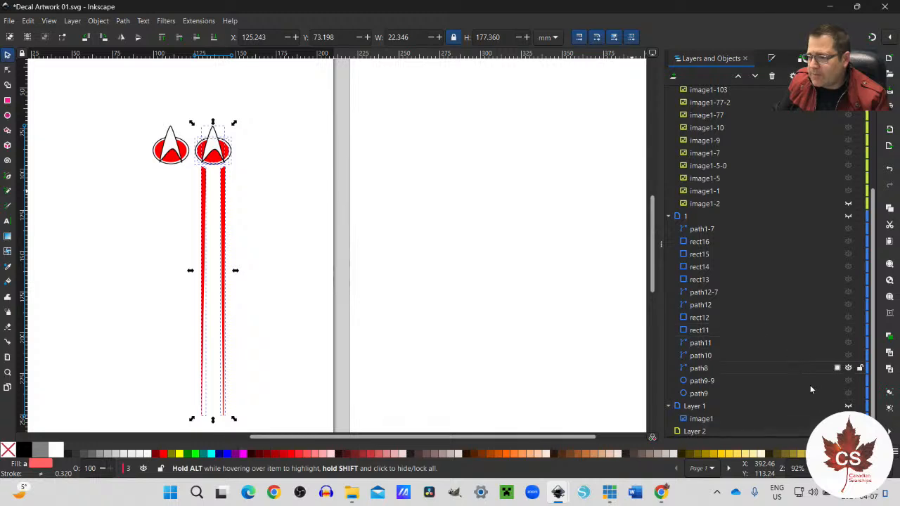
click(848, 406)
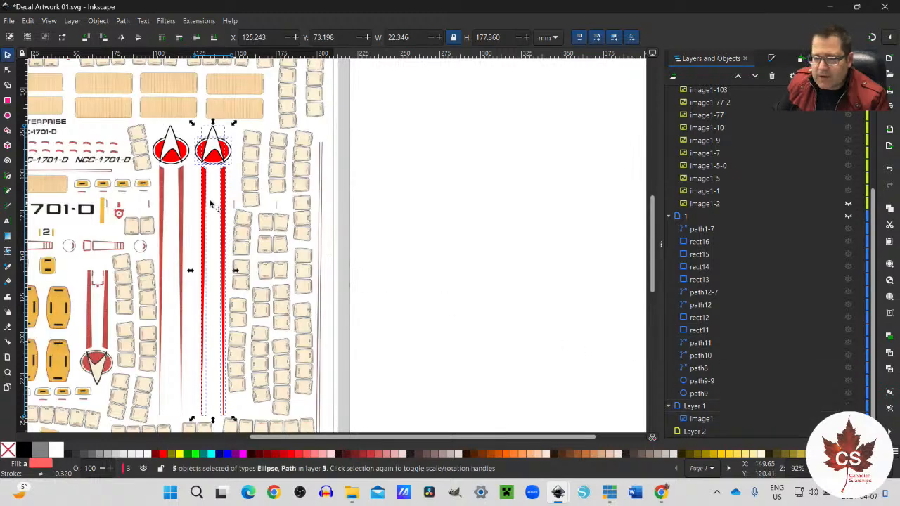
click(848, 406)
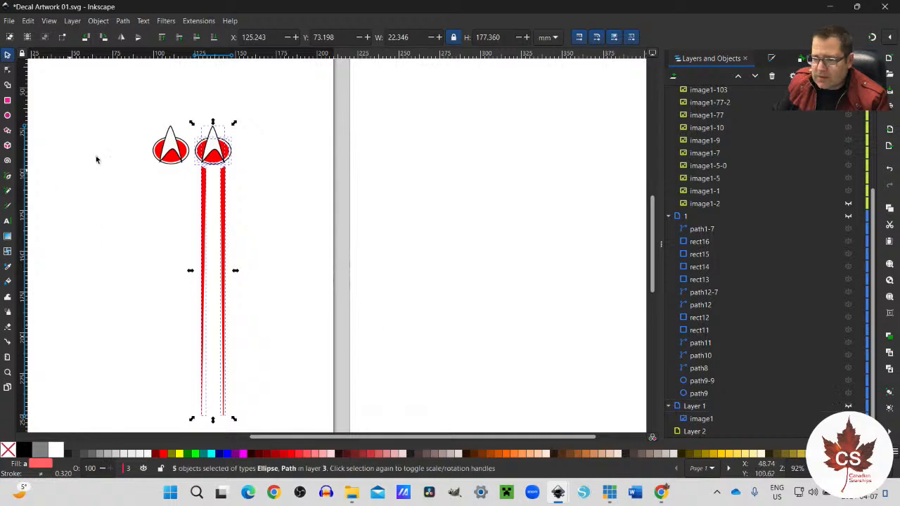
Step: Delete the left-hand vector emblem that has no stripes from layer 3
click(143, 120)
drag(142, 117, 190, 177)
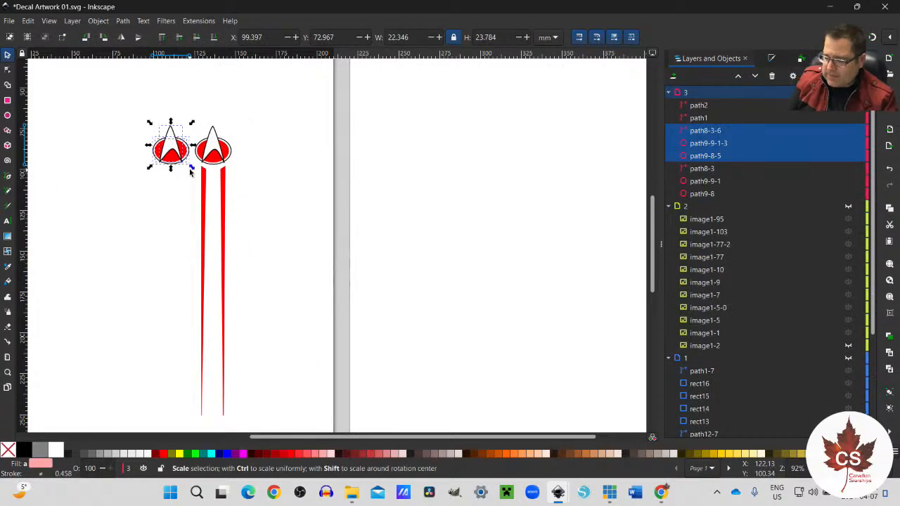
key(Delete)
Step: Show Layer 1 and paste the copied emblem with stripes over the scanned left-hand emblem, at about X 99.6 mm, Y 72.8 mm
scroll(843, 242, down, 3)
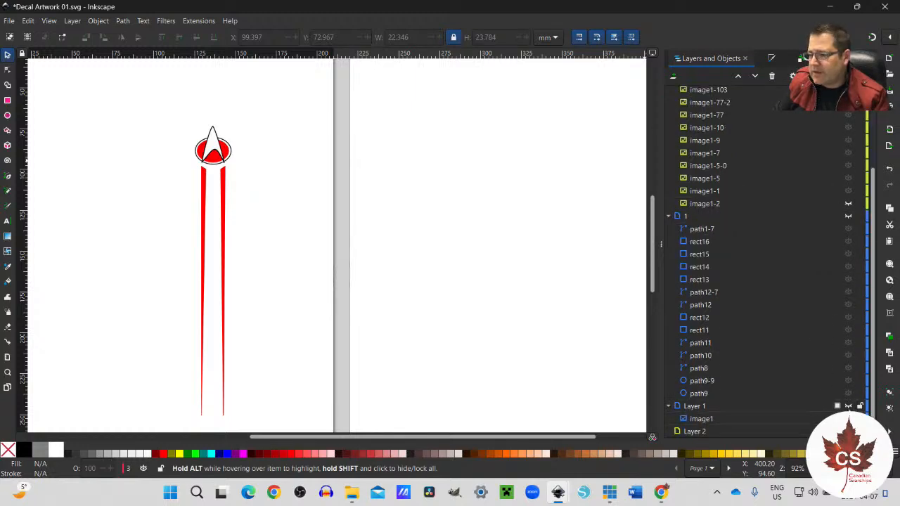
click(848, 406)
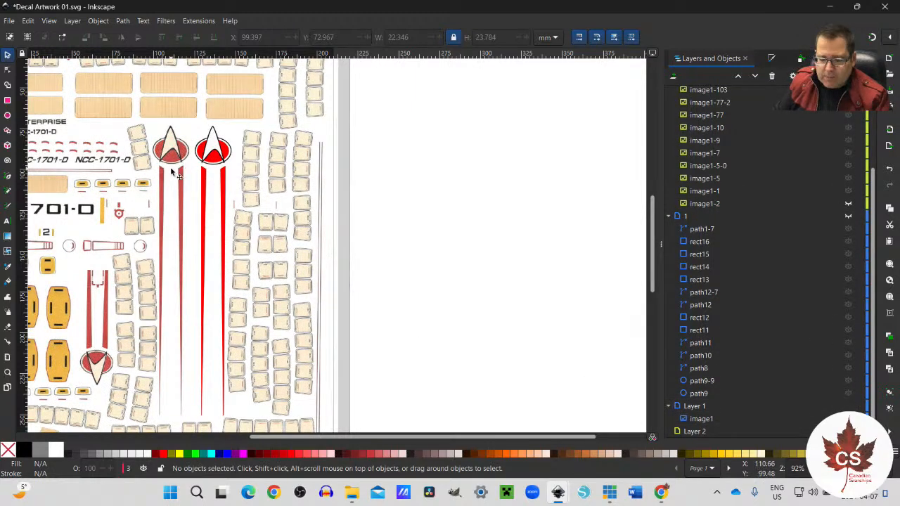
key(ctrl+v)
scroll(174, 159, up, 4)
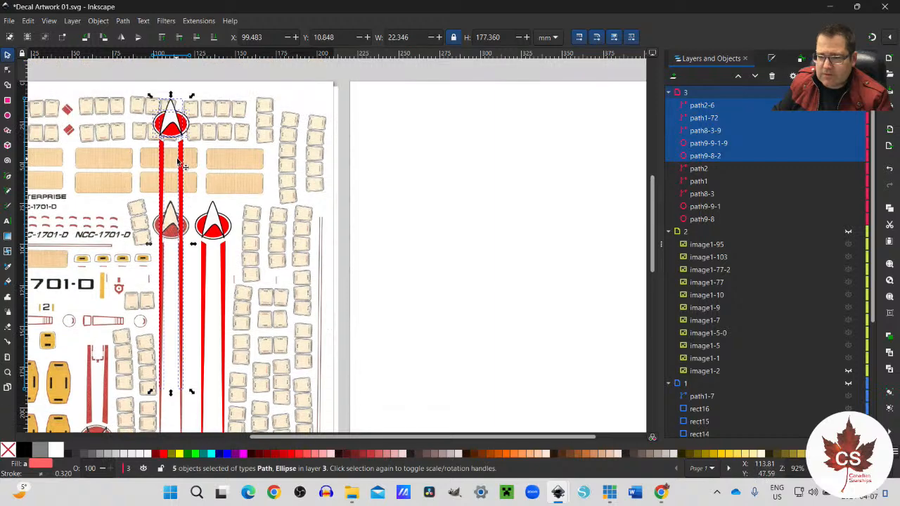
drag(170, 117, 173, 225)
scroll(172, 226, up, 4)
scroll(172, 227, down, 15)
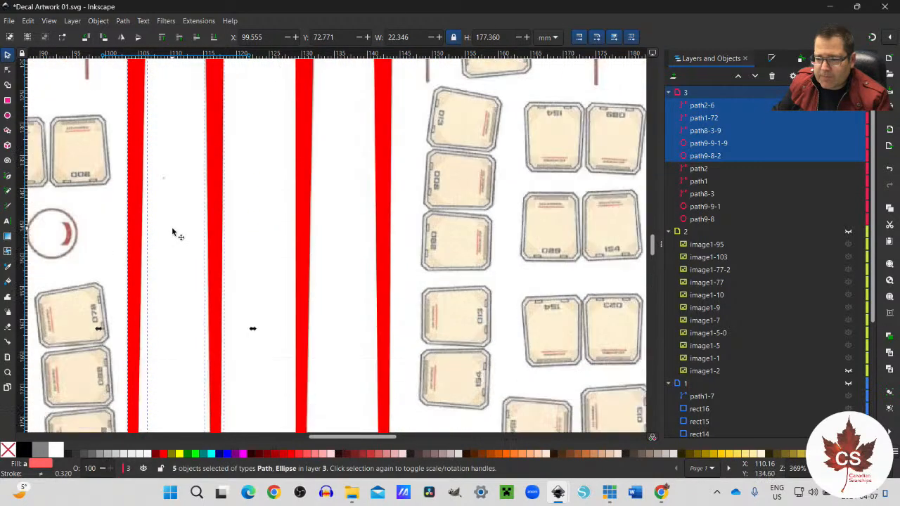
Step: Hide Layer 1 with the scanned sheet, and select and copy both striped emblems in layer 3
scroll(172, 232, up, 15)
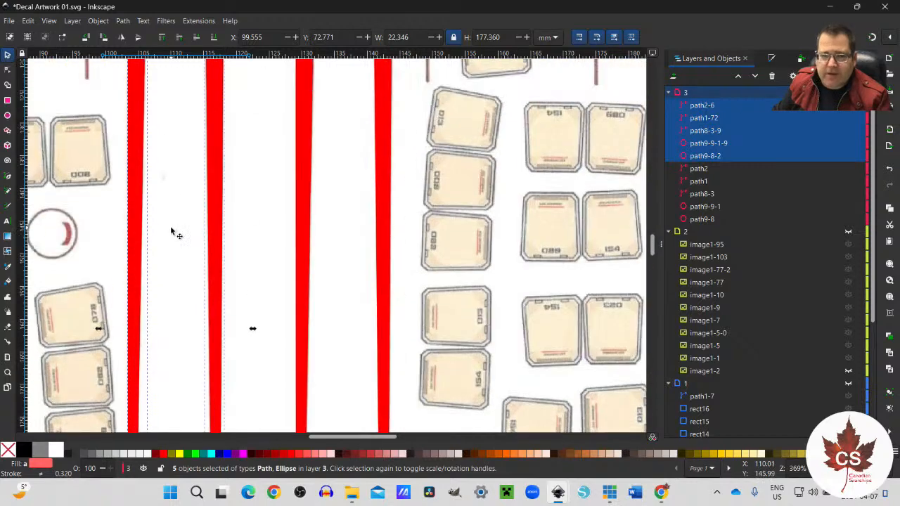
scroll(172, 232, up, 3)
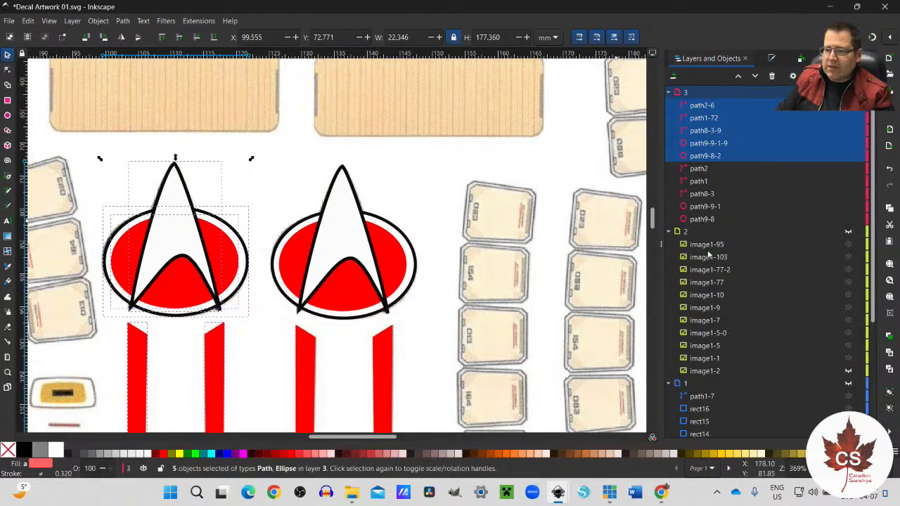
scroll(777, 332, down, 5)
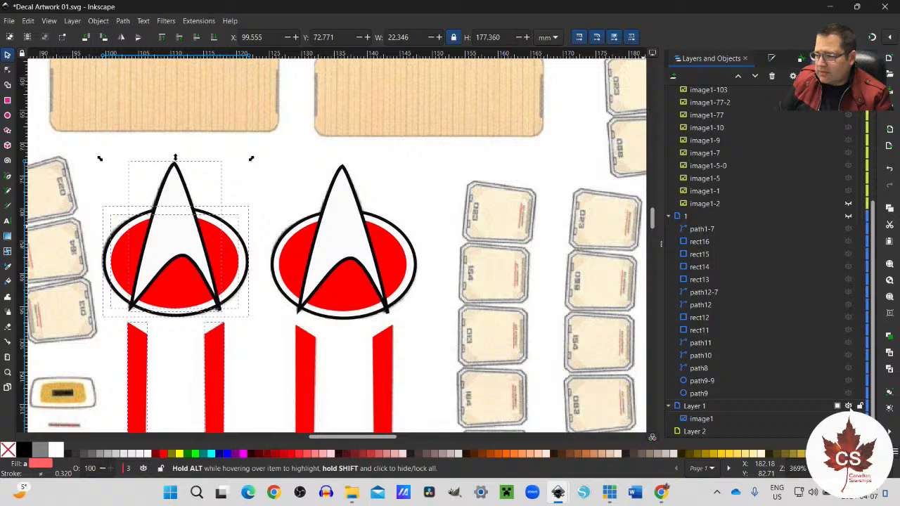
click(847, 406)
scroll(294, 323, down, 6)
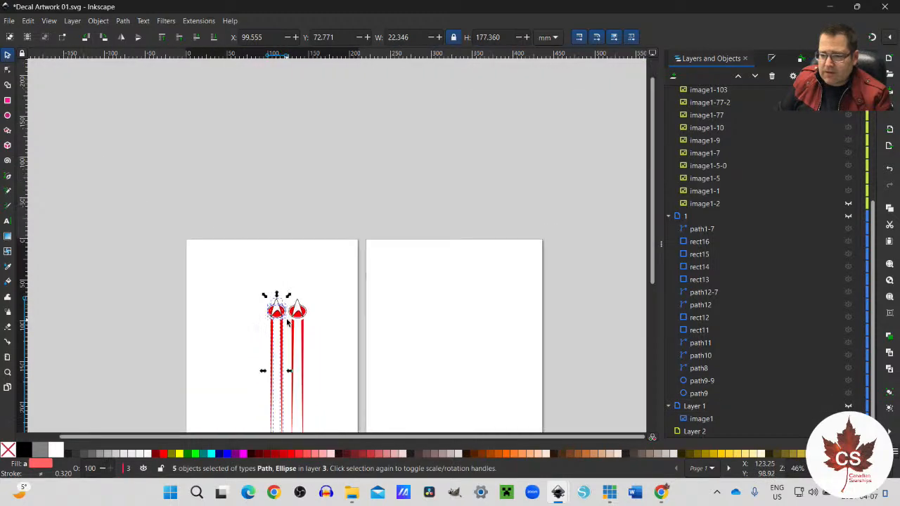
scroll(291, 323, down, 2)
click(243, 249)
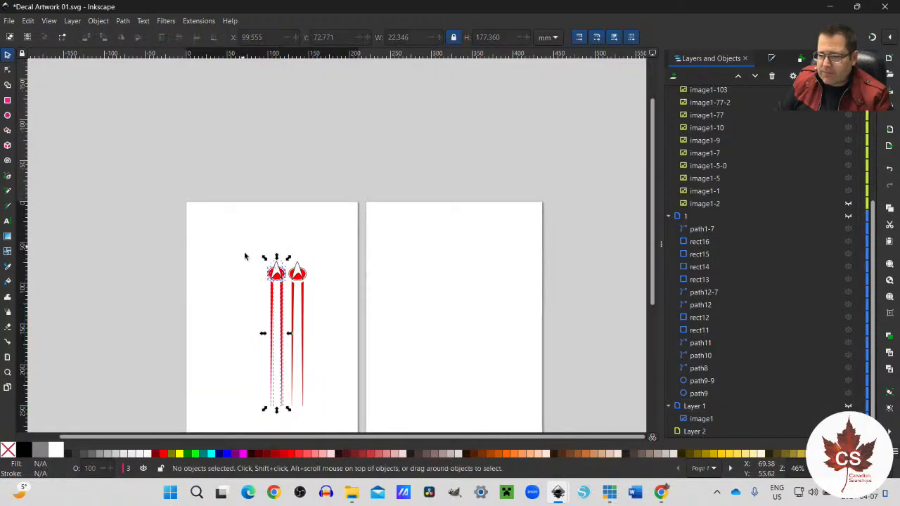
drag(249, 254, 320, 413)
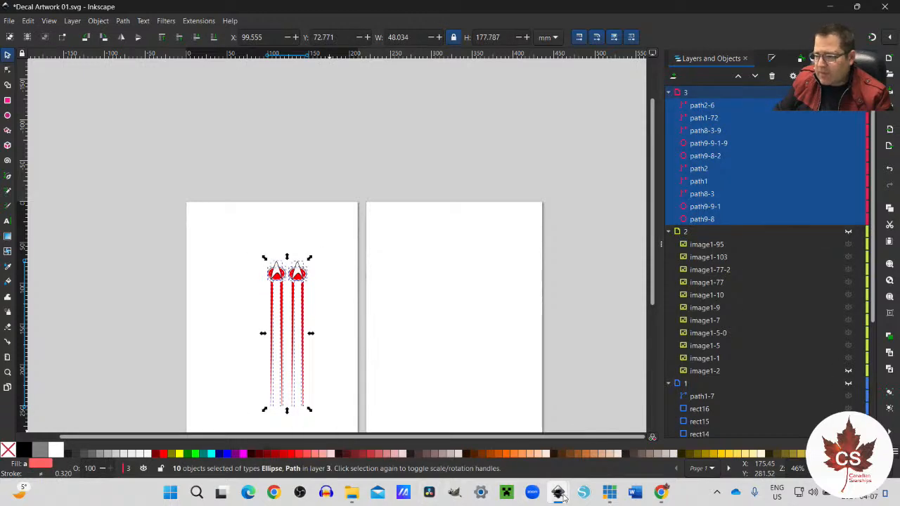
Step: Switch to Decals NCC-1990-R Escape Pods 02.svg and paste the two striped emblems into the free area below the NCC-1990-R registry
mouse_move(558, 494)
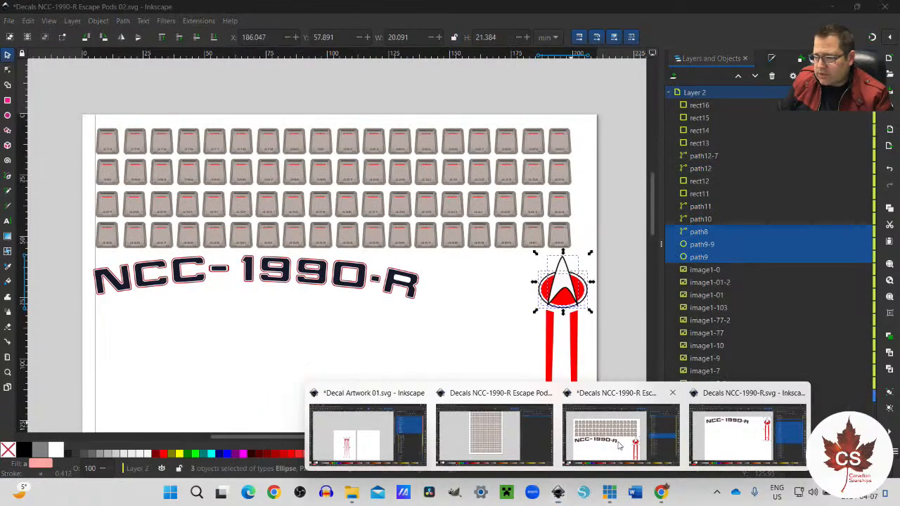
click(620, 433)
scroll(493, 334, down, 4)
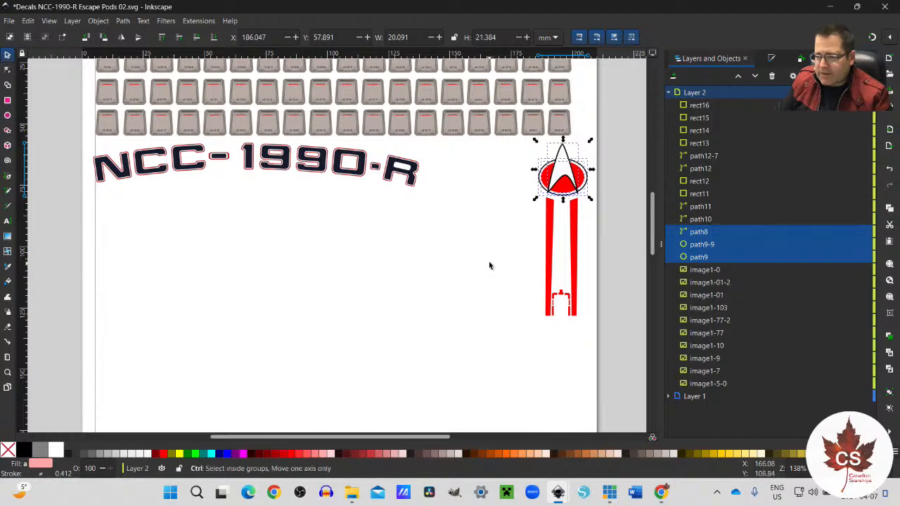
key(ctrl+v)
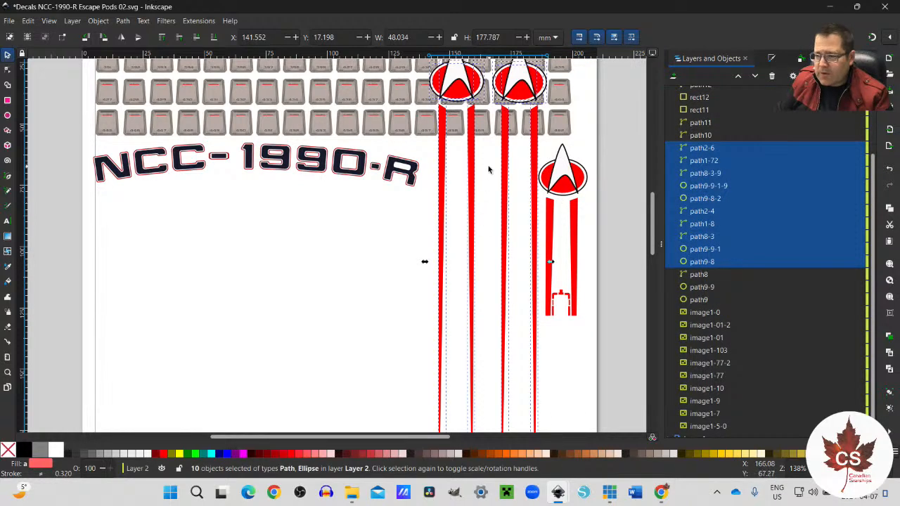
scroll(478, 180, up, 4)
scroll(478, 182, down, 11)
scroll(477, 184, up, 7)
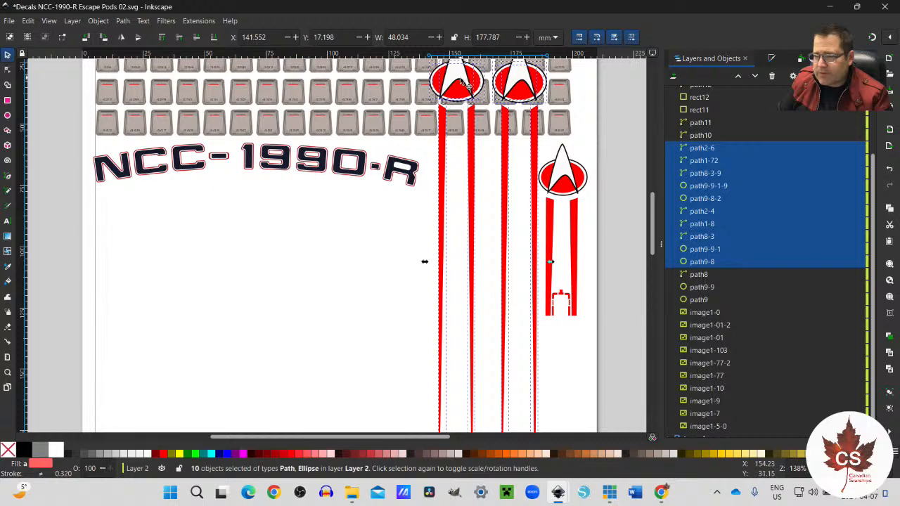
drag(459, 80, 304, 237)
Step: Select the existing short-striped emblem at the page's right edge and move it below the start of the NCC-1990-R registry
click(526, 157)
drag(530, 150, 598, 326)
click(490, 175)
drag(513, 141, 598, 334)
drag(563, 173, 181, 230)
Step: Select the pasted pair of long-striped emblems and move it near the page's right edge, at about X 159.9 mm, Y 57.1 mm
drag(251, 190, 429, 303)
scroll(468, 310, up, 10)
drag(364, 230, 567, 176)
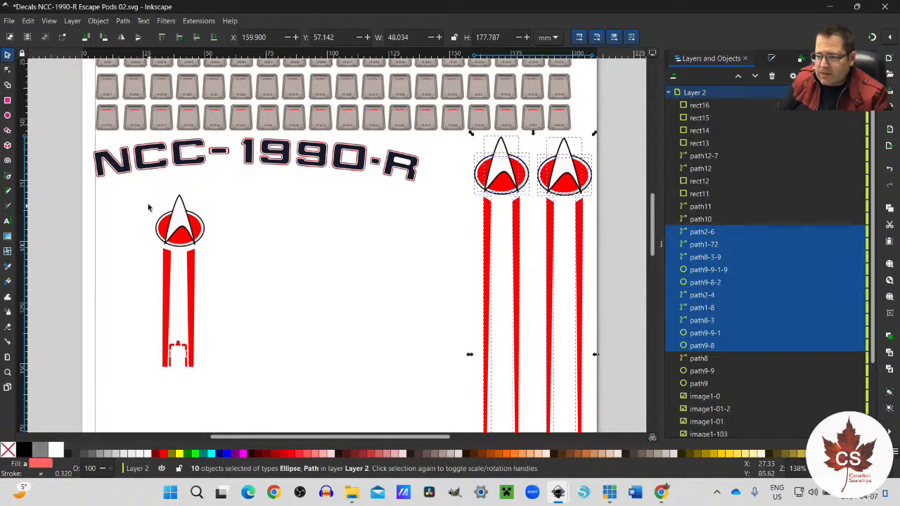
Step: Move the complete short-striped emblem to the page's left edge, at about X 3.5 mm, Y 77.6 mm
drag(142, 184, 236, 396)
drag(180, 234, 115, 225)
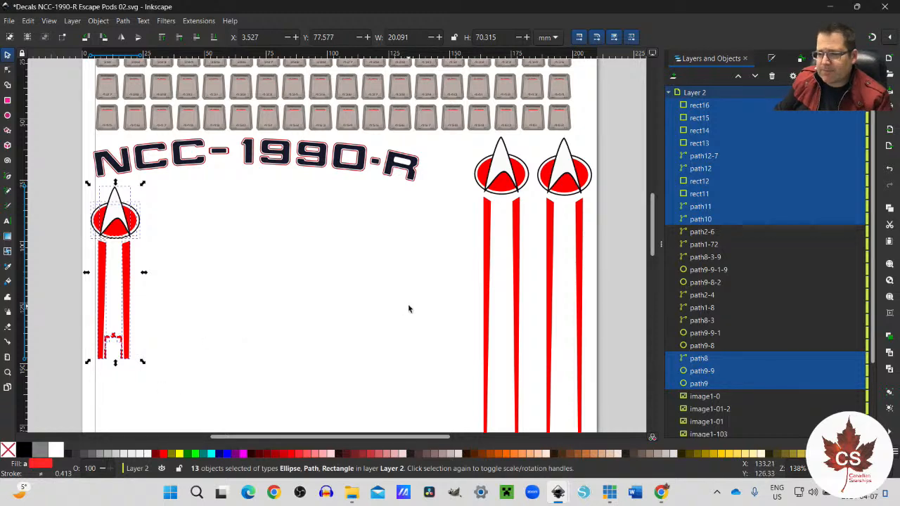
scroll(411, 303, down, 5)
scroll(416, 299, up, 6)
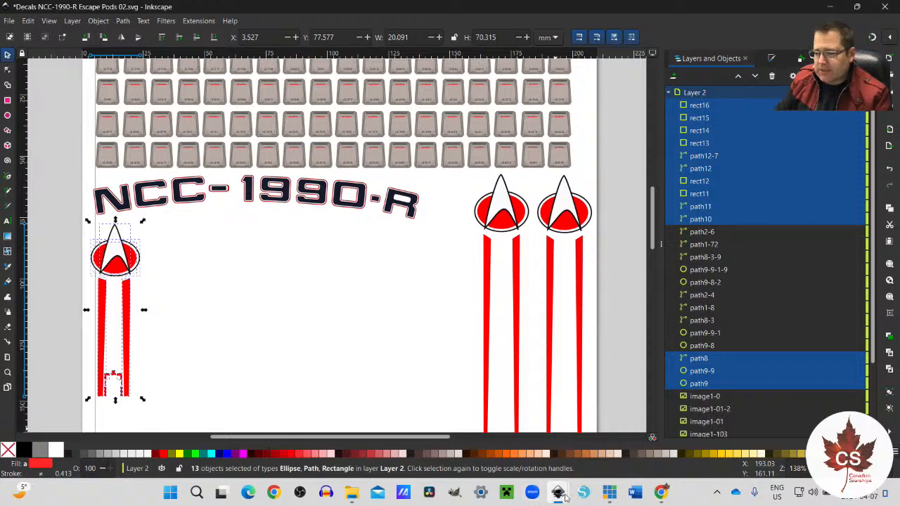
Step: Return to Decal Artwork 01.svg, delete both striped vector emblems from layer 3 and show Layer 1
mouse_move(564, 499)
mouse_move(522, 459)
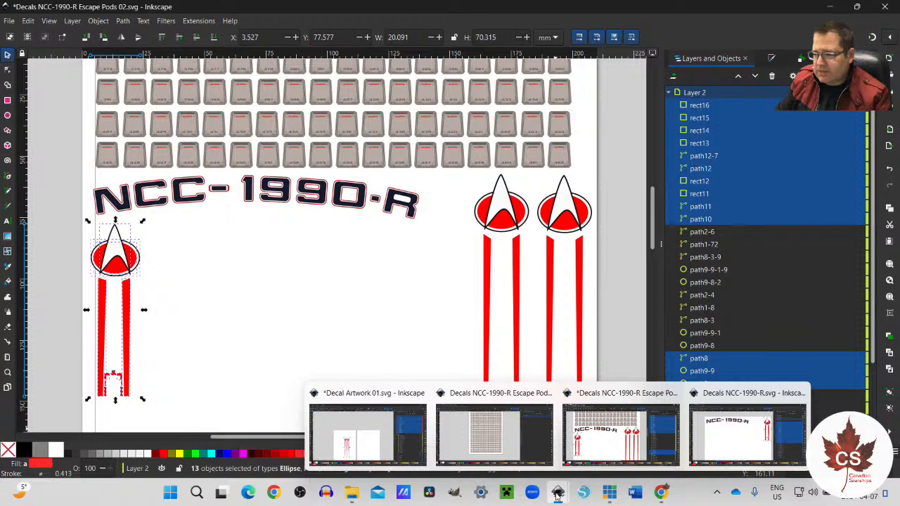
click(372, 425)
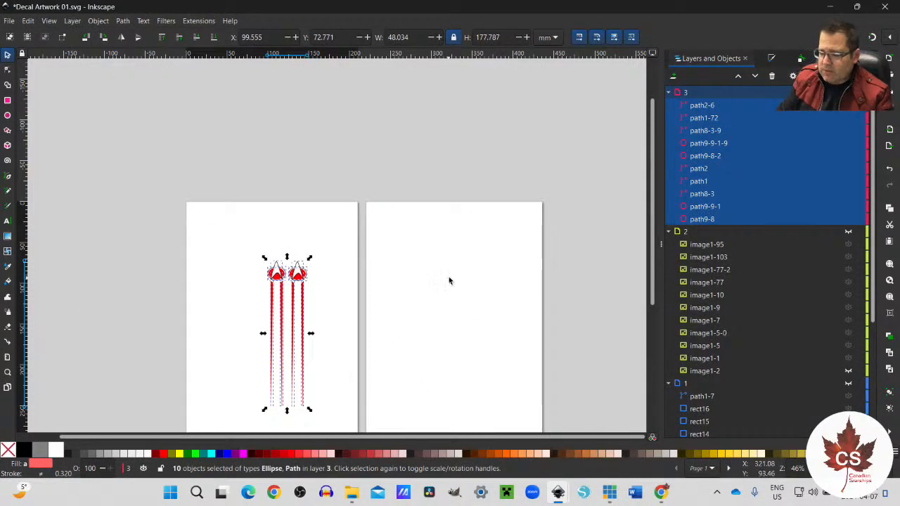
key(Delete)
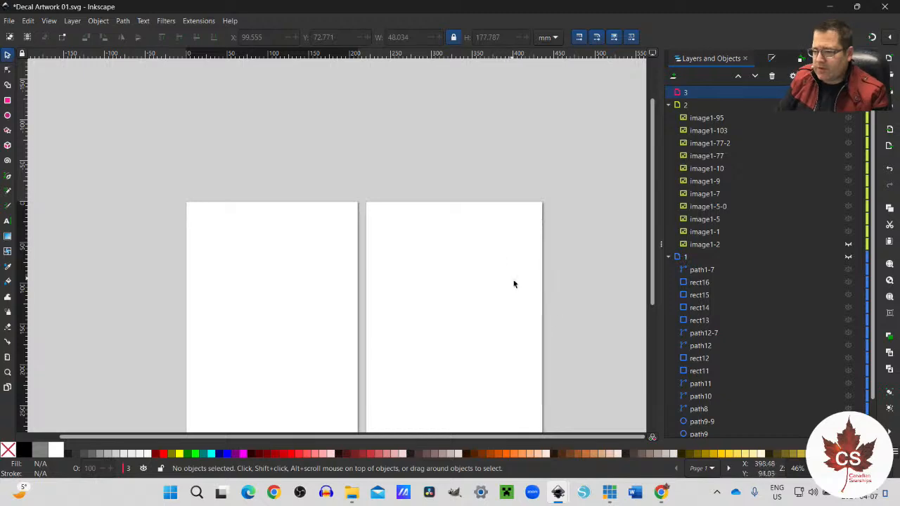
scroll(686, 332, down, 2)
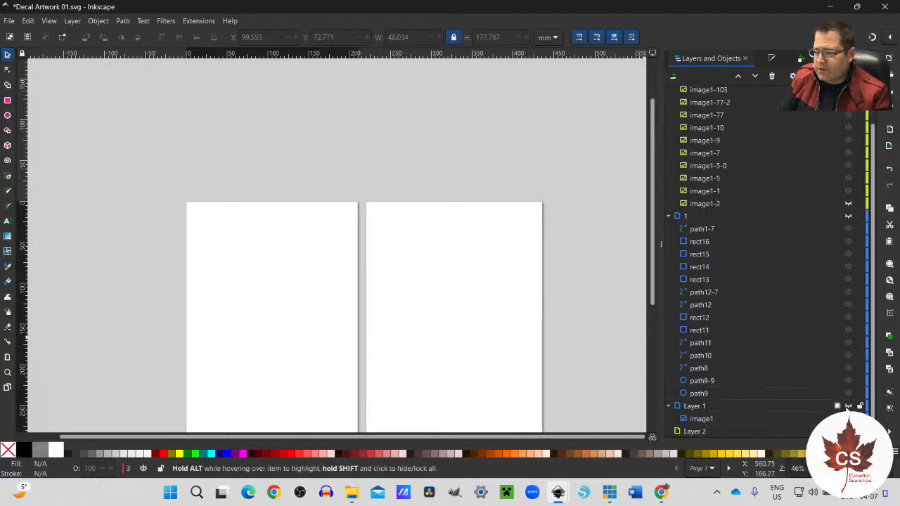
click(848, 406)
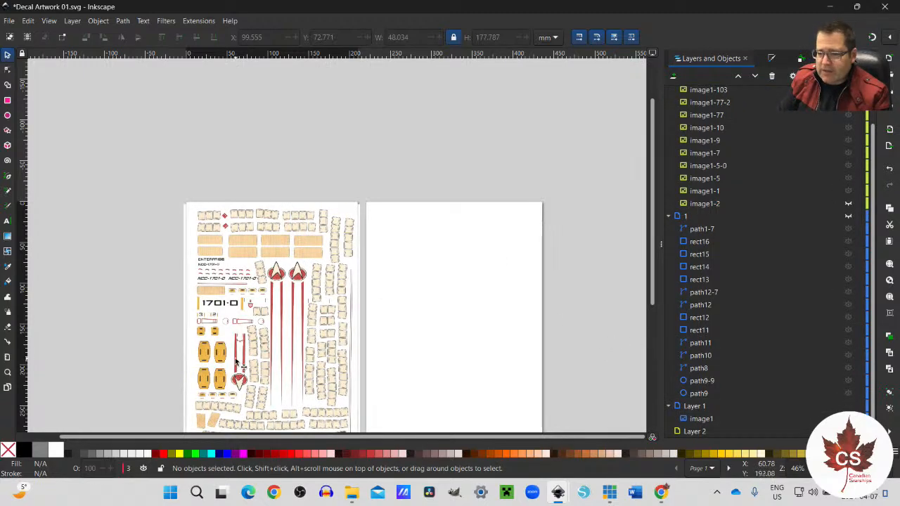
Step: Examine the scanned sheet from the upper panels down to the inverted emblem for decals still to trace
scroll(244, 351, up, 3)
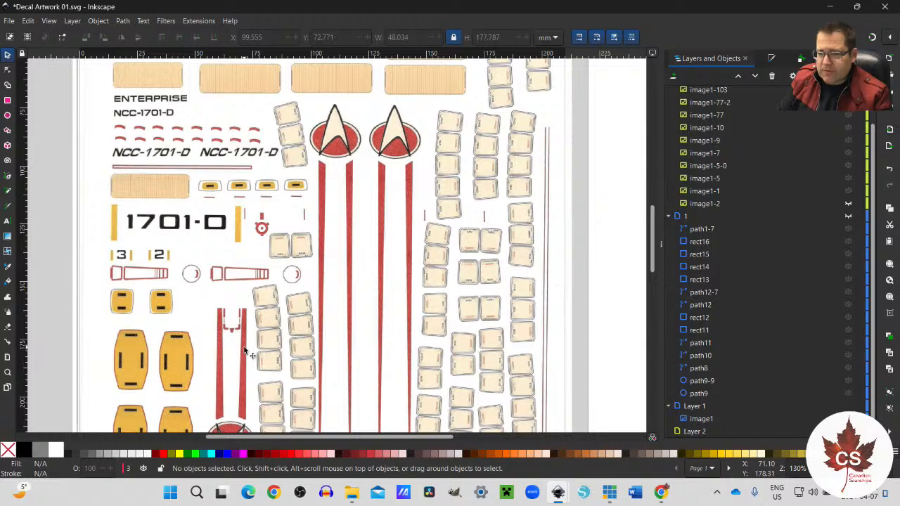
scroll(244, 352, up, 5)
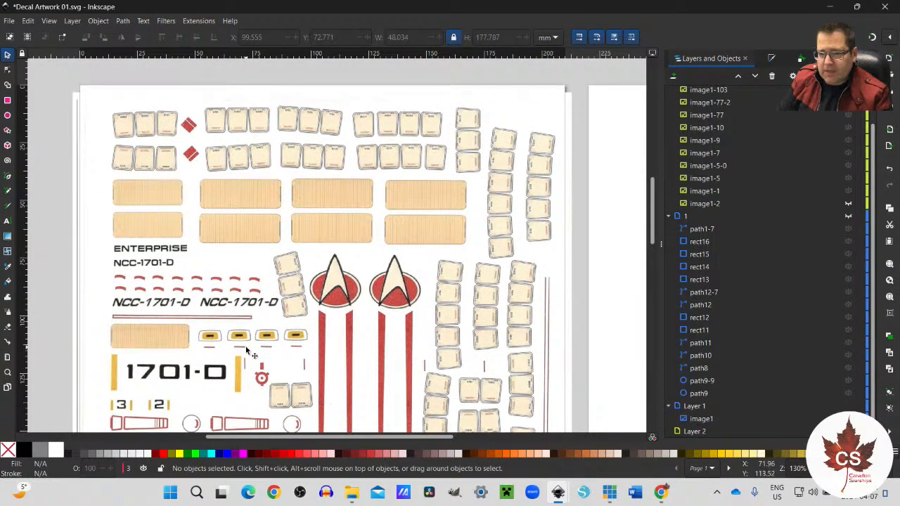
scroll(246, 351, down, 1)
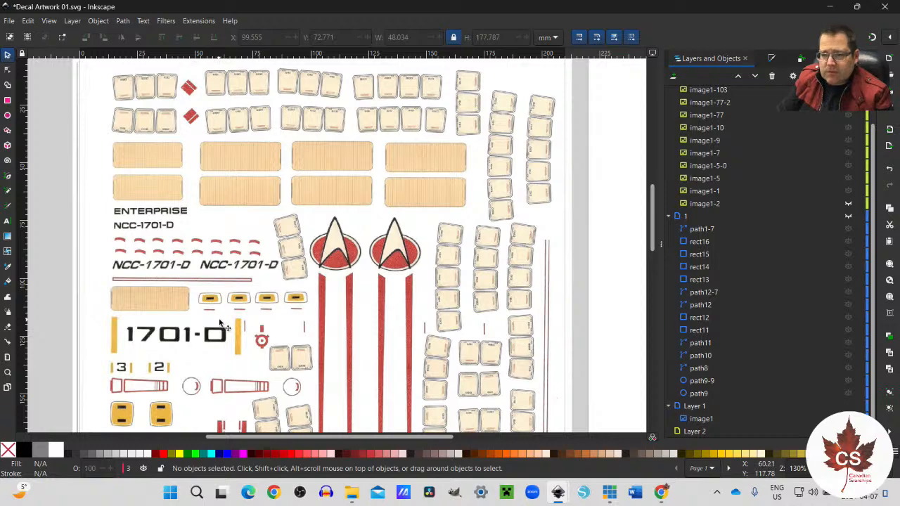
scroll(224, 325, down, 6)
scroll(224, 325, down, 1)
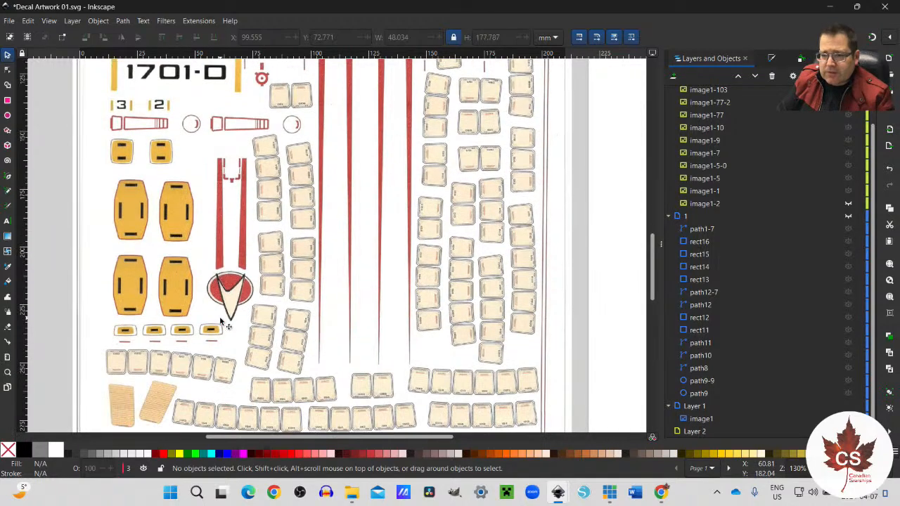
scroll(221, 322, up, 4)
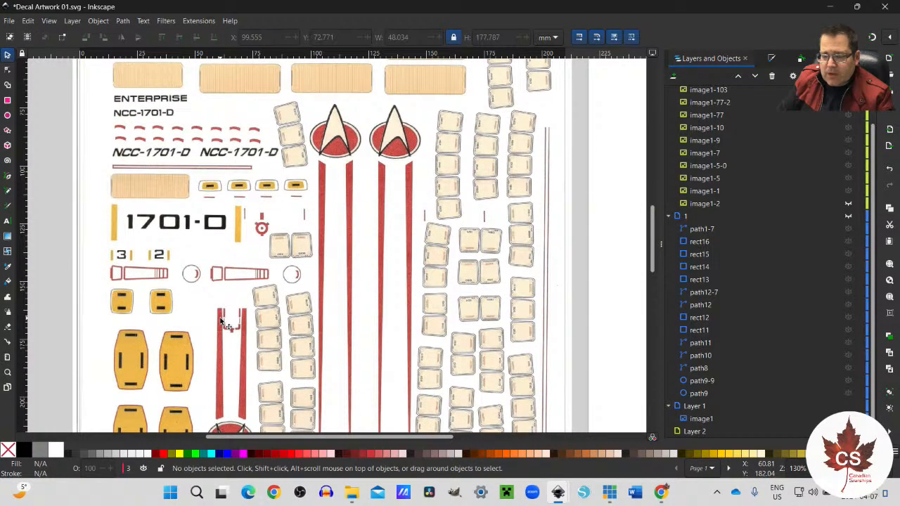
scroll(221, 322, down, 2)
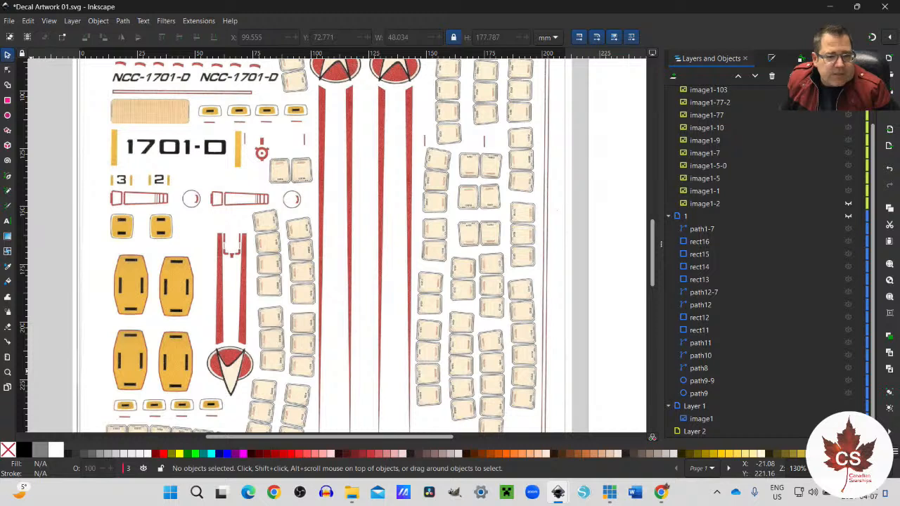
Step: Open the reference photos of the starship model beside the scanned sheet and browse them for the red line markings on the hull
click(352, 492)
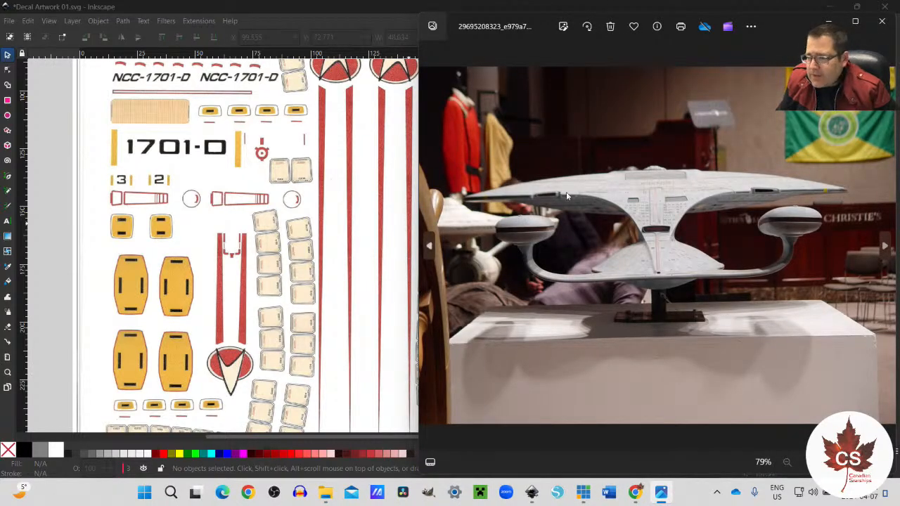
drag(788, 29, 740, 41)
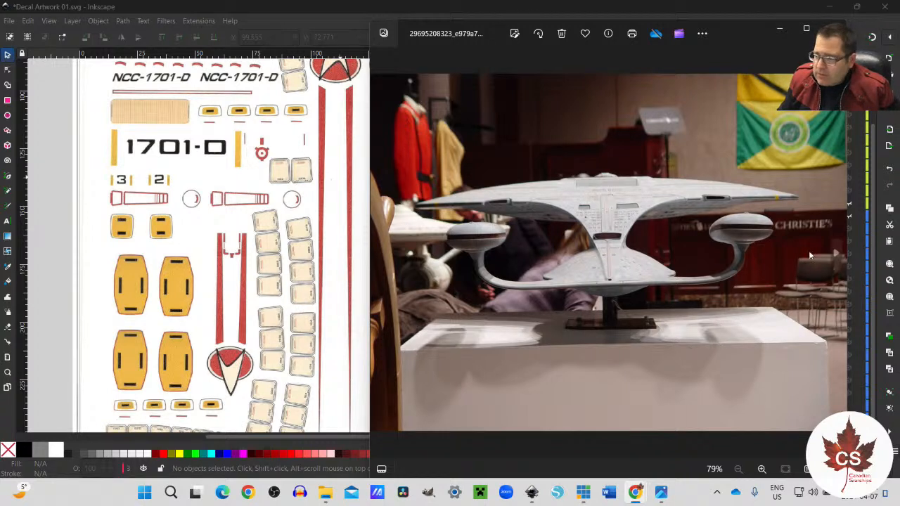
click(836, 255)
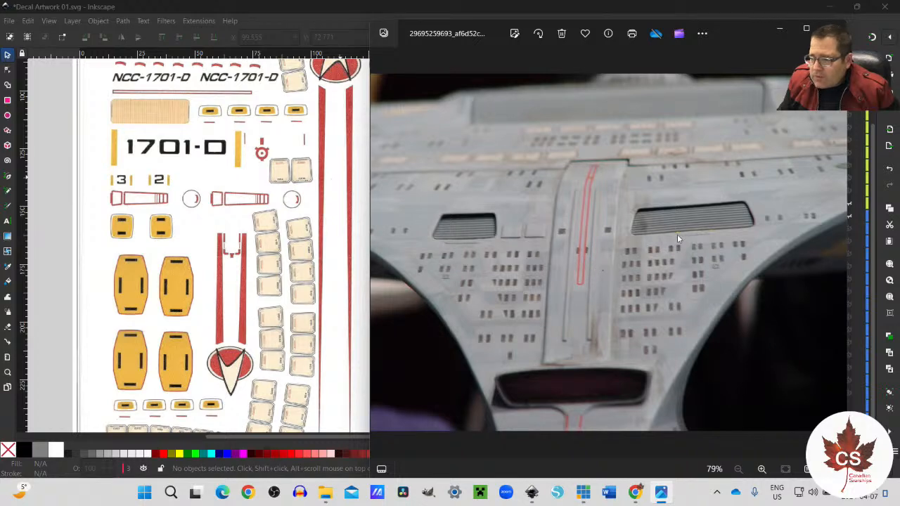
click(836, 254)
click(836, 255)
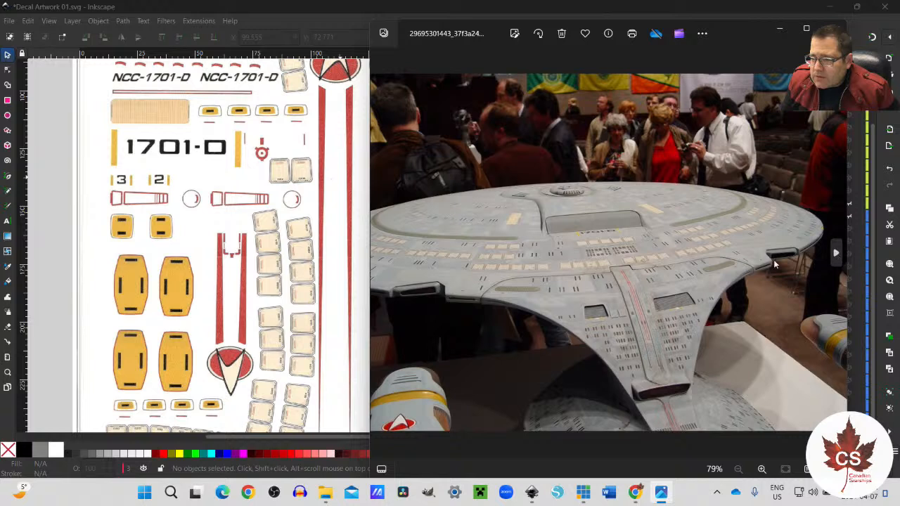
click(381, 253)
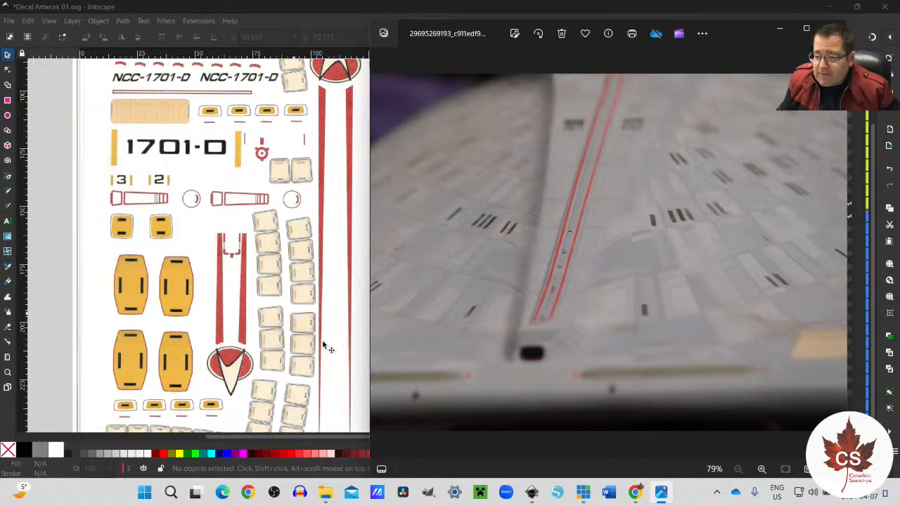
Step: Open the recent file Decals NCC-1701-D.svg in Inkscape and switch back to the Decal Artwork 01.svg document
mouse_move(532, 493)
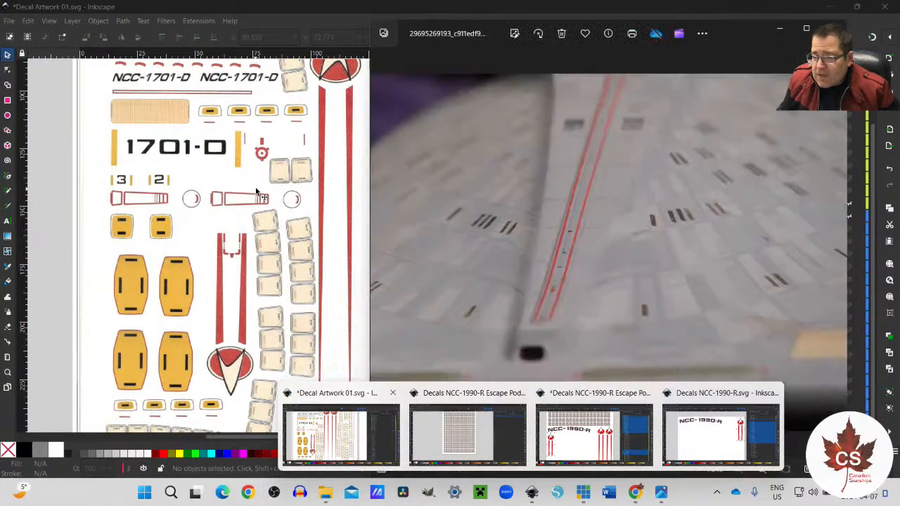
click(10, 20)
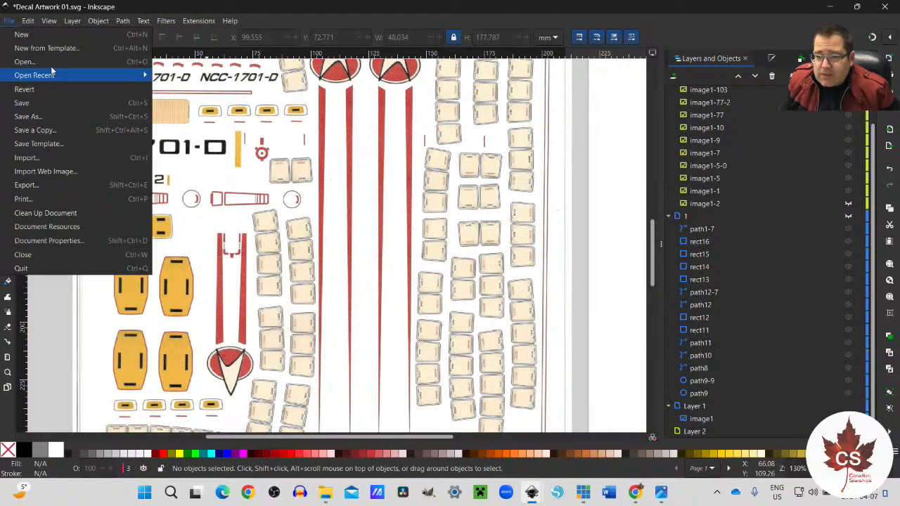
mouse_move(56, 75)
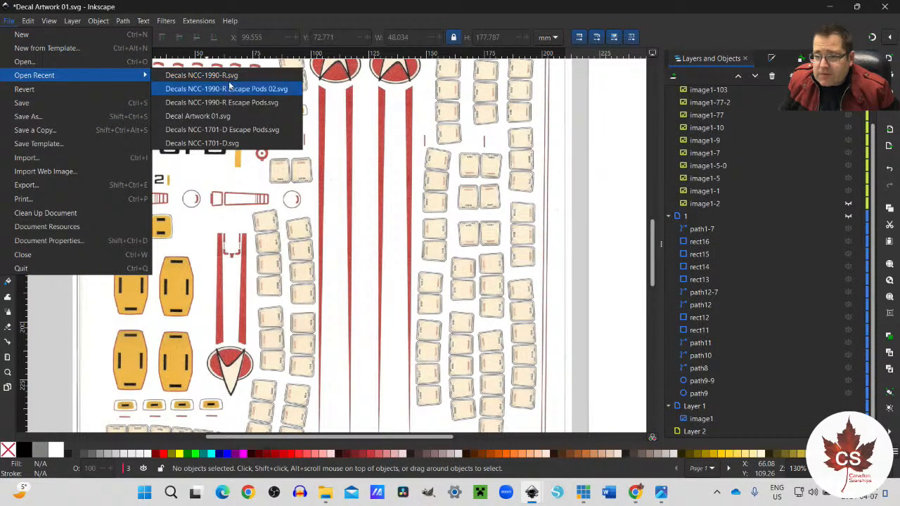
click(209, 143)
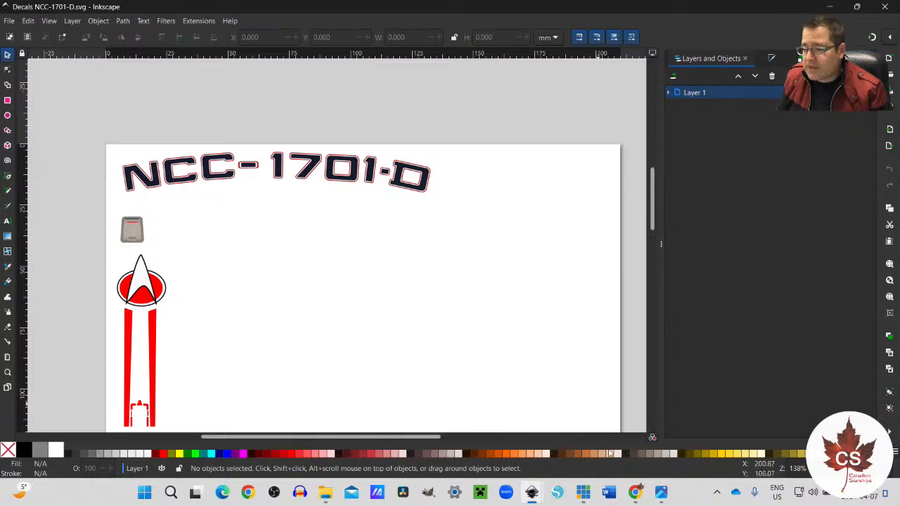
mouse_move(635, 492)
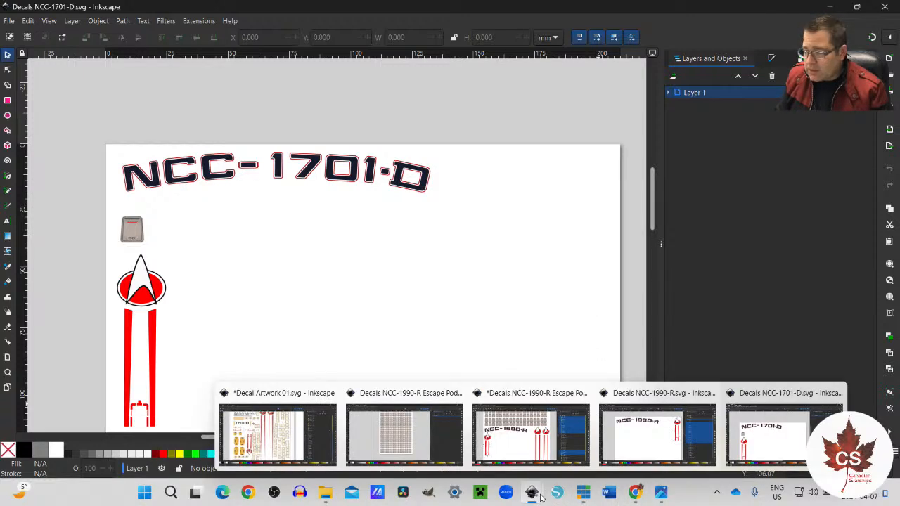
click(296, 448)
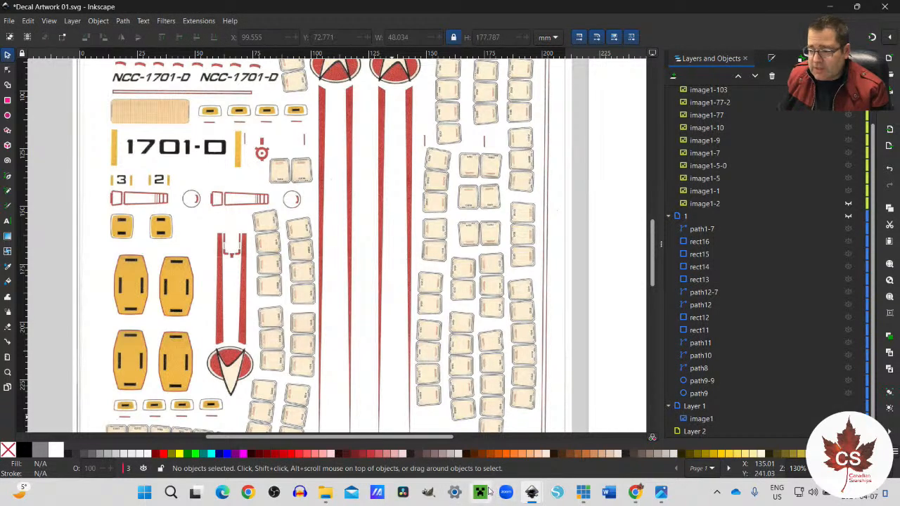
Step: Return to the starship reference photos and magnify the red line markings behind the shuttlebays in the aft view of the model
click(661, 492)
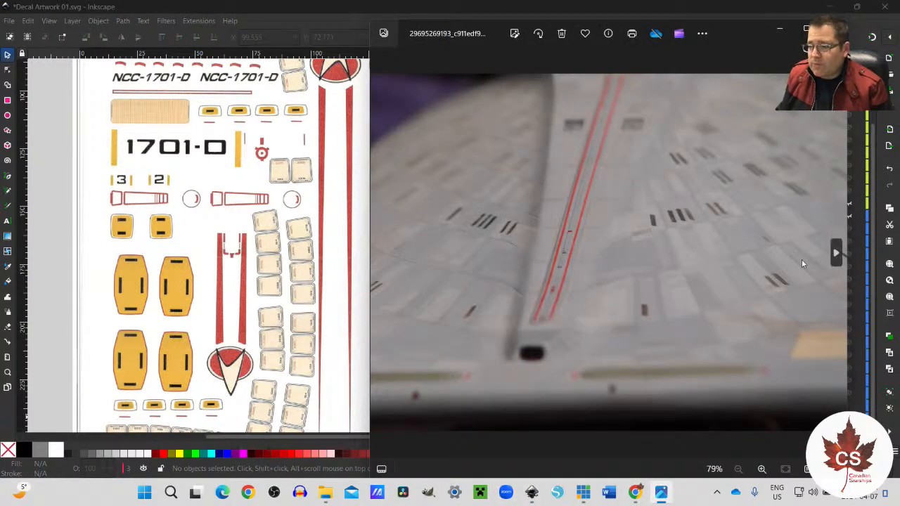
click(836, 253)
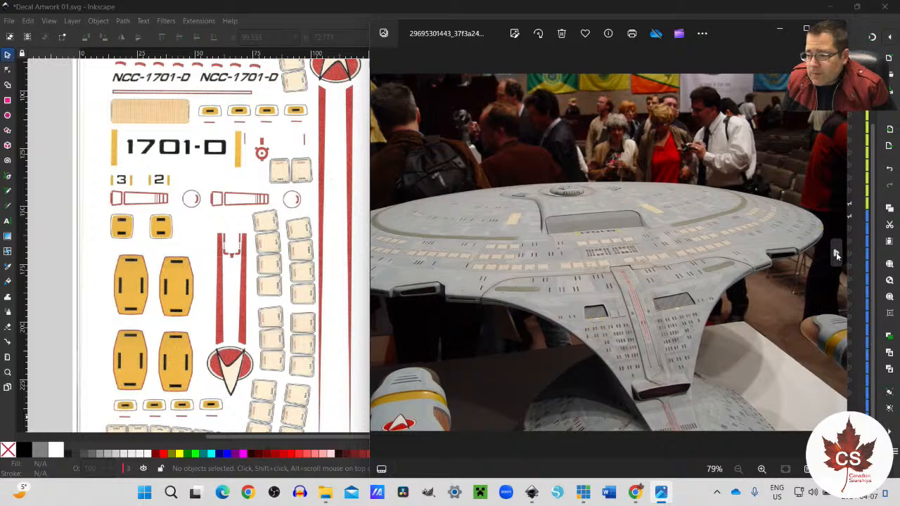
scroll(594, 316, up, 5)
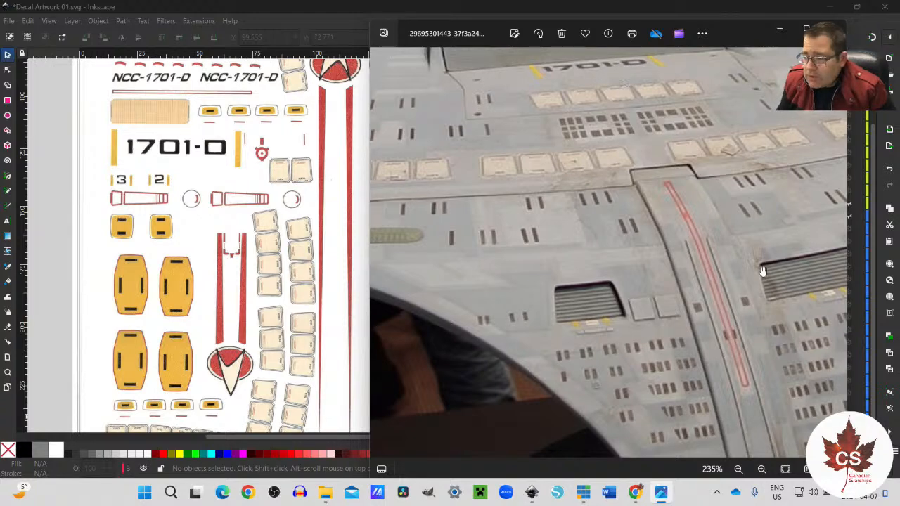
Step: Browse the photos from the upper saucer registry and bridge to the angled view of the red line between shuttlebays 2 and 3
click(836, 255)
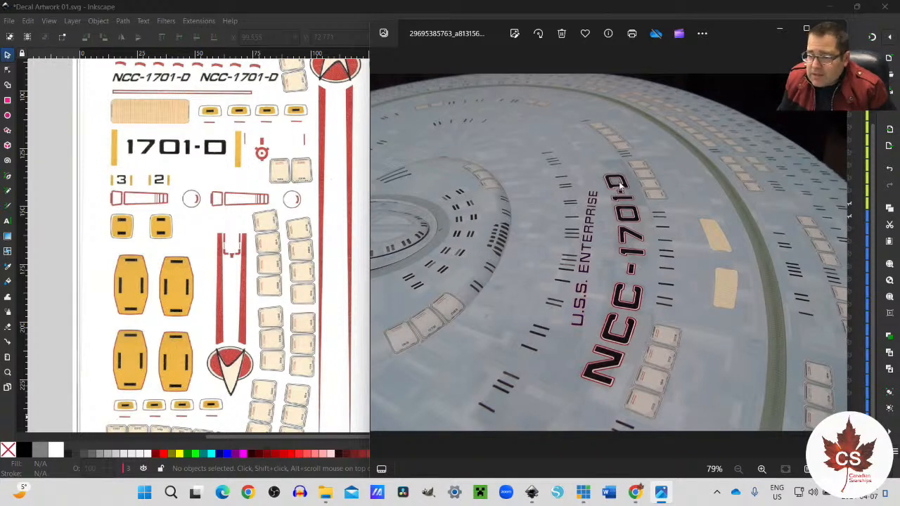
mouse_move(845, 233)
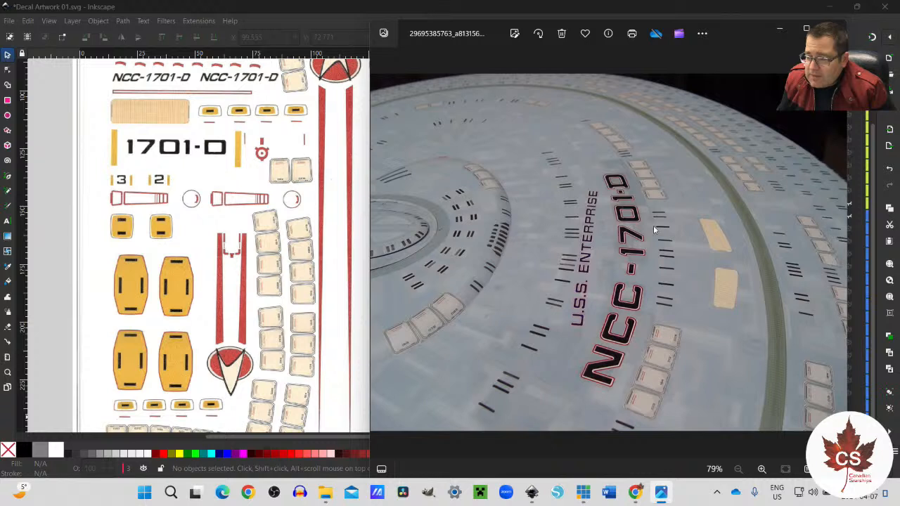
click(835, 256)
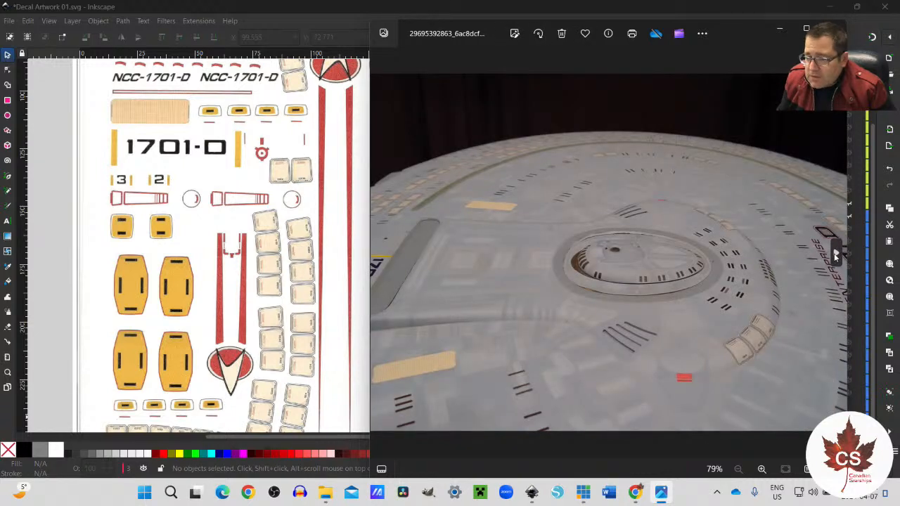
mouse_move(376, 272)
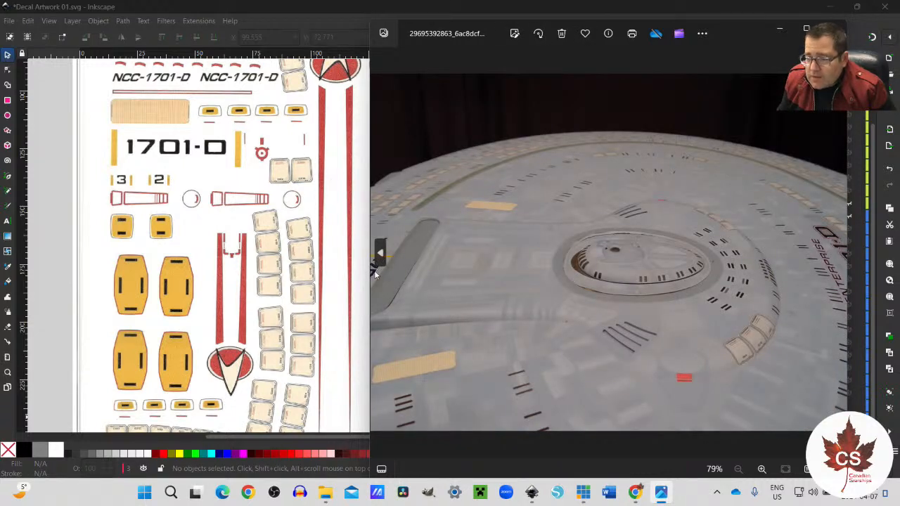
click(836, 256)
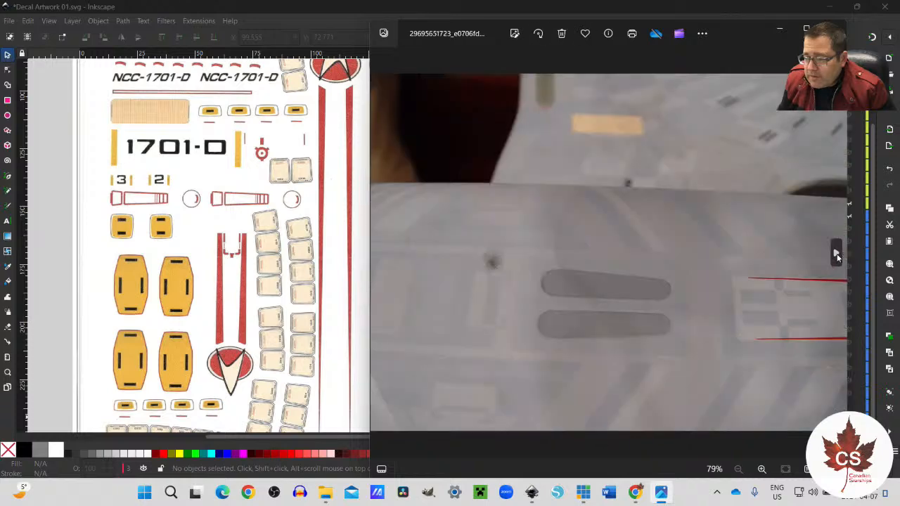
click(836, 255)
click(836, 255)
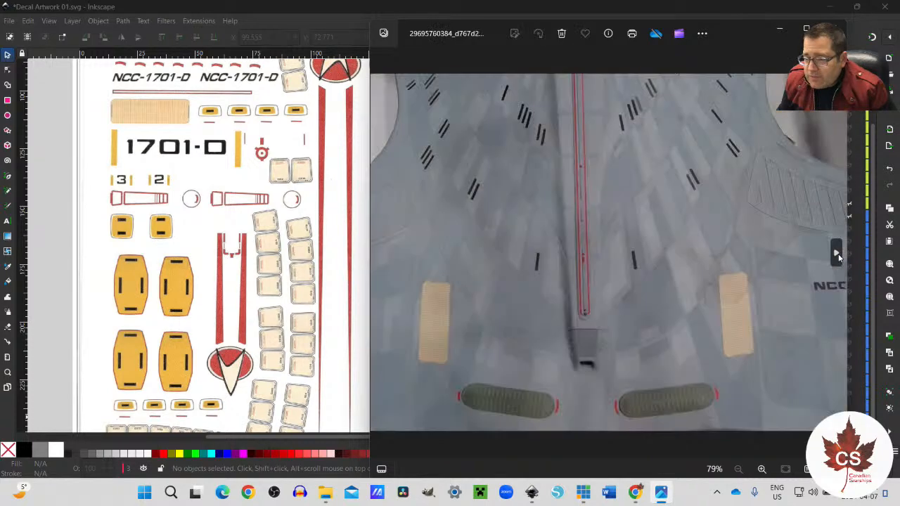
click(836, 255)
click(836, 255)
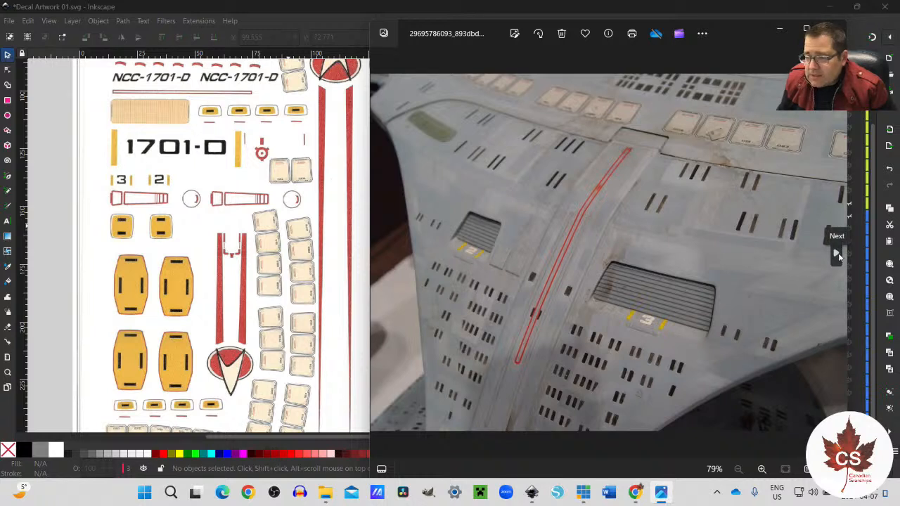
Step: Compare the saucer underside registry photo with the image Registry 01.png and close that image
click(836, 253)
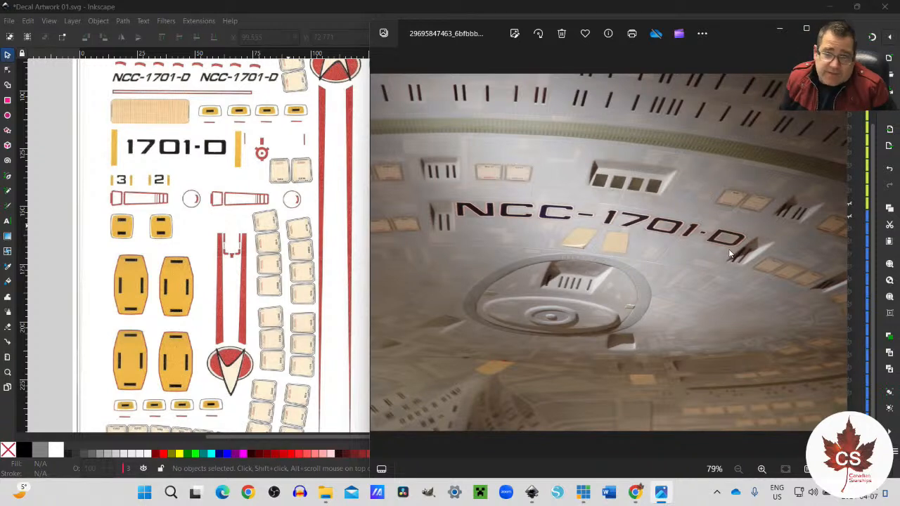
mouse_move(837, 258)
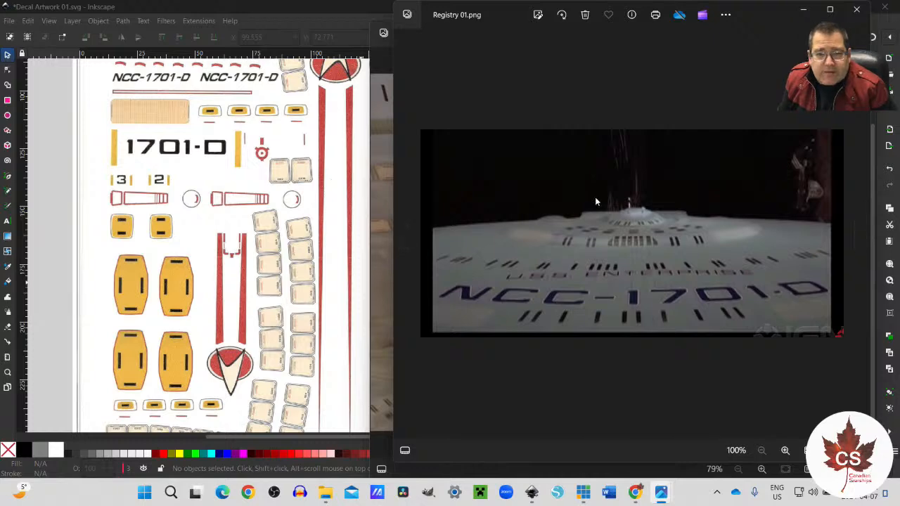
click(856, 10)
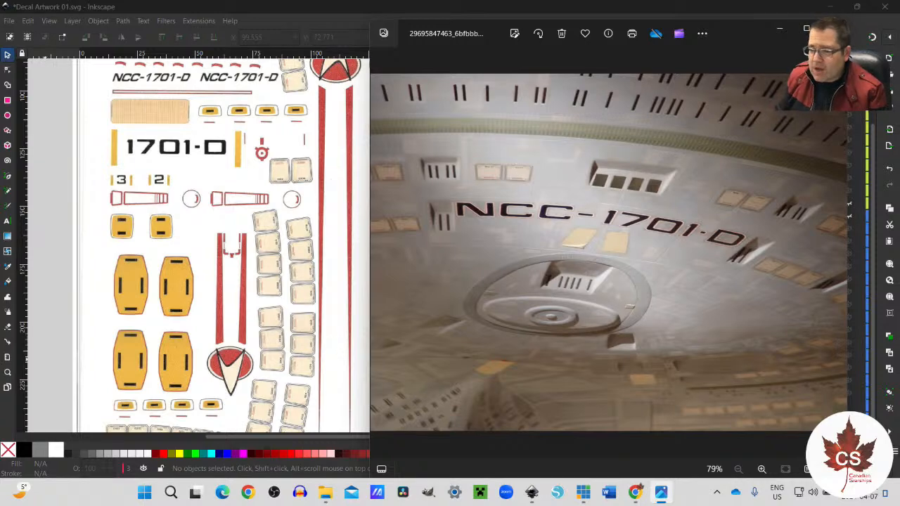
Step: Browse on to the aft photo of the main shuttlebay and magnify its 1701-D marking with the yellow bars and the panels beneath
click(837, 251)
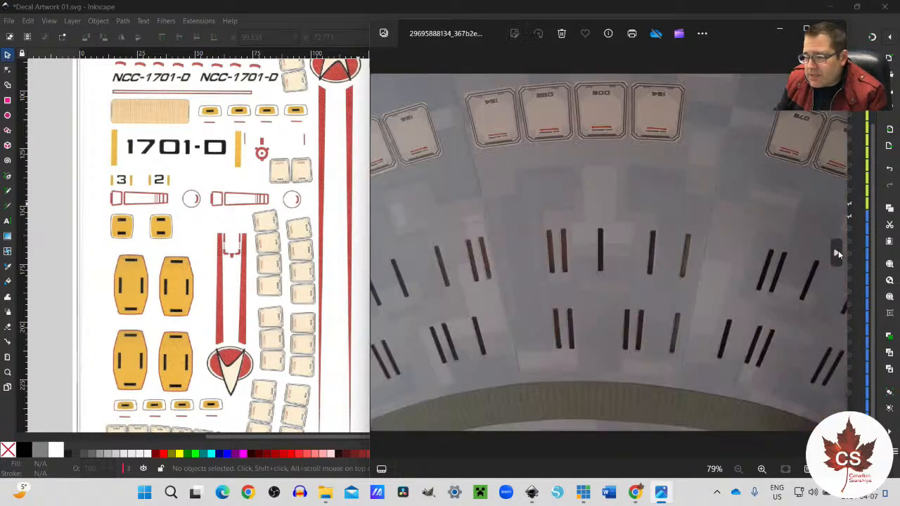
click(838, 251)
click(837, 252)
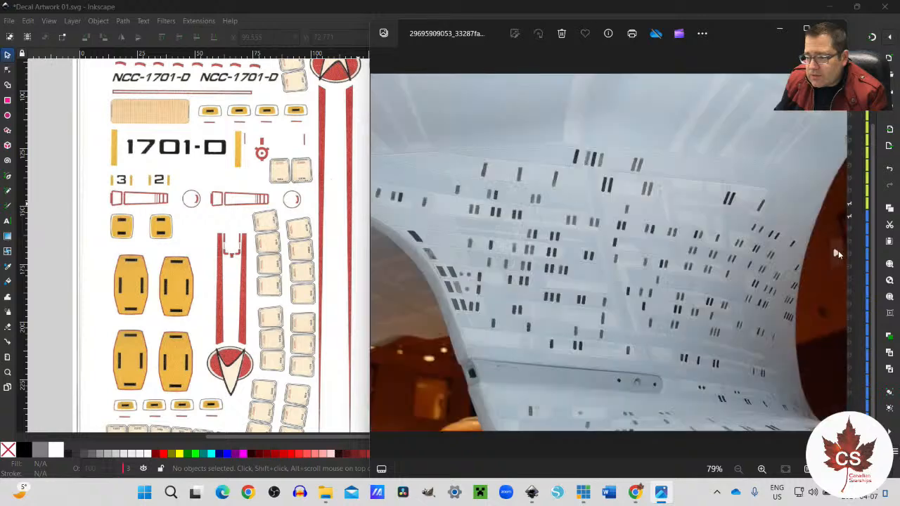
click(836, 253)
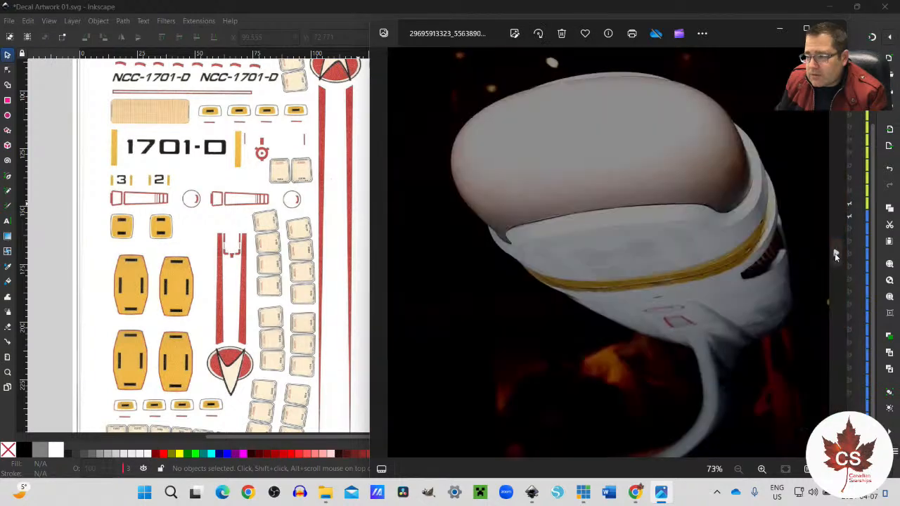
click(836, 254)
click(836, 253)
click(836, 253)
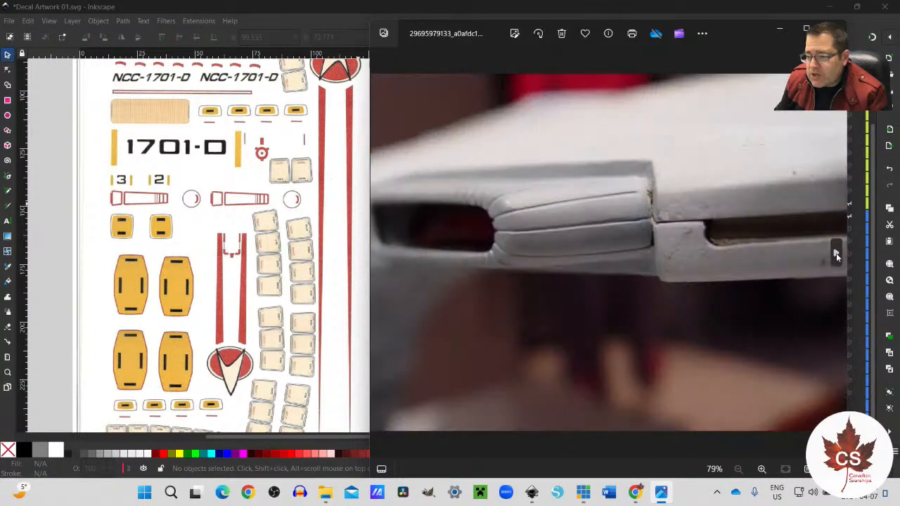
click(836, 253)
click(836, 254)
click(836, 253)
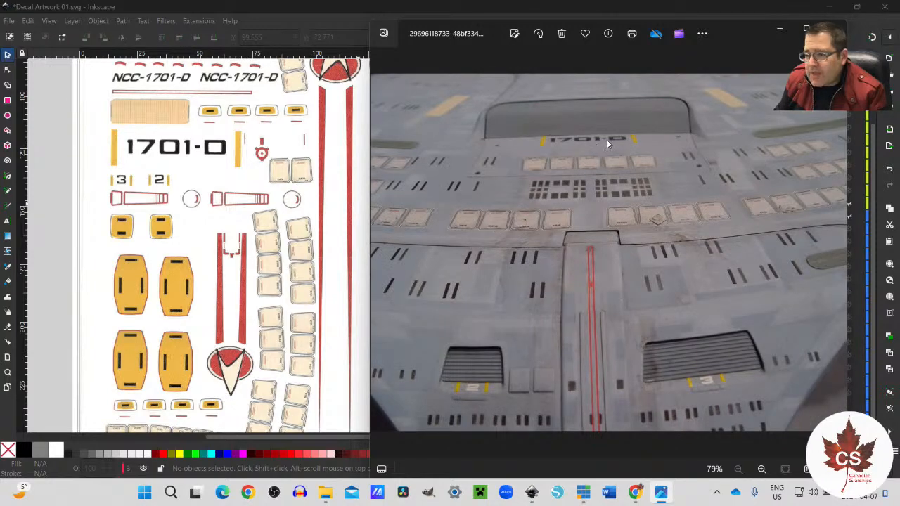
scroll(606, 139, up, 5)
scroll(610, 150, up, 4)
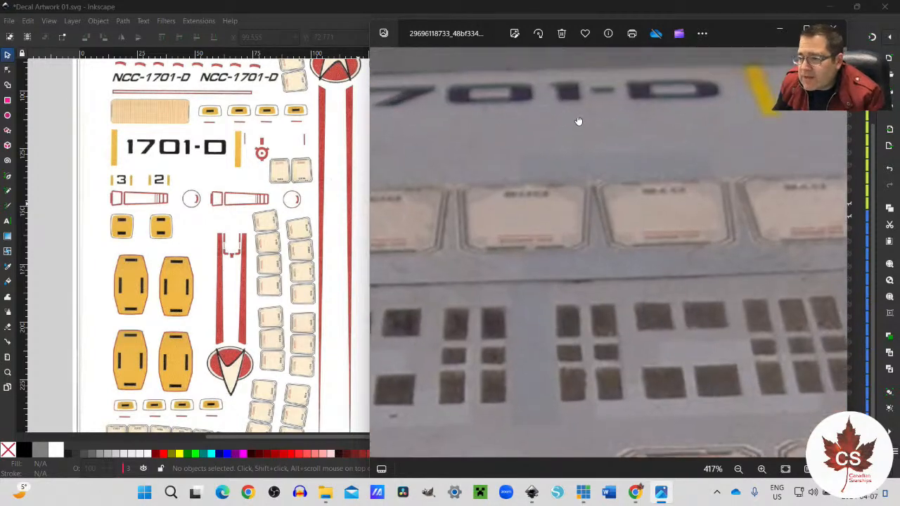
drag(578, 120, 579, 197)
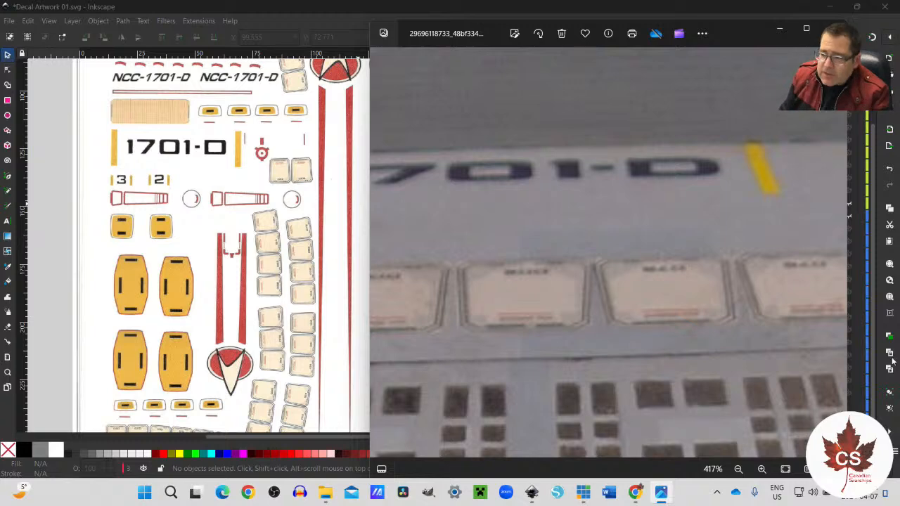
Step: Browse the hull photos to the yellow, red-outlined marking on the hull edge and compare it with the preceding photo
click(837, 252)
click(836, 251)
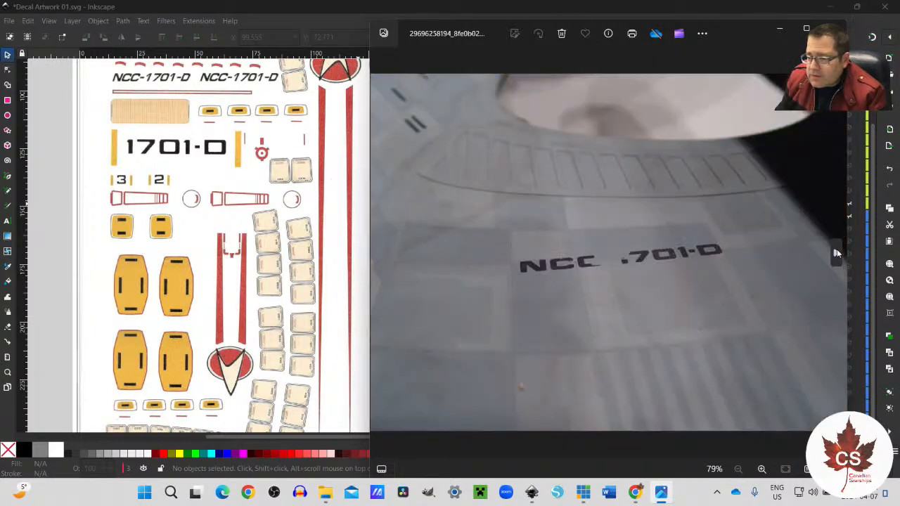
click(837, 252)
click(836, 251)
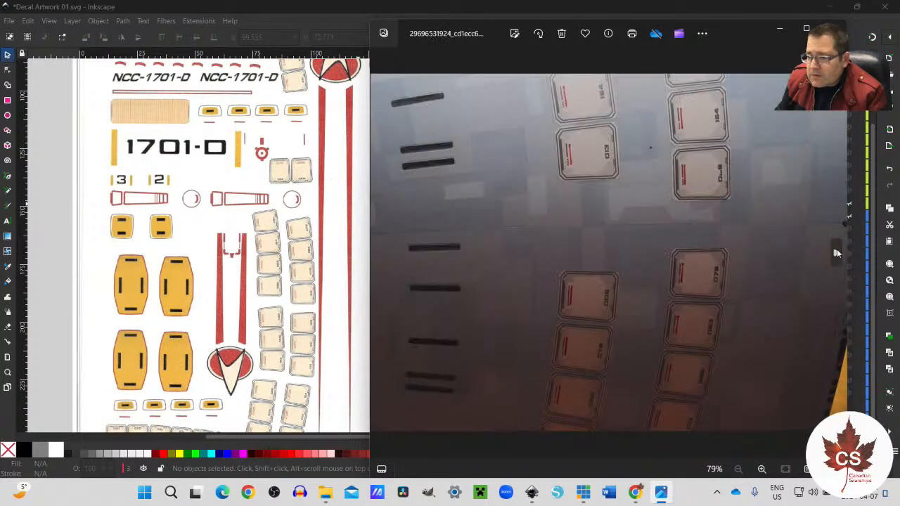
click(837, 252)
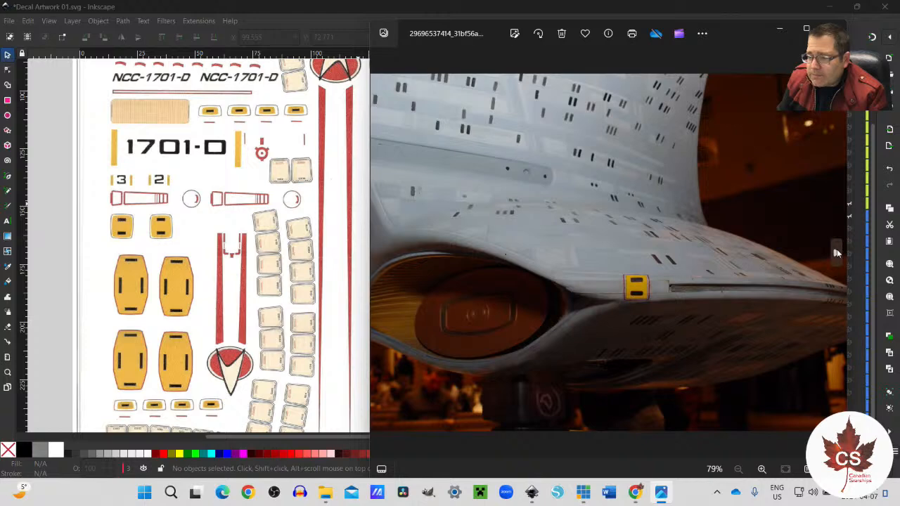
click(837, 251)
click(836, 252)
click(837, 252)
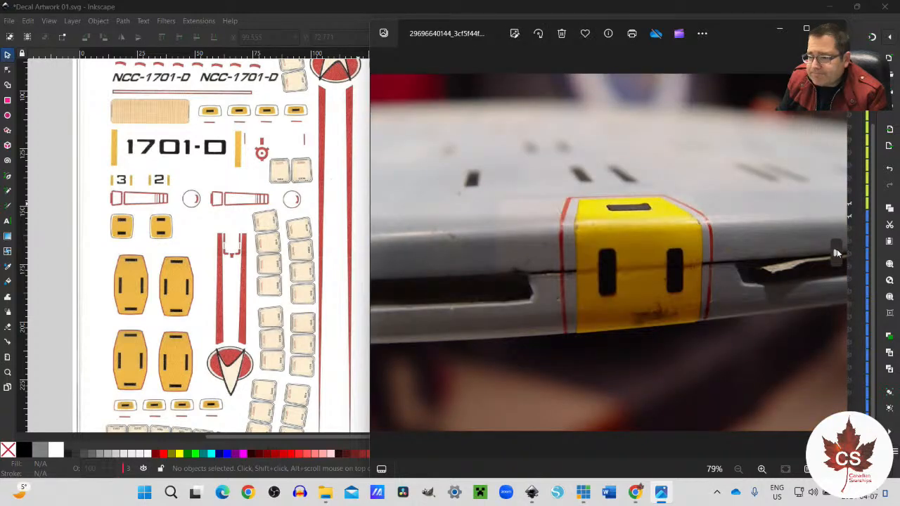
click(380, 253)
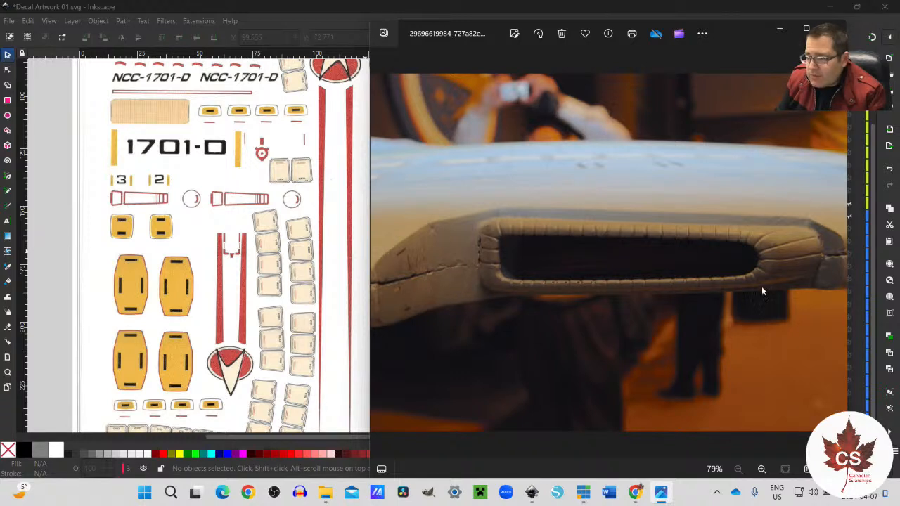
click(836, 255)
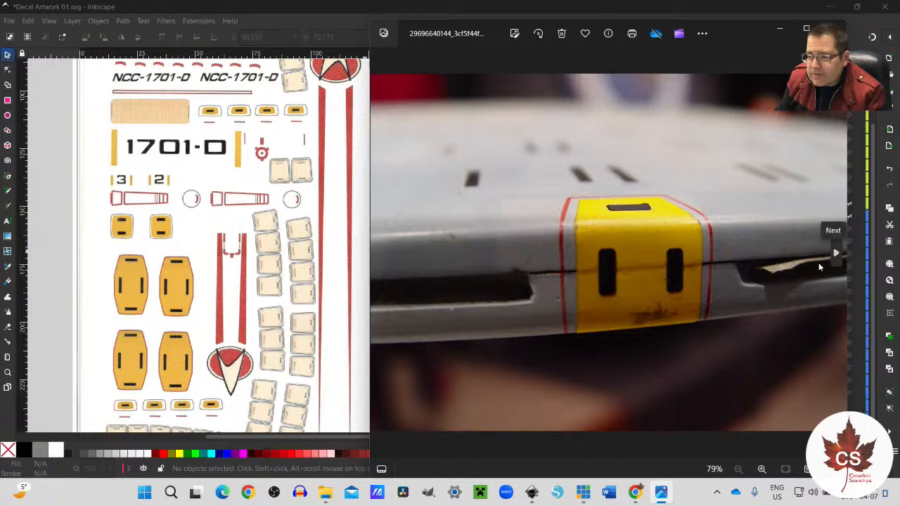
Step: Browse the remaining hull and registry photos to reach the red-striped arrowhead emblem on the nacelle
click(838, 247)
click(837, 258)
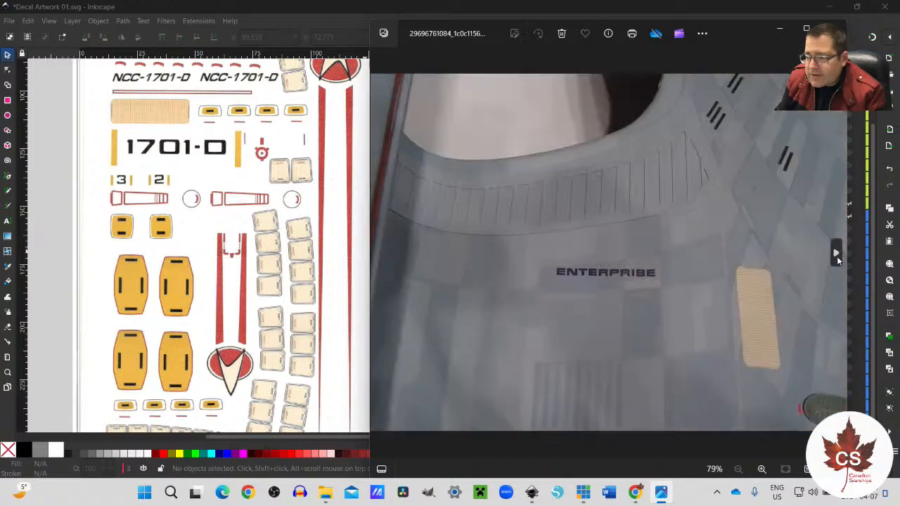
click(837, 260)
click(838, 261)
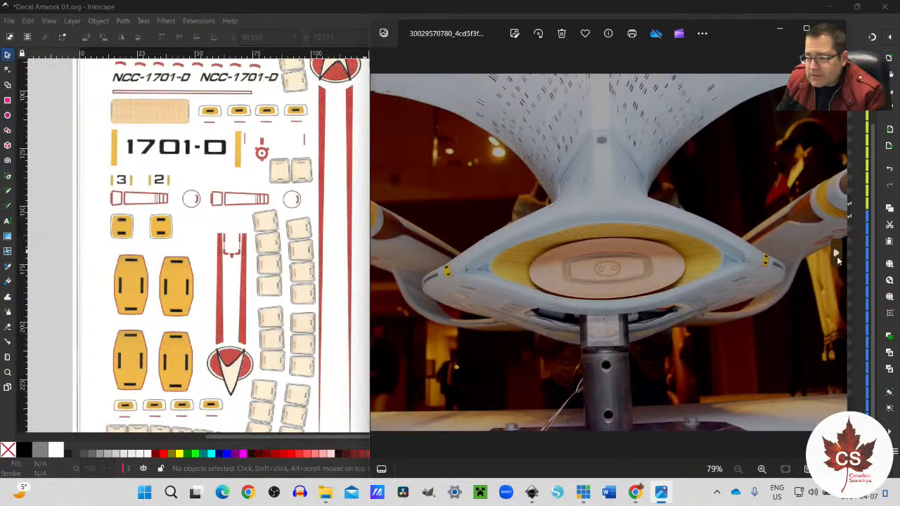
click(837, 259)
click(837, 258)
click(837, 259)
click(838, 259)
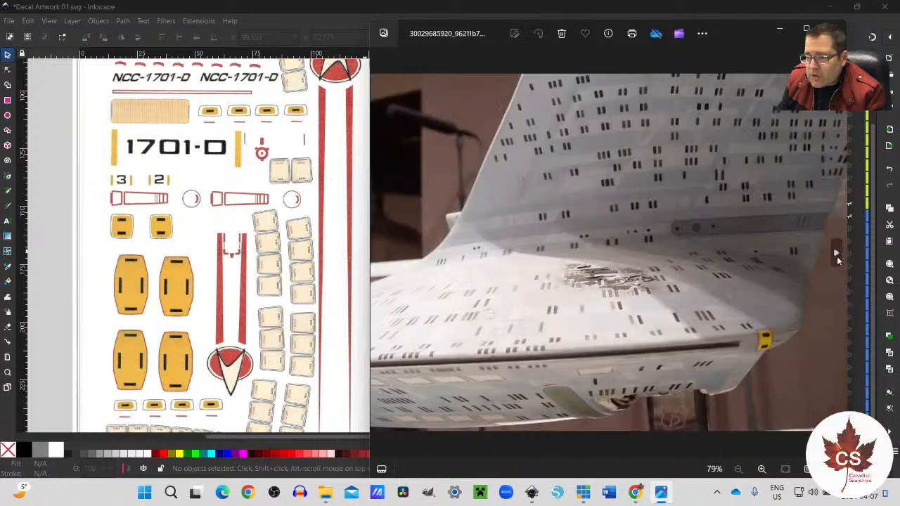
click(836, 258)
click(837, 257)
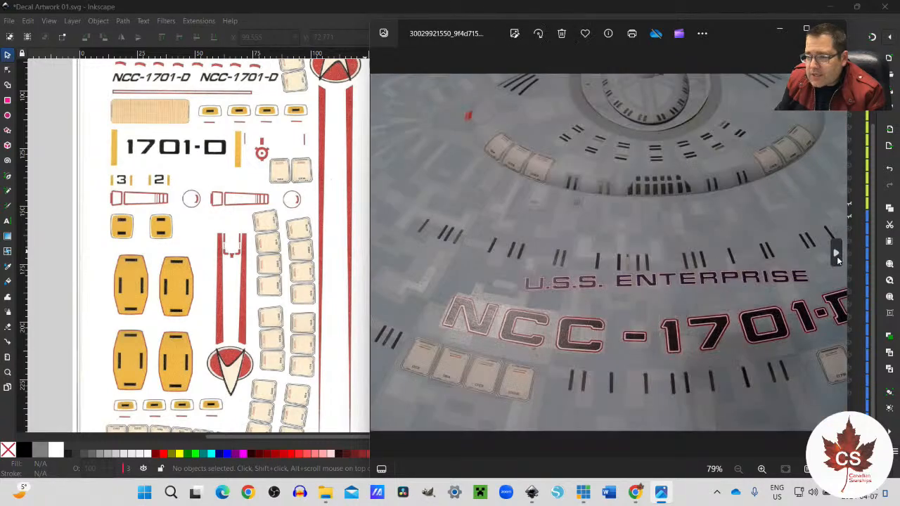
click(837, 257)
click(837, 257)
click(836, 258)
click(836, 258)
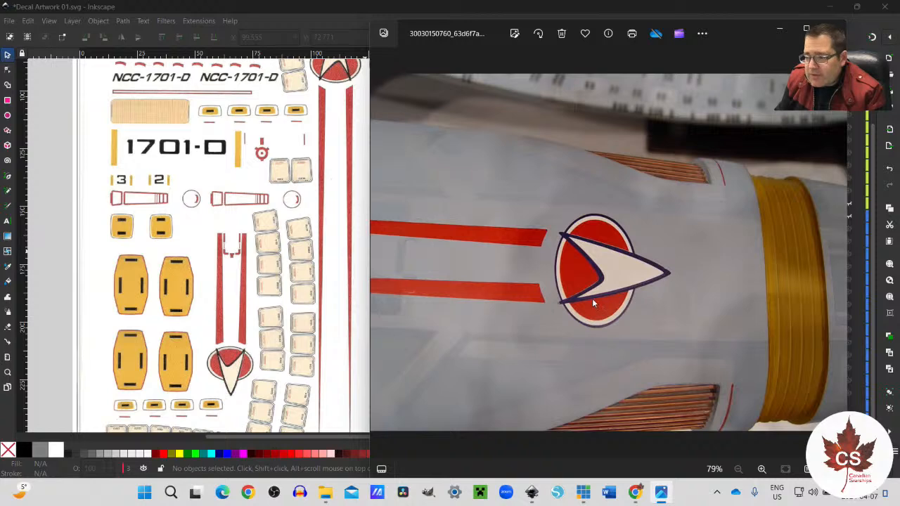
Step: Examine the nacelle emblem photo up close, checking the arrowhead's dark outline, its inner curve and the cream ring around the red oval
scroll(603, 282, up, 2)
scroll(604, 283, up, 6)
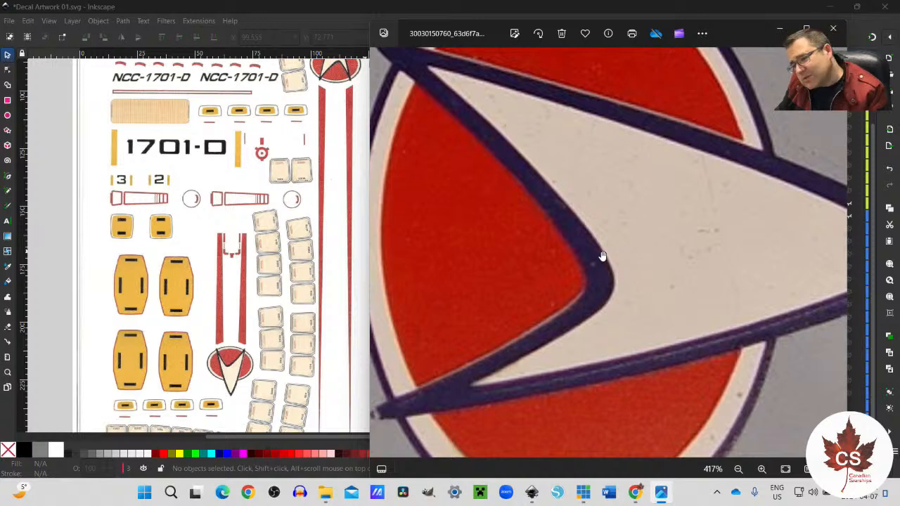
scroll(552, 145, up, 1)
scroll(552, 145, down, 5)
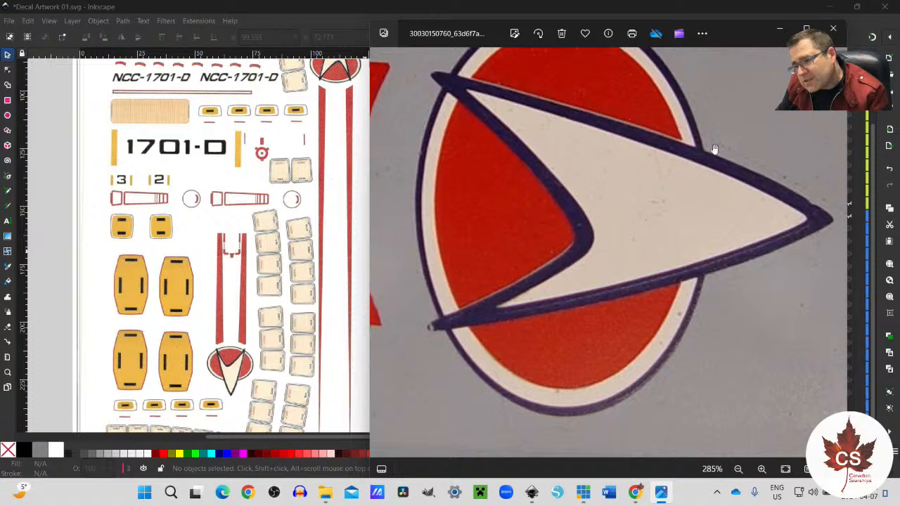
scroll(623, 241, down, 1)
scroll(623, 242, up, 3)
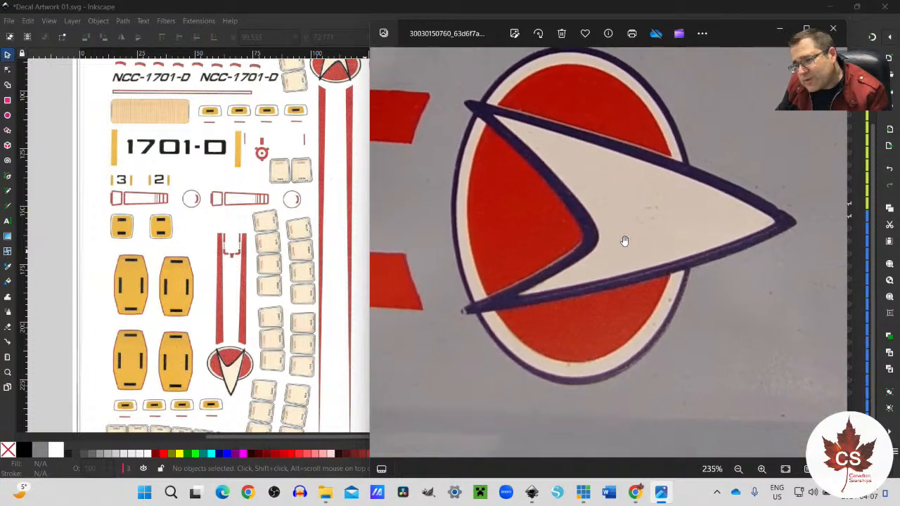
scroll(593, 135, up, 1)
drag(590, 132, 591, 193)
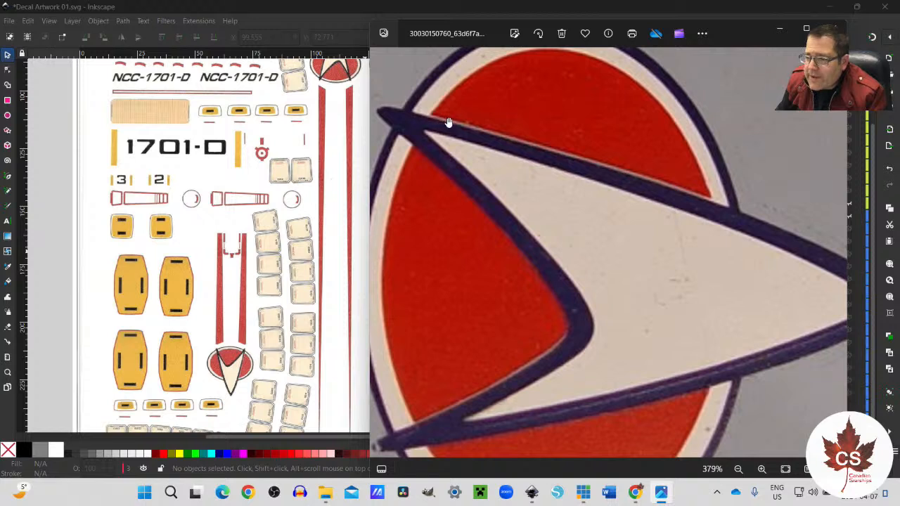
drag(657, 183, 657, 157)
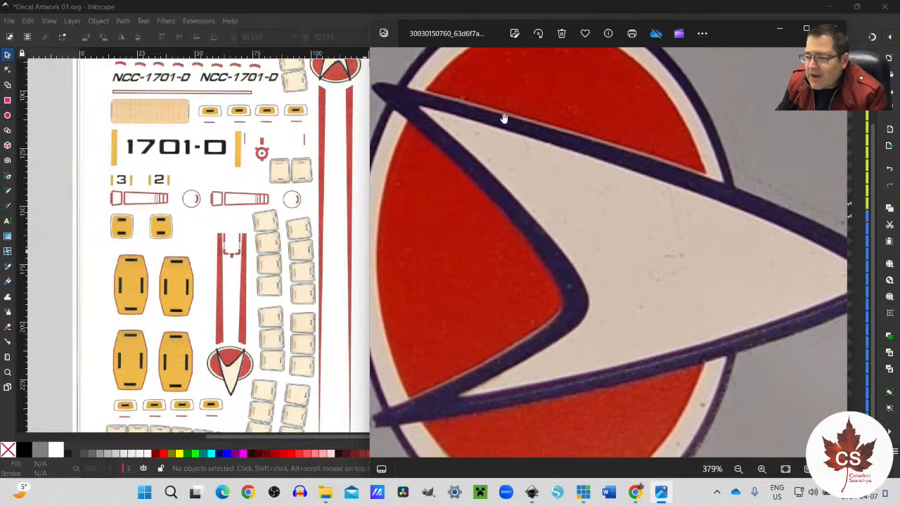
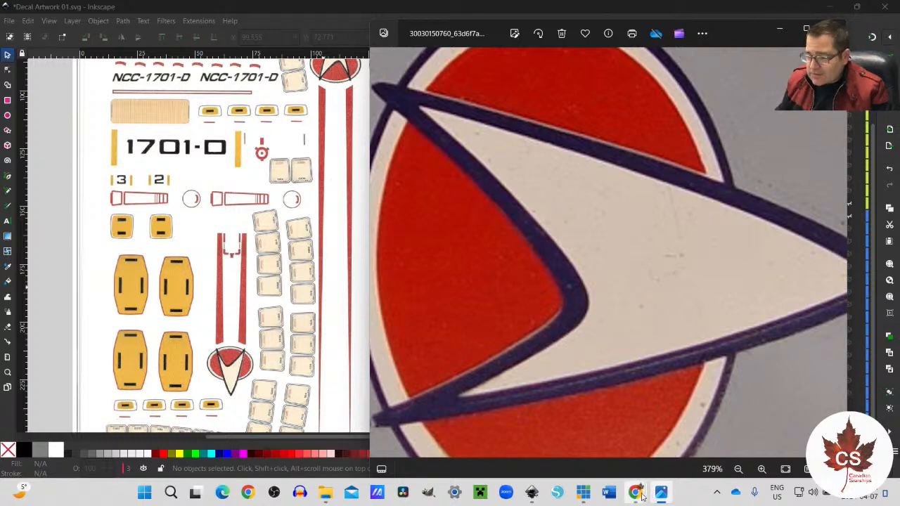
Step: Return to the scanned decal sheet in Inkscape and examine the outline of the small red arrowhead emblem
click(269, 355)
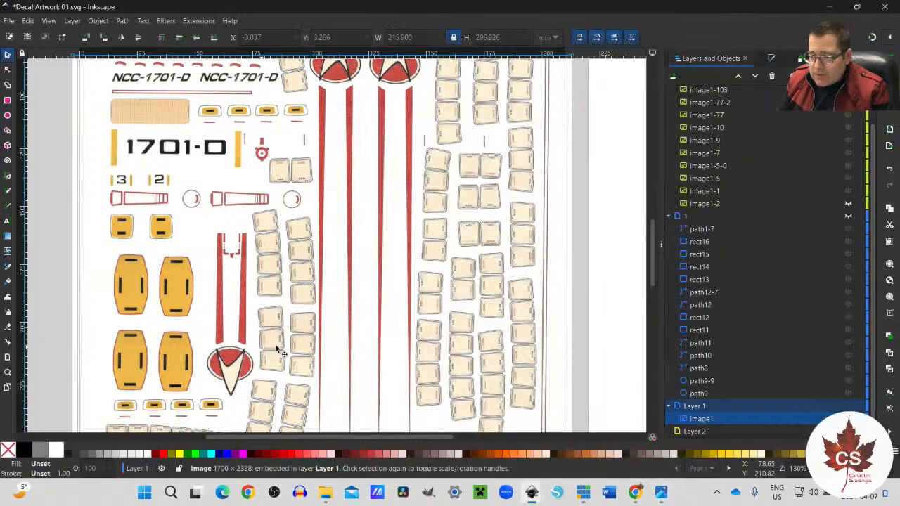
ctrl+scroll(221, 370, up, 3)
scroll(220, 370, down, 3)
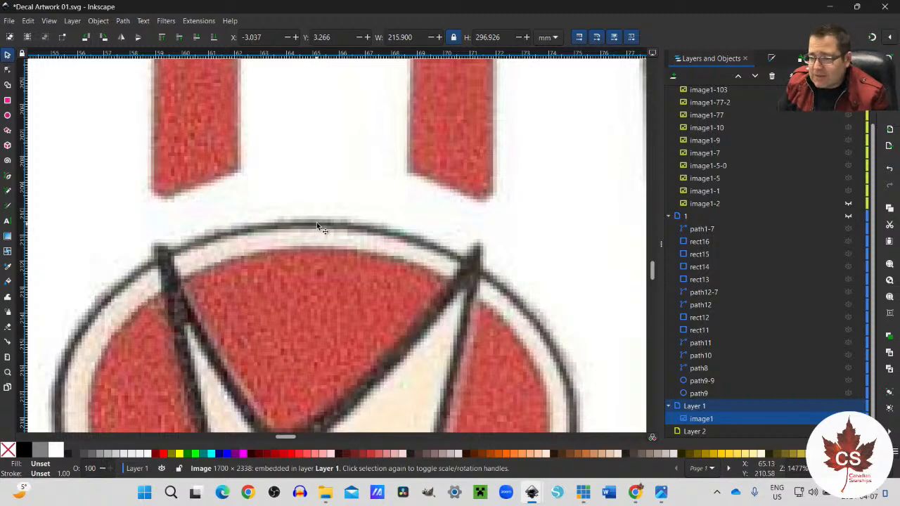
ctrl+scroll(316, 223, down, 5)
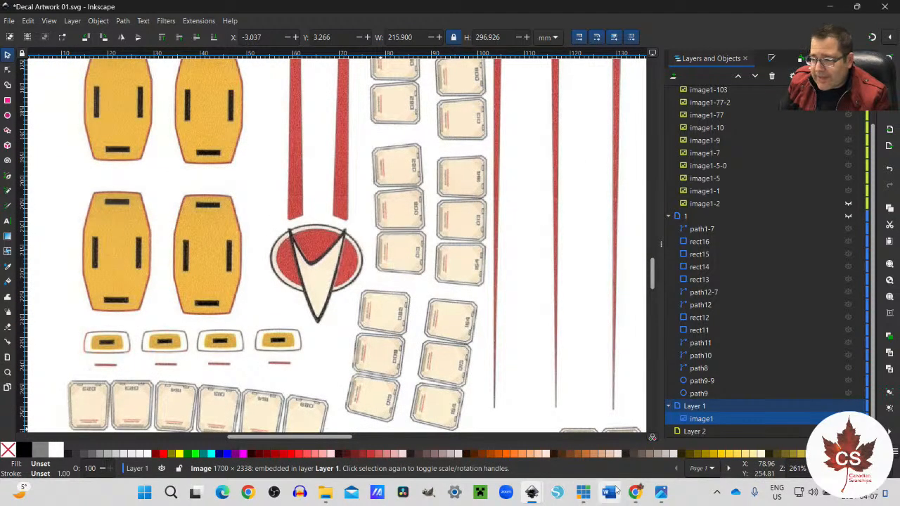
Step: Switch to the Decals NCC-1990-R Escape Pods 02 document and select the arrowhead of the emblem near the page's left edge
mouse_move(658, 502)
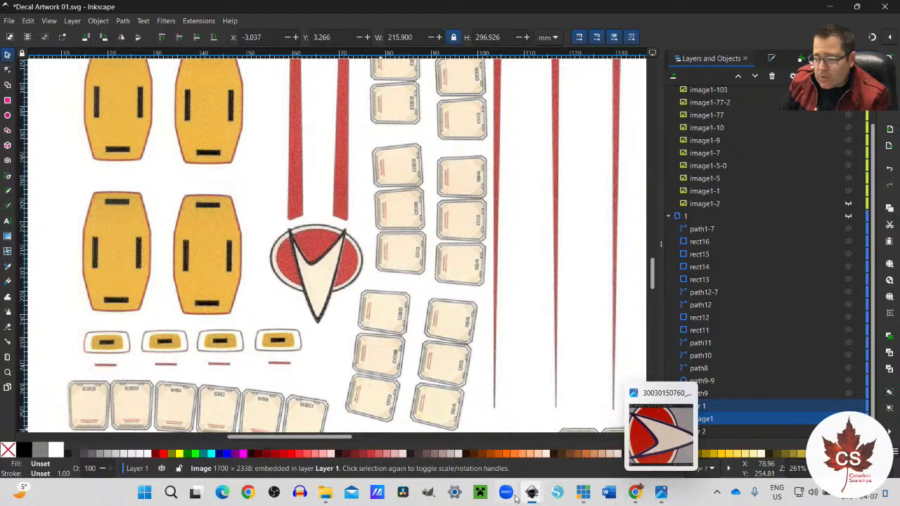
mouse_move(532, 496)
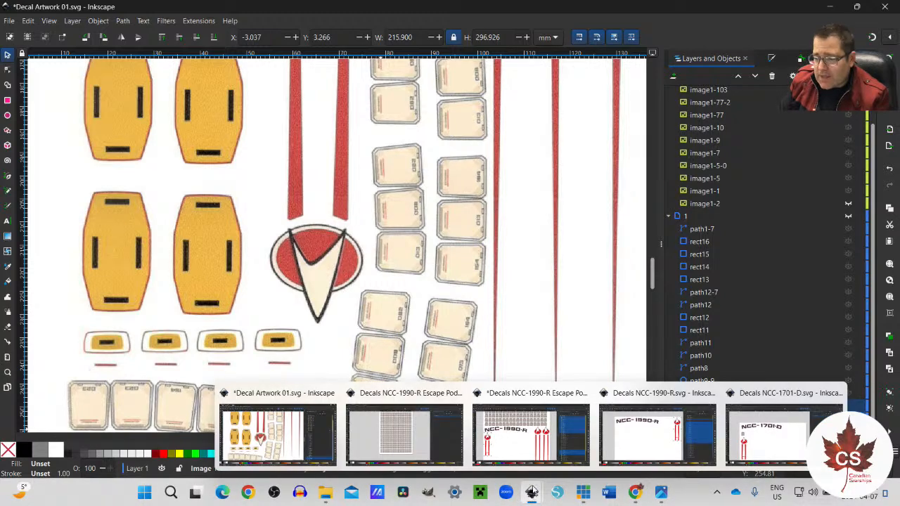
click(531, 434)
scroll(136, 268, up, 6)
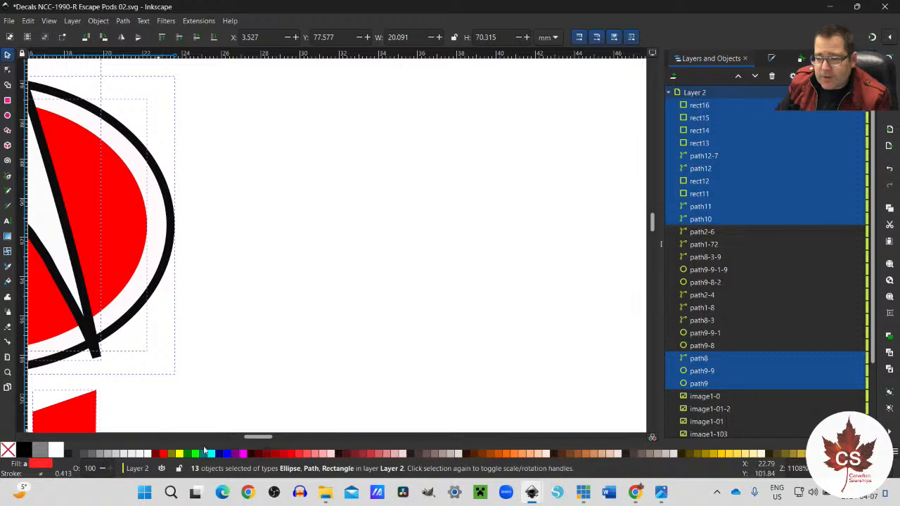
drag(257, 437, 239, 438)
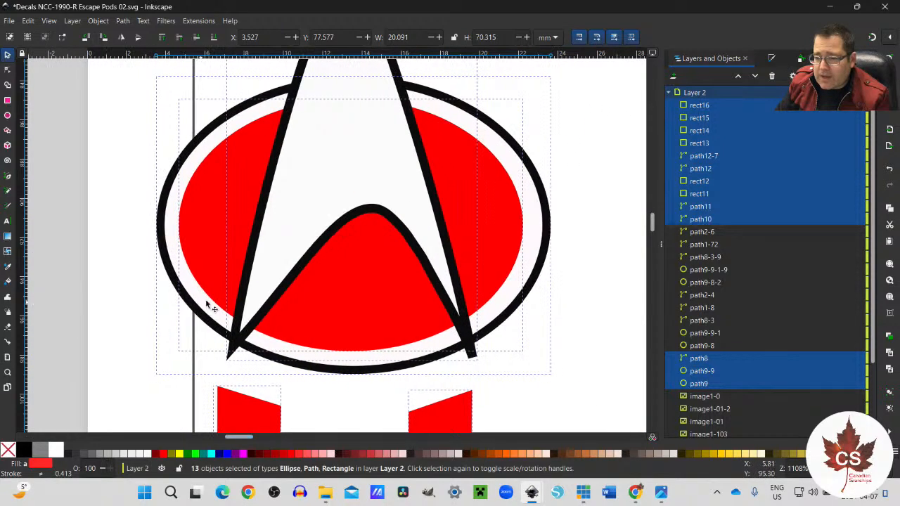
click(577, 328)
click(450, 314)
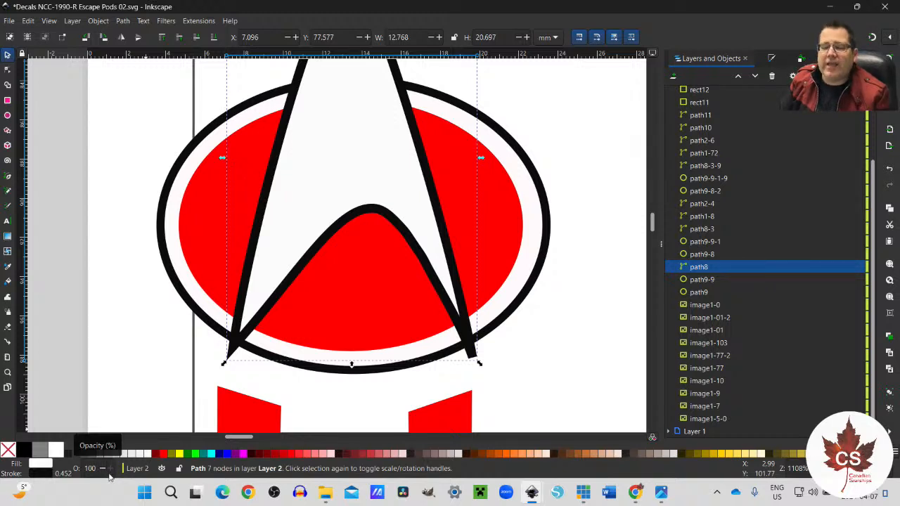
Step: Change the arrowhead's outline to Navy (#000080), keeping its white fill, and compare it with the nacelle emblem photo
click(221, 457)
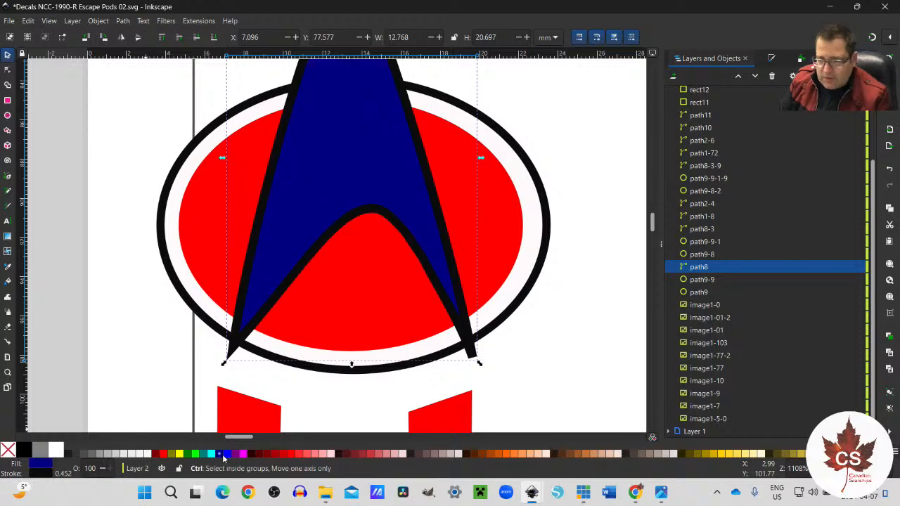
key(ctrl+z)
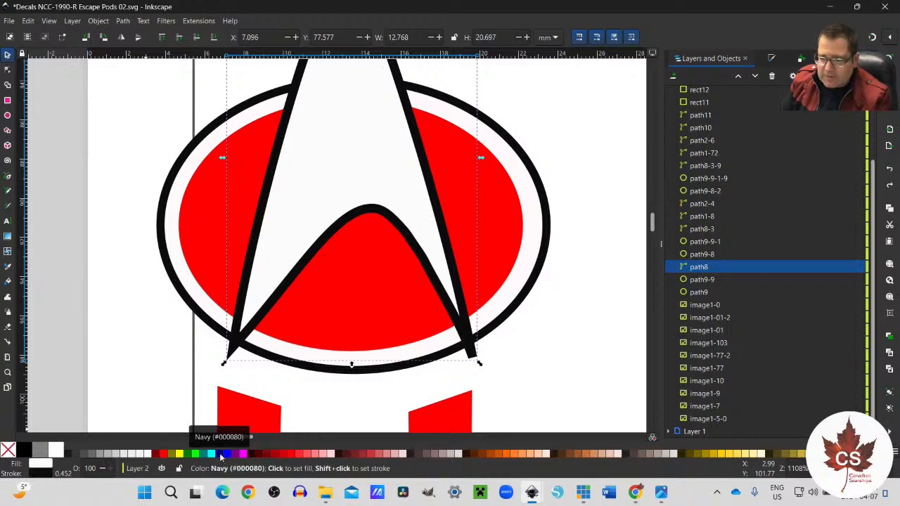
shift+click(220, 456)
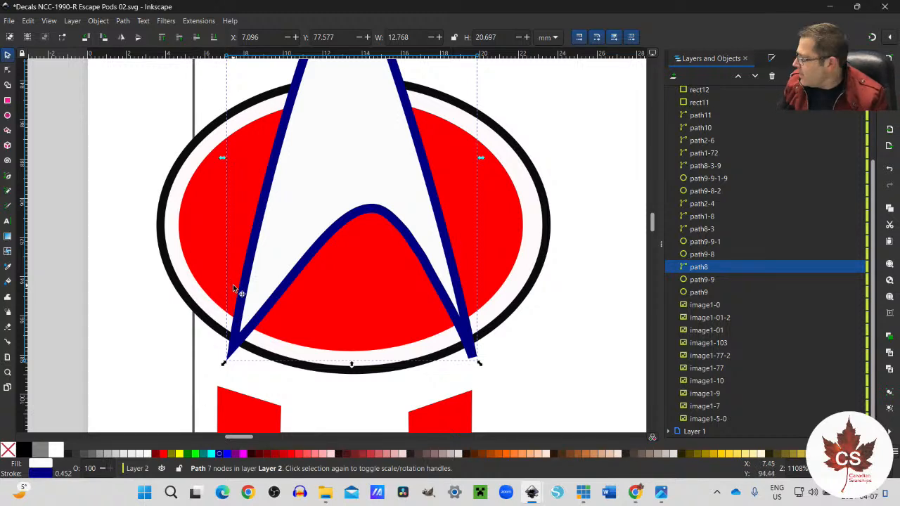
click(660, 493)
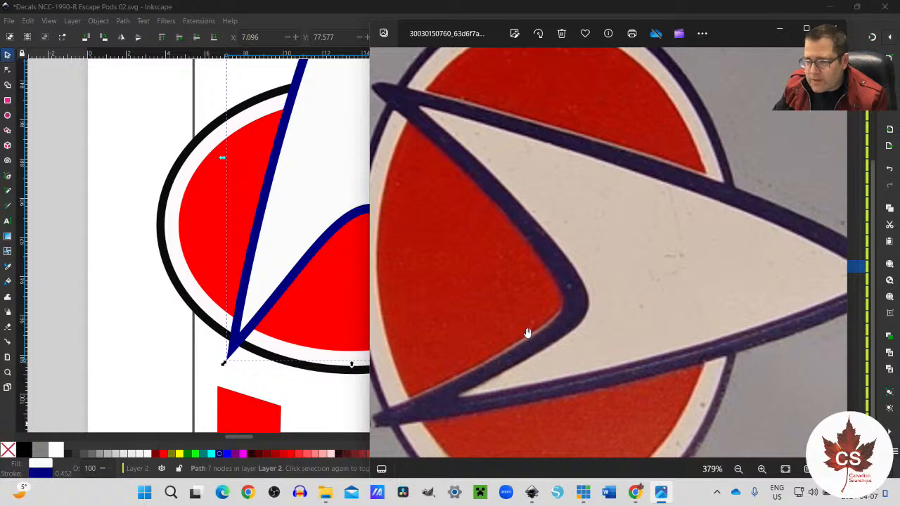
click(282, 17)
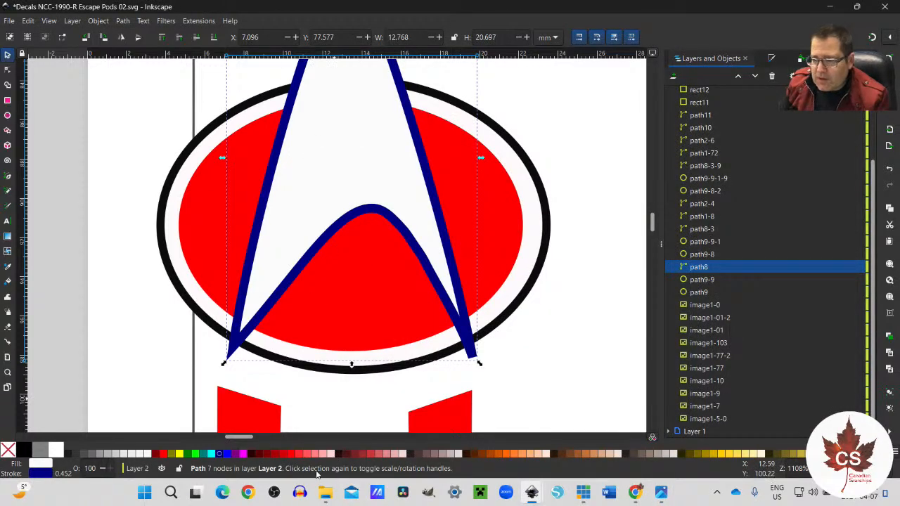
Step: Darken the arrowhead's navy stroke to a lightness of 15
click(48, 476)
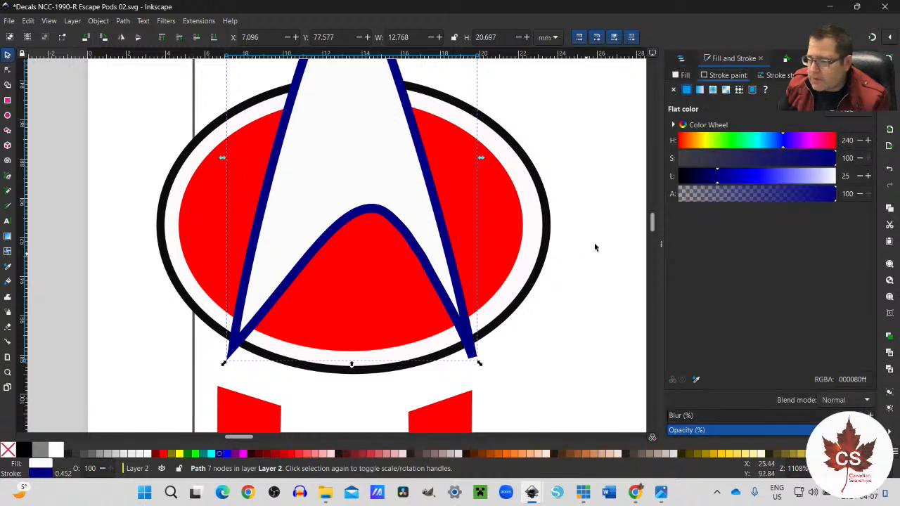
click(708, 181)
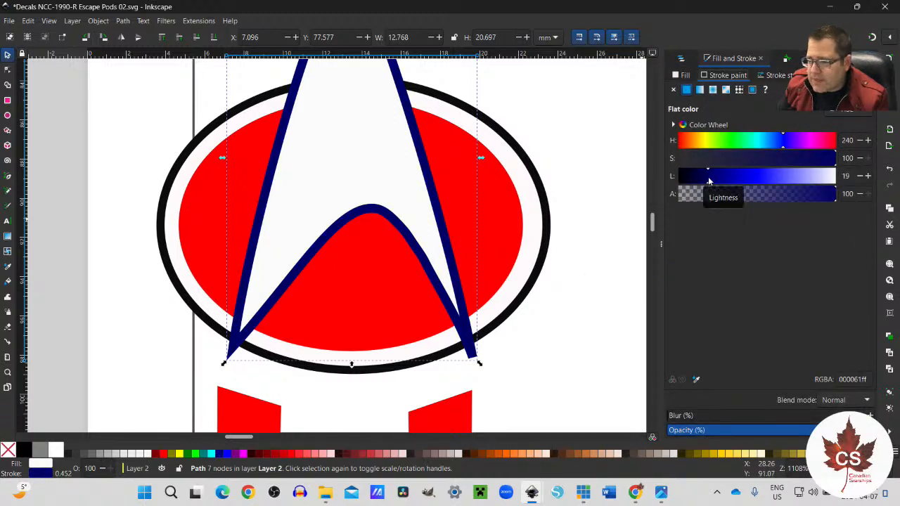
drag(709, 182, 703, 182)
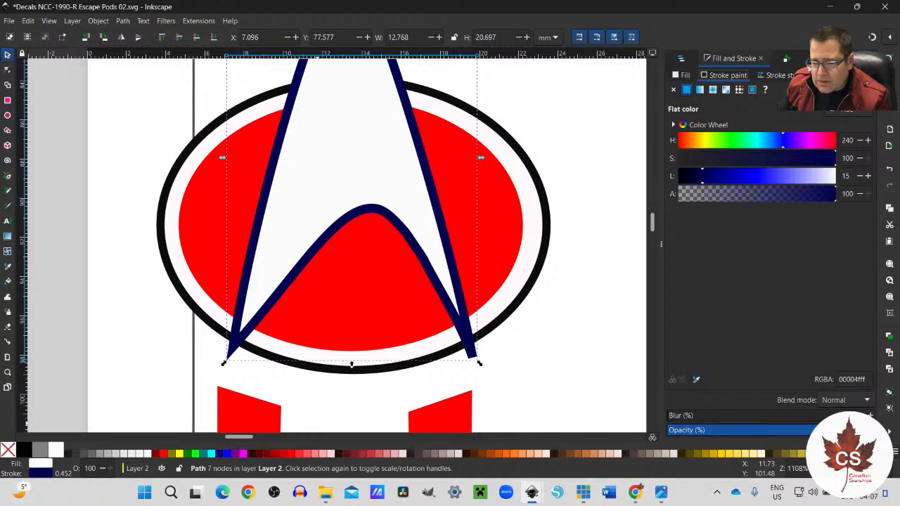
right_click(44, 475)
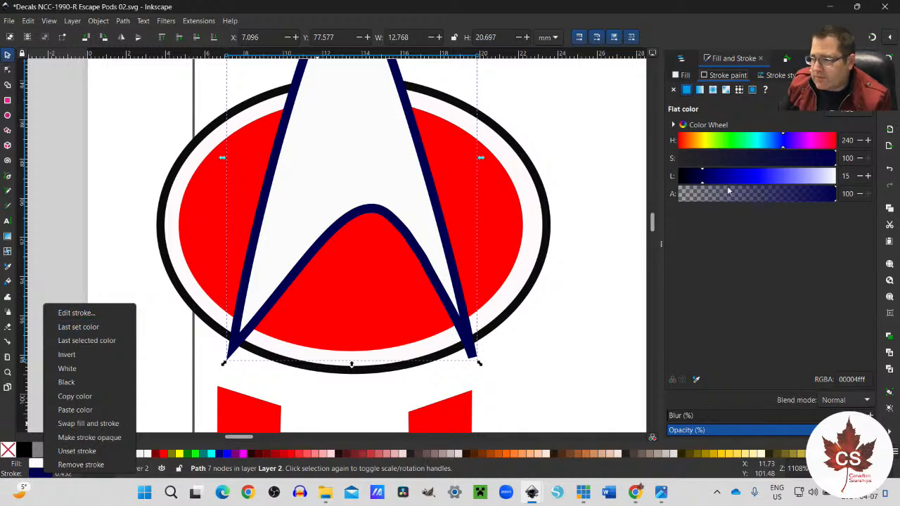
click(736, 278)
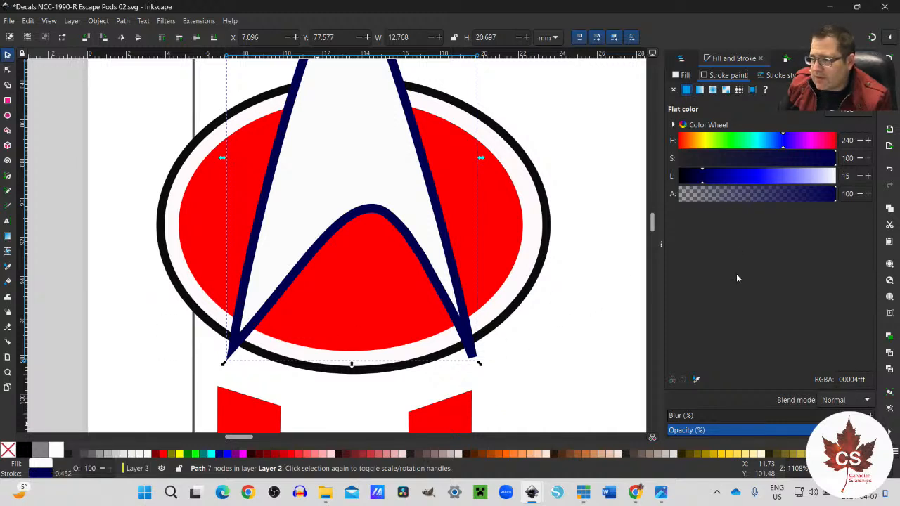
Step: Apply the same dark navy stroke colour to the outer oval of this emblem
click(346, 374)
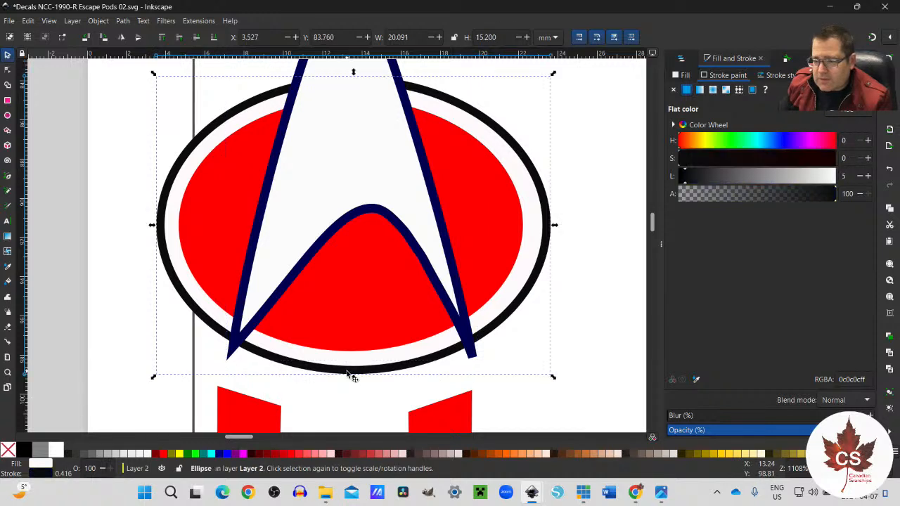
right_click(41, 477)
click(70, 332)
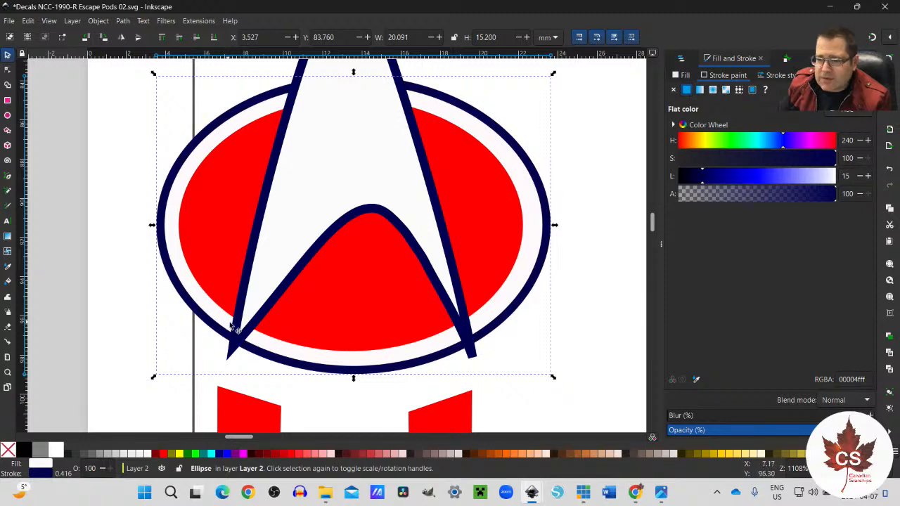
ctrl+scroll(227, 325, up, 2)
ctrl+scroll(226, 341, down, 3)
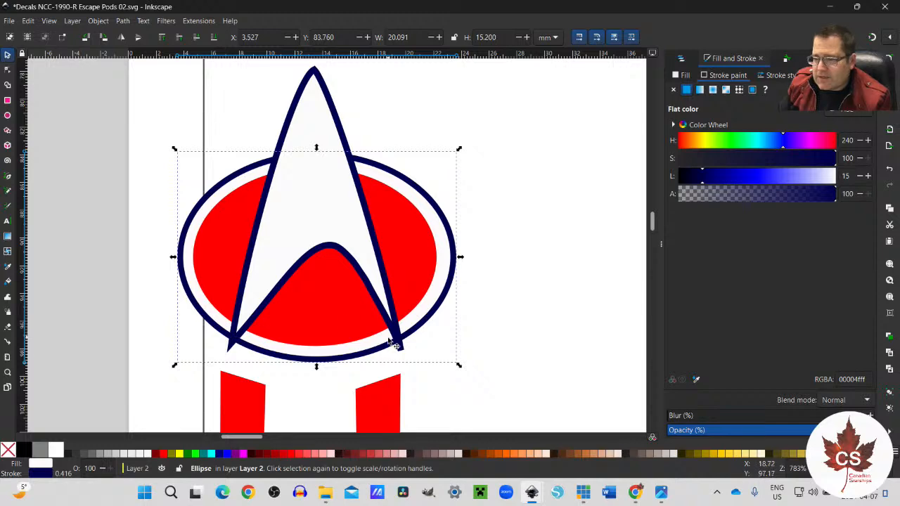
Step: Apply the dark navy stroke to the arrowhead of the first of the two emblems beside the NCC-1990-R registry
mouse_move(250, 437)
mouse_down()
mouse_move(307, 441)
mouse_move(255, 432)
mouse_up()
ctrl+scroll(268, 317, down, 4)
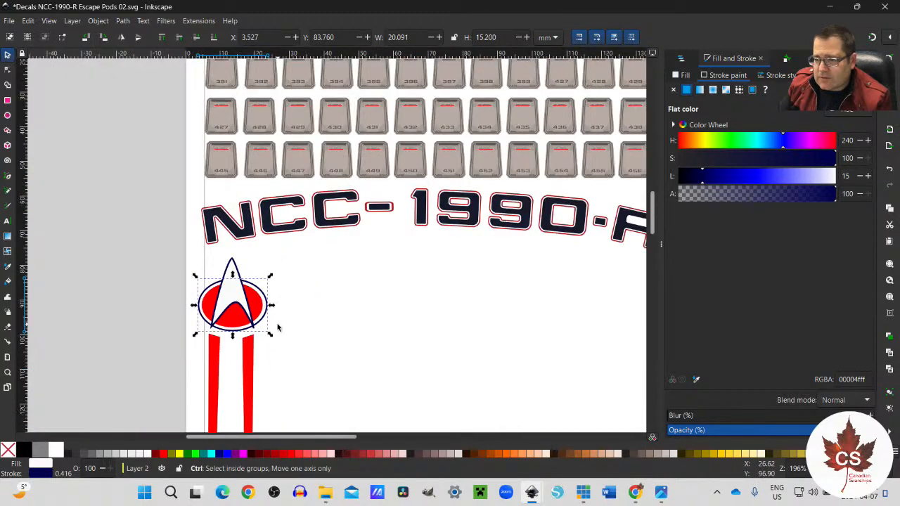
drag(240, 435, 344, 436)
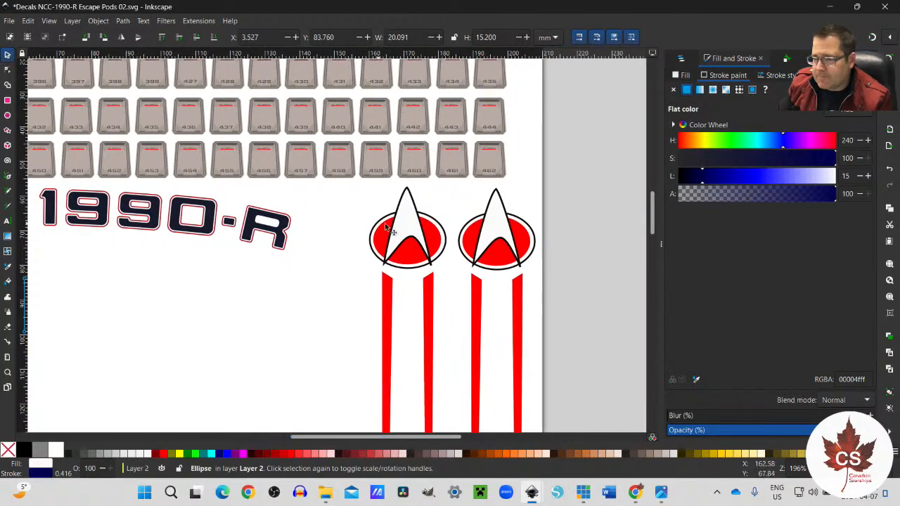
ctrl+scroll(384, 223, up, 4)
click(336, 267)
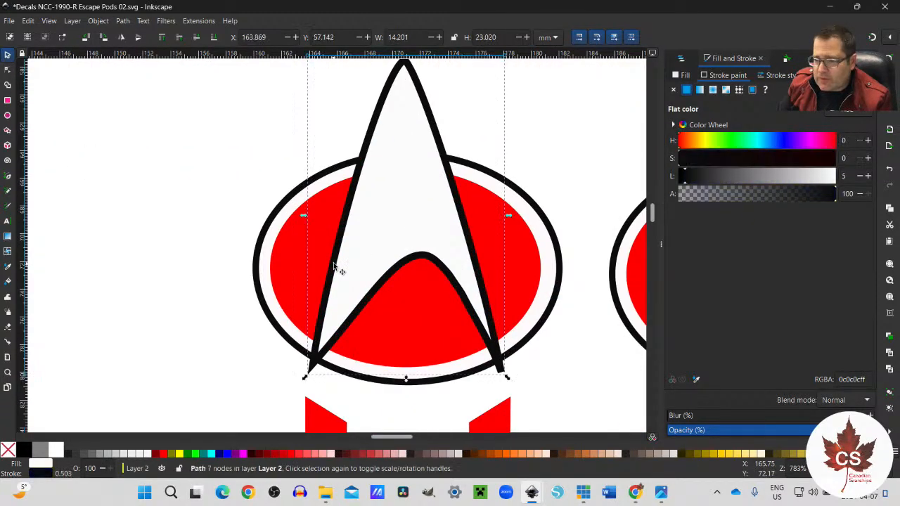
right_click(48, 474)
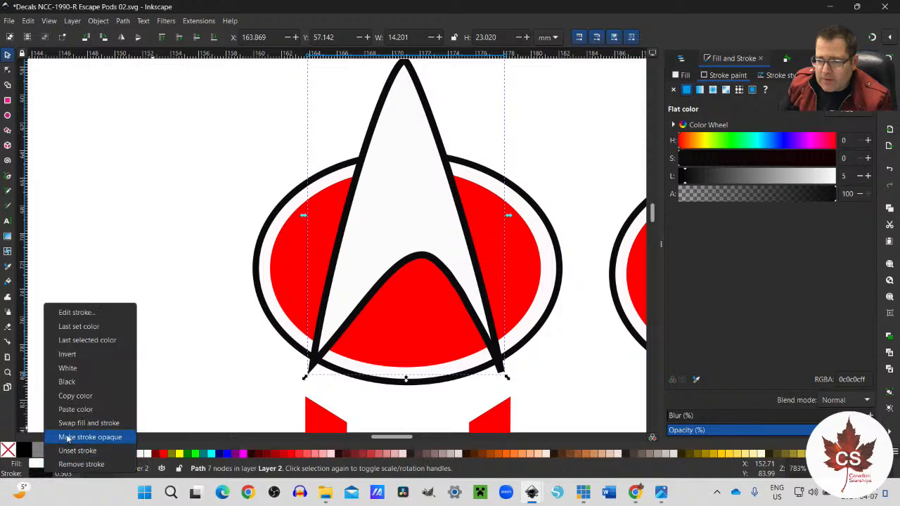
click(84, 341)
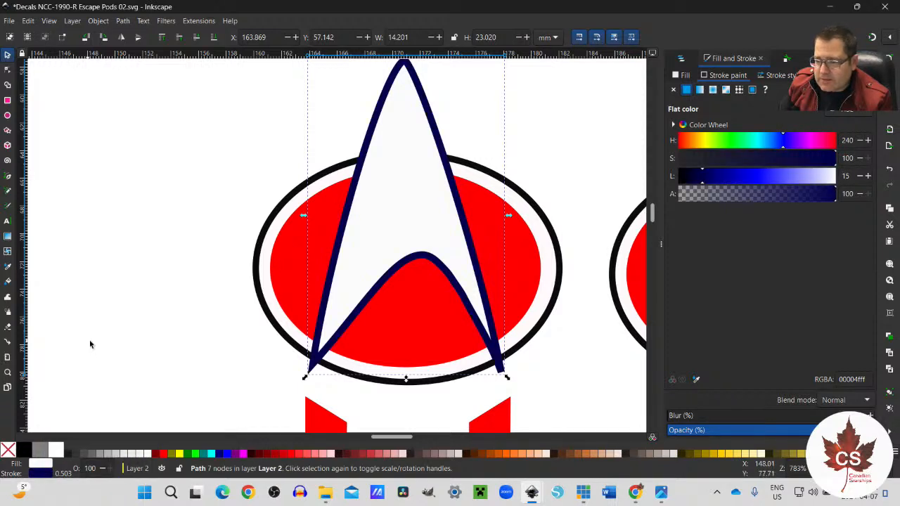
Step: Recolour the outline of that emblem's outer oval with the same dark navy
click(286, 341)
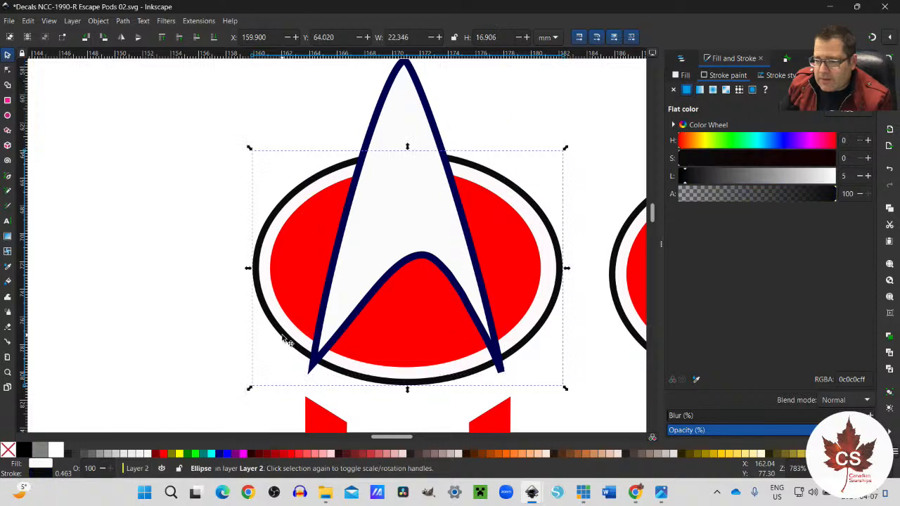
right_click(42, 474)
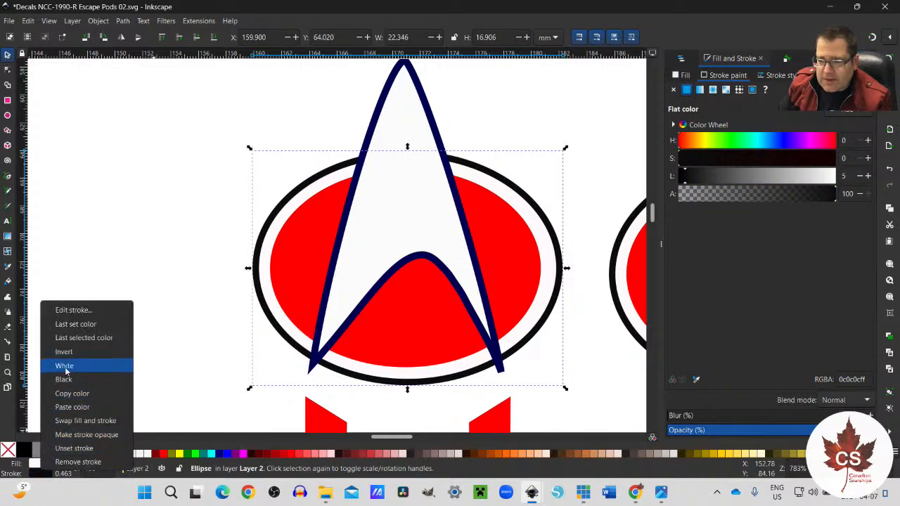
click(88, 339)
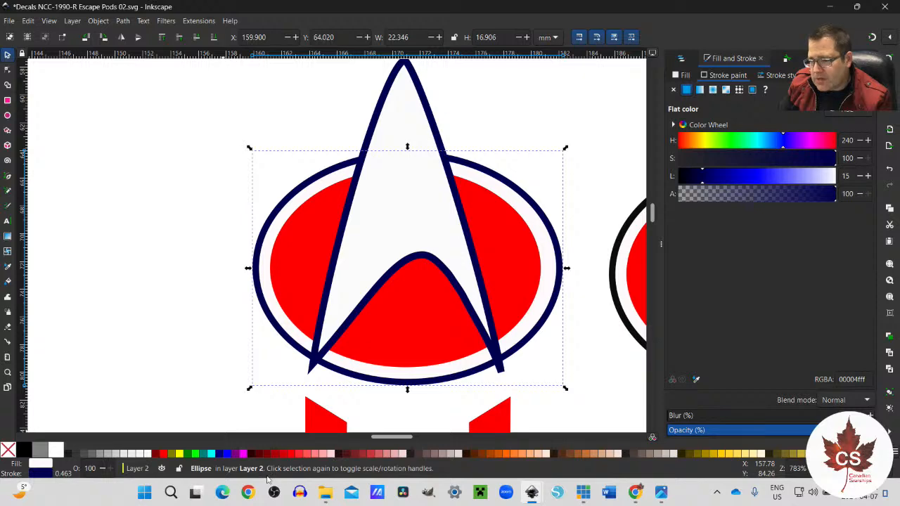
Step: Apply the dark navy stroke to the arrowhead of the rightmost emblem on the page
drag(395, 437, 415, 437)
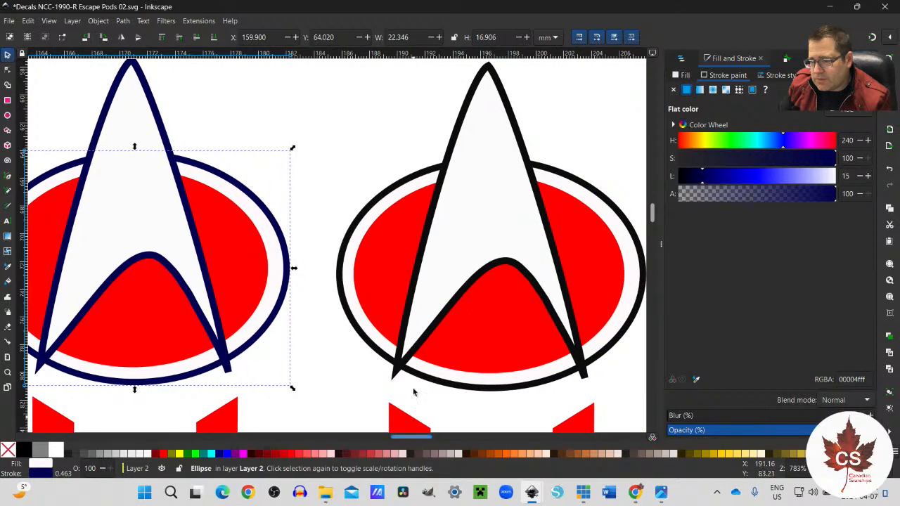
click(404, 365)
right_click(404, 366)
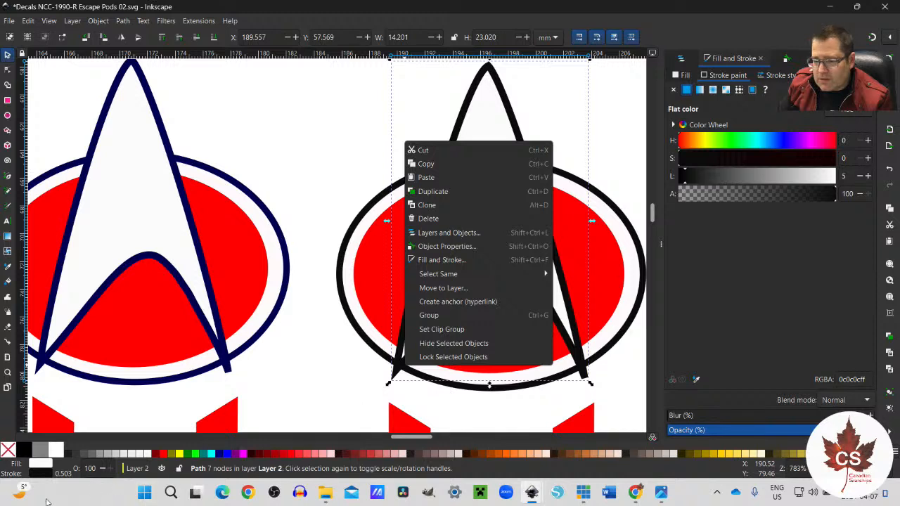
click(43, 475)
right_click(45, 476)
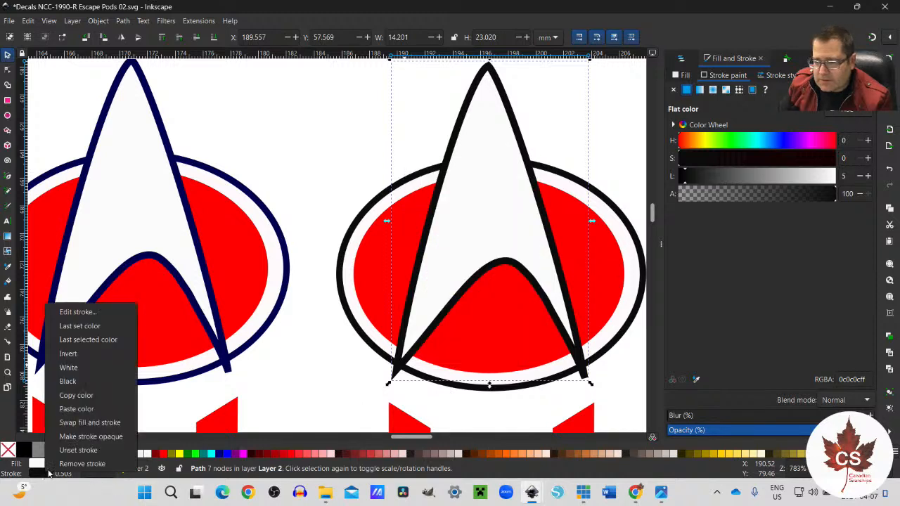
click(77, 339)
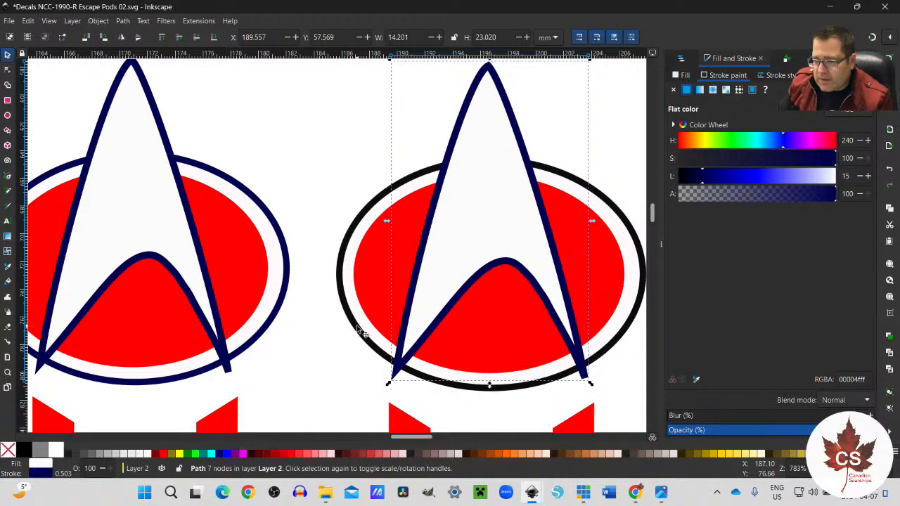
Step: Apply the last selected dark navy colour to the outer oval's stroke on the rightmost emblem
click(361, 332)
right_click(358, 329)
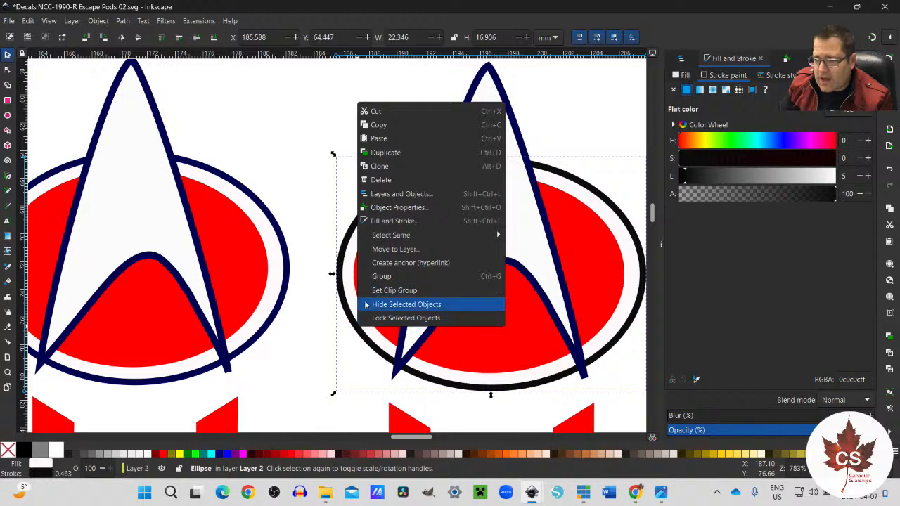
click(364, 339)
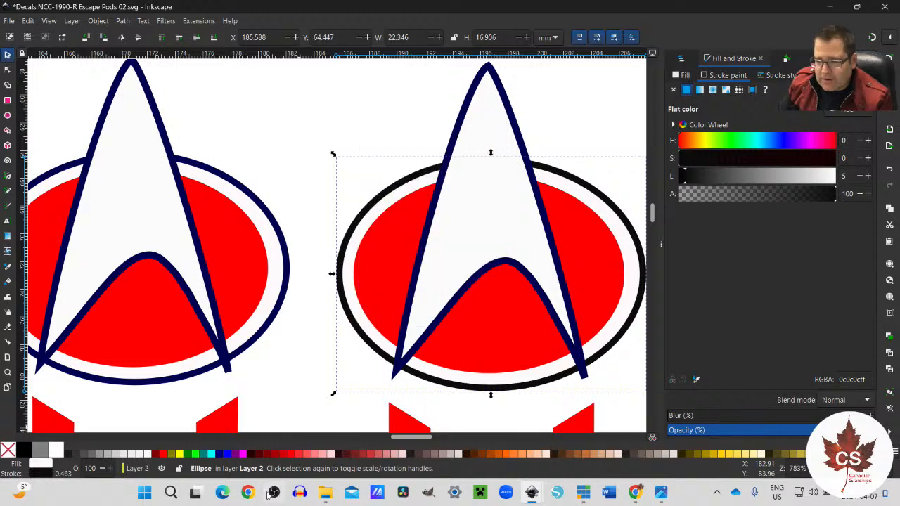
right_click(43, 476)
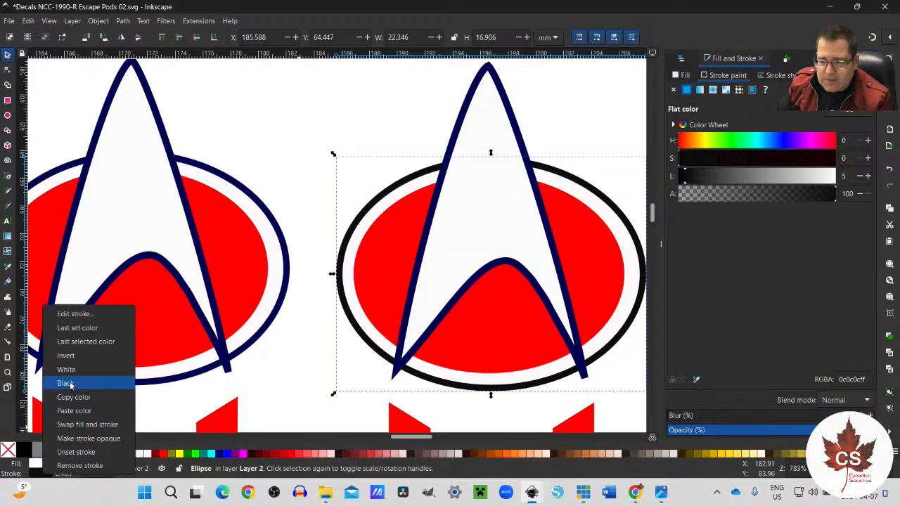
click(73, 342)
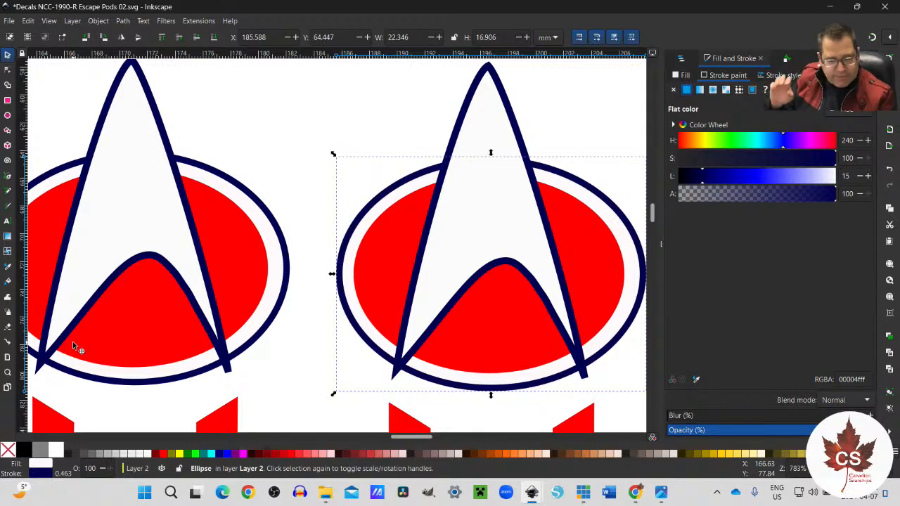
Step: Compare the recoloured emblems beside the NCC-1990-R registry with the emblem in the reference photo, switching to the photo viewer
key(ctrl)
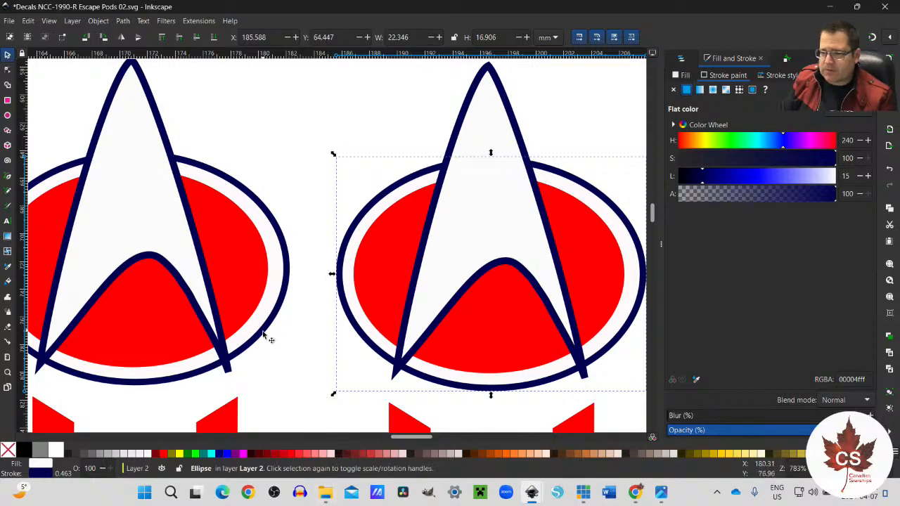
scroll(267, 341, down, 4)
scroll(269, 345, down, 1)
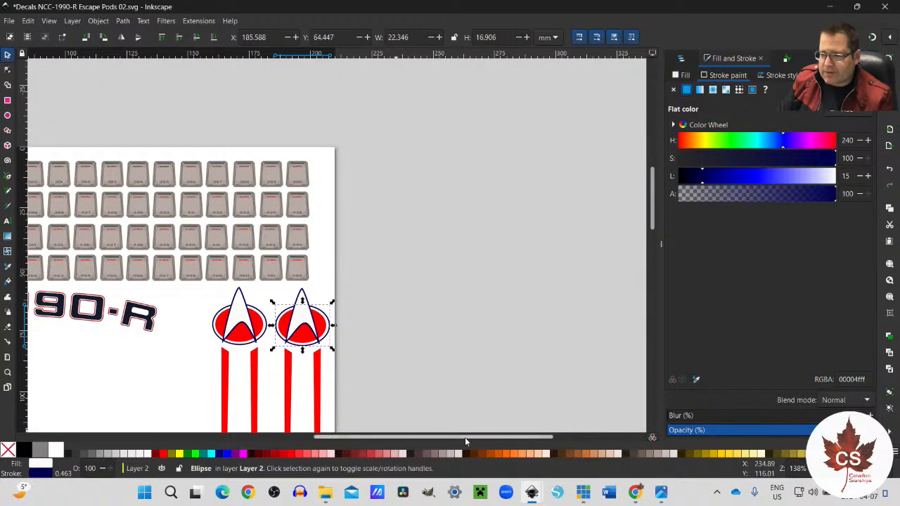
drag(464, 437, 352, 436)
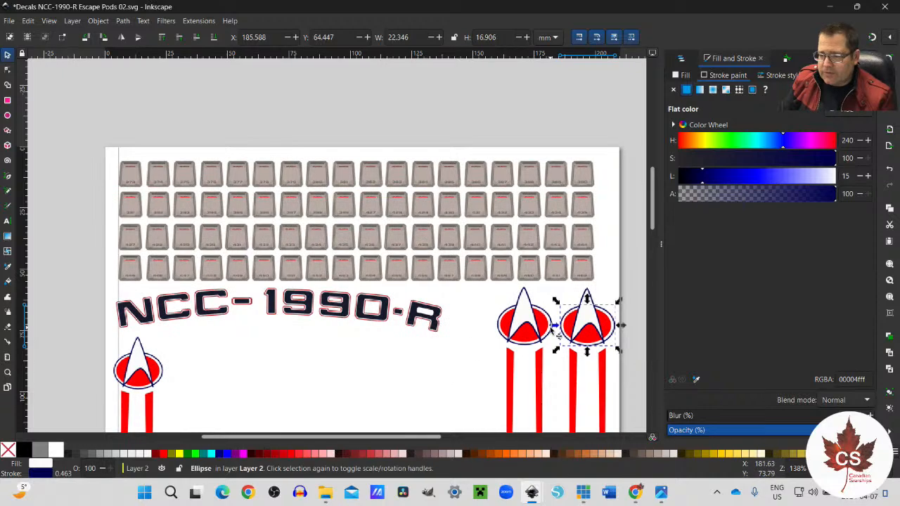
scroll(558, 335, up, 4)
scroll(550, 331, down, 4)
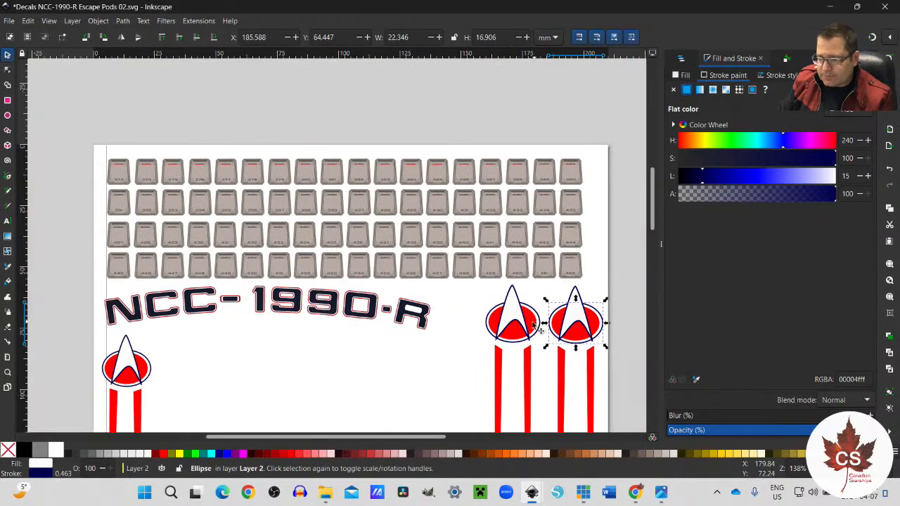
mouse_move(661, 492)
click(665, 431)
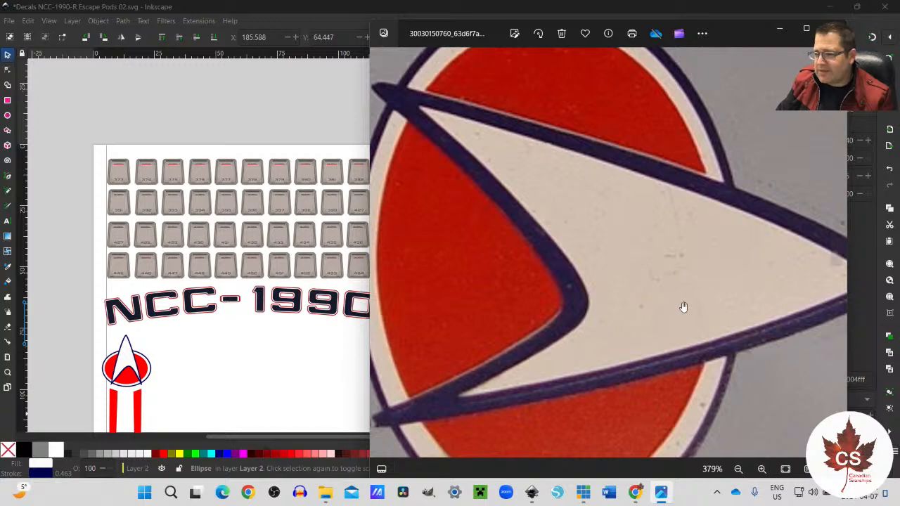
scroll(683, 308, down, 2)
scroll(683, 308, down, 4)
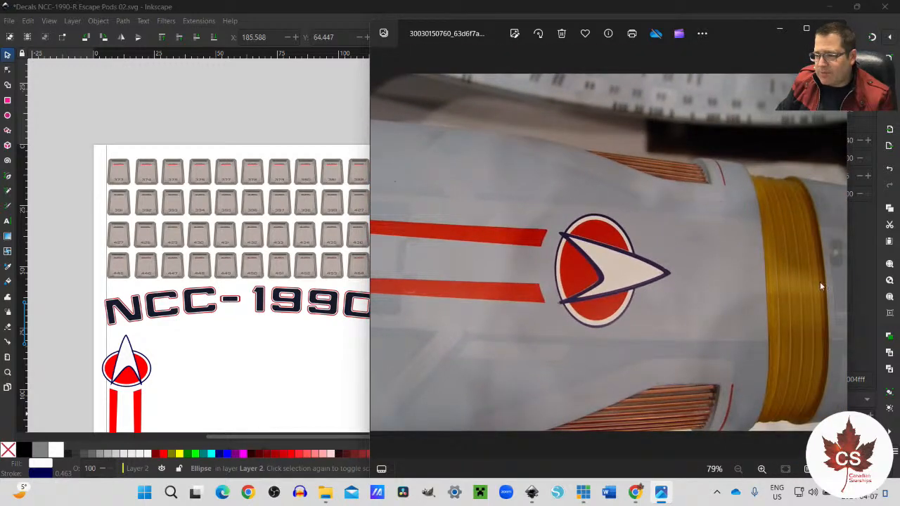
Step: Browse the reference photos to the one with 1701-D between yellow bars and examine the lettering's colour up close
click(836, 253)
click(837, 253)
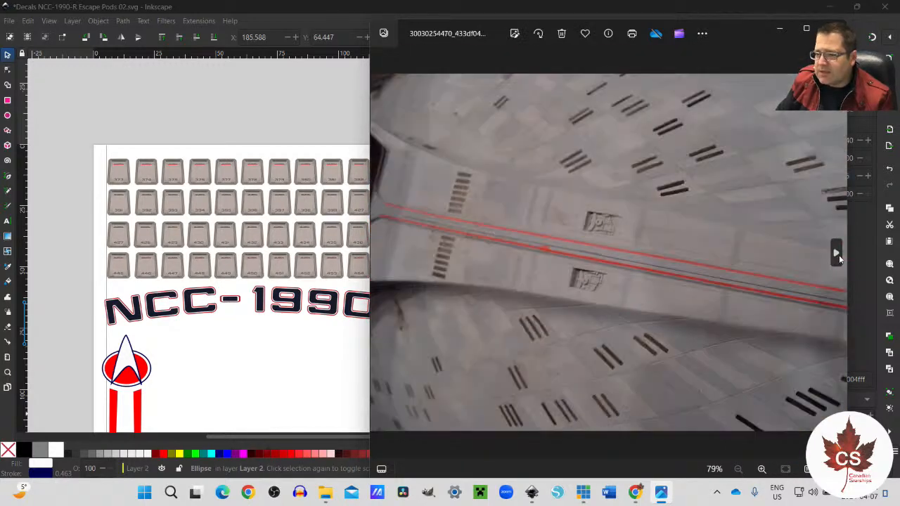
click(837, 253)
click(837, 253)
click(837, 253)
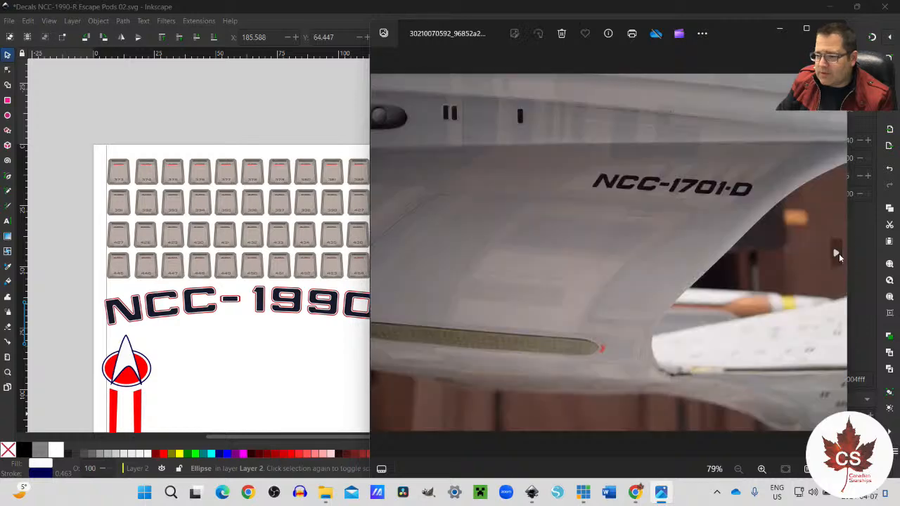
click(836, 253)
click(839, 253)
click(839, 253)
click(839, 253)
click(839, 254)
click(839, 253)
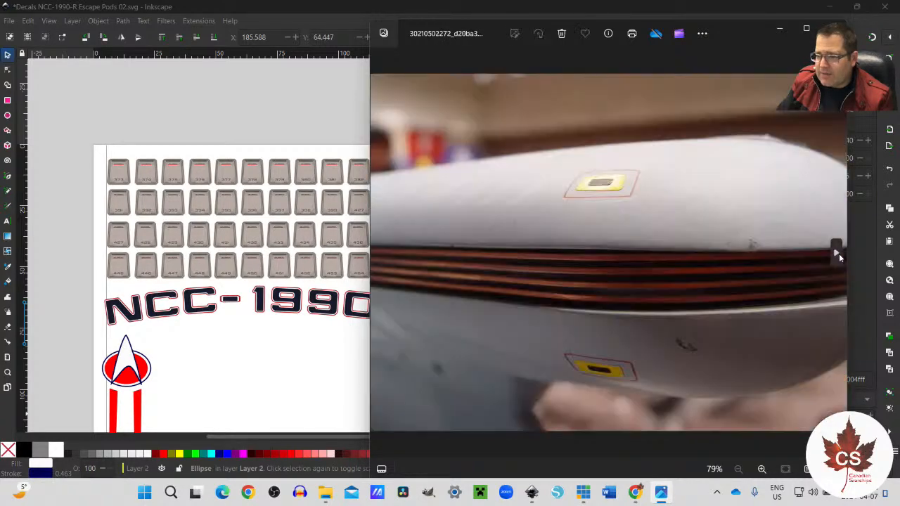
click(839, 253)
click(839, 253)
click(839, 254)
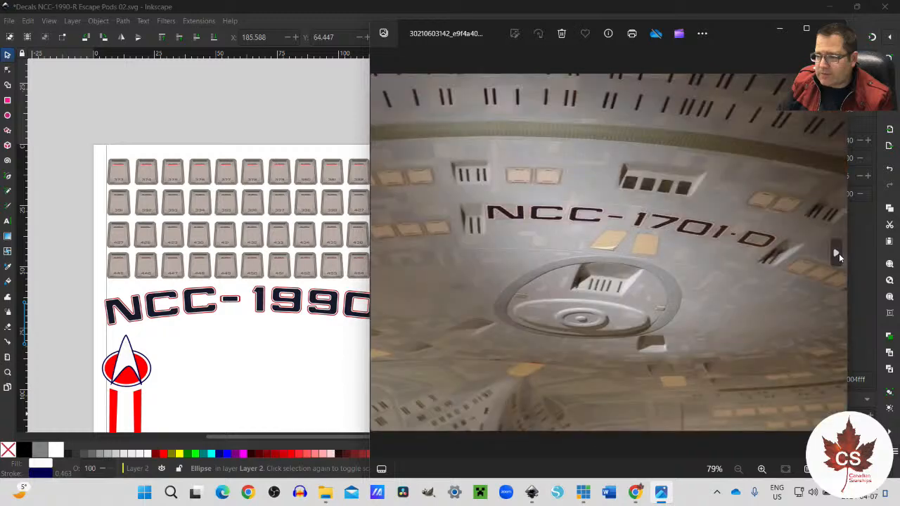
click(839, 253)
click(839, 253)
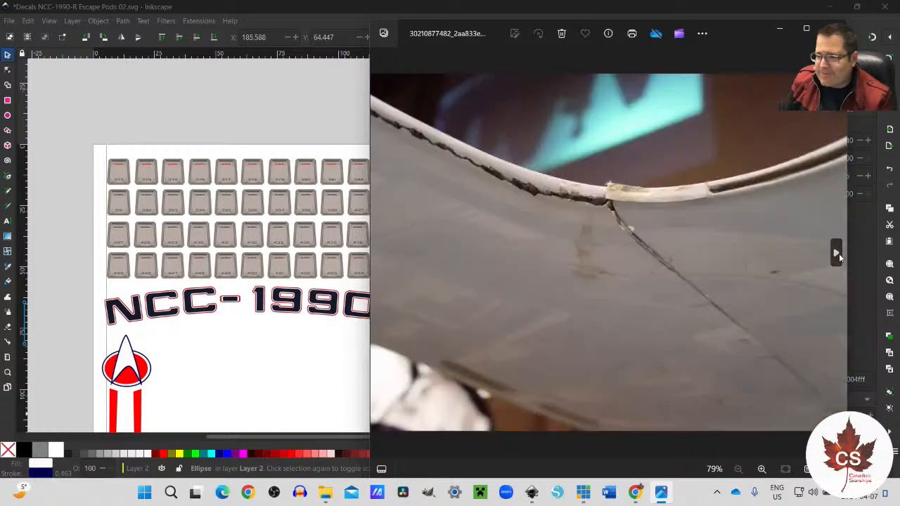
click(838, 253)
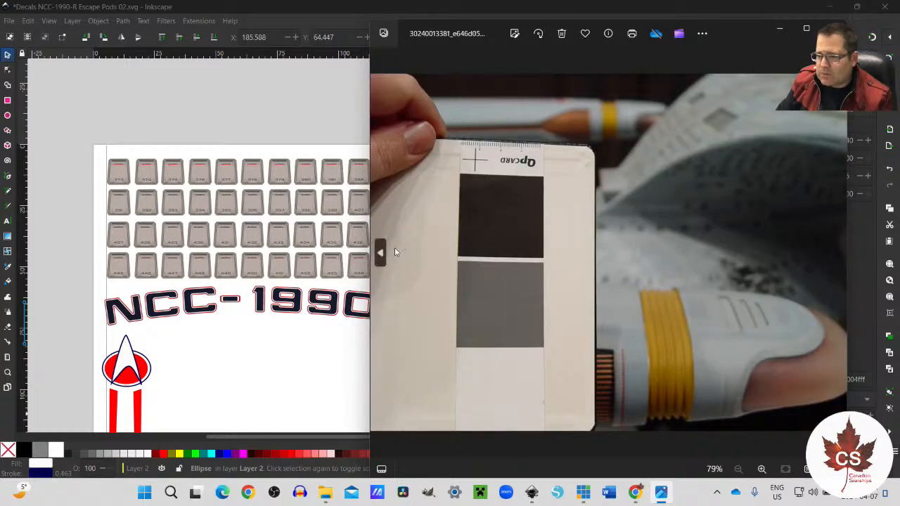
click(381, 253)
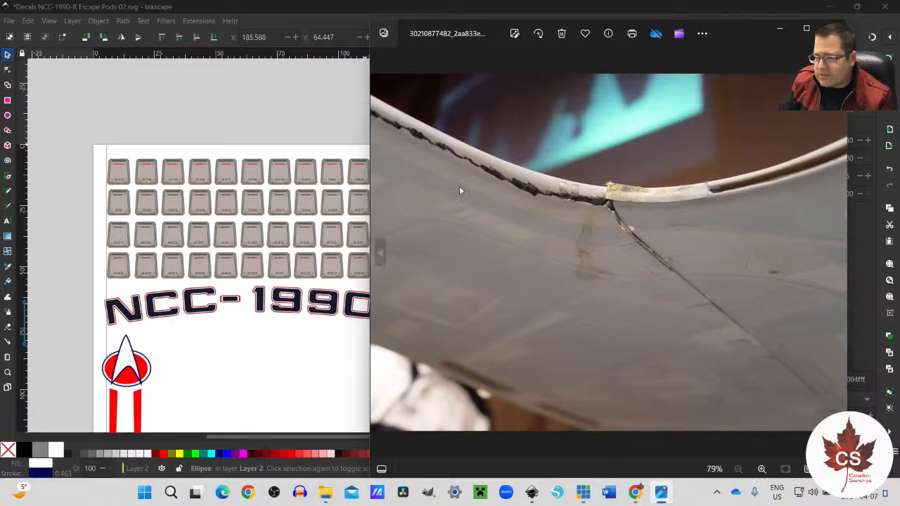
click(836, 253)
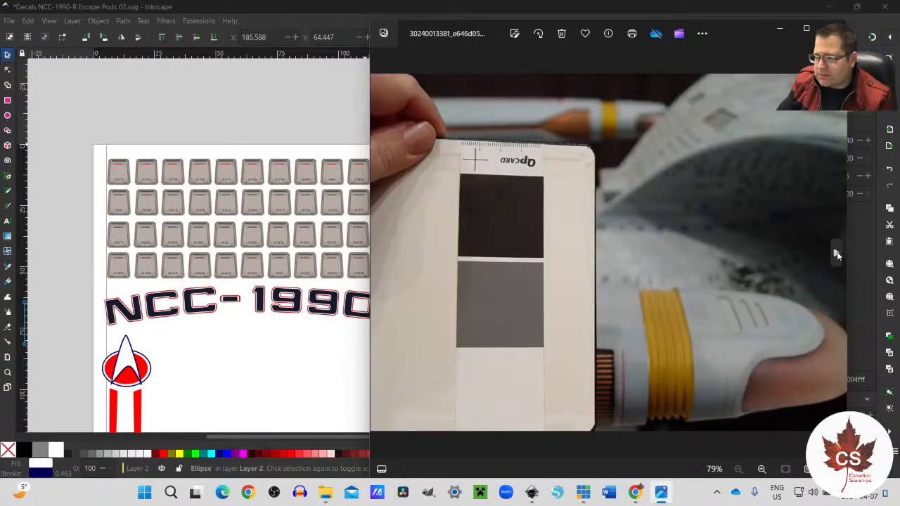
click(837, 253)
click(836, 253)
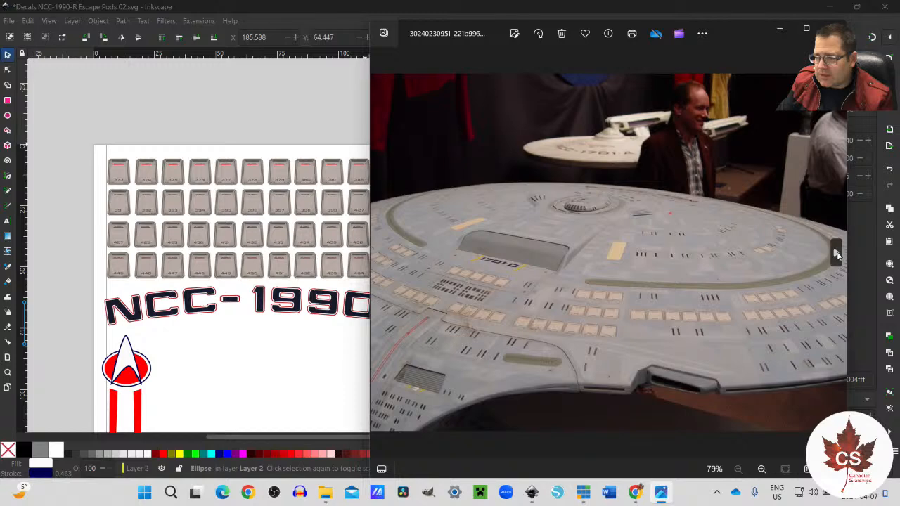
click(837, 253)
click(837, 254)
click(837, 253)
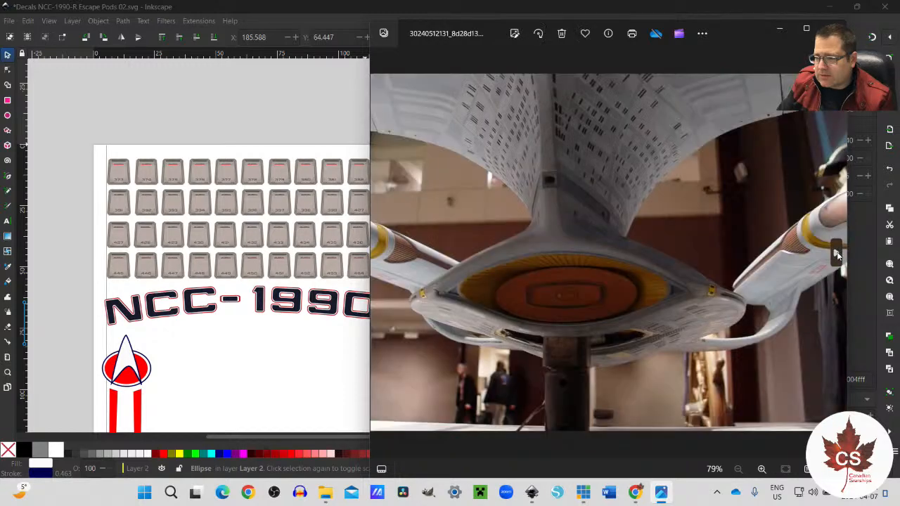
click(836, 253)
click(836, 253)
click(836, 253)
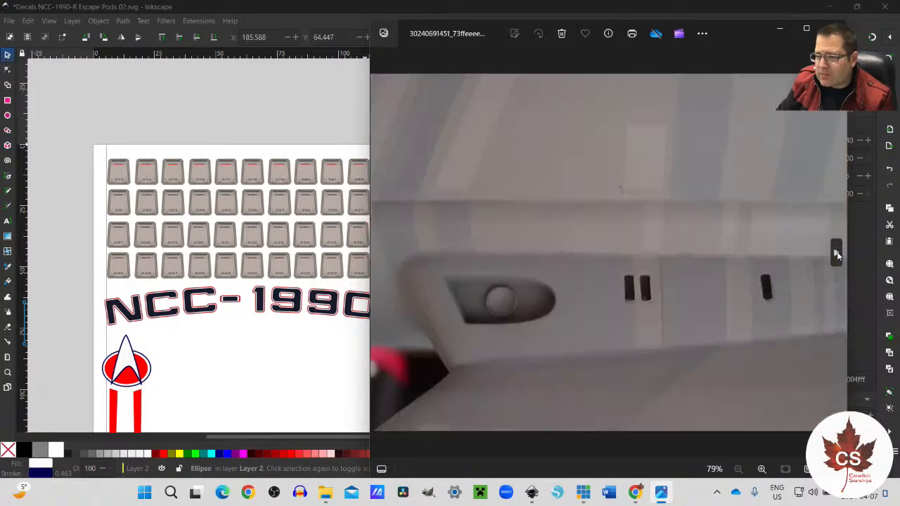
click(836, 253)
click(837, 253)
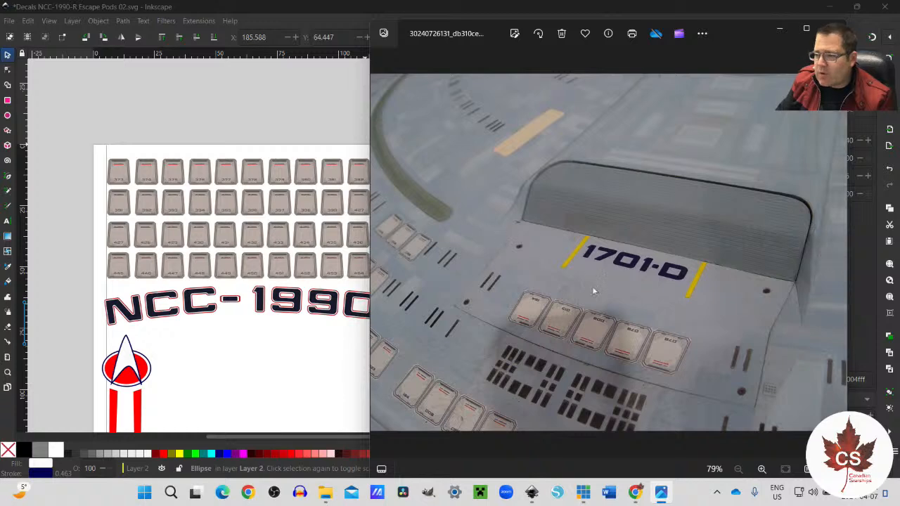
scroll(583, 282, up, 5)
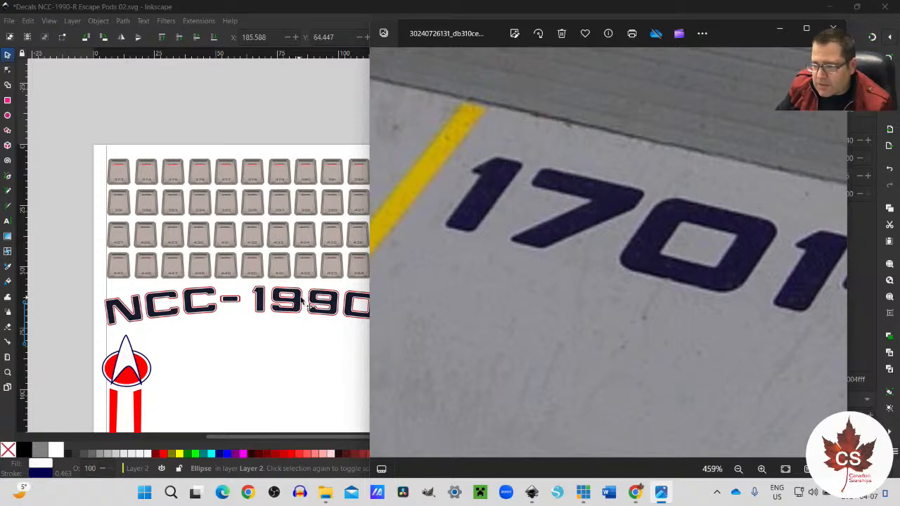
scroll(496, 290, down, 8)
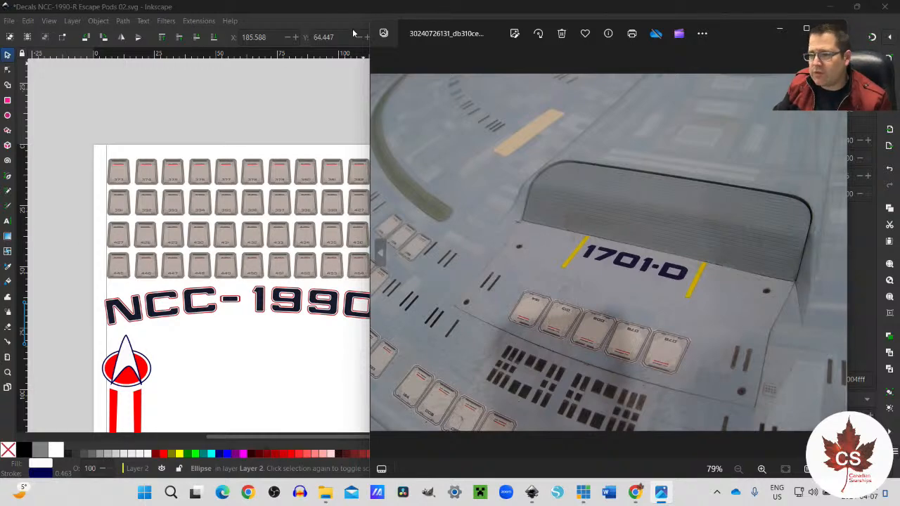
Step: Switch to Decal Artwork 01.svg in Inkscape and compare its scanned 1701-D marking with the reference photo
click(338, 8)
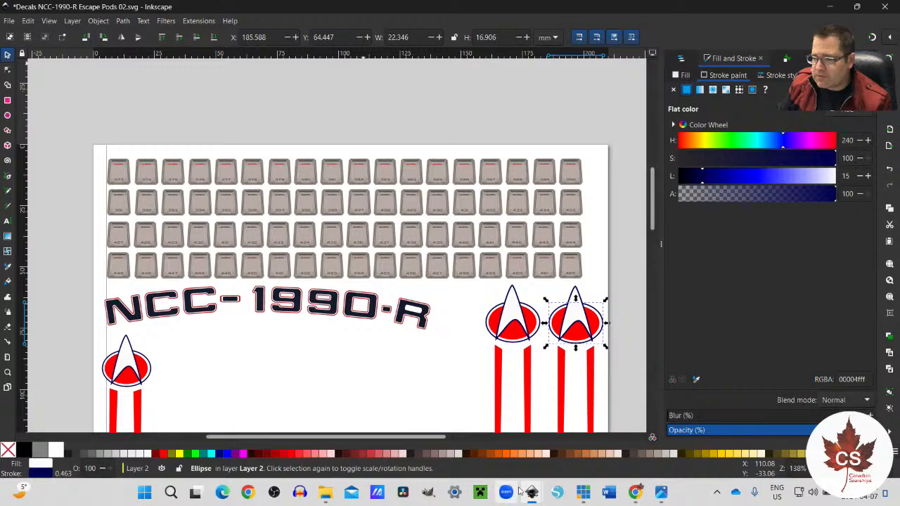
mouse_move(531, 492)
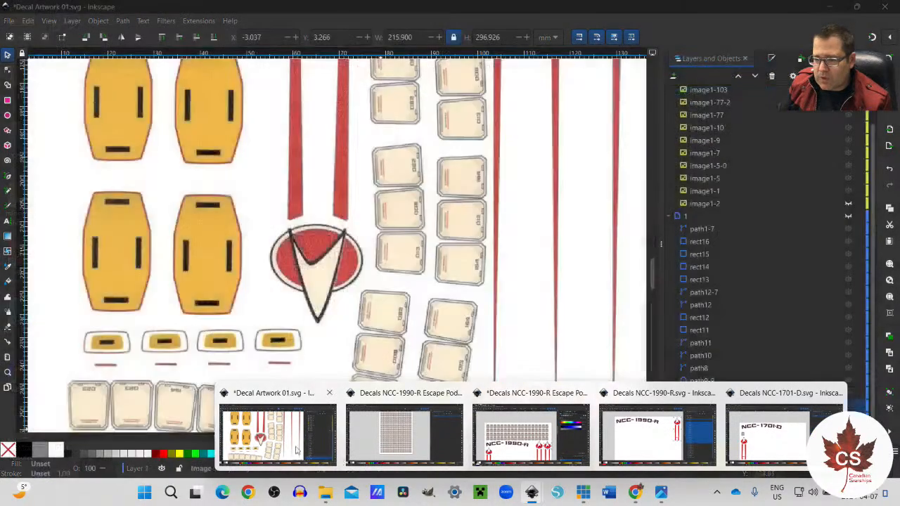
click(279, 436)
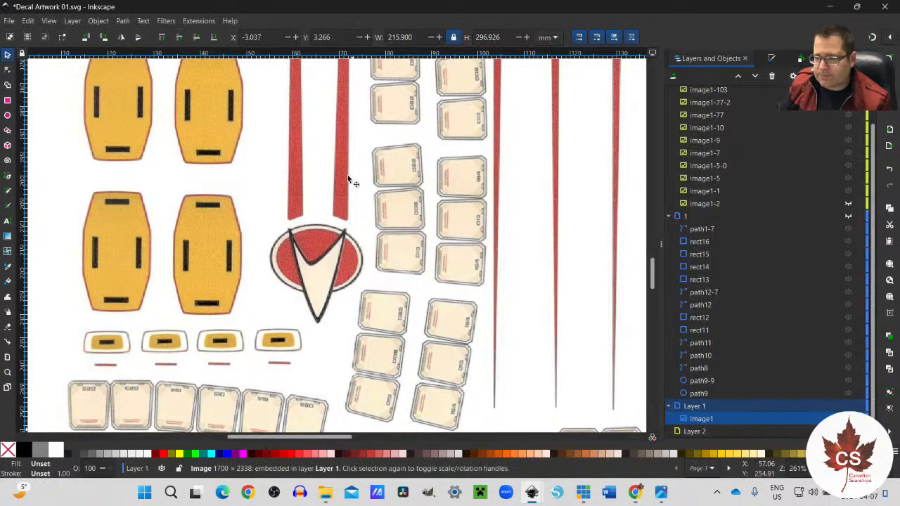
scroll(300, 264, down, 4)
scroll(315, 274, up, 4)
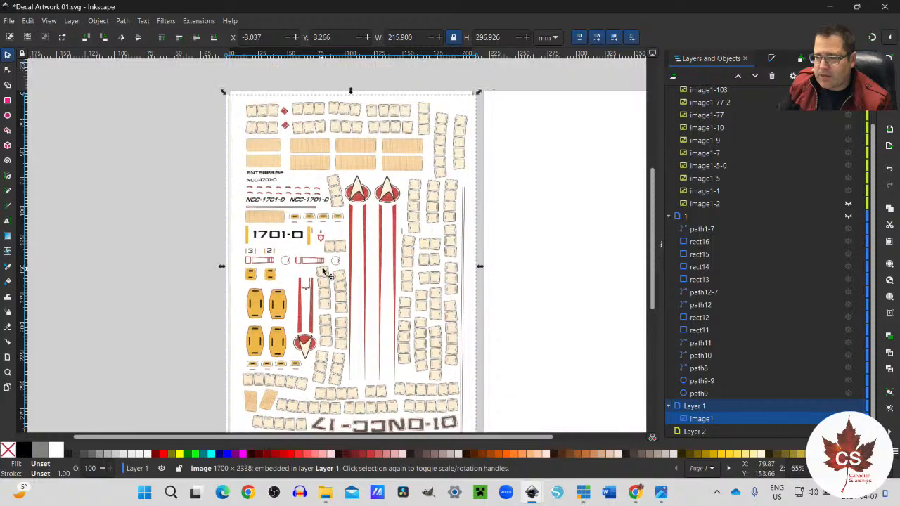
scroll(274, 309, up, 1)
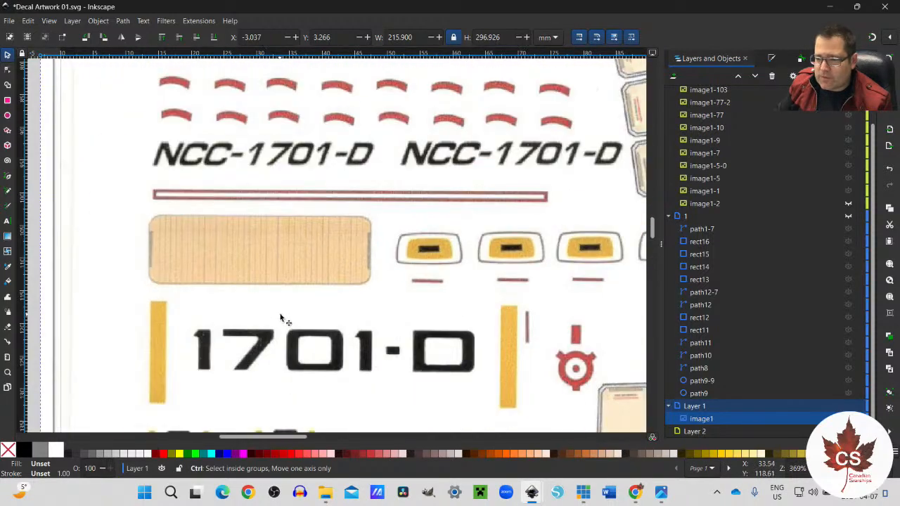
scroll(363, 373, down, 1)
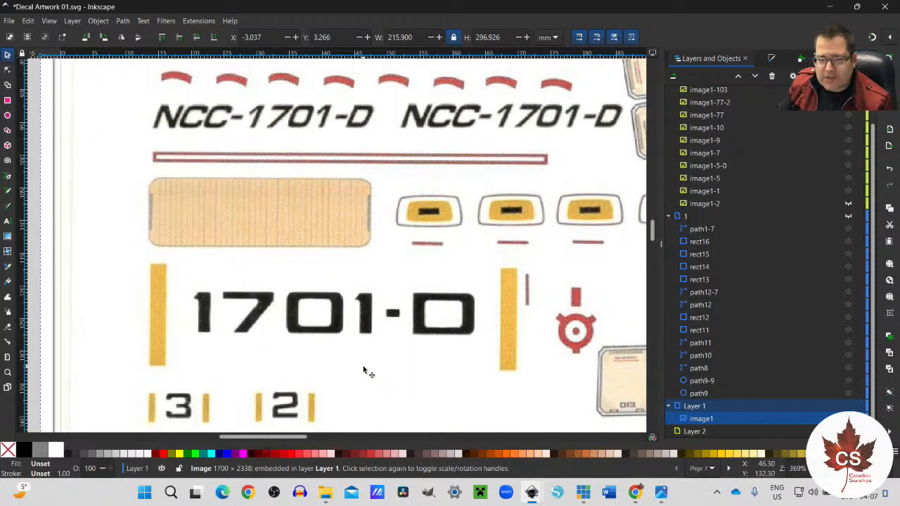
click(661, 492)
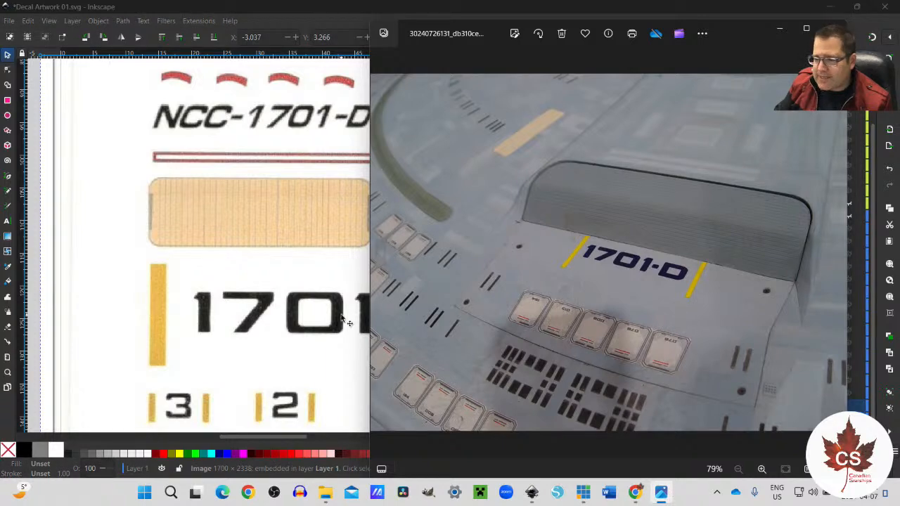
click(334, 368)
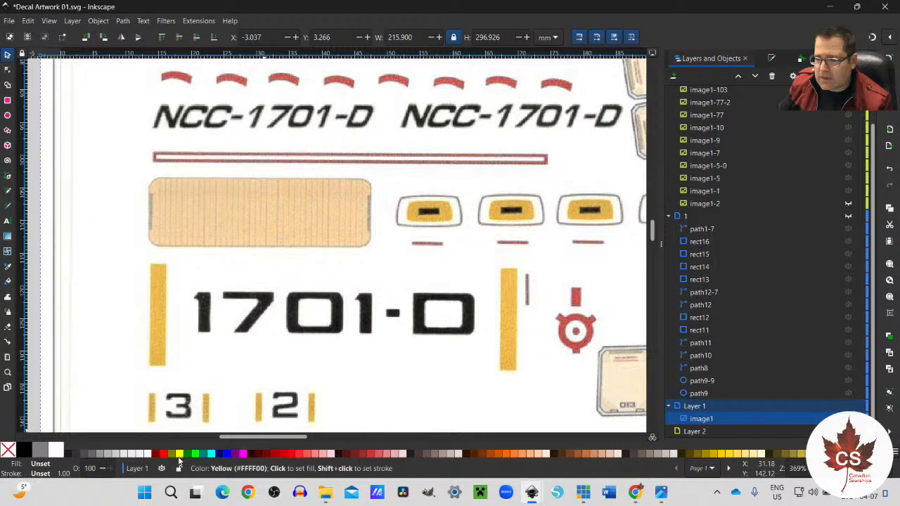
Step: Draw a rectangle about 2.4 mm wide and 15.6 mm high over the yellow bar preceding the scanned 1701-D
click(7, 101)
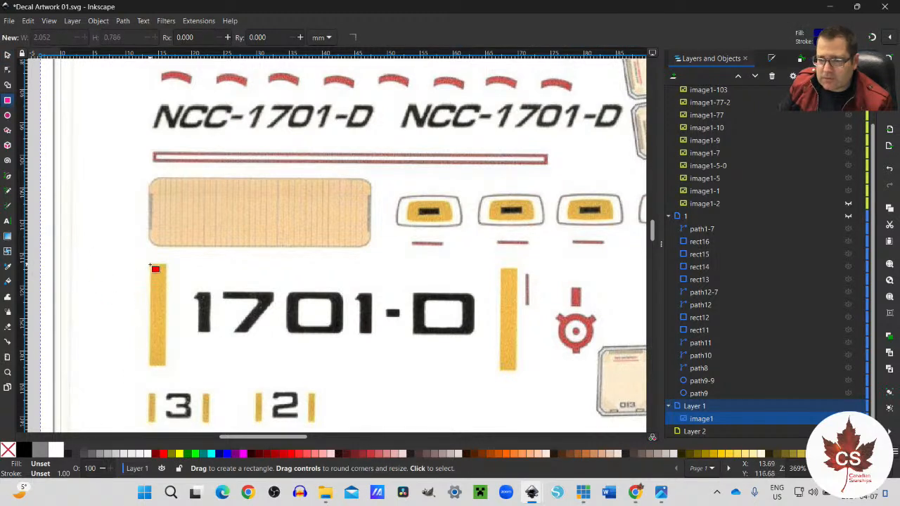
drag(150, 264, 170, 369)
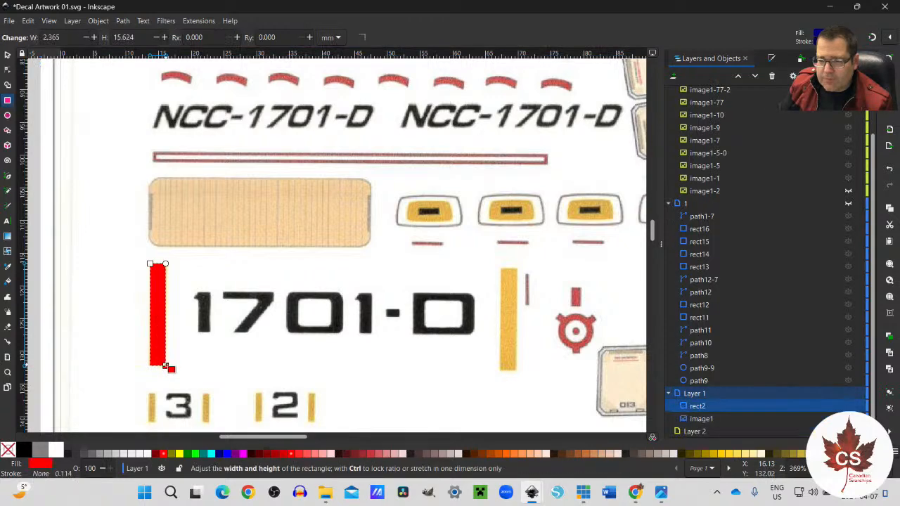
scroll(172, 362, up, 3)
scroll(172, 352, down, 1)
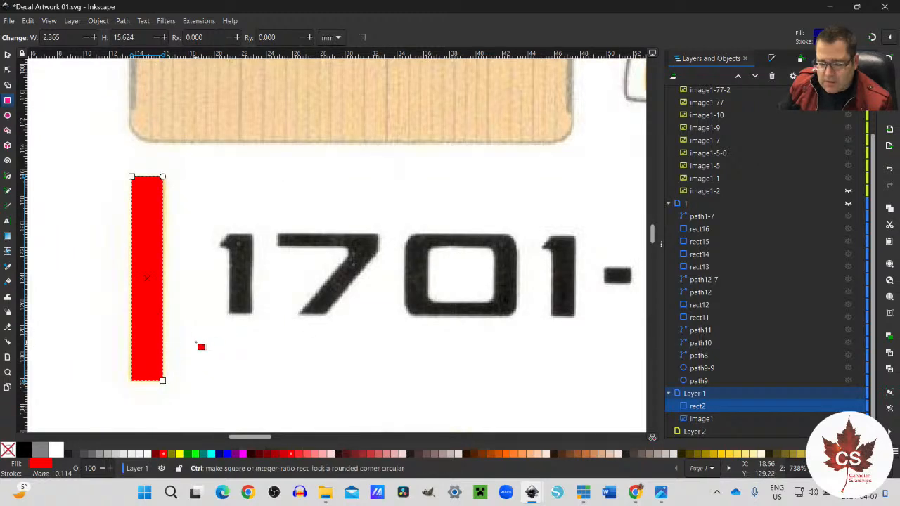
Step: Paste a copy of the red bar and place it over the scanned yellow bar following 1701-D
drag(253, 437, 276, 438)
key(ctrl+v)
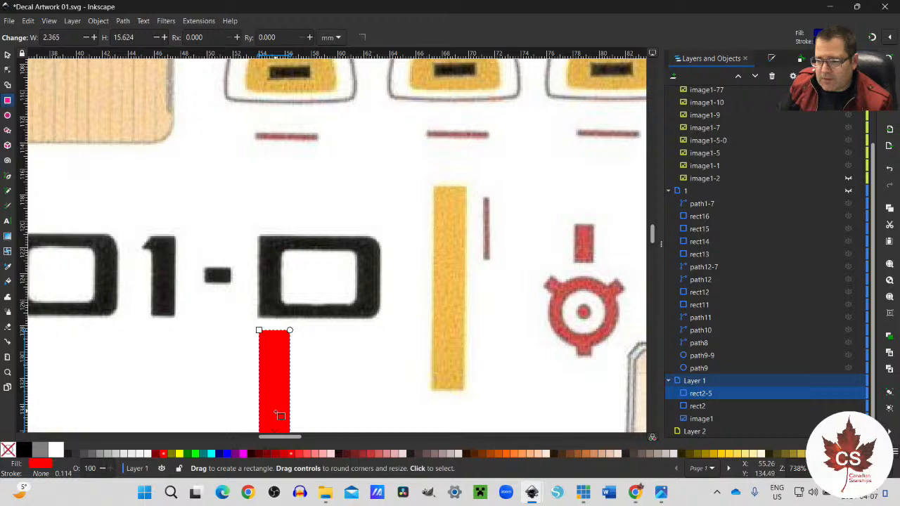
click(7, 56)
drag(266, 346, 449, 216)
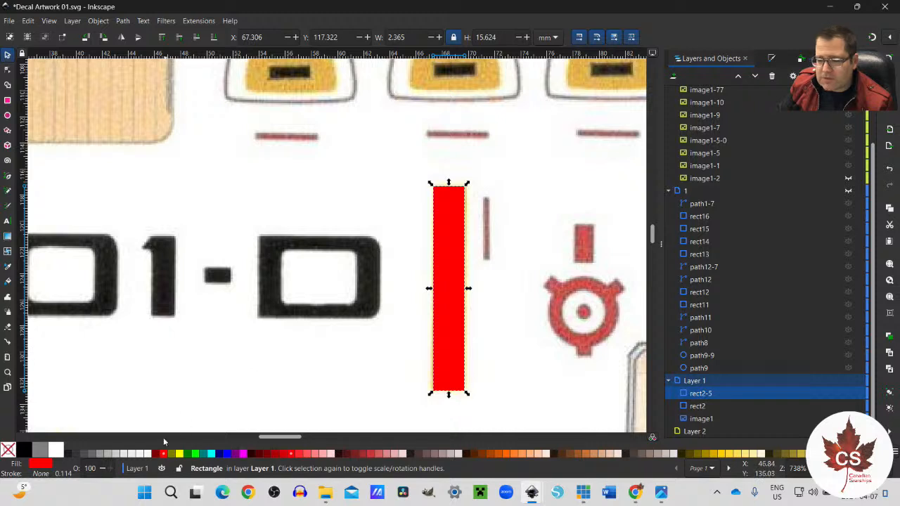
Step: Recolour the bar following 1701-D golden yellow, comparing its colour with the bars in the reference photo
click(180, 454)
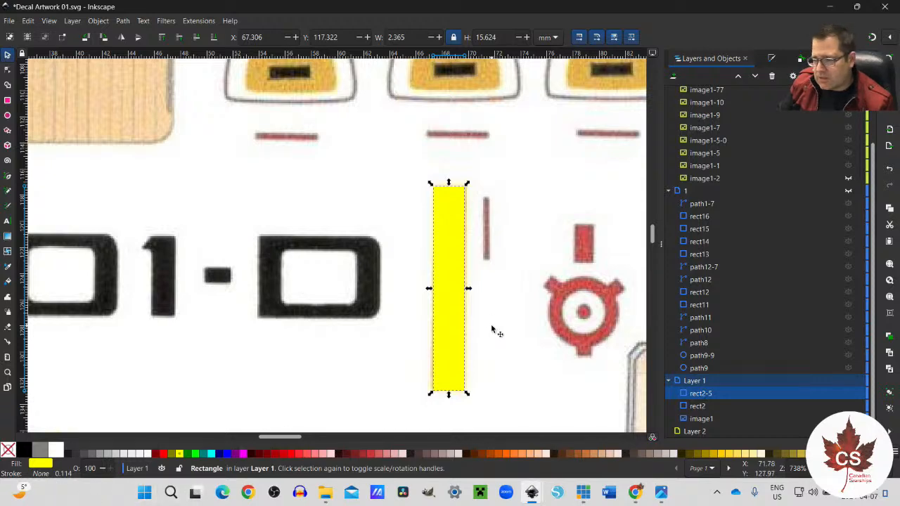
scroll(492, 329, down, 1)
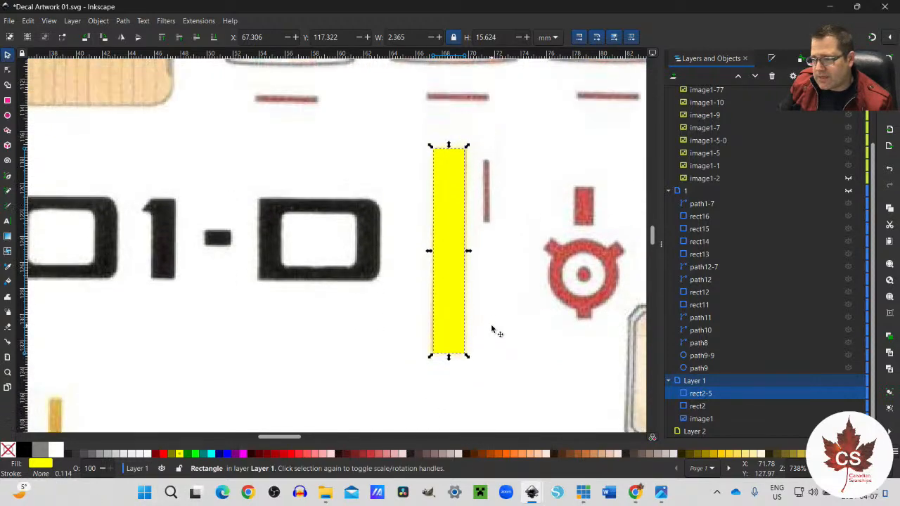
click(668, 490)
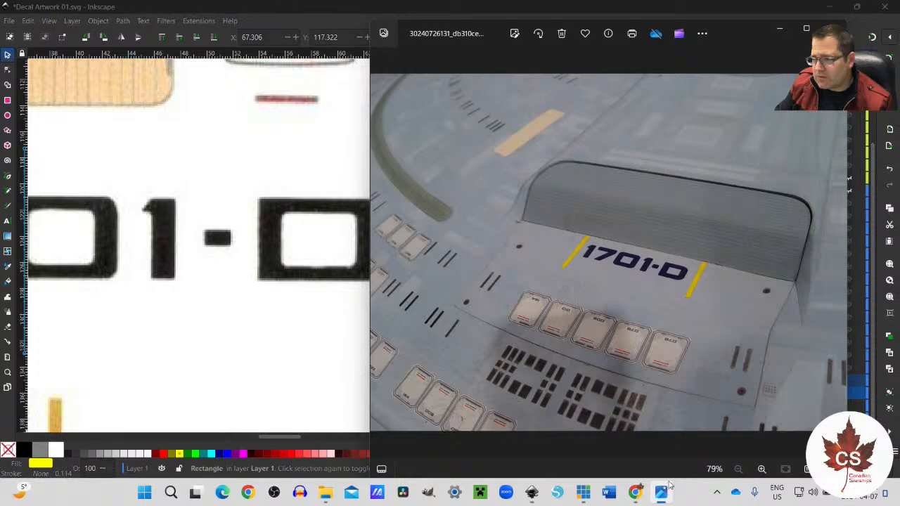
click(345, 377)
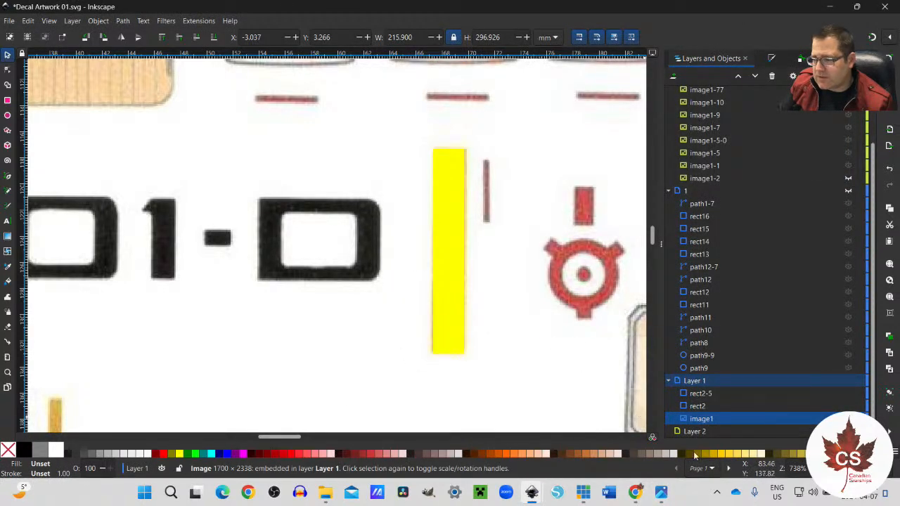
click(722, 455)
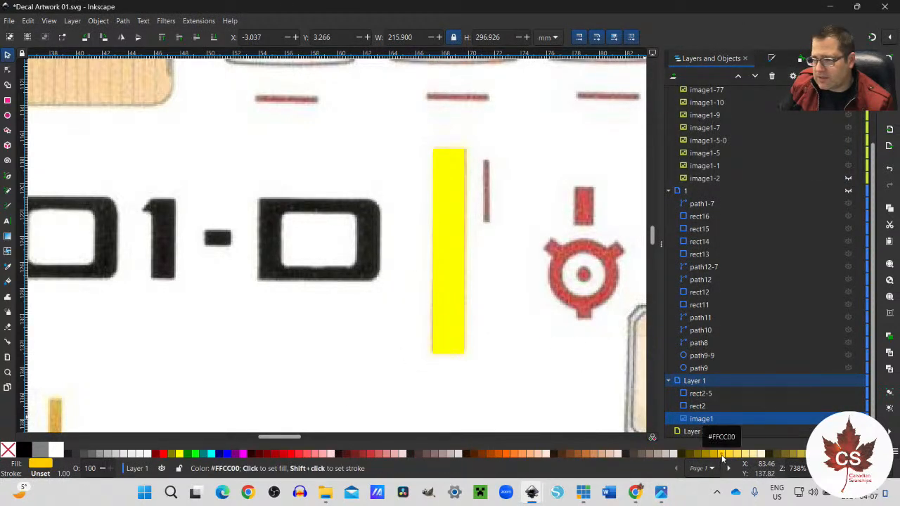
click(458, 330)
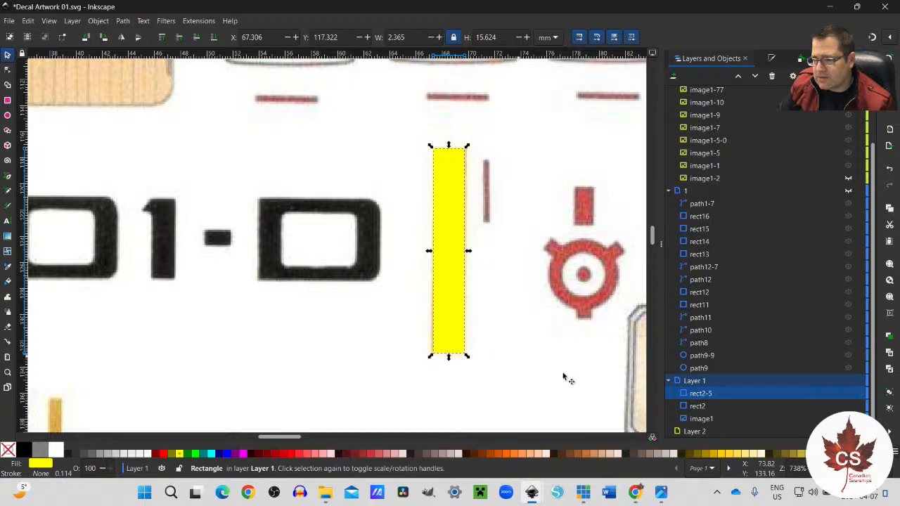
click(725, 458)
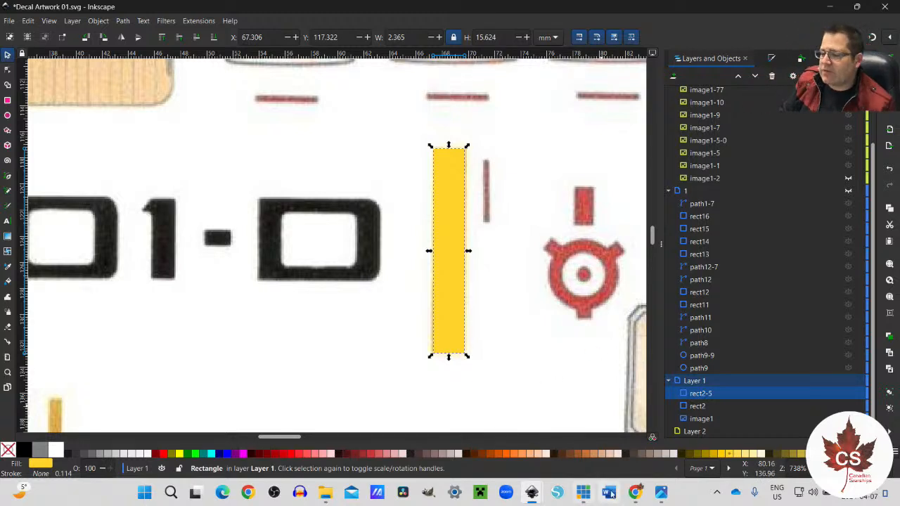
click(661, 493)
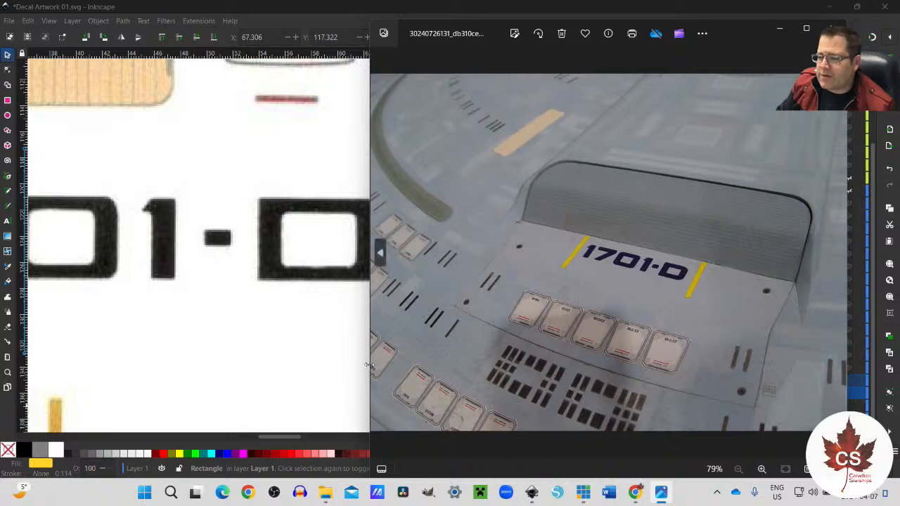
click(350, 364)
click(351, 364)
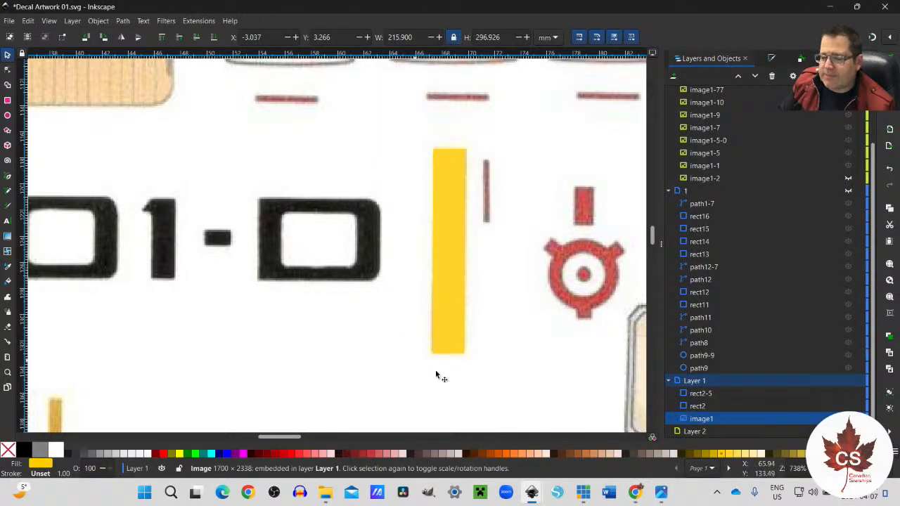
Step: Fill the red bar preceding 1701-D with the last selected colour, golden yellow #FFCC00
drag(293, 435, 261, 436)
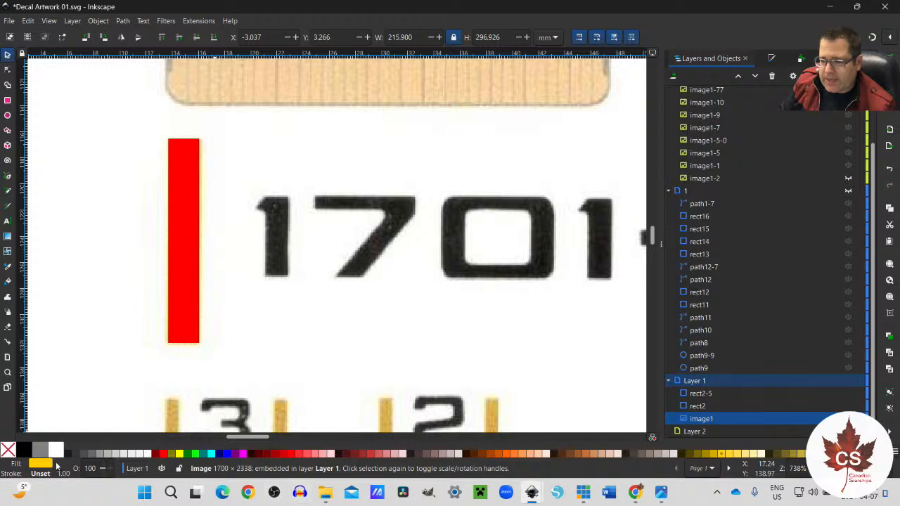
click(187, 303)
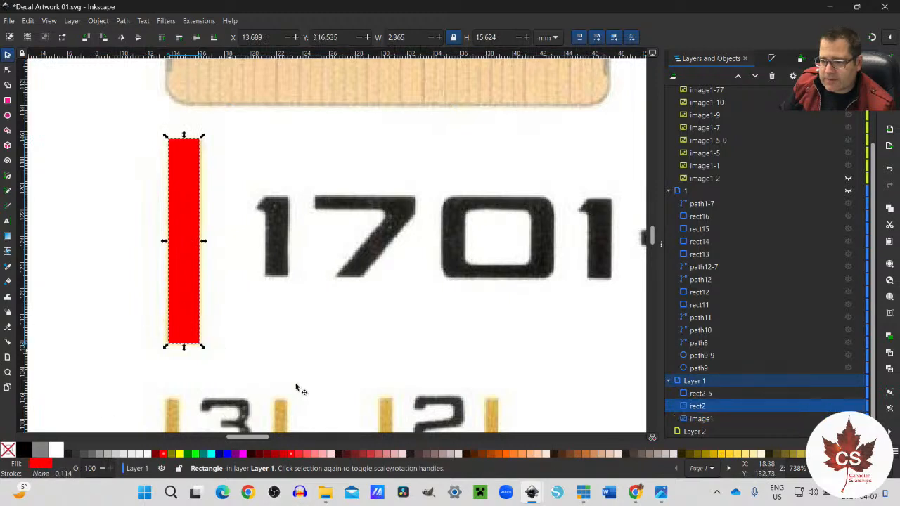
right_click(44, 464)
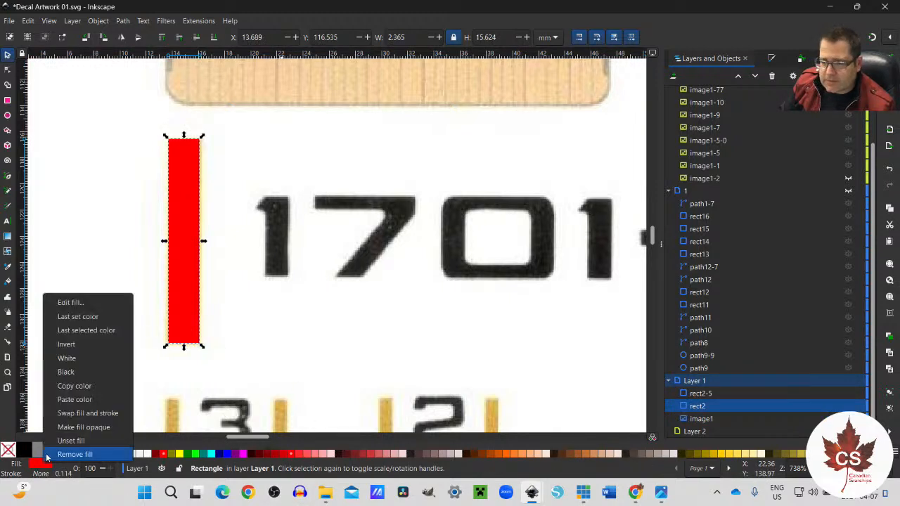
click(70, 330)
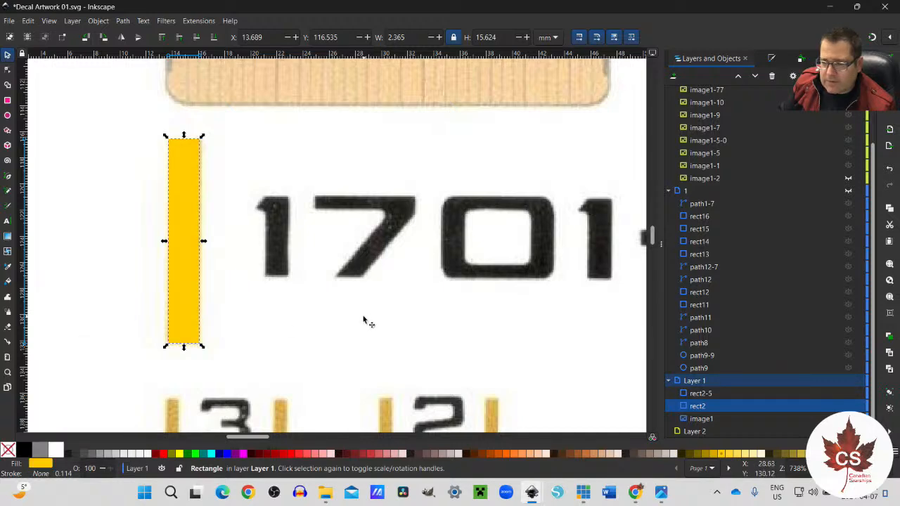
Step: Draw a golden-yellow rectangle about 0.86 mm wide and 4.3 mm high over the small bar preceding the scanned 3
drag(256, 438, 254, 408)
scroll(258, 411, down, 3)
scroll(258, 412, up, 3)
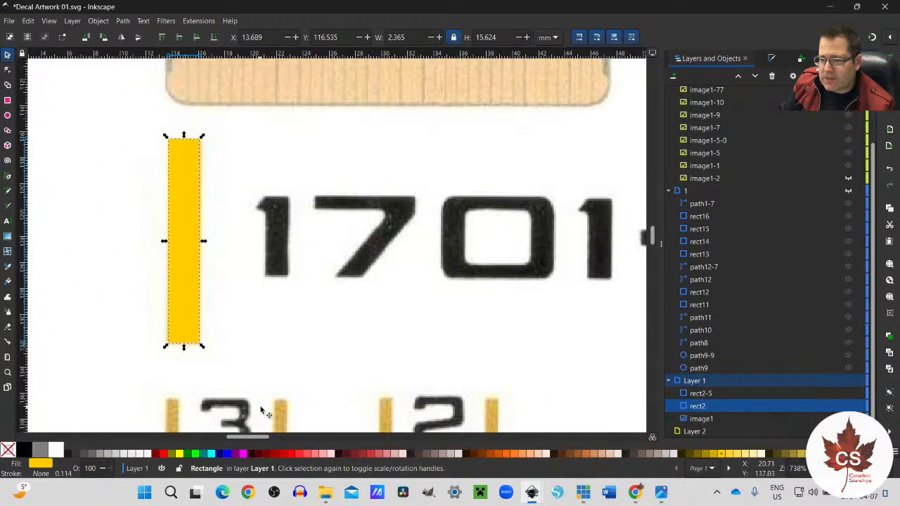
scroll(238, 379, down, 2)
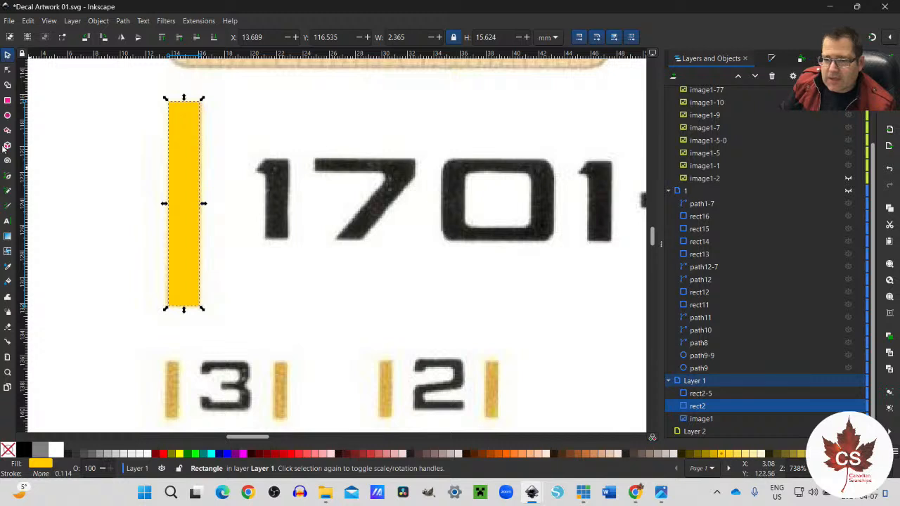
click(7, 102)
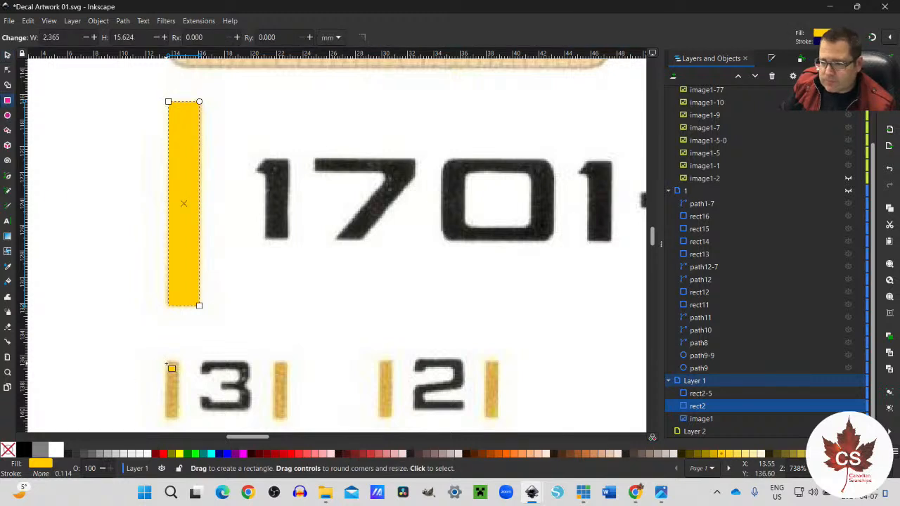
drag(169, 363, 180, 417)
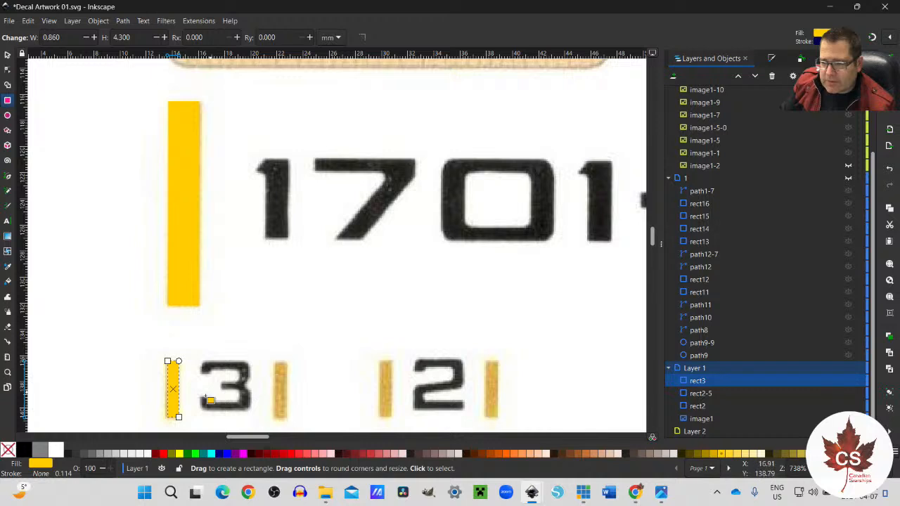
Step: Copy the small bar onto the scanned bar following the 3 and the two bars flanking the 2
key(ctrl+c)
key(ctrl+v)
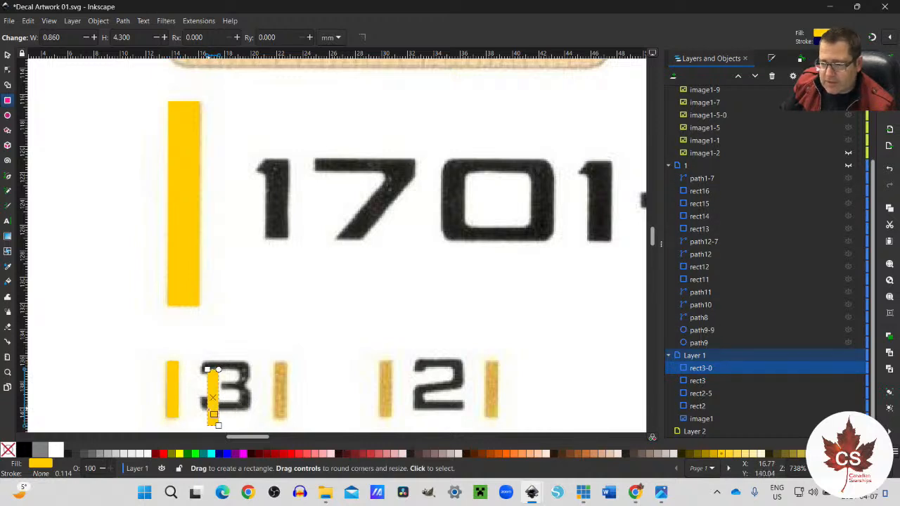
click(7, 55)
drag(219, 409, 497, 406)
key(ctrl+v)
key(ctrl+v)
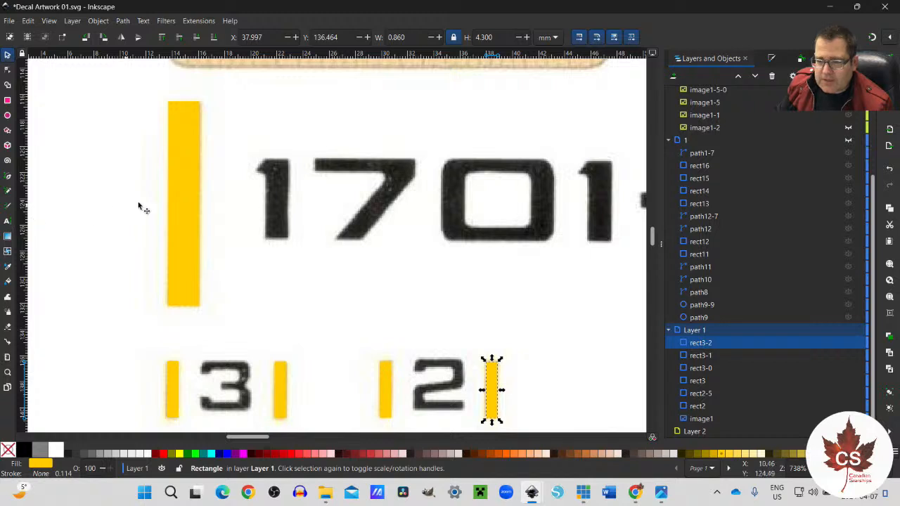
Step: Add the text "1" in Jefferies TNG beside the first scanned digit of 1701-D and set its size to 28 pt
click(294, 225)
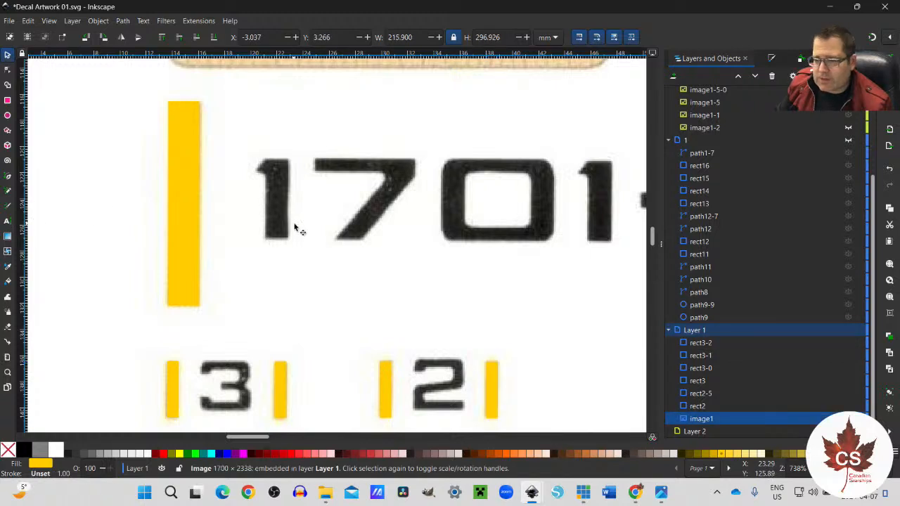
click(7, 221)
click(259, 205)
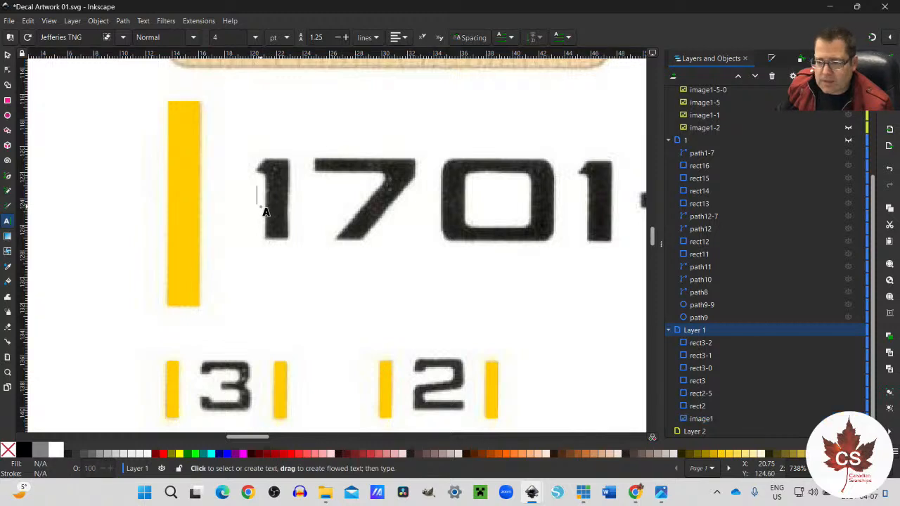
text(1)
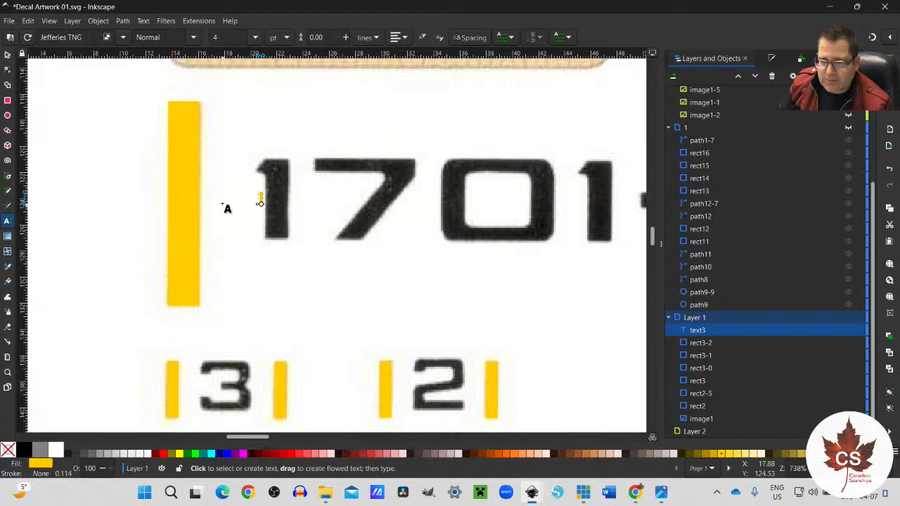
double_click(260, 201)
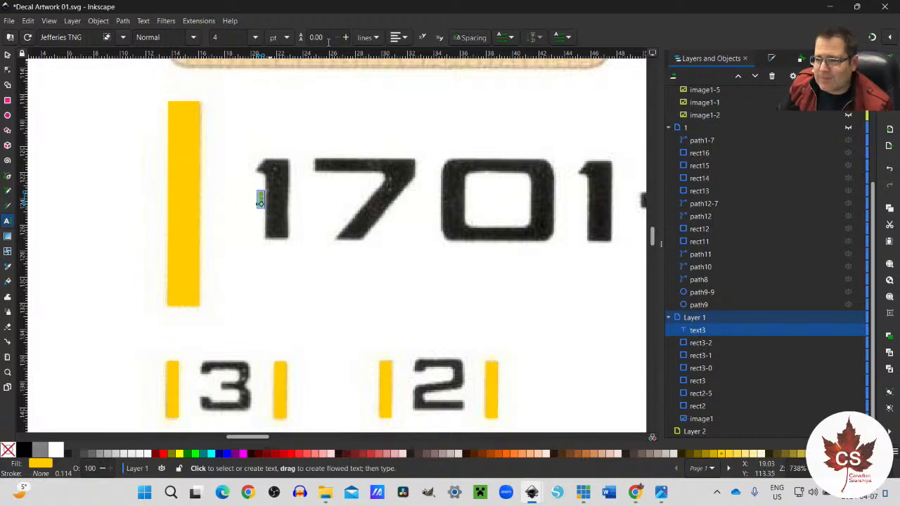
click(288, 41)
click(288, 40)
click(254, 37)
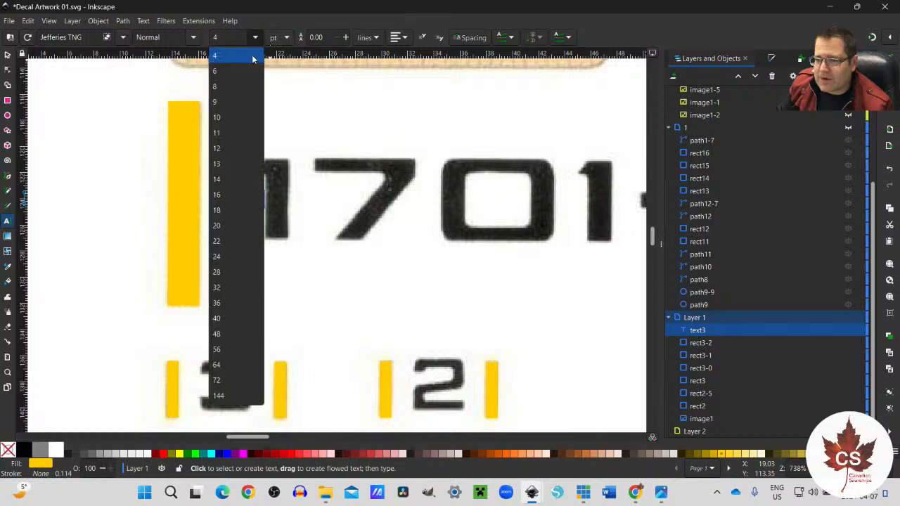
click(228, 272)
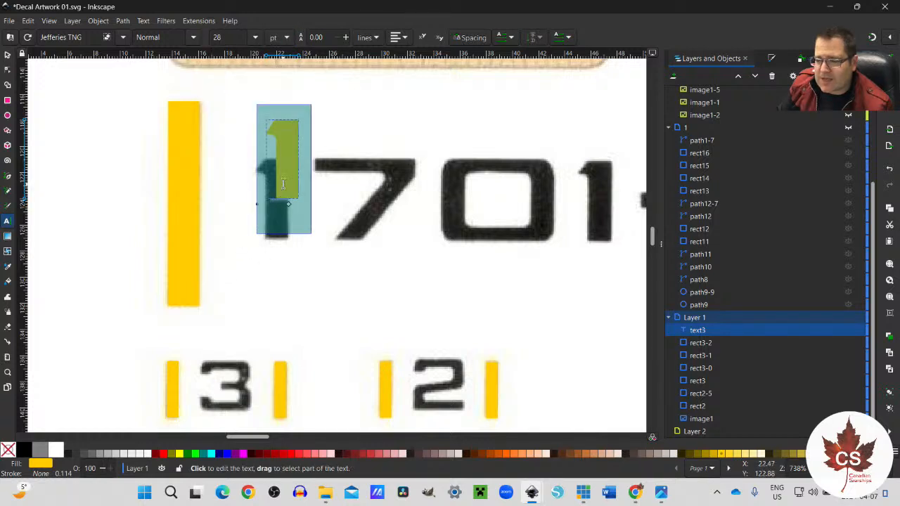
Step: Align the text 1 over the first scanned digit of 1701-D and fill it white
click(8, 54)
drag(286, 170, 276, 214)
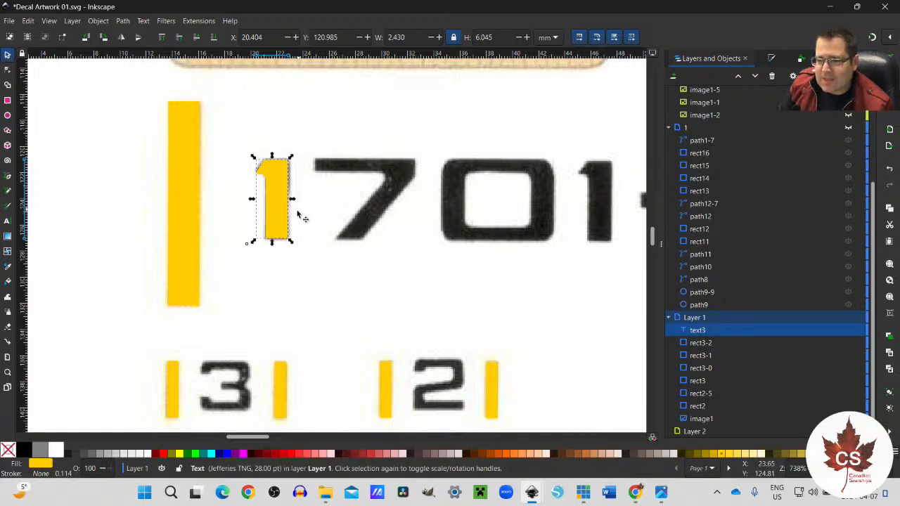
click(57, 452)
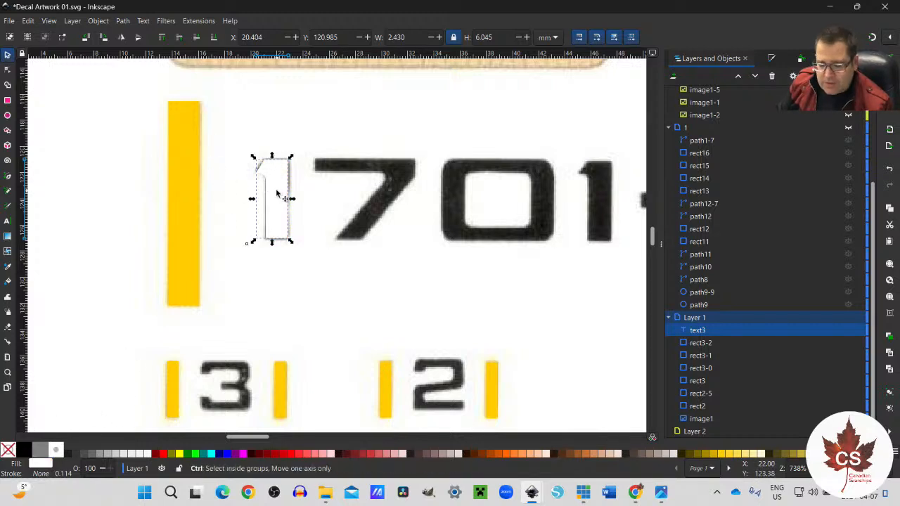
Step: Paste a copy of the text 1 over the scanned 7, change its text to "7" and fill it dark red
key(ctrl+v)
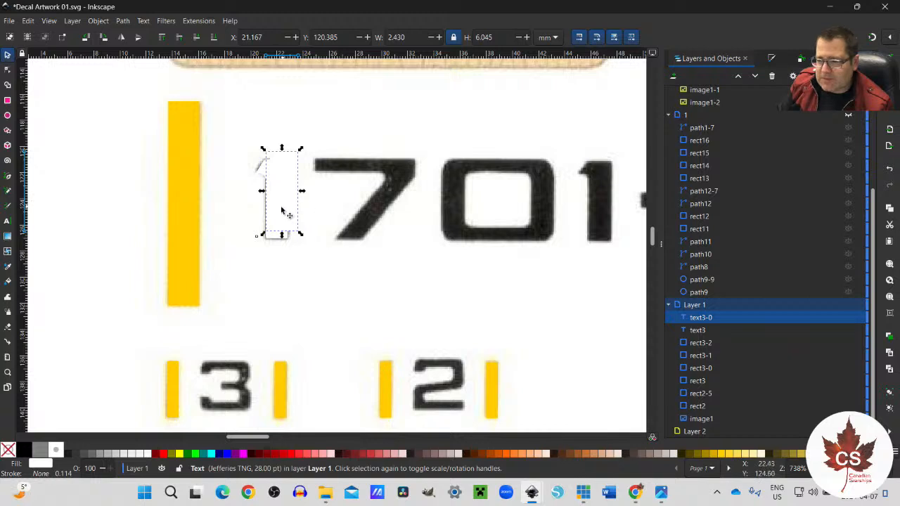
drag(285, 211, 355, 216)
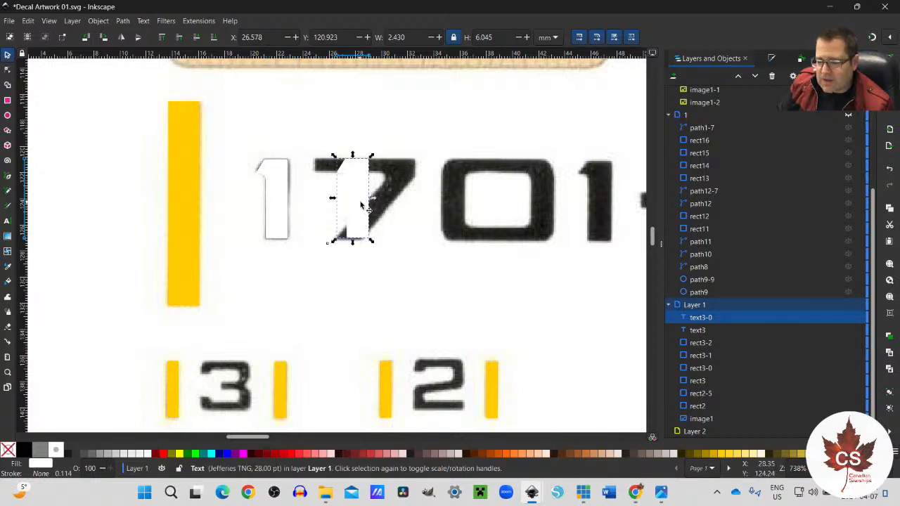
click(7, 222)
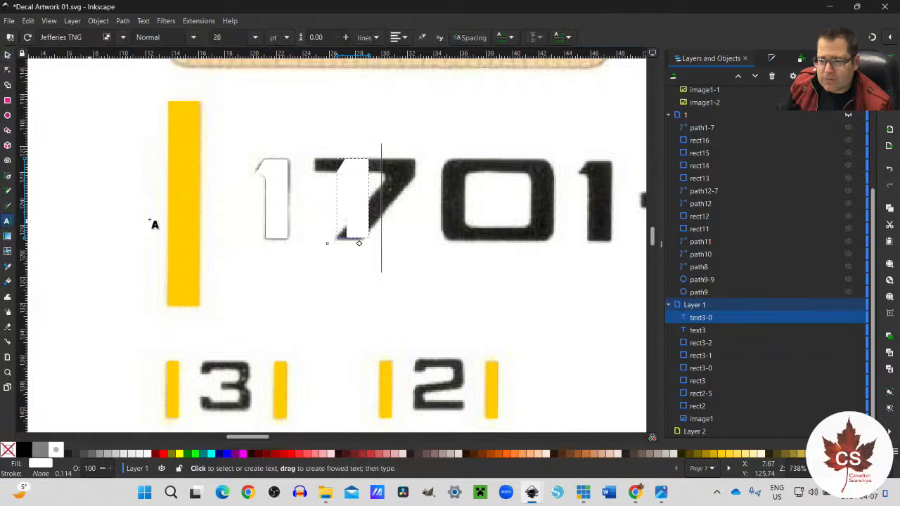
double_click(360, 208)
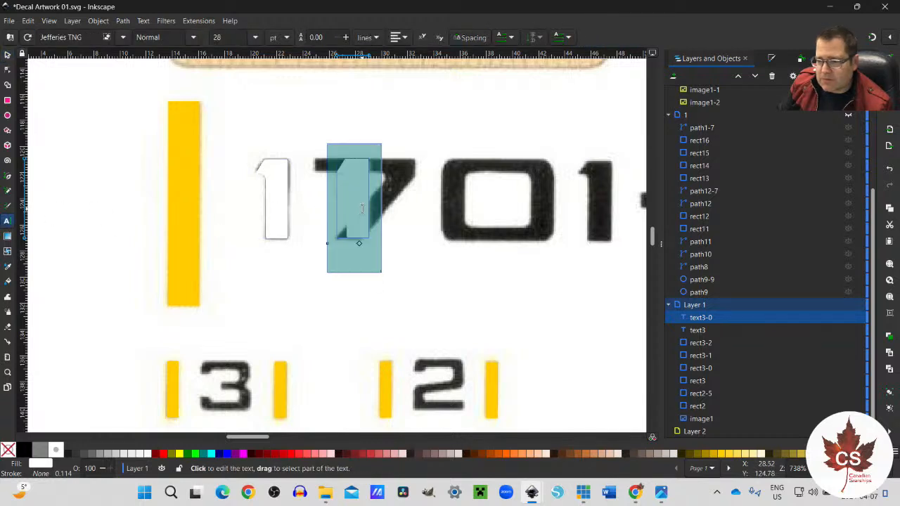
text(7)
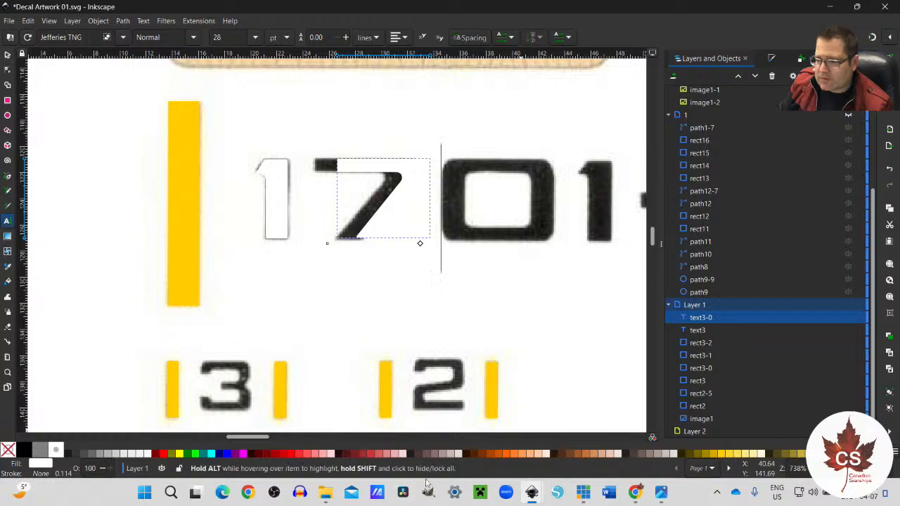
click(282, 459)
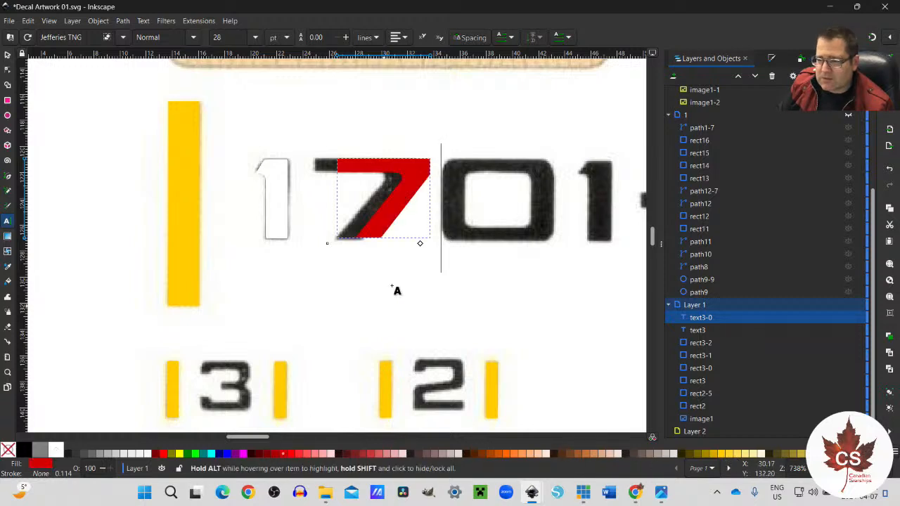
Step: Align the red 7 over the scanned 7 and place a copy of it over the scanned 0
click(7, 55)
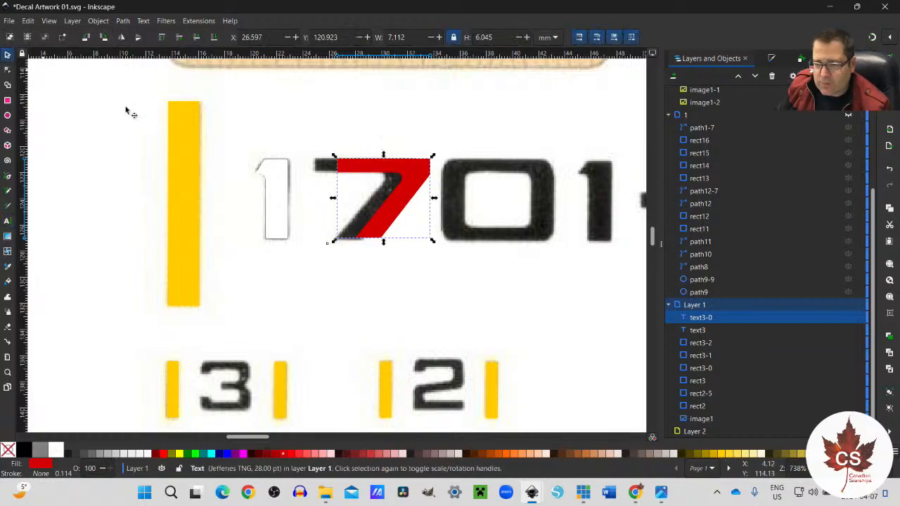
drag(383, 221, 362, 240)
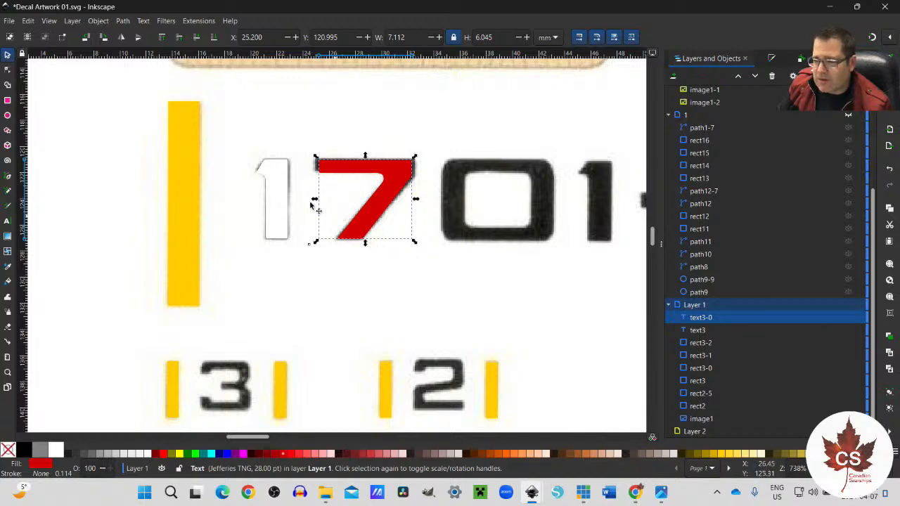
key(ctrl)
key(ctrl+c)
key(ctrl+v)
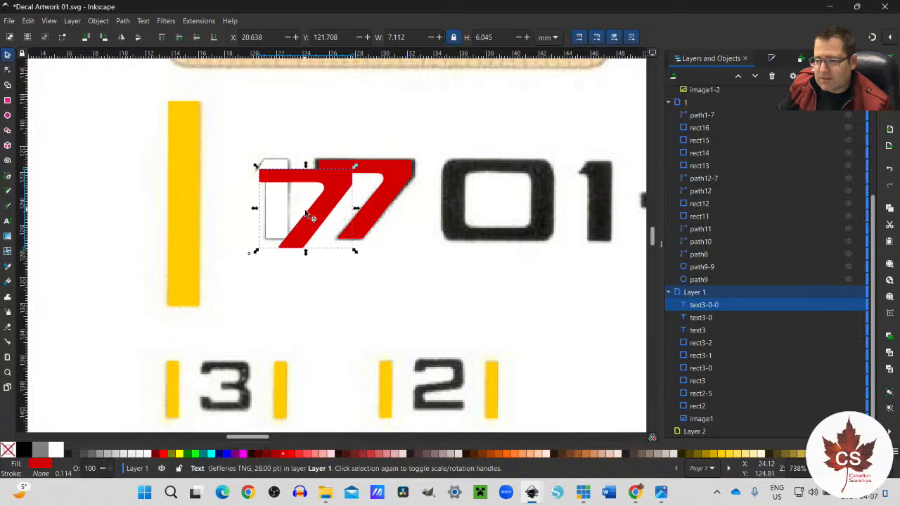
drag(306, 228, 506, 223)
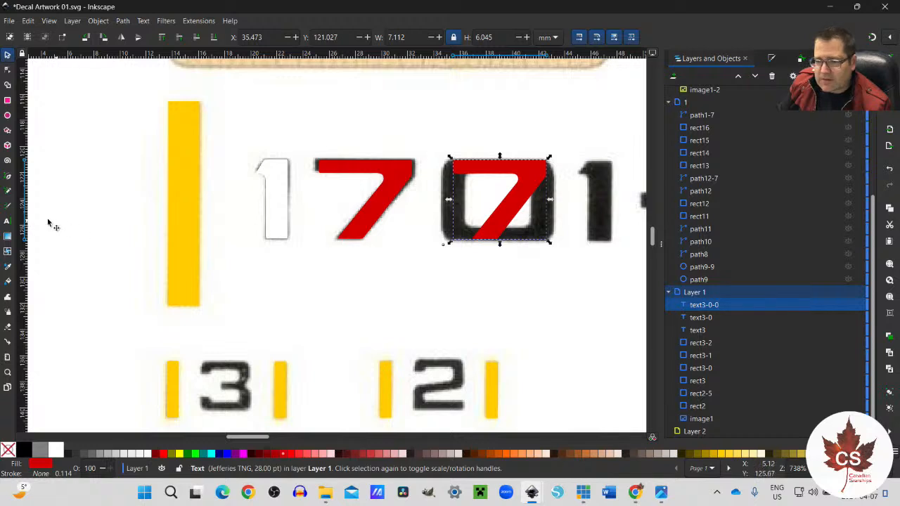
Step: Change the copied 7's text to "0" and align it over the scanned 0
key(t)
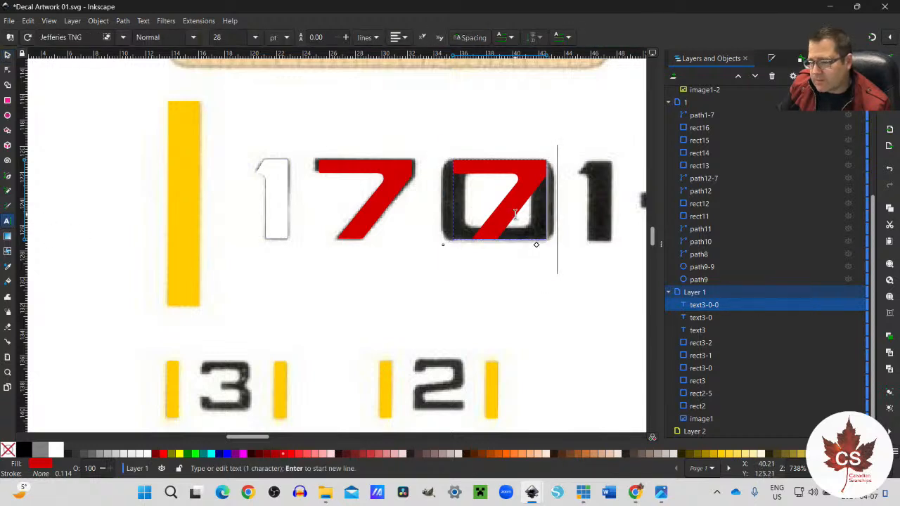
key(ctrl+a)
text(0)
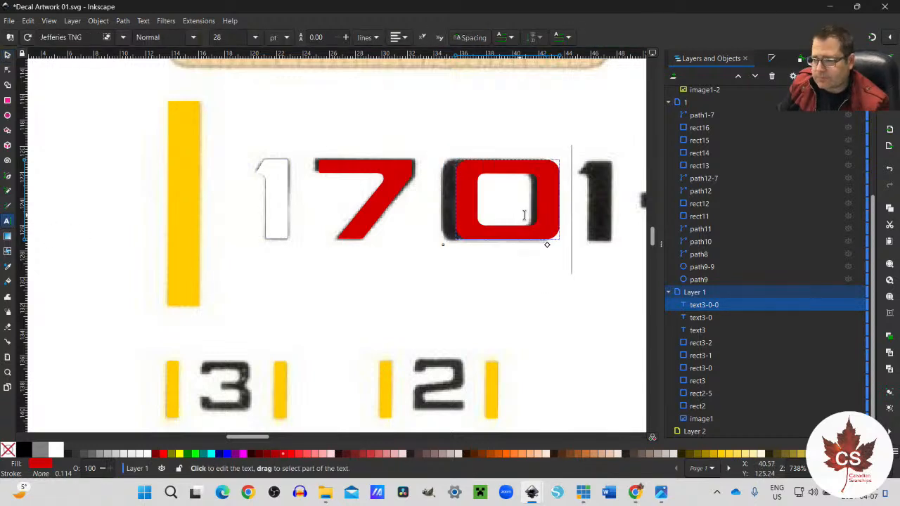
click(7, 55)
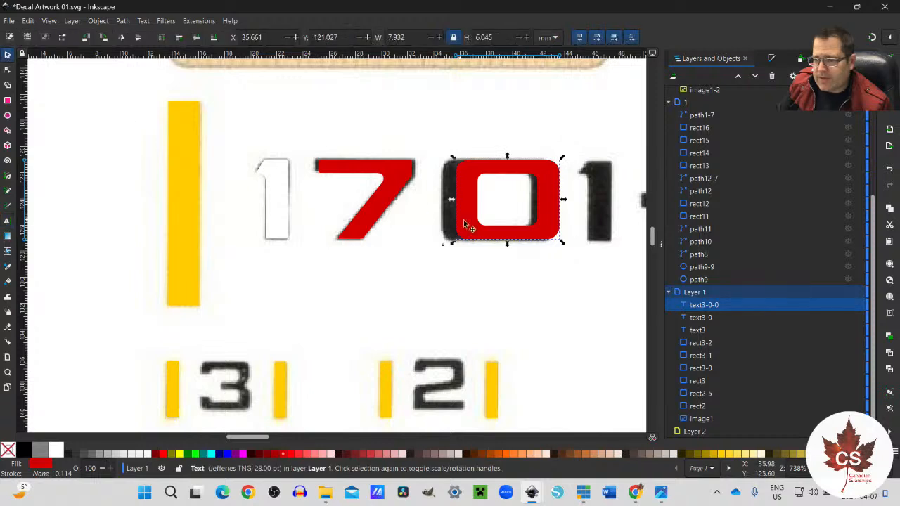
drag(510, 233, 496, 232)
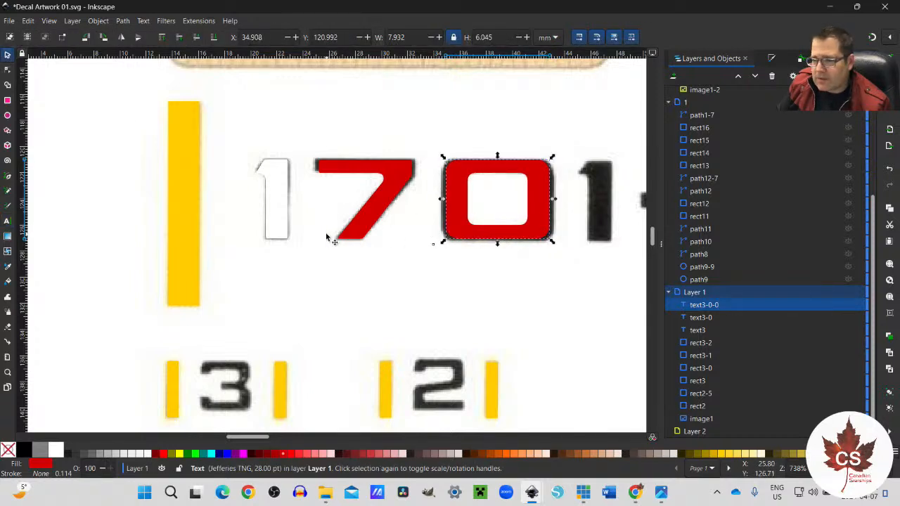
Step: Duplicate the white 1 and place the duplicate over the scanned 1 before the hyphen
click(284, 236)
key(ctrl)
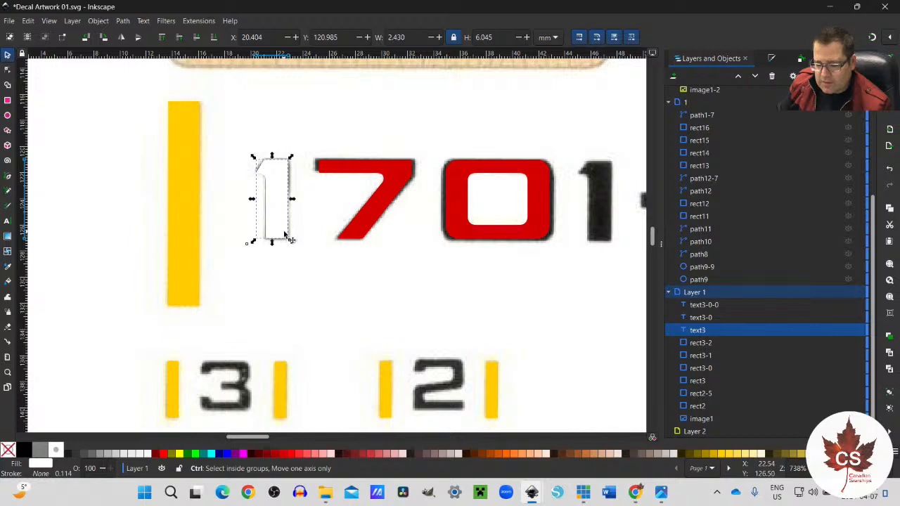
key(ctrl+d)
drag(295, 228, 605, 232)
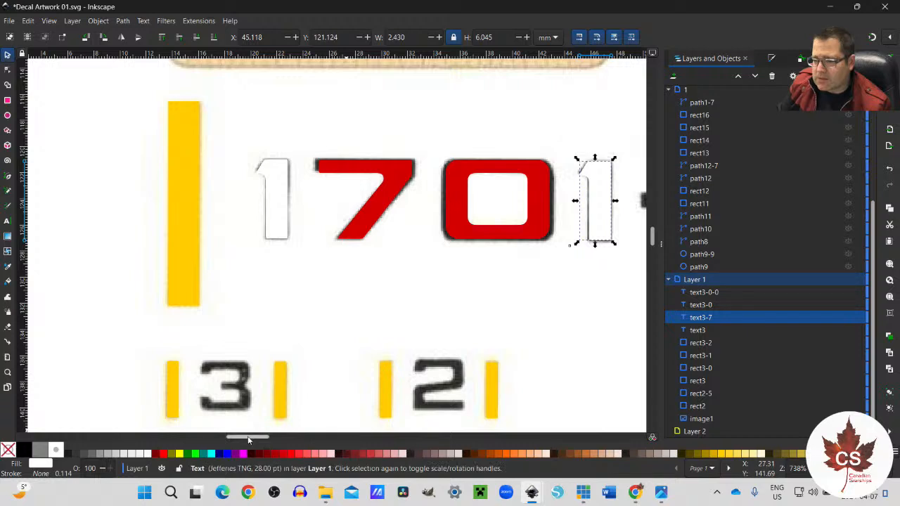
Step: Paste a copy of the white 1 over the scanned hyphen and fill it dark red (#D40000)
drag(248, 439, 258, 437)
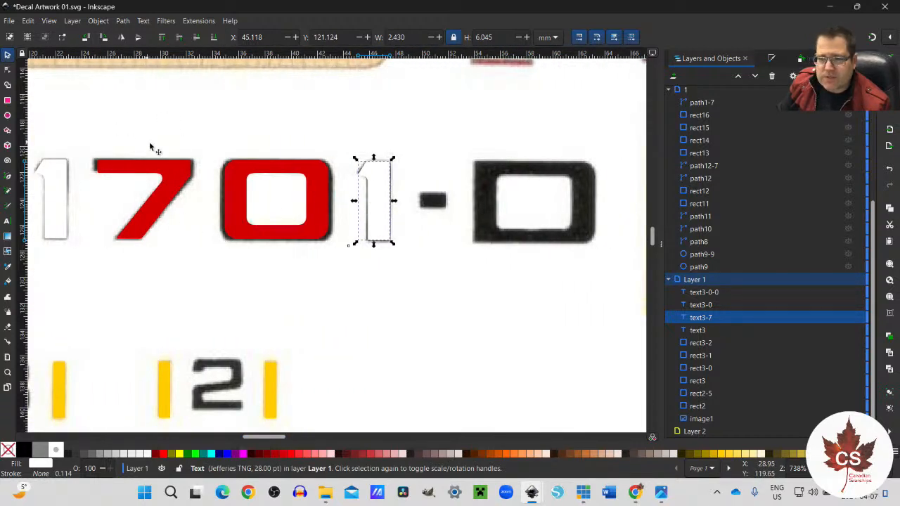
key(ctrl+c)
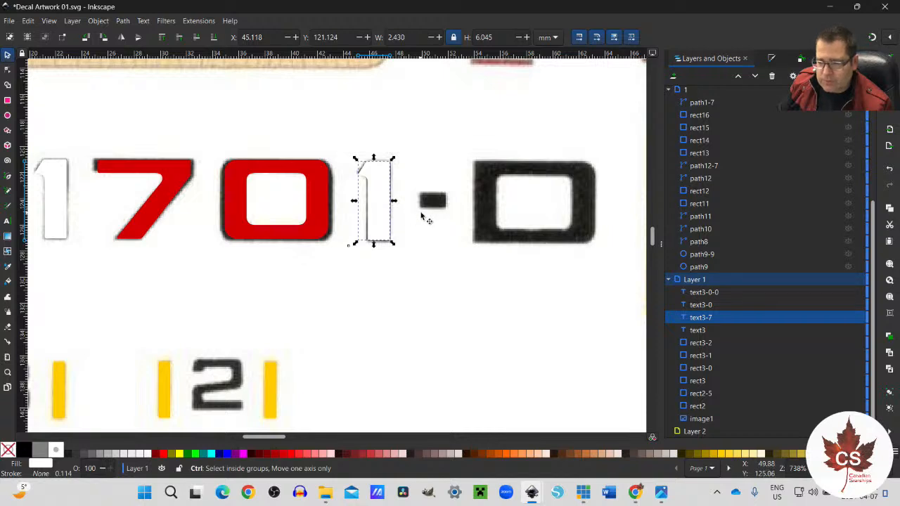
key(ctrl+v)
drag(420, 230, 429, 215)
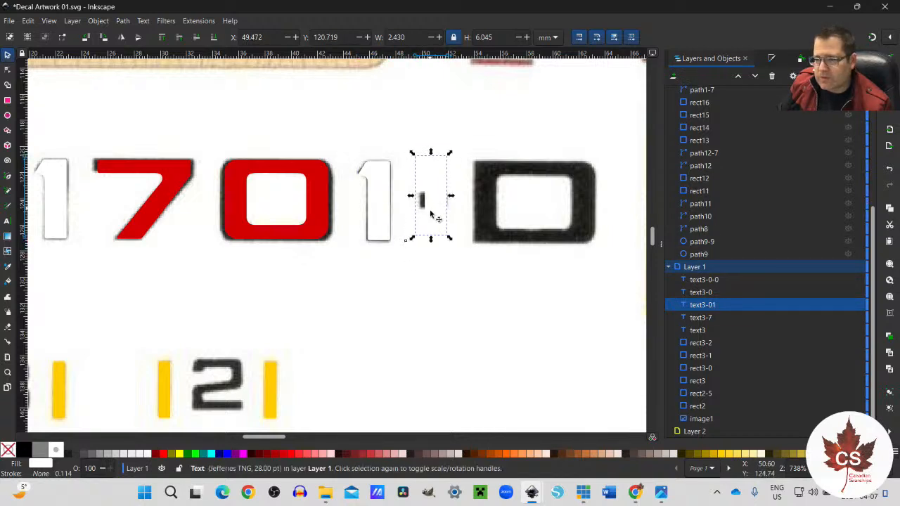
click(282, 454)
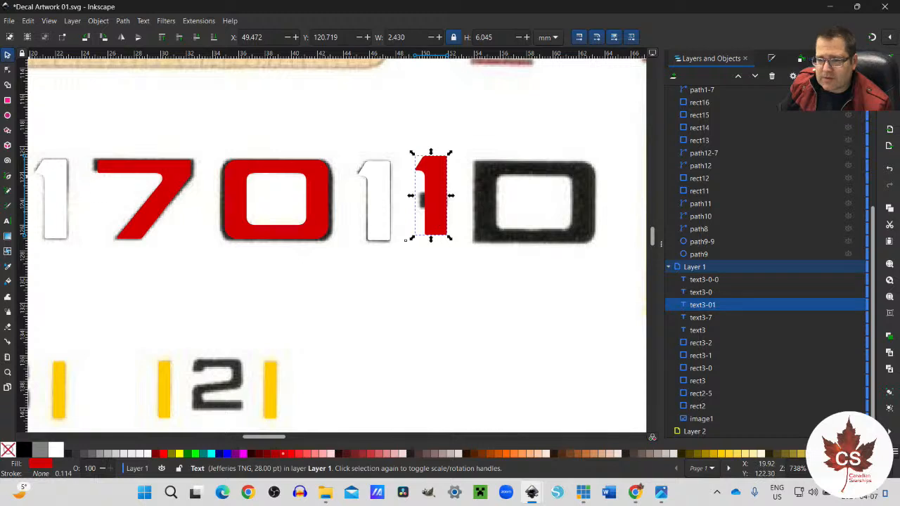
Step: Change the dark red copy's text to "-" and align it over the scanned hyphen
click(7, 220)
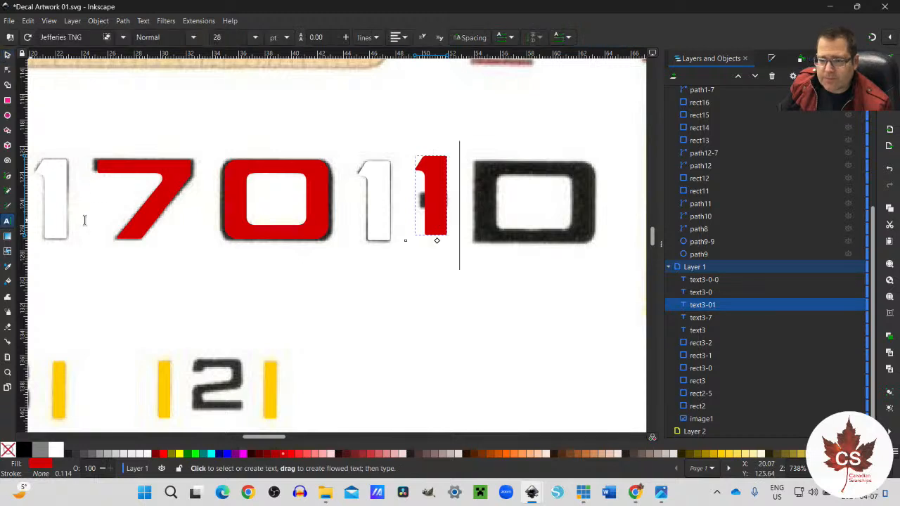
double_click(435, 210)
text(-)
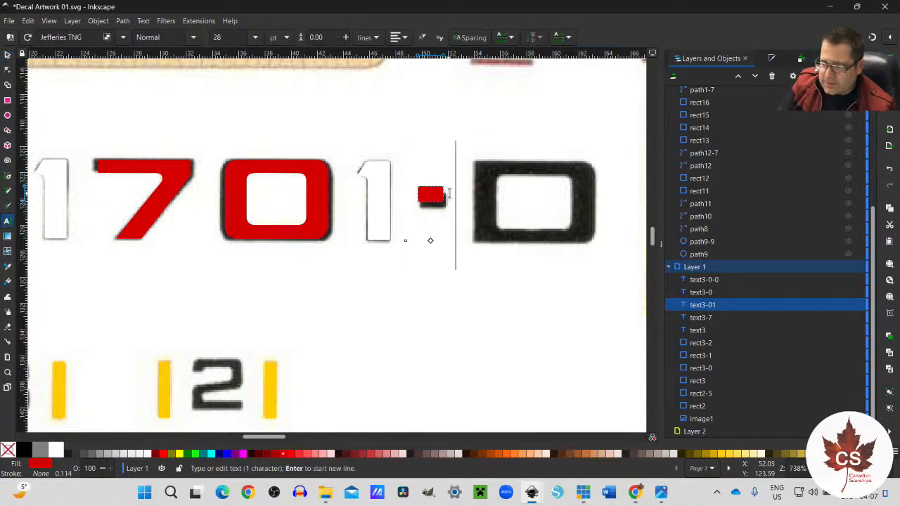
click(7, 55)
drag(432, 202, 434, 210)
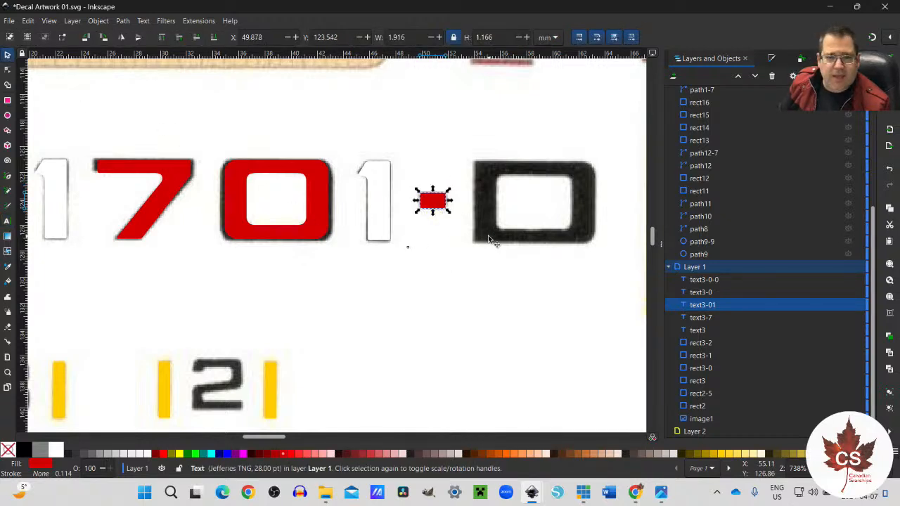
Step: Switch to the reference photo to examine the 1701-D marking, and close the photo
click(661, 492)
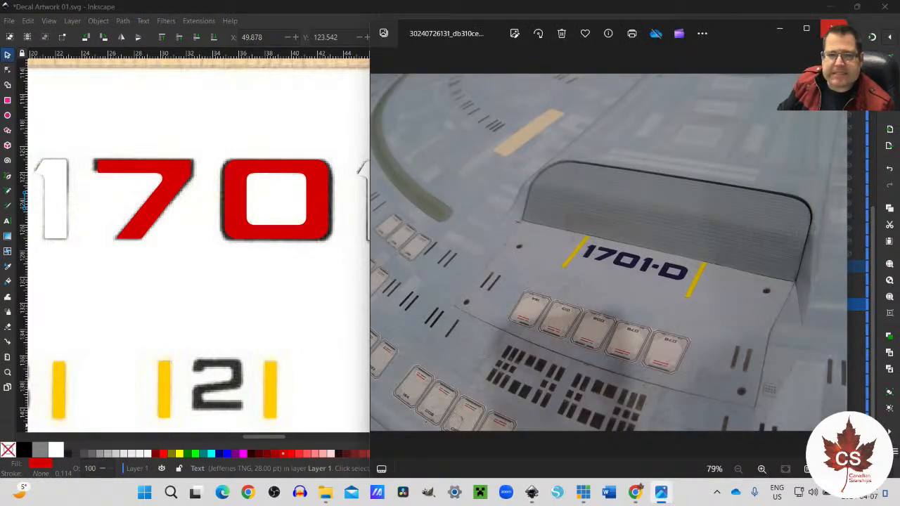
click(833, 29)
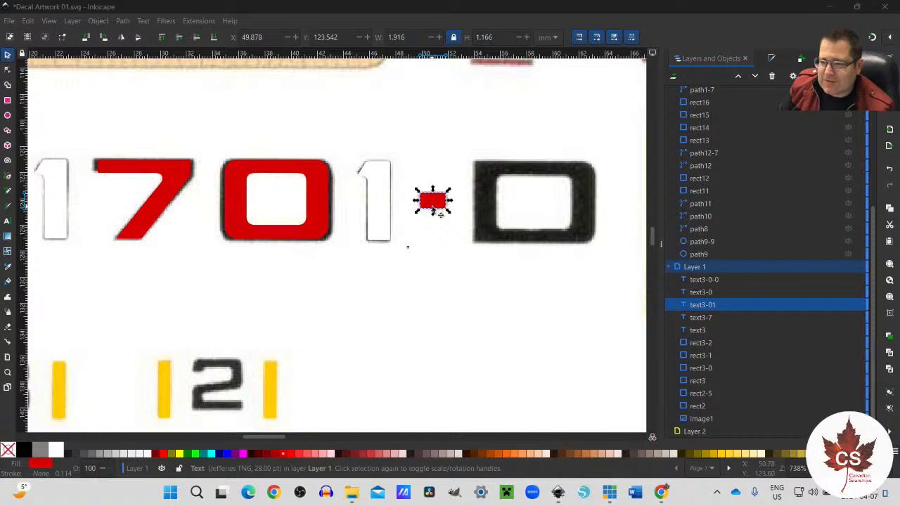
Step: Fill the traced hyphen, 0 and 7 of the 1701-D marking white
click(434, 252)
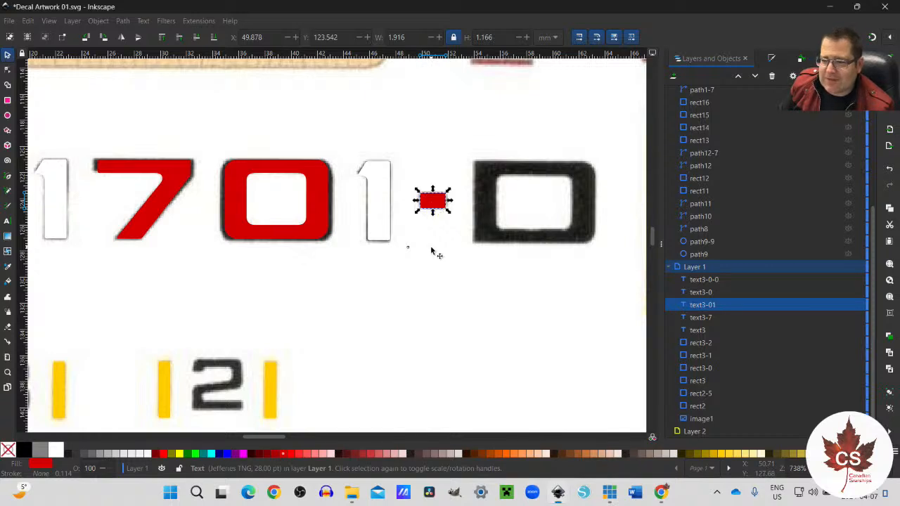
click(438, 200)
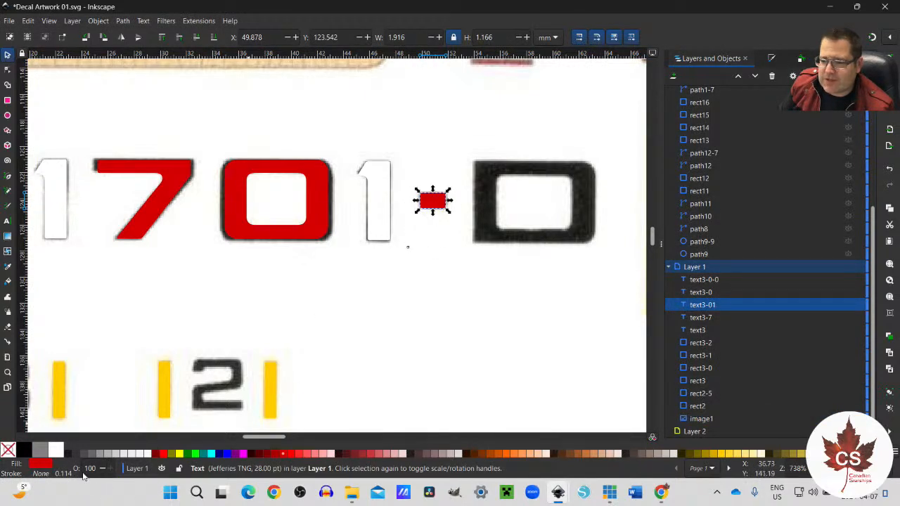
click(56, 450)
click(247, 238)
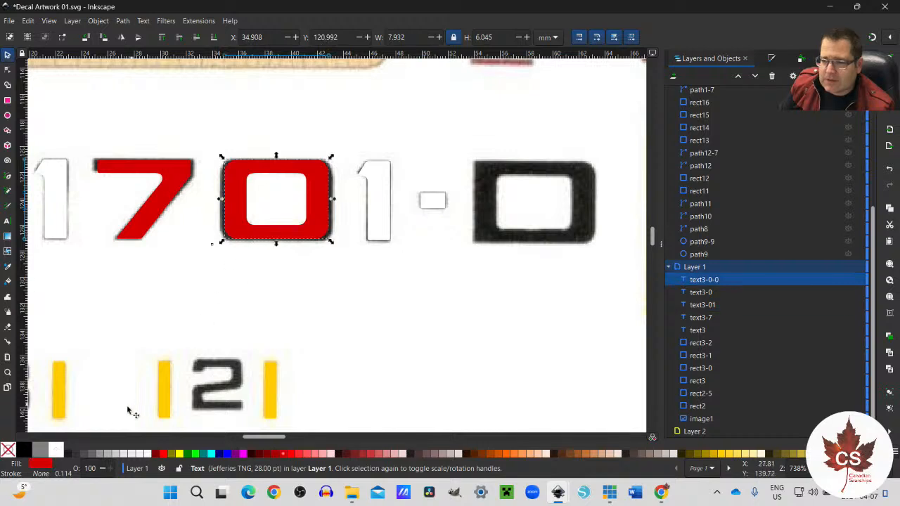
click(55, 450)
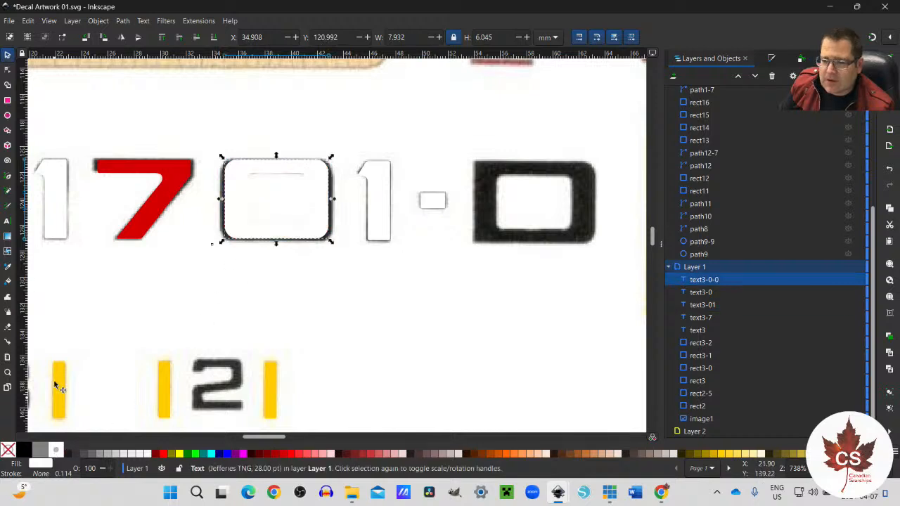
click(130, 243)
click(57, 451)
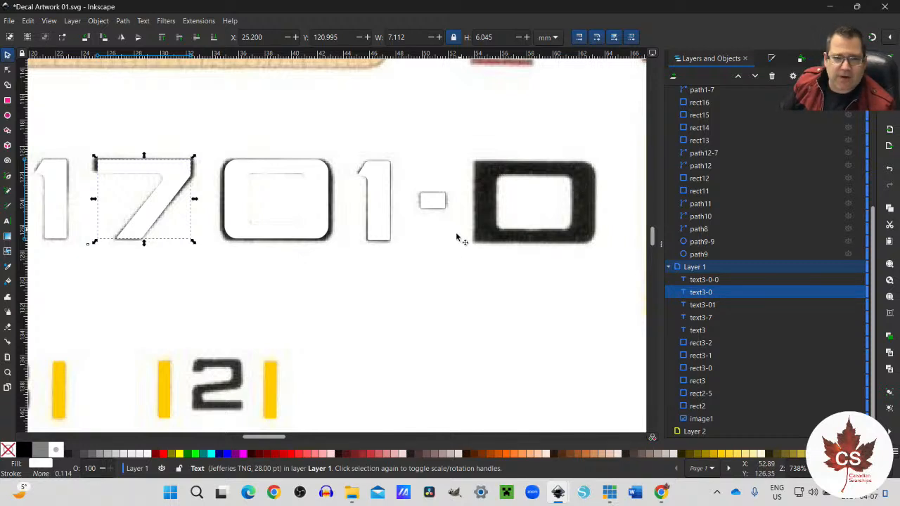
Step: Add the text "3" in Jefferies TNG at 20 pt beside the scanned 3 between the small yellow bars
drag(284, 441, 263, 435)
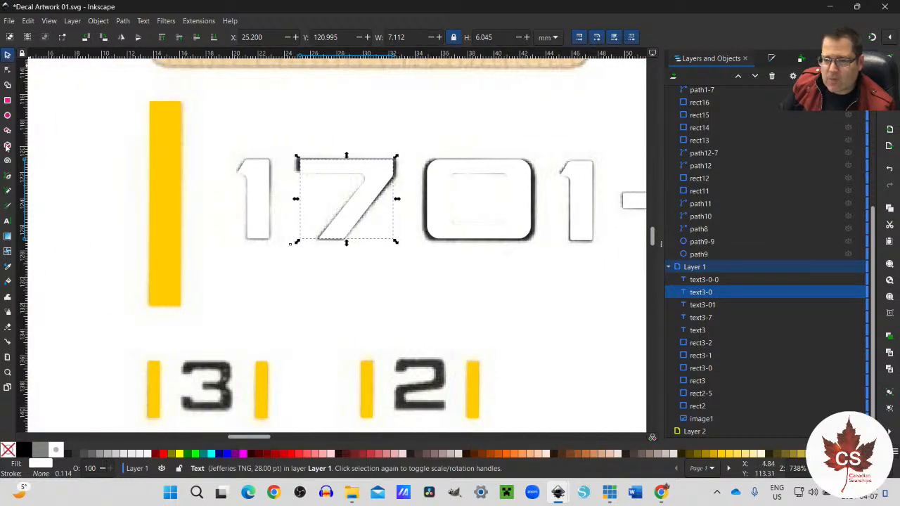
click(6, 222)
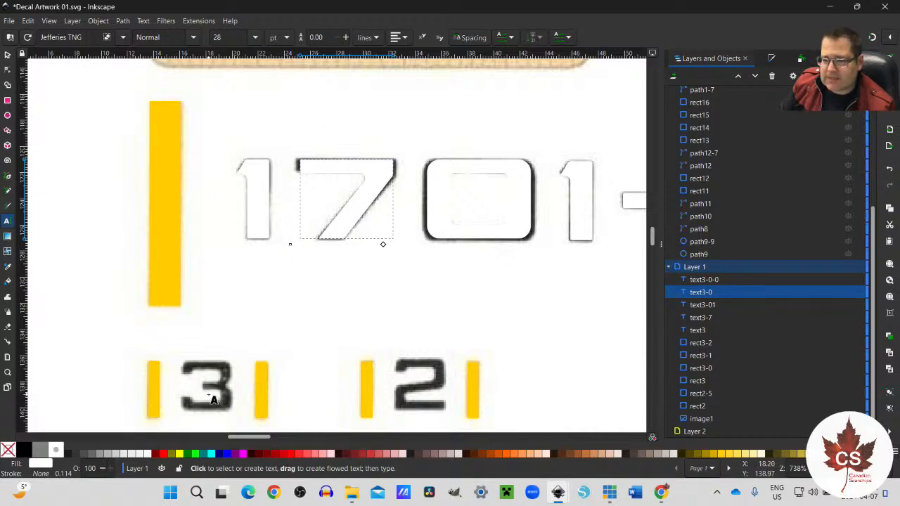
click(208, 365)
click(254, 37)
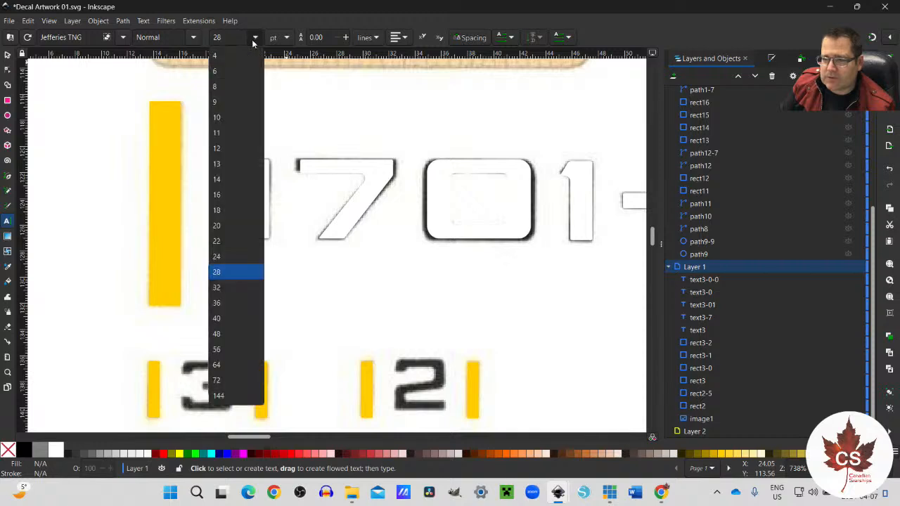
click(218, 225)
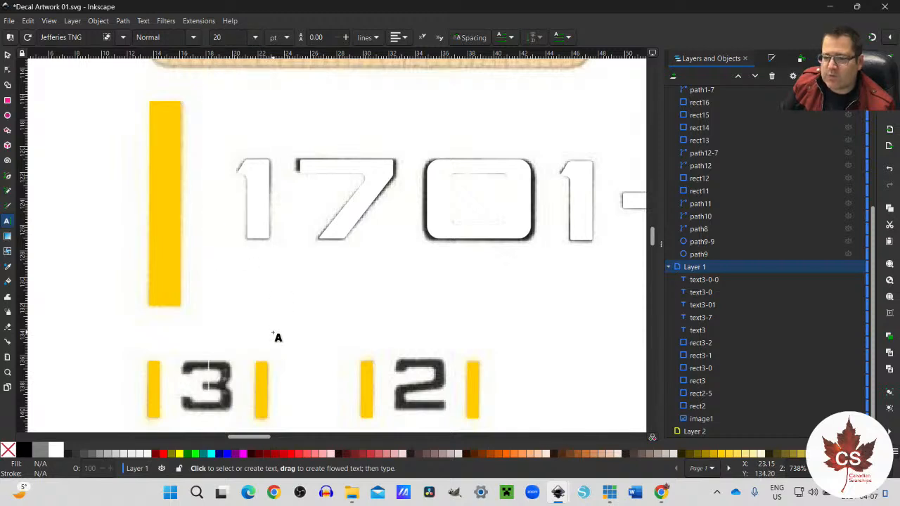
text(3)
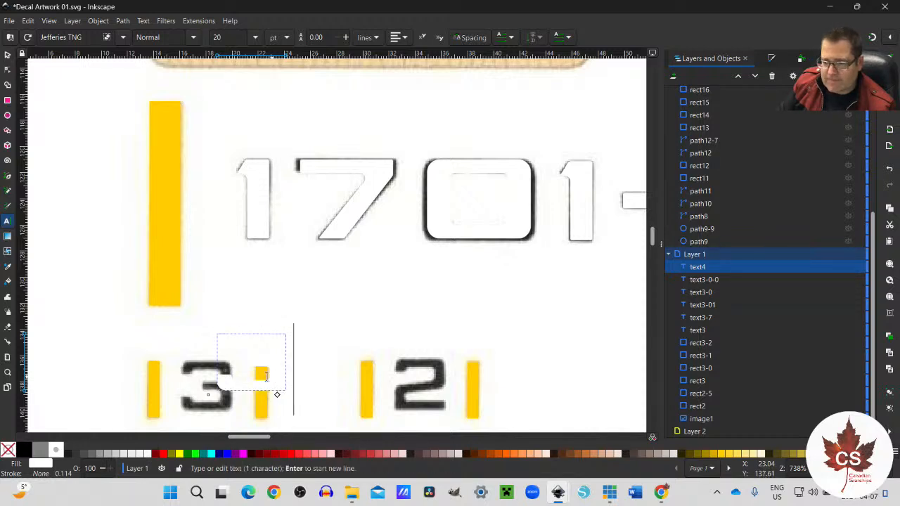
Step: Fill the new text 3 red and position it over the scanned 3
click(8, 54)
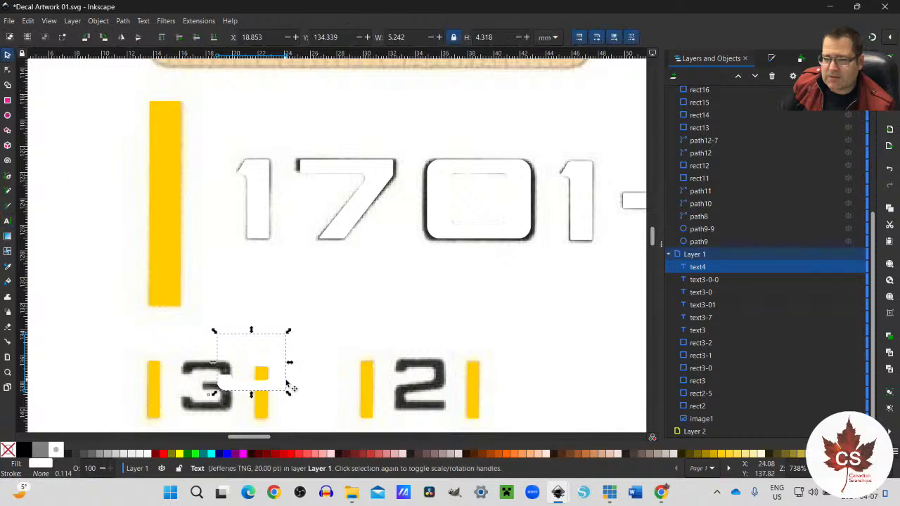
click(289, 454)
drag(279, 388, 233, 408)
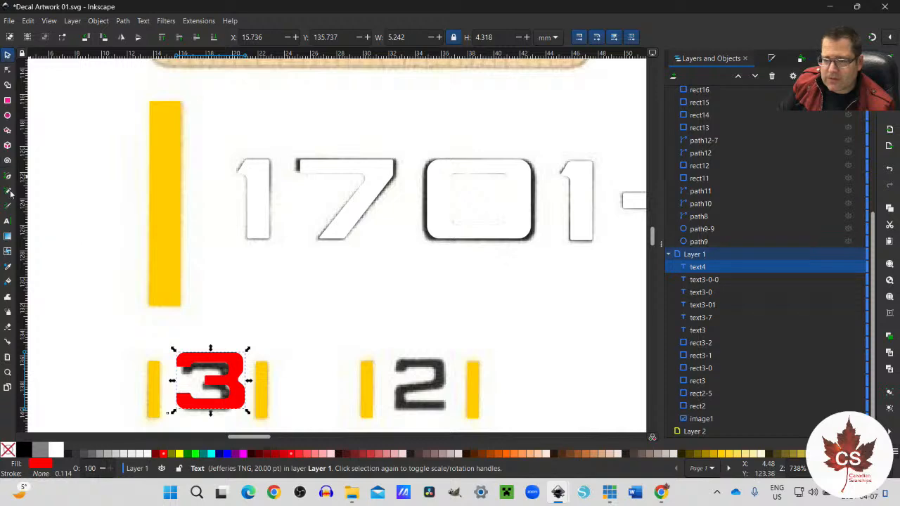
Step: Set the red text 3's font size to 18 pt
click(7, 222)
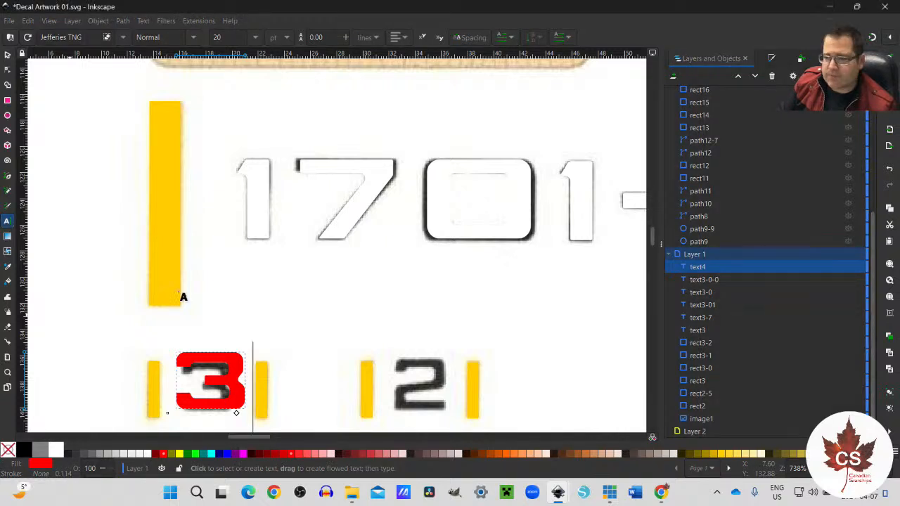
double_click(192, 384)
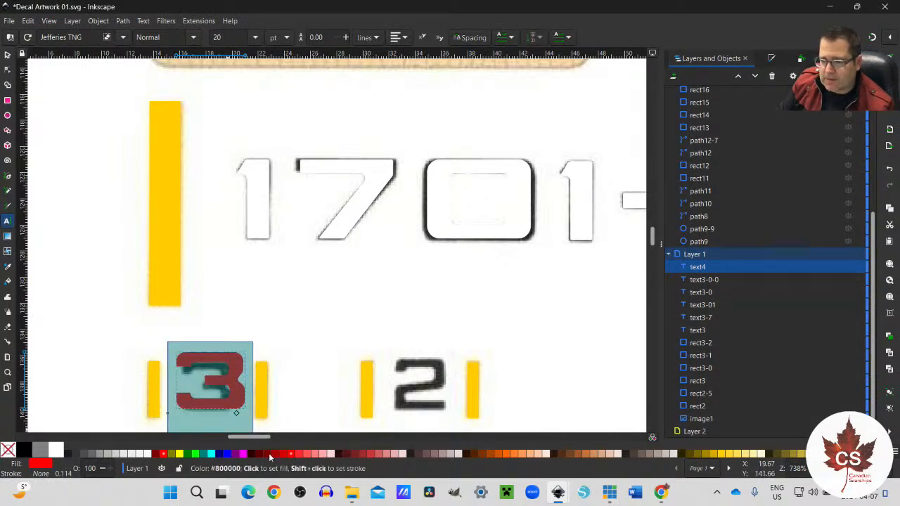
click(255, 38)
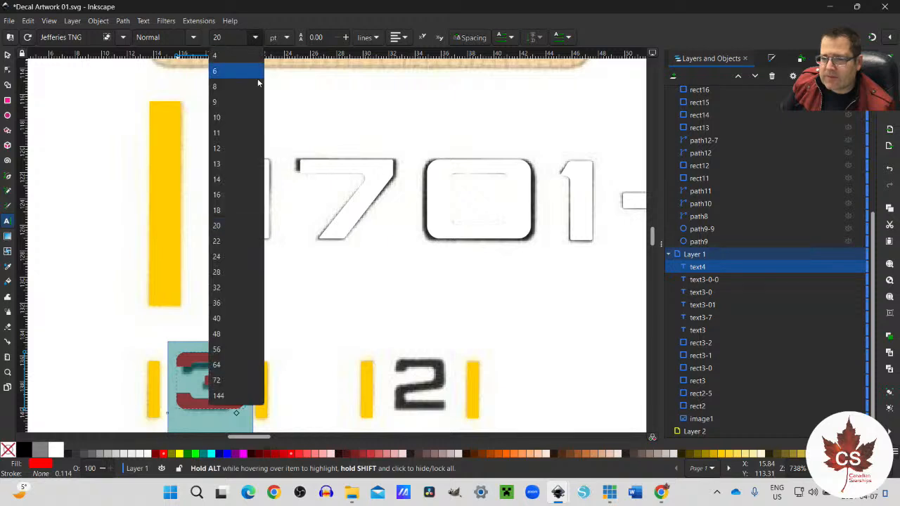
click(232, 210)
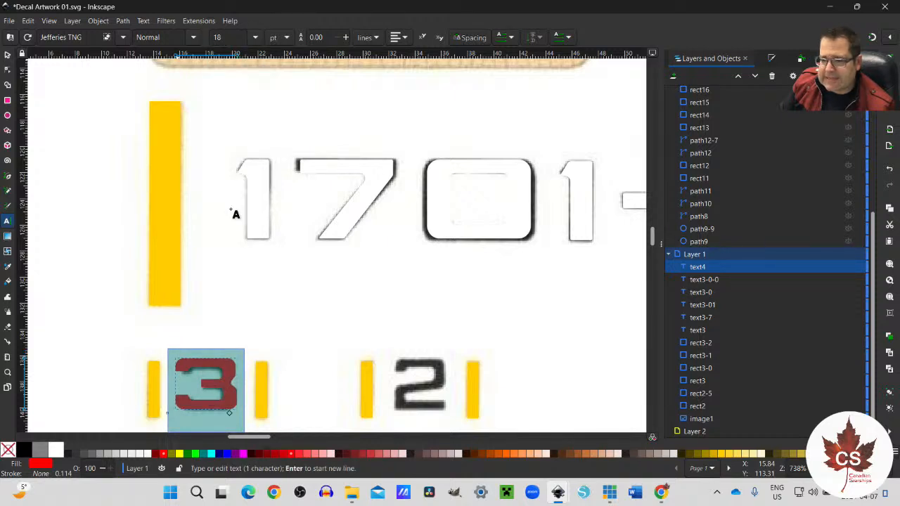
Step: Reduce the red text 3's font size to 16 pt and reposition it over the scanned 3
click(254, 38)
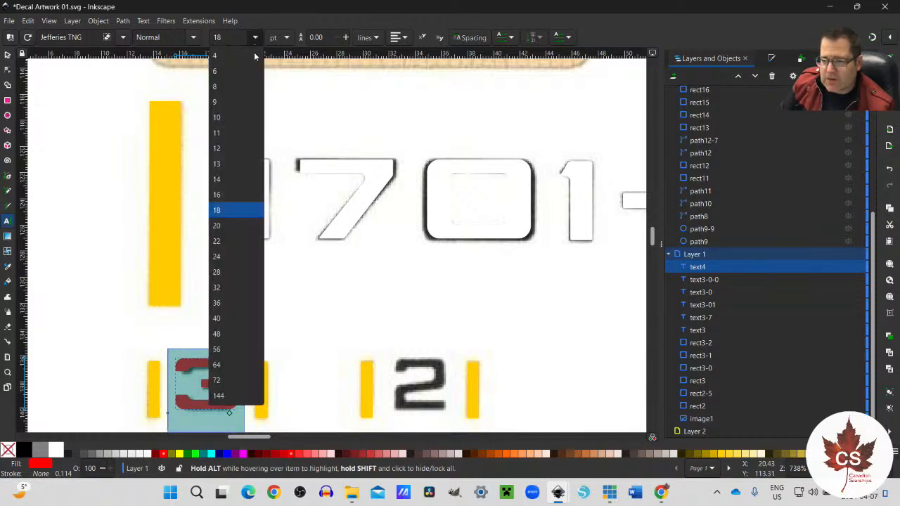
click(231, 194)
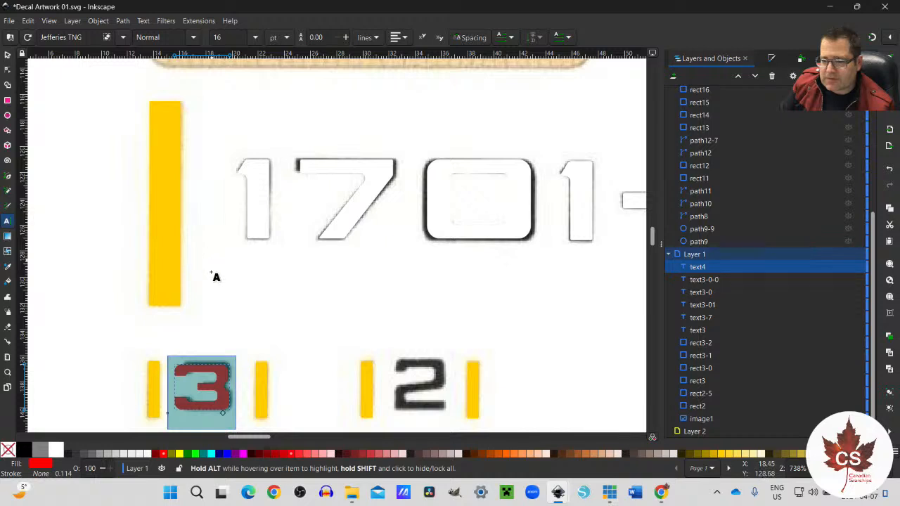
click(8, 54)
scroll(172, 407, down, 3)
ctrl+scroll(184, 369, up, 2)
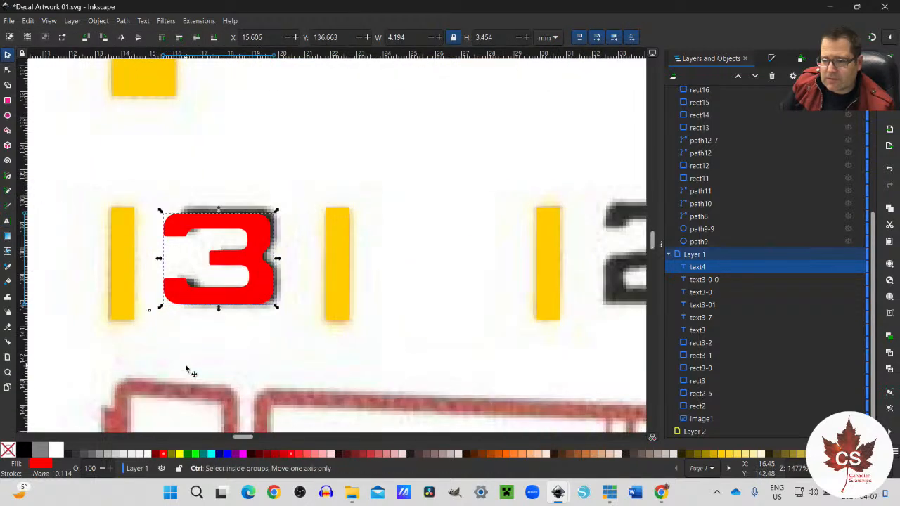
mouse_move(224, 301)
mouse_down()
mouse_move(261, 352)
mouse_move(241, 283)
mouse_move(232, 294)
mouse_up()
Step: Paste a copy of the red 3 over the scanned 2 and change its text to "2"
drag(235, 441, 248, 438)
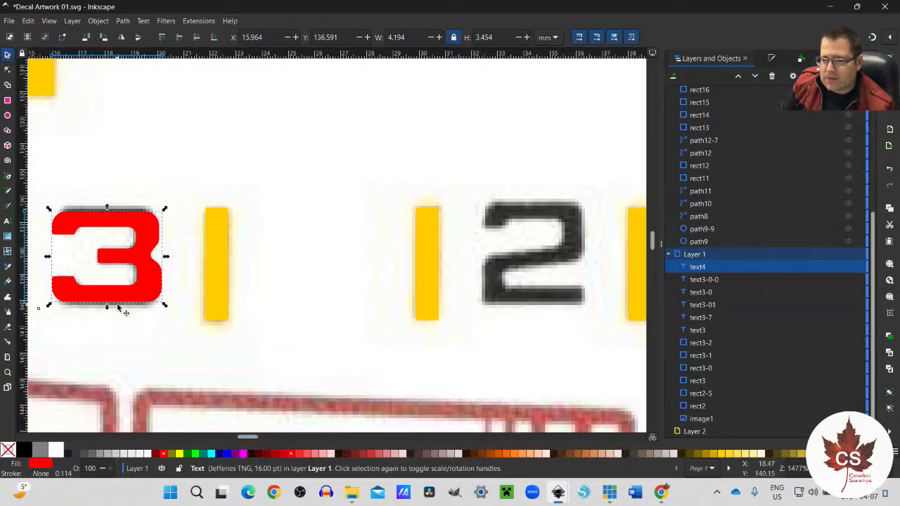
key(ctrl+v)
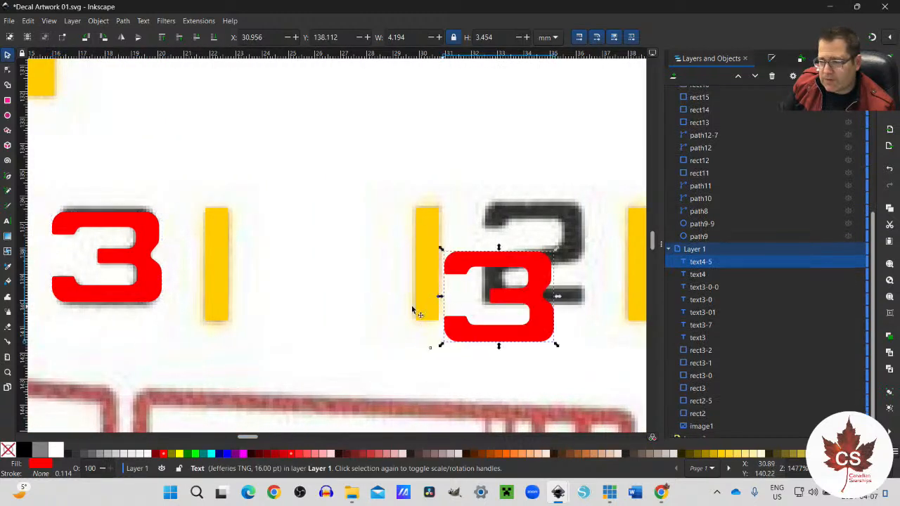
drag(493, 343, 536, 300)
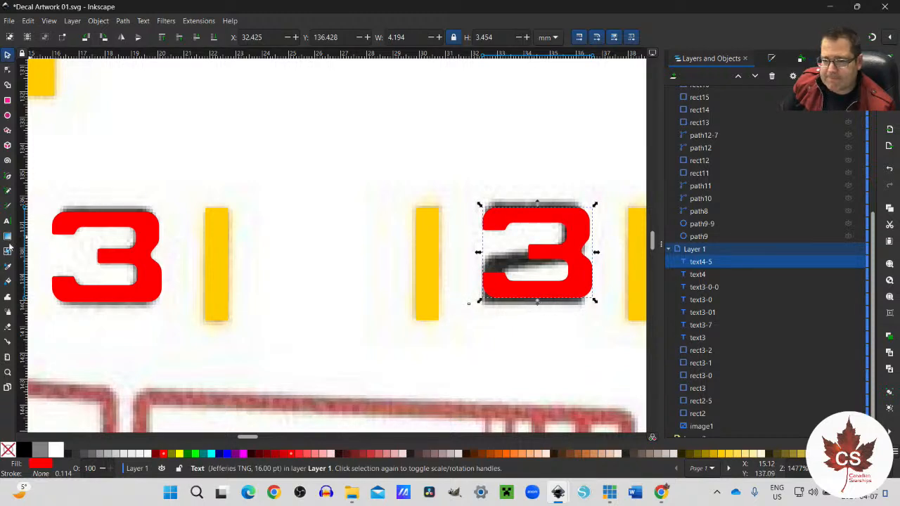
click(7, 221)
double_click(511, 253)
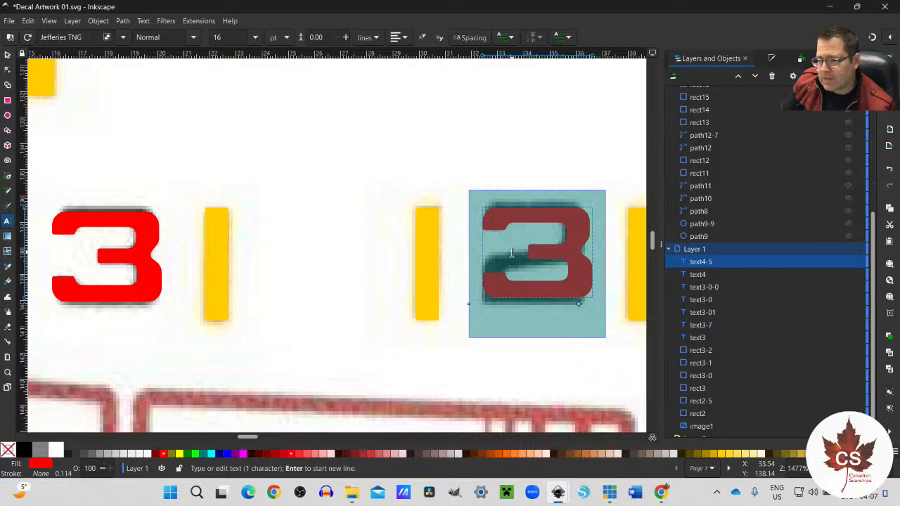
text(2)
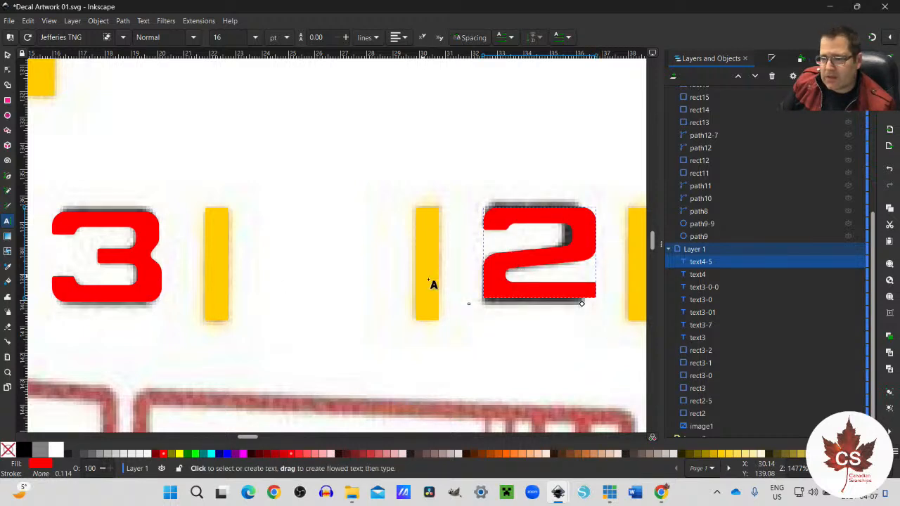
Step: Set the red text 2's font size to 17 pt and align it over the scanned 2
drag(492, 286, 550, 285)
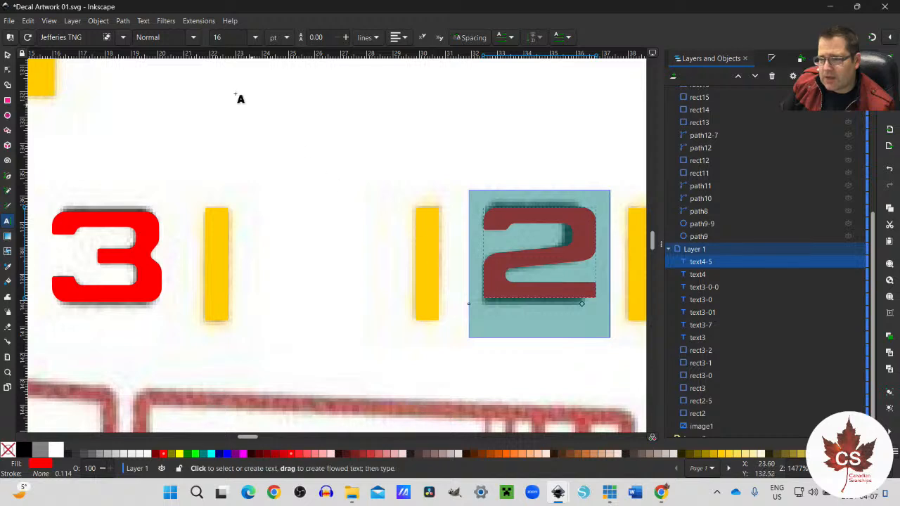
text(17)
key(Return)
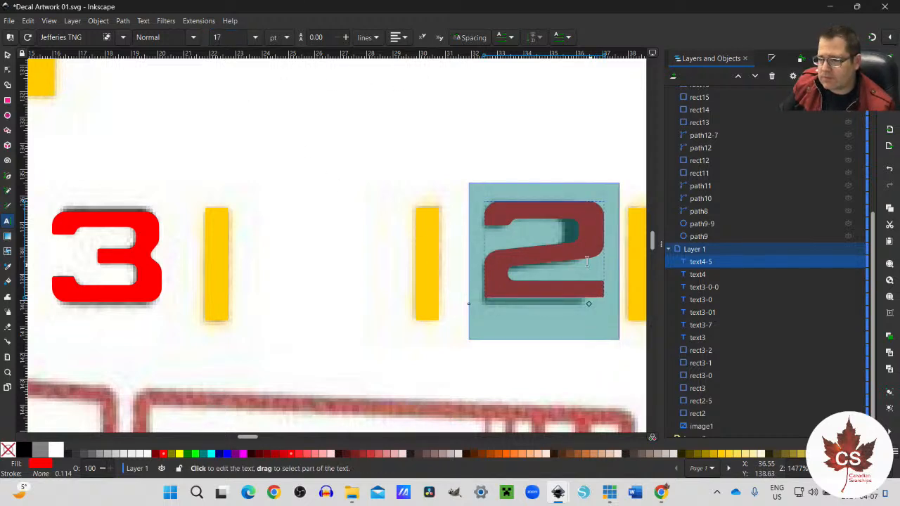
click(8, 55)
drag(554, 288, 540, 301)
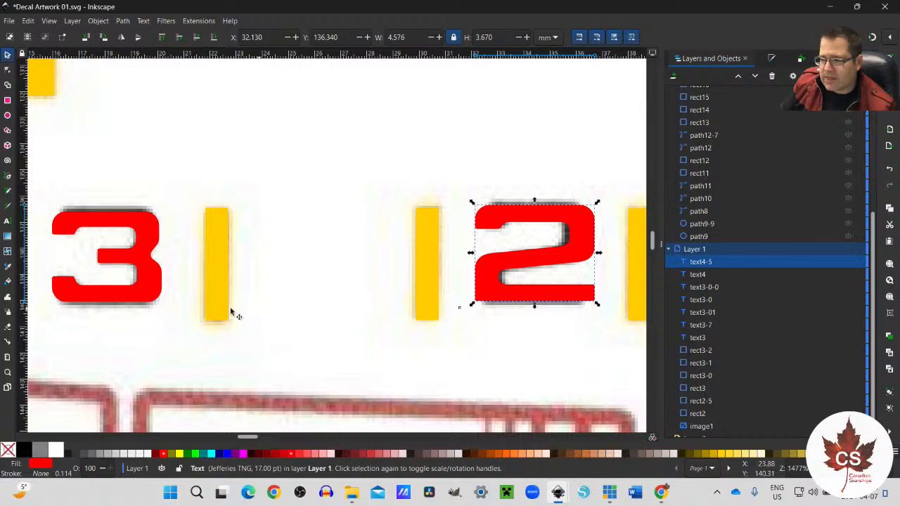
Step: Set the red text 3's font size to 17 pt and align it over the scanned 3
click(134, 282)
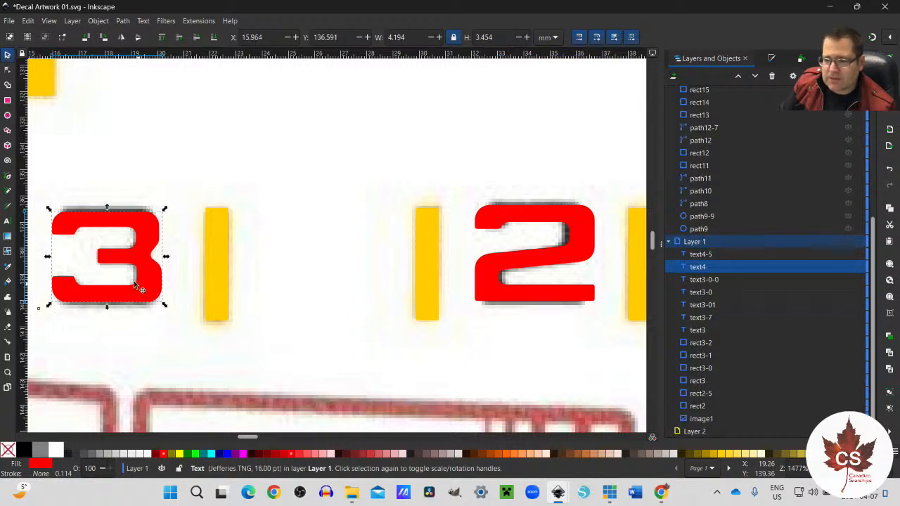
click(7, 220)
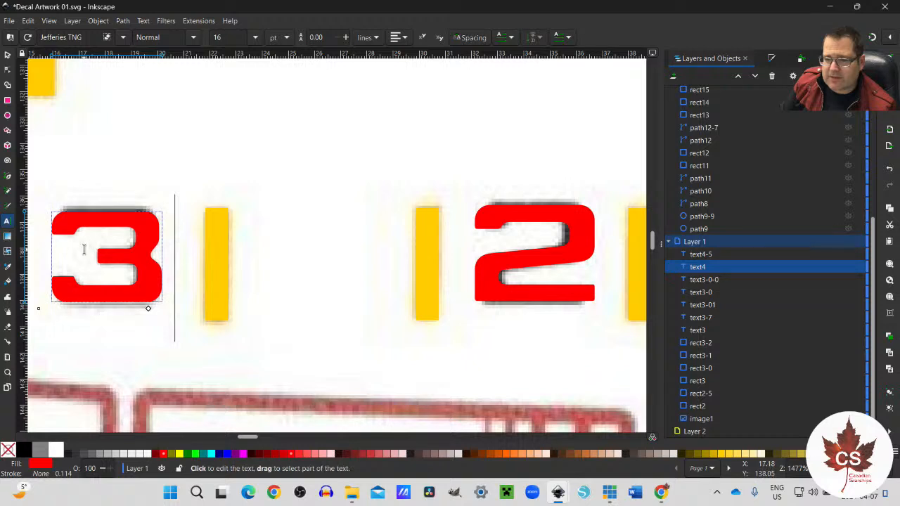
drag(85, 251, 136, 253)
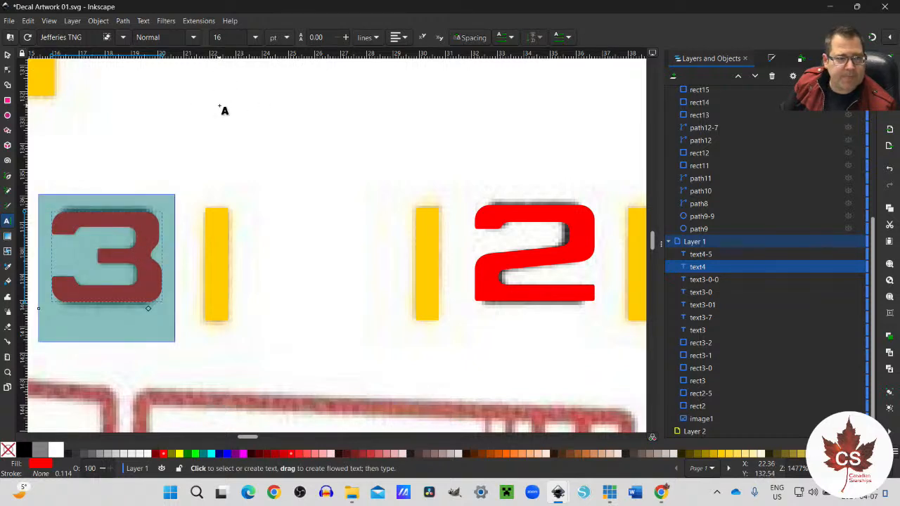
click(238, 39)
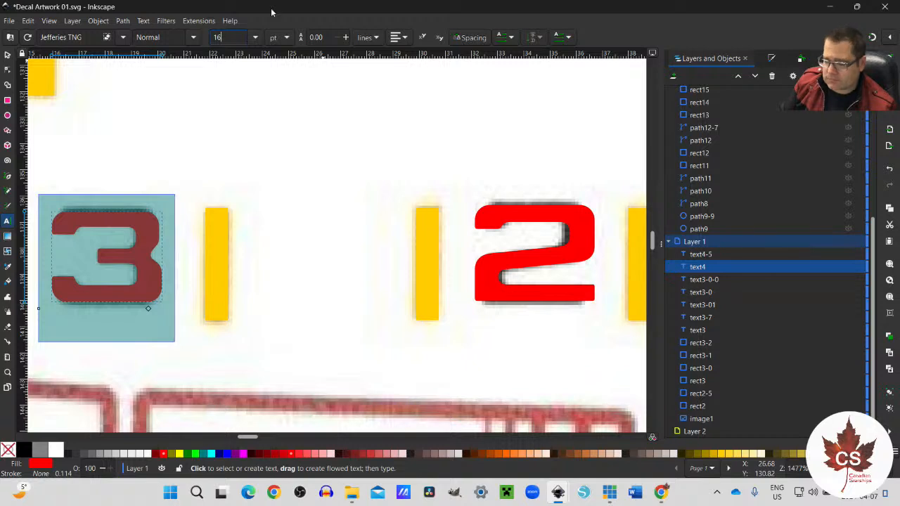
key(Return)
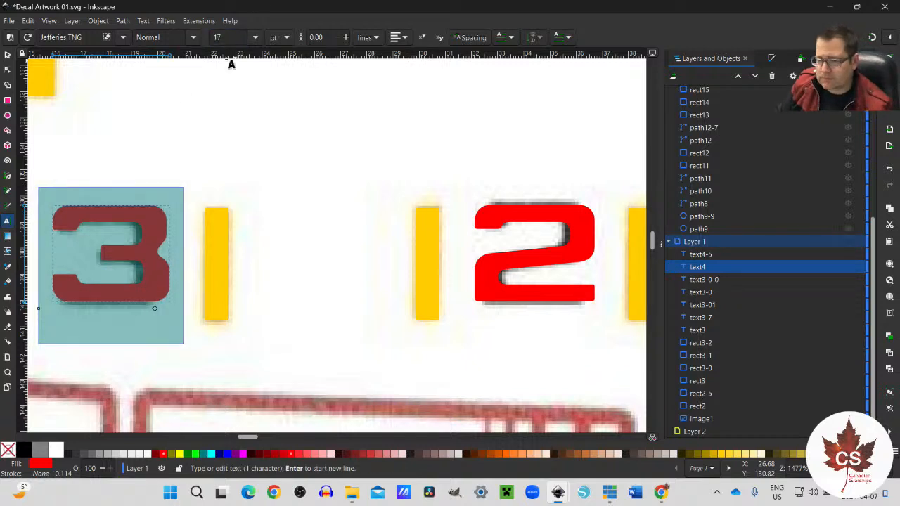
key(Escape)
key(s)
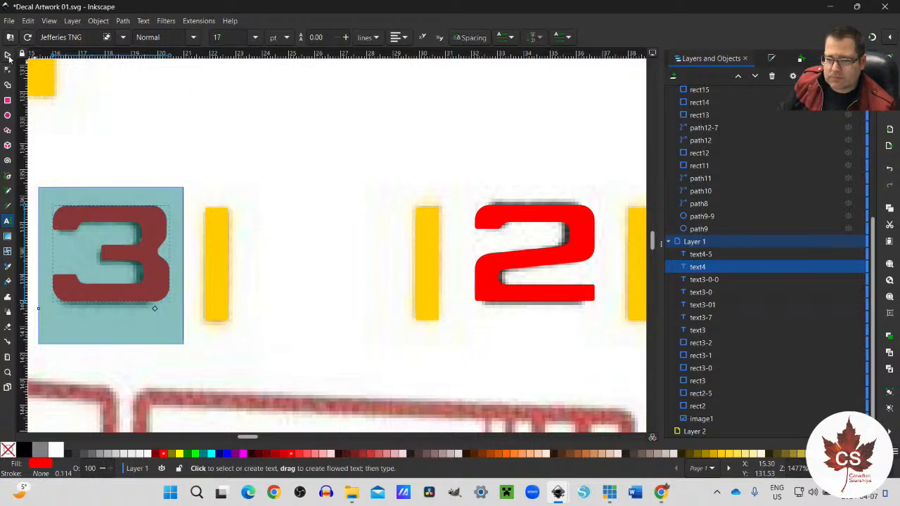
drag(149, 284, 145, 288)
Step: Fill the text 3 and the text 2 between the small yellow bars white
scroll(291, 302, down, 2)
scroll(291, 302, up, 1)
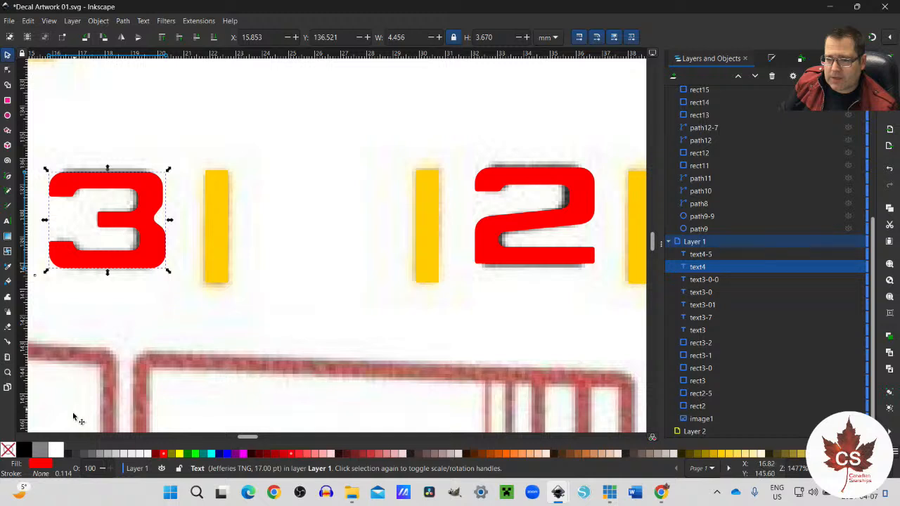
click(55, 450)
click(502, 243)
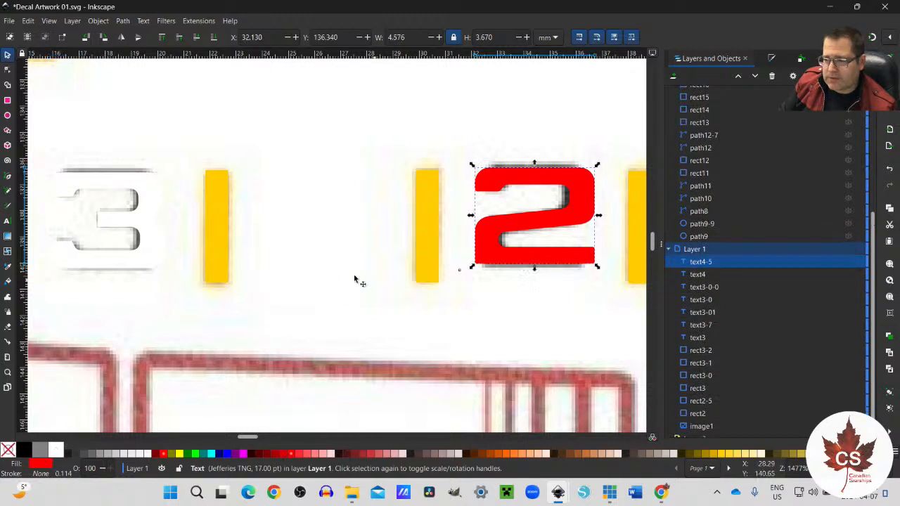
click(61, 451)
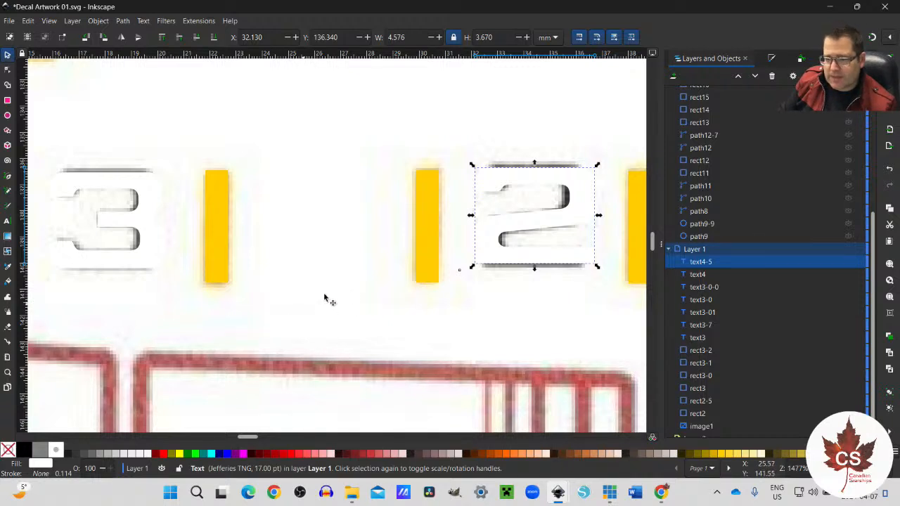
Step: Hide the scanned reference image in Layer 1
scroll(445, 275, down, 1)
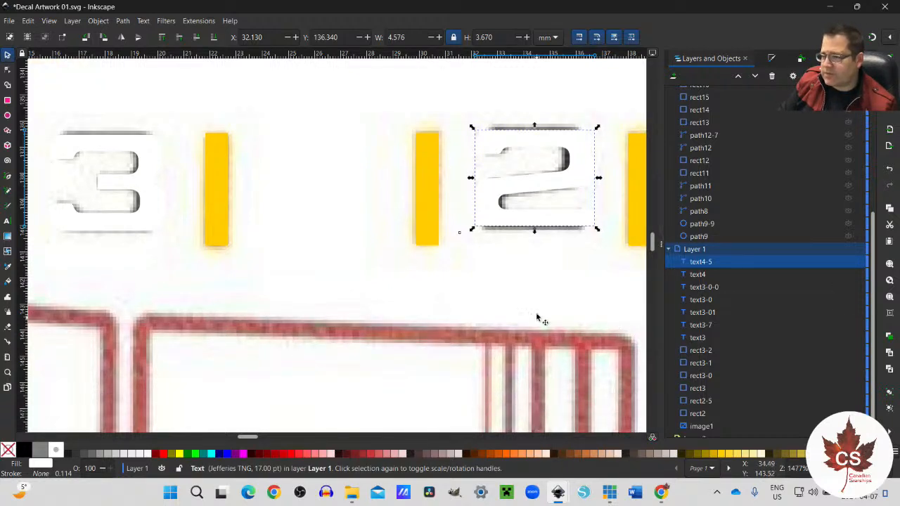
scroll(784, 402, down, 1)
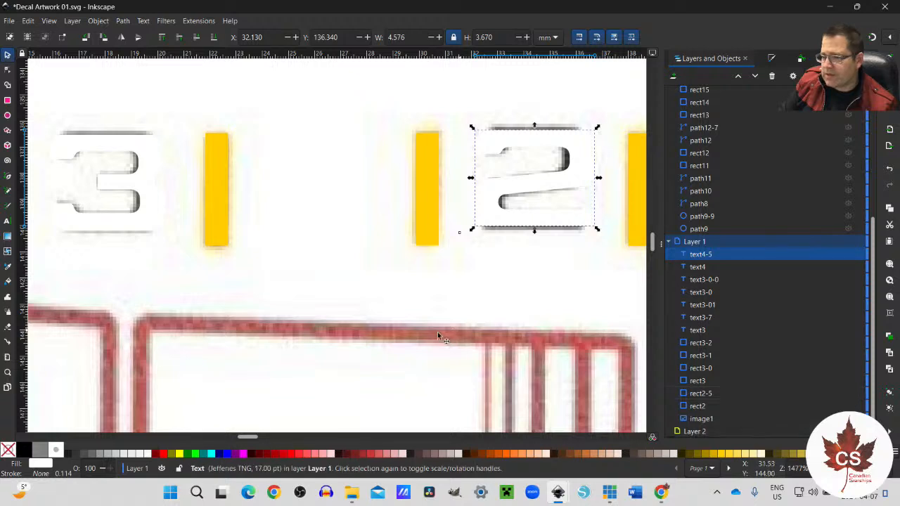
ctrl+scroll(343, 335, down, 2)
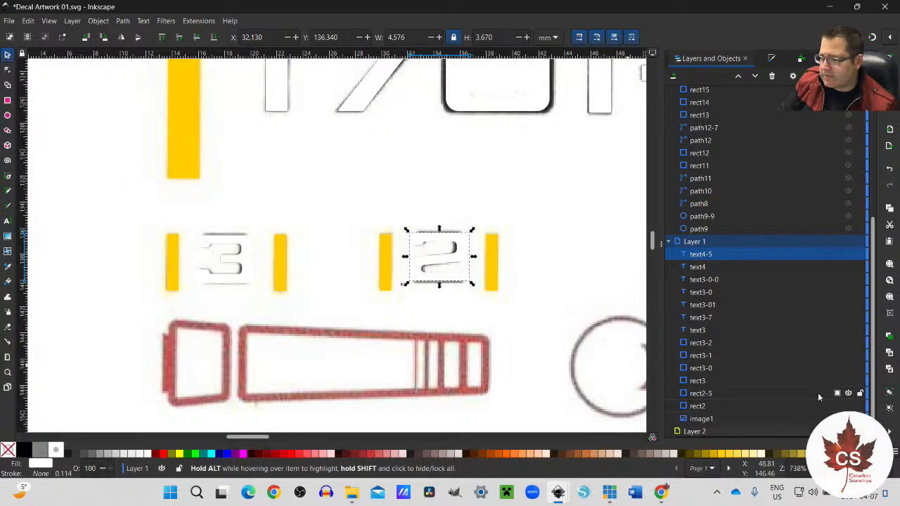
click(848, 419)
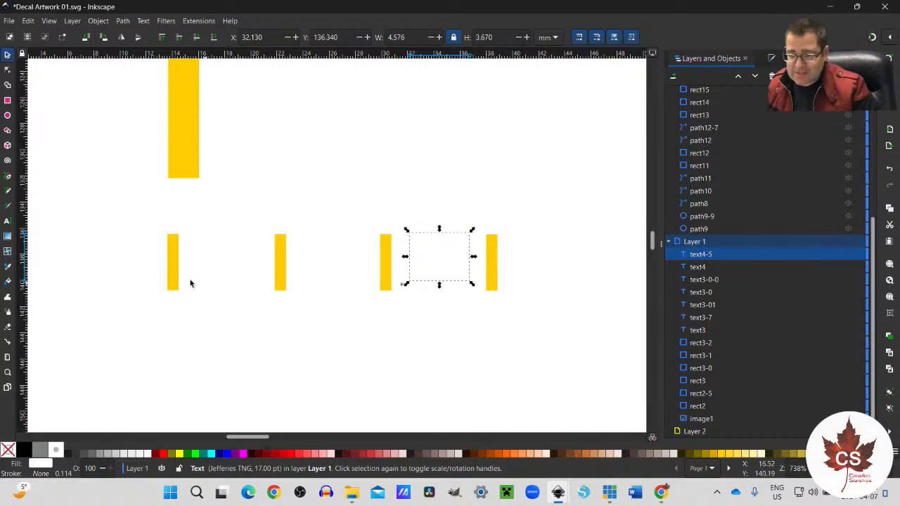
Step: Copy the 3 and 2 markings with their four yellow bars into Decals NCC-1990-R Escape Pods 02.svg, placing them beneath the NCC-1990-R lettering
drag(127, 220, 580, 321)
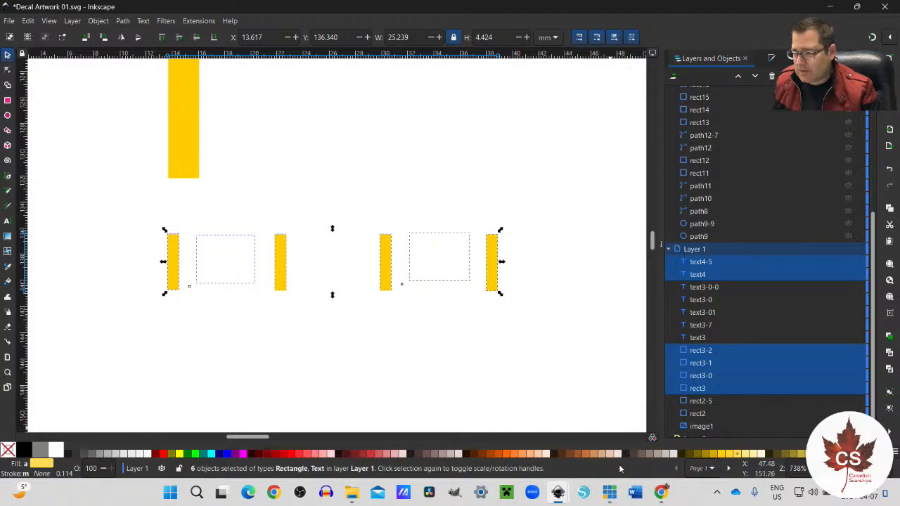
mouse_move(559, 494)
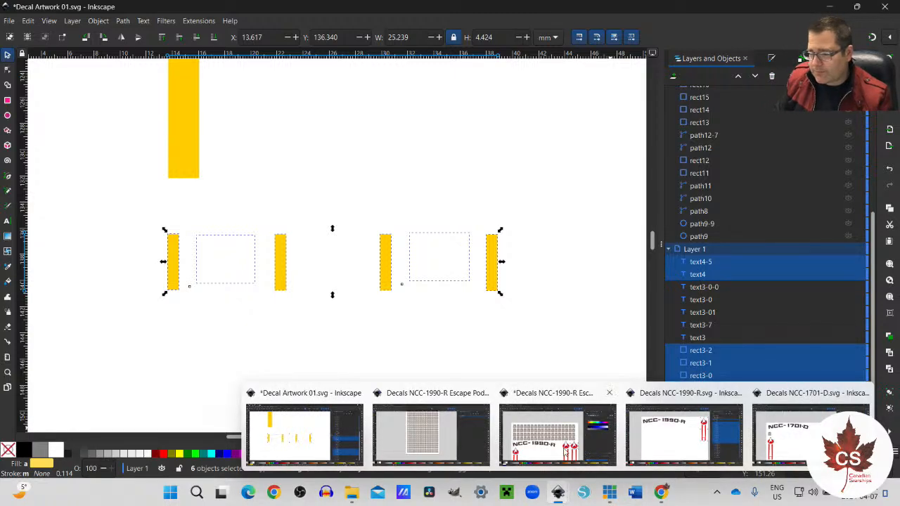
click(561, 450)
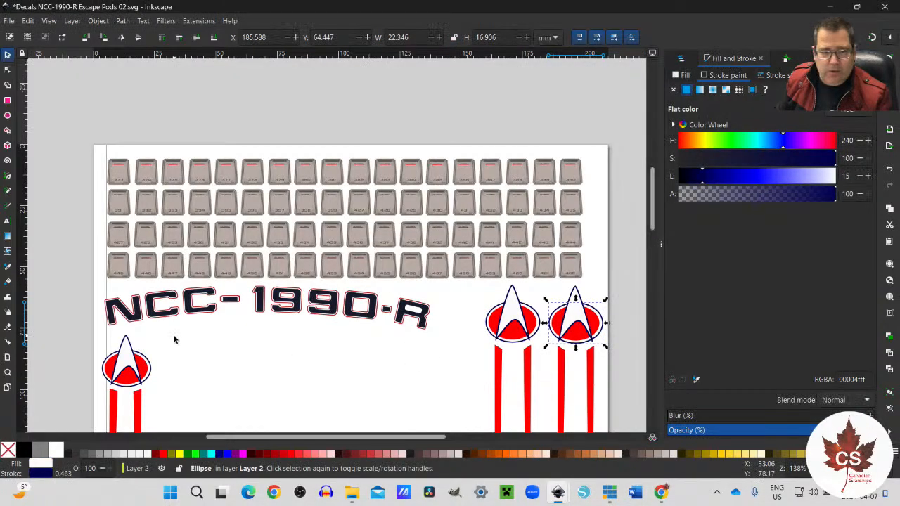
click(249, 354)
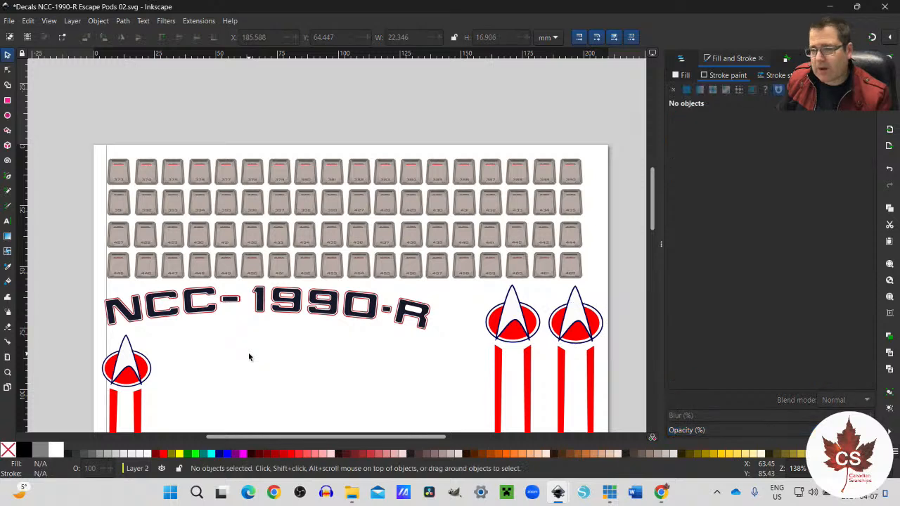
key(ctrl+v)
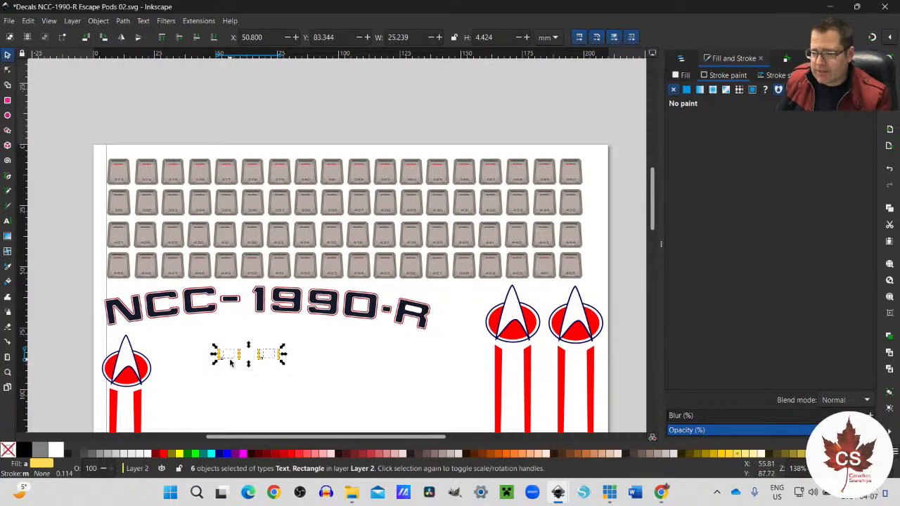
drag(232, 356, 178, 342)
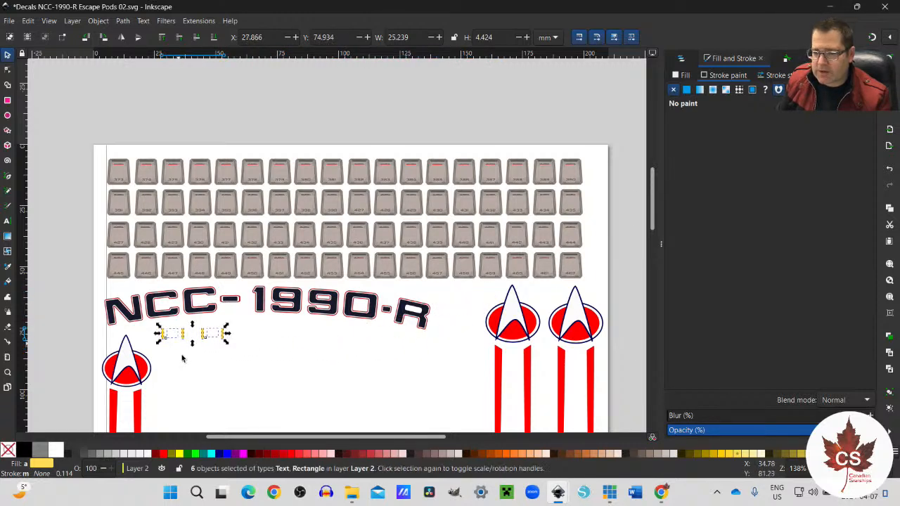
click(187, 385)
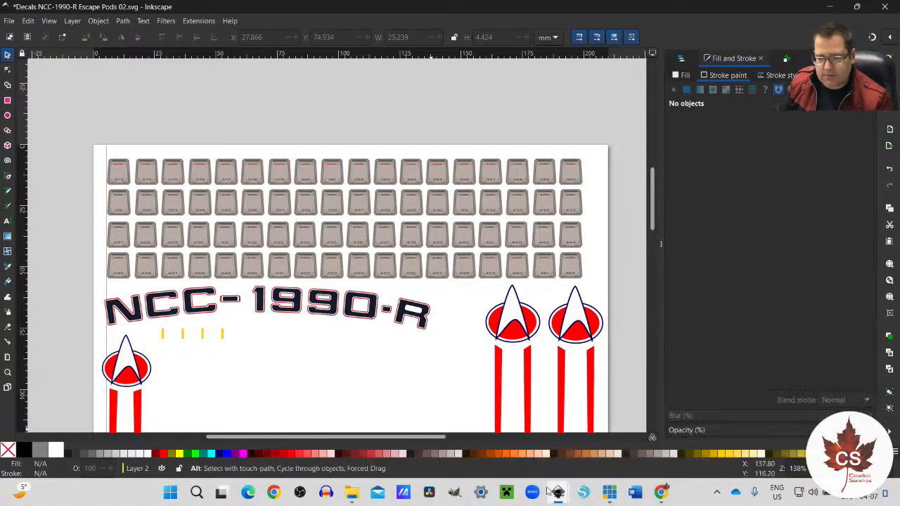
Step: Show the escape pod document's layers and objects and look through the contents of Layer 2
key(alt+Tab)
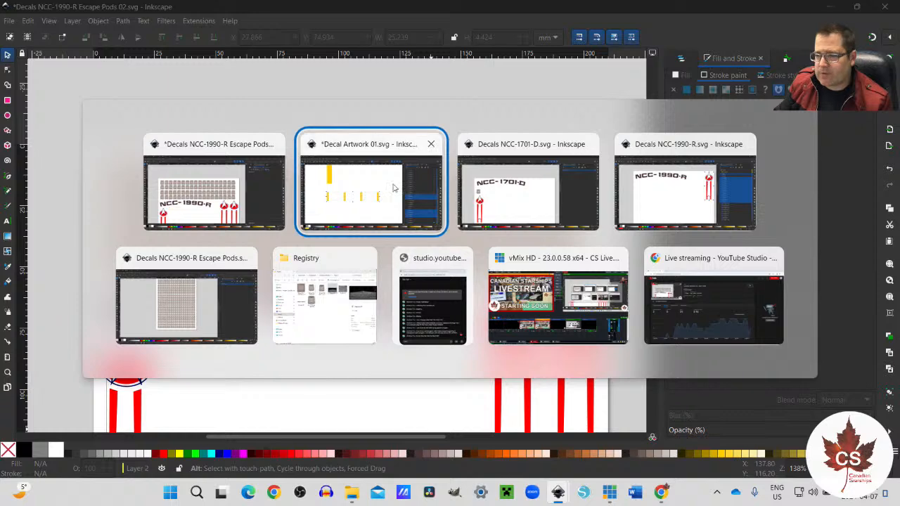
key(Escape)
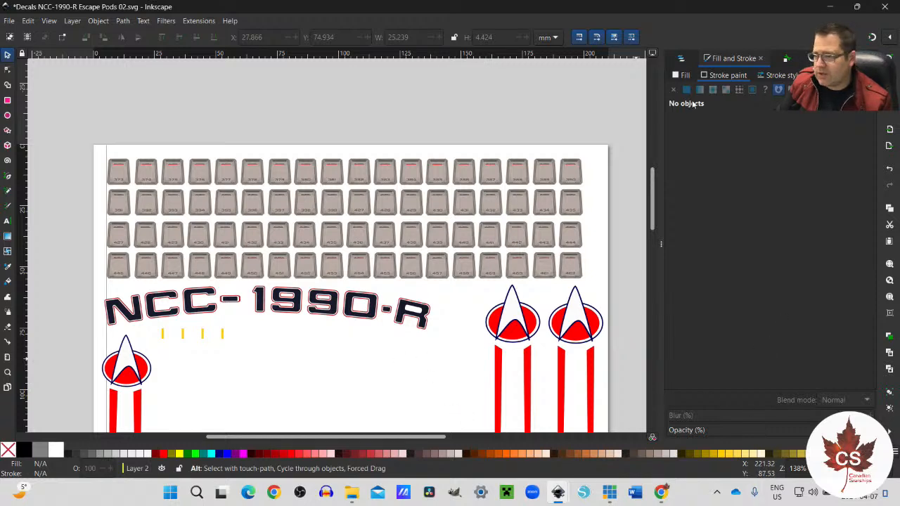
click(680, 61)
scroll(825, 381, down, 10)
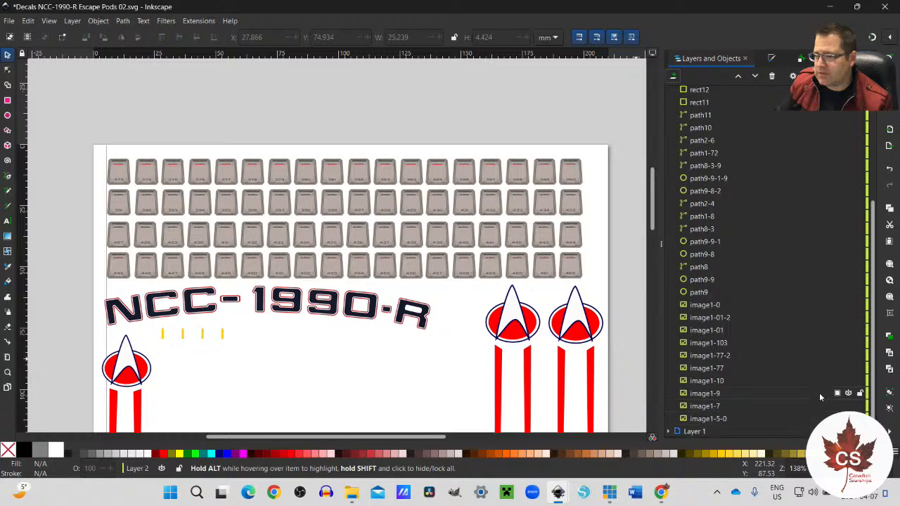
scroll(819, 392, up, 5)
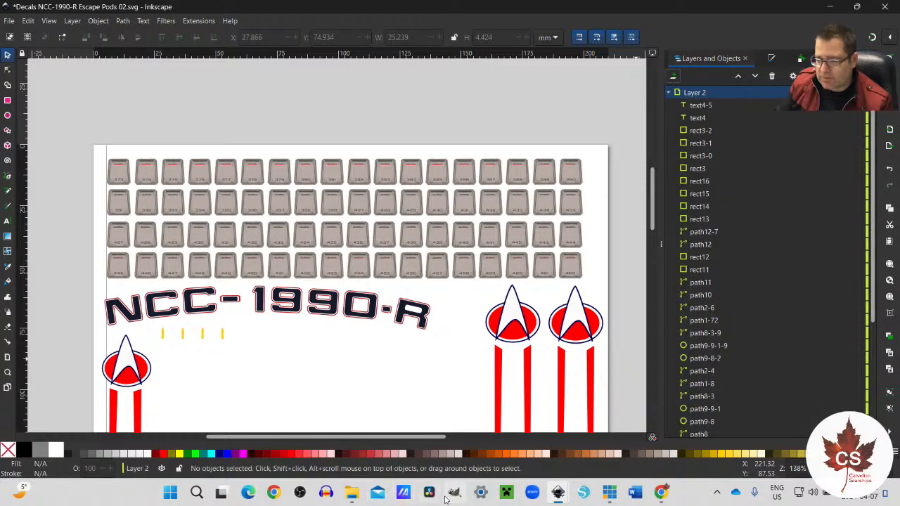
Step: Switch to Decal Artwork 01.svg and examine the scanned reference decals around the recreated 1701-, 3 and 2 markings
mouse_move(557, 494)
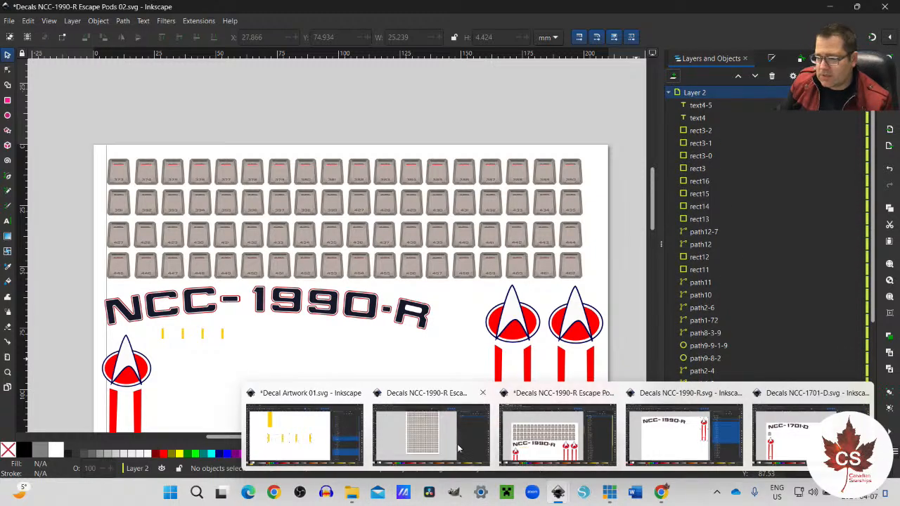
click(330, 432)
scroll(735, 366, down, 1)
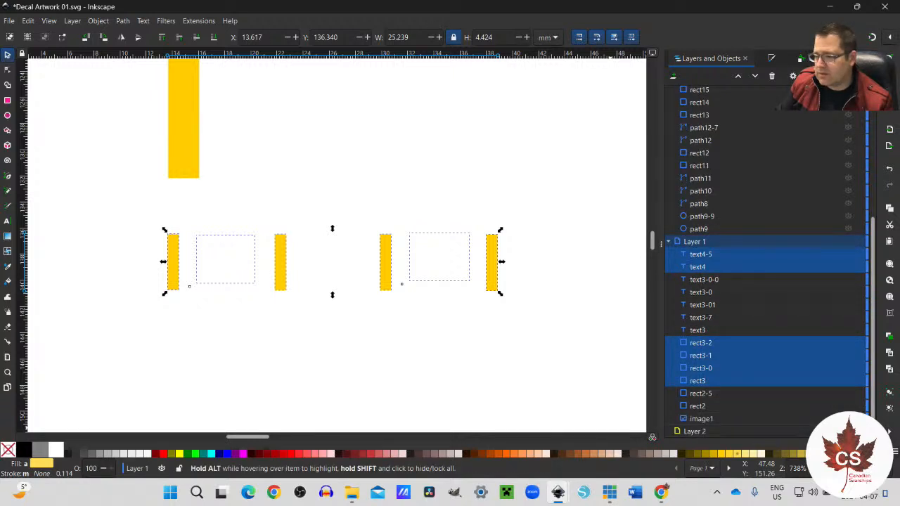
click(524, 356)
scroll(520, 355, up, 3)
scroll(522, 360, down, 2)
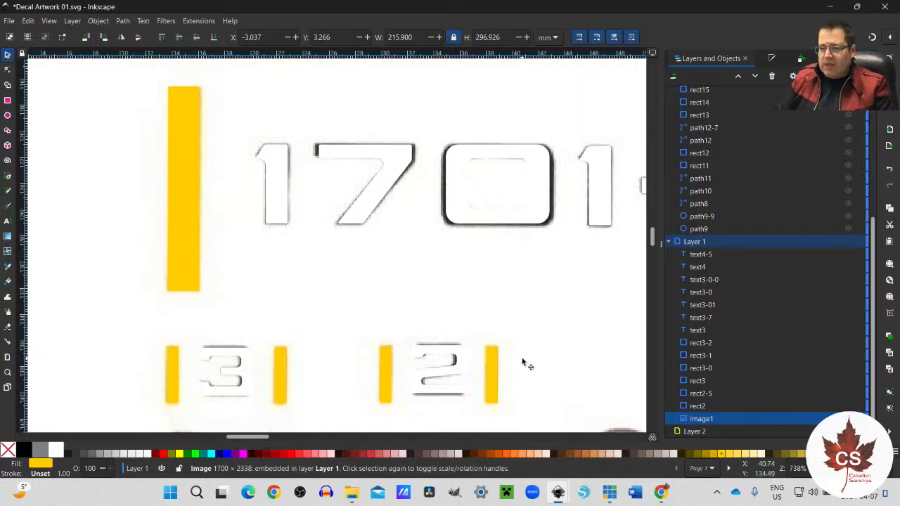
scroll(520, 357, up, 2)
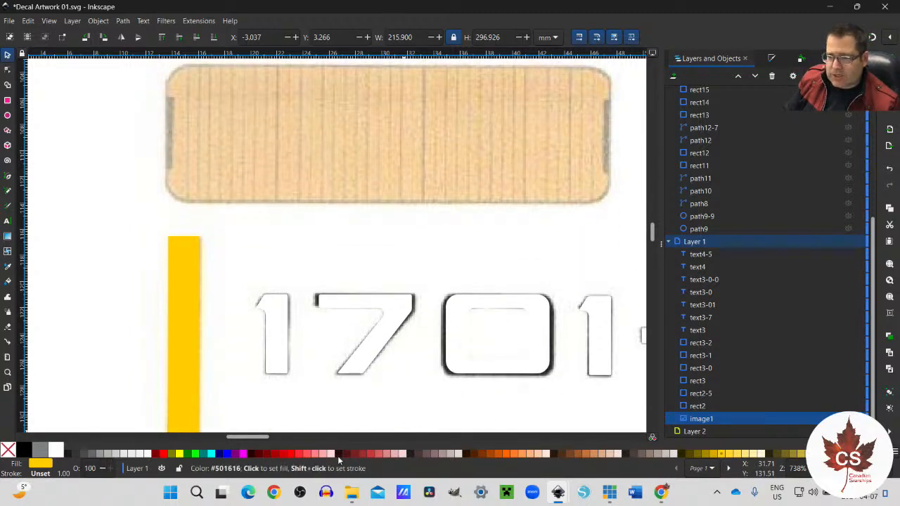
drag(259, 438, 279, 438)
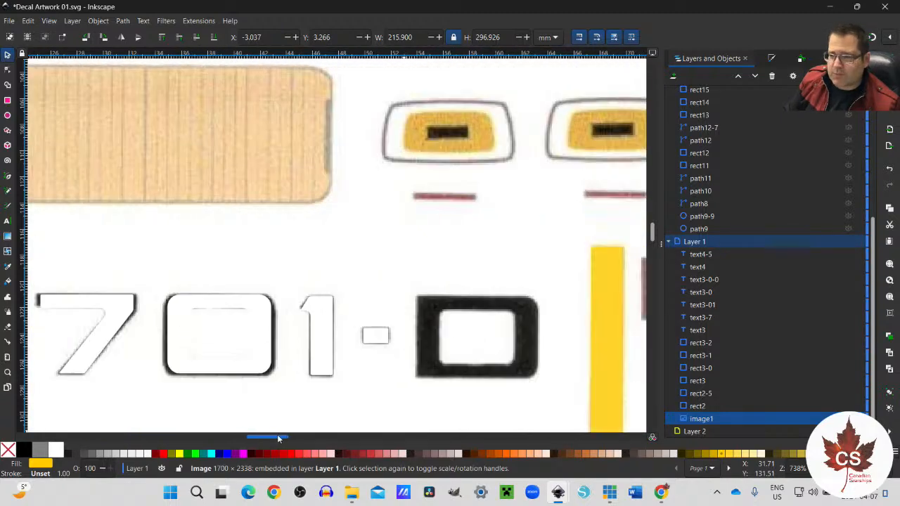
scroll(300, 393, down, 2)
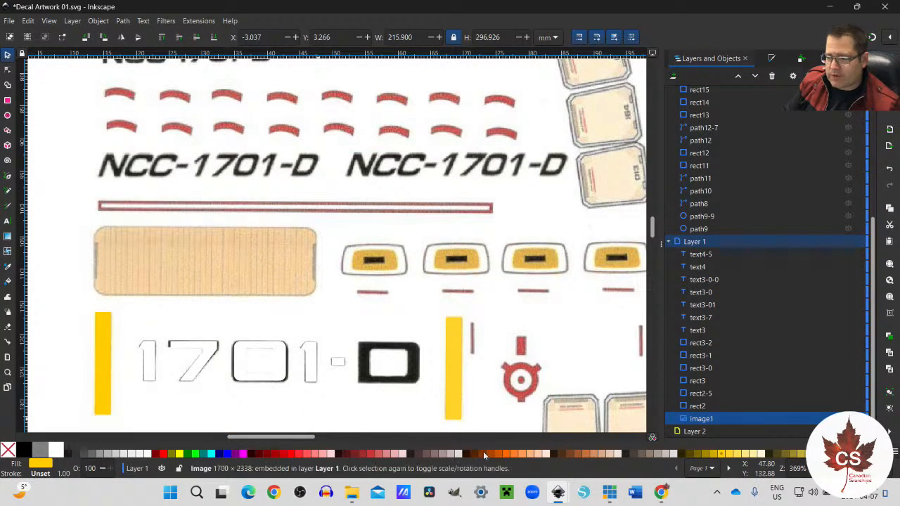
drag(306, 440, 326, 439)
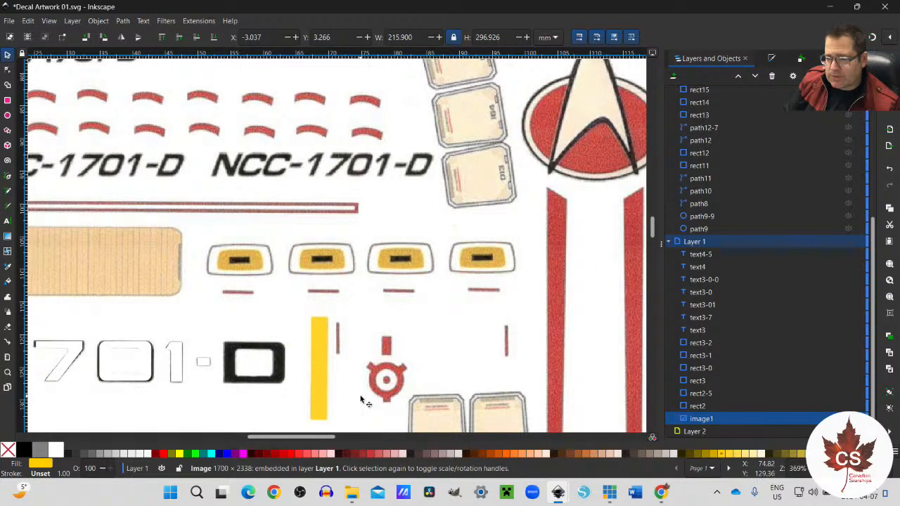
scroll(358, 406, down, 4)
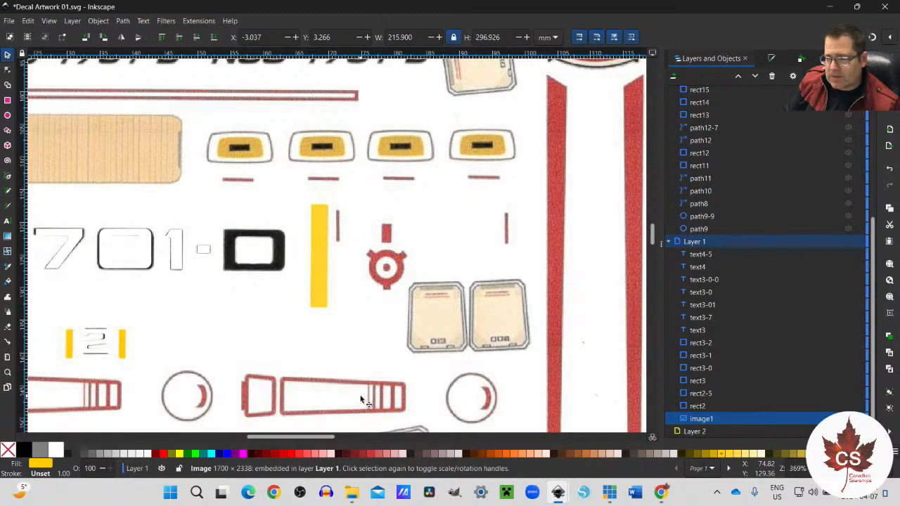
scroll(361, 401, down, 3)
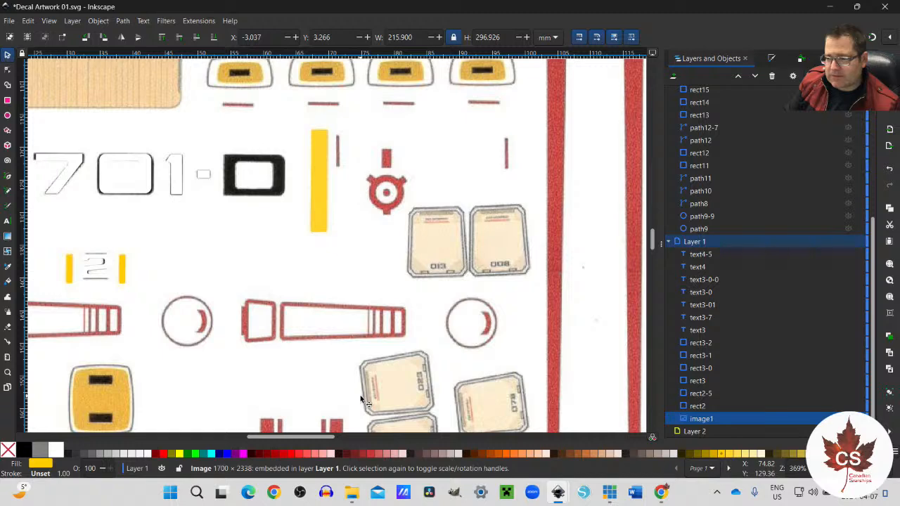
scroll(362, 401, down, 18)
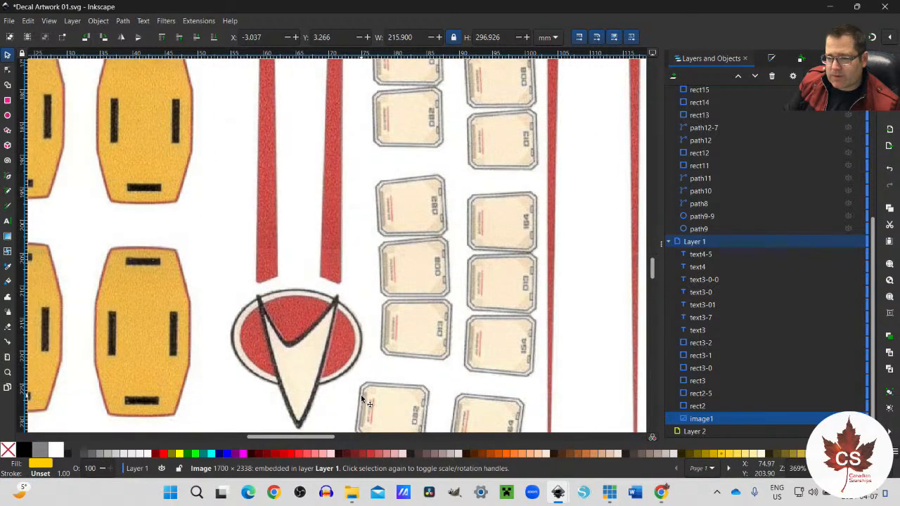
scroll(361, 402, up, 11)
scroll(361, 404, up, 3)
scroll(361, 404, down, 5)
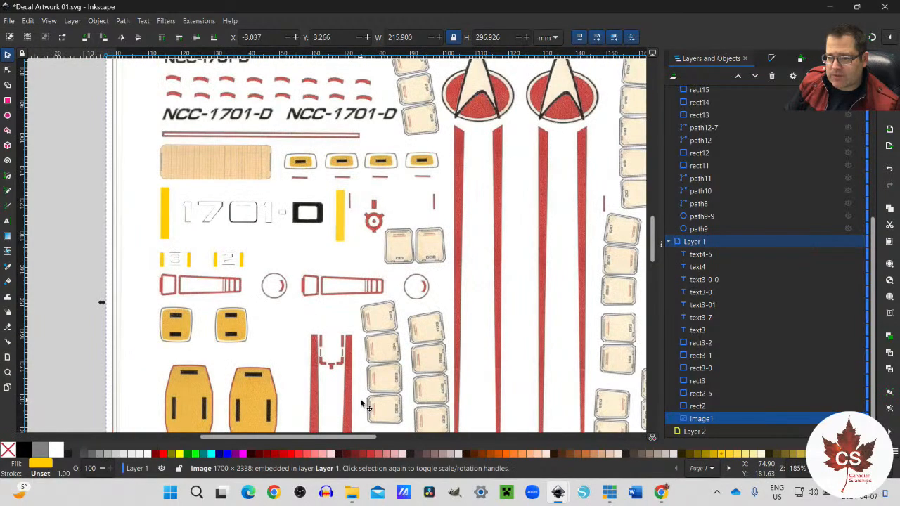
scroll(361, 405, up, 6)
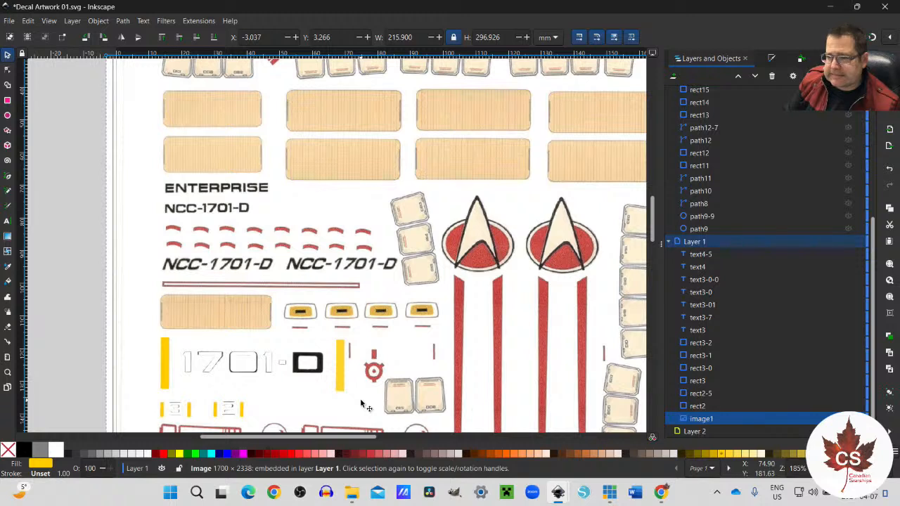
scroll(361, 404, up, 2)
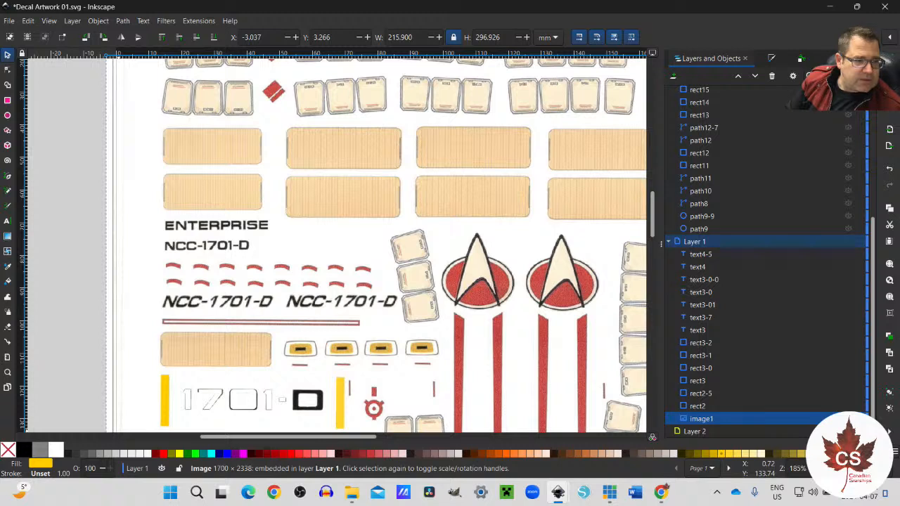
key(alt+Tab)
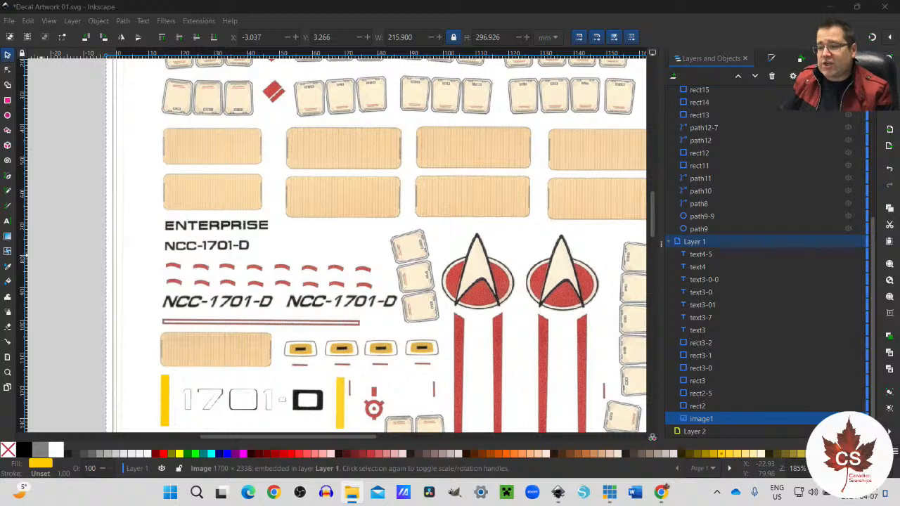
scroll(286, 334, down, 4)
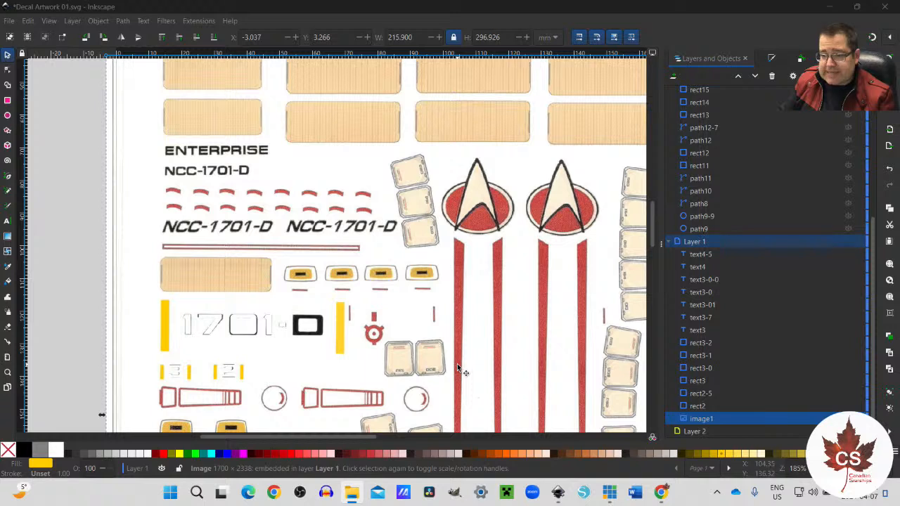
Step: Check the large yellow bar and the first 1701 digits as separate objects, and hide the scanned reference image in Layer 1
click(165, 331)
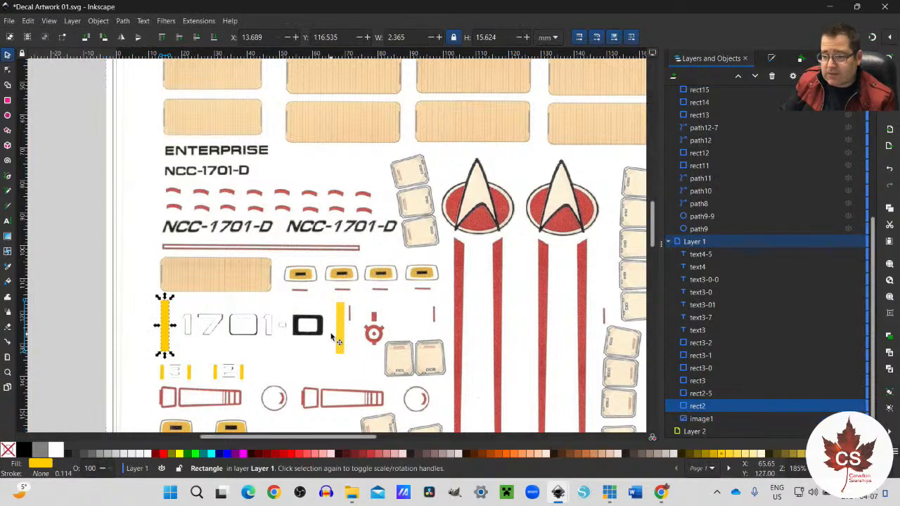
click(284, 351)
scroll(799, 281, up, 5)
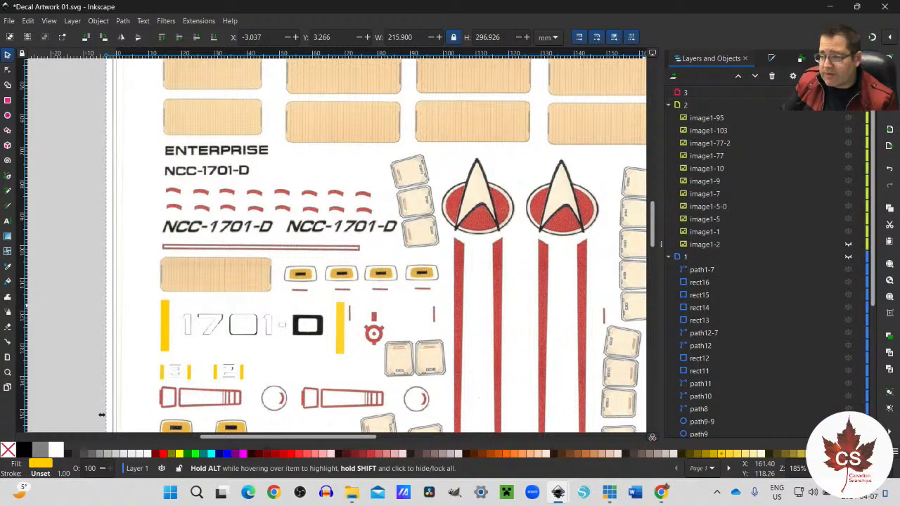
click(188, 336)
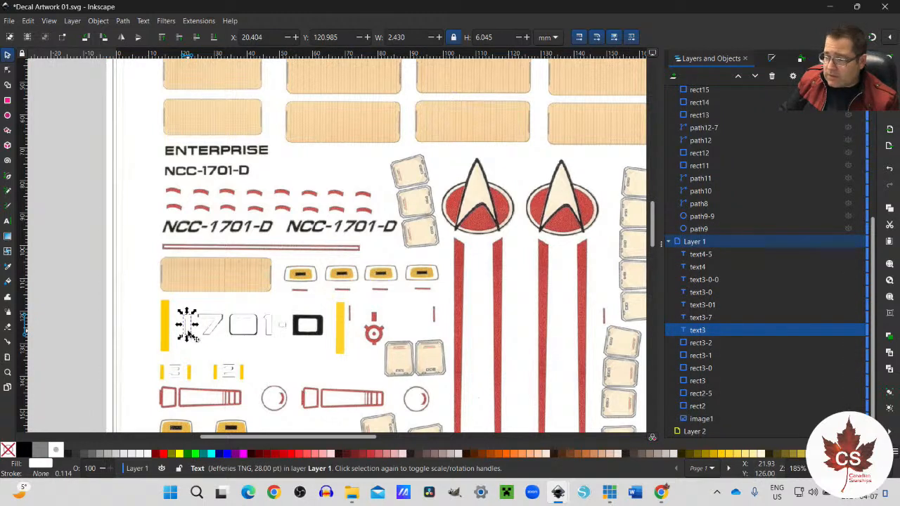
click(215, 334)
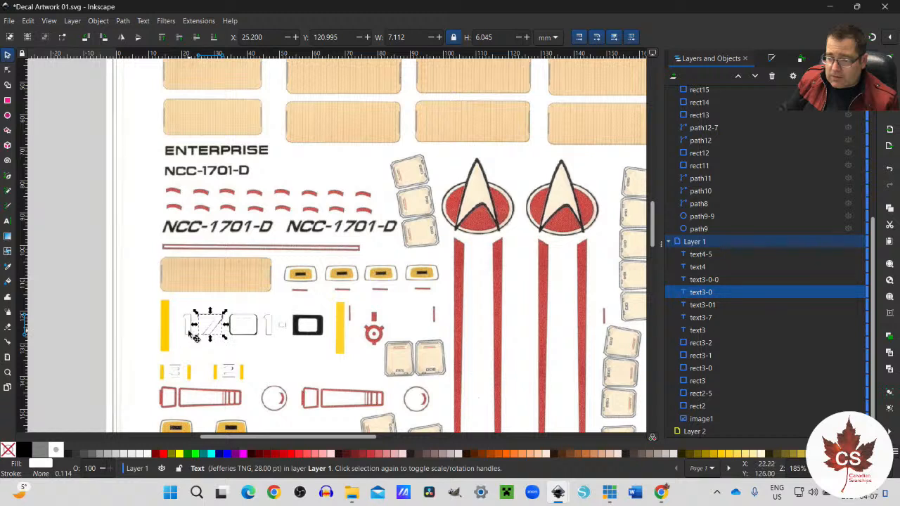
click(194, 335)
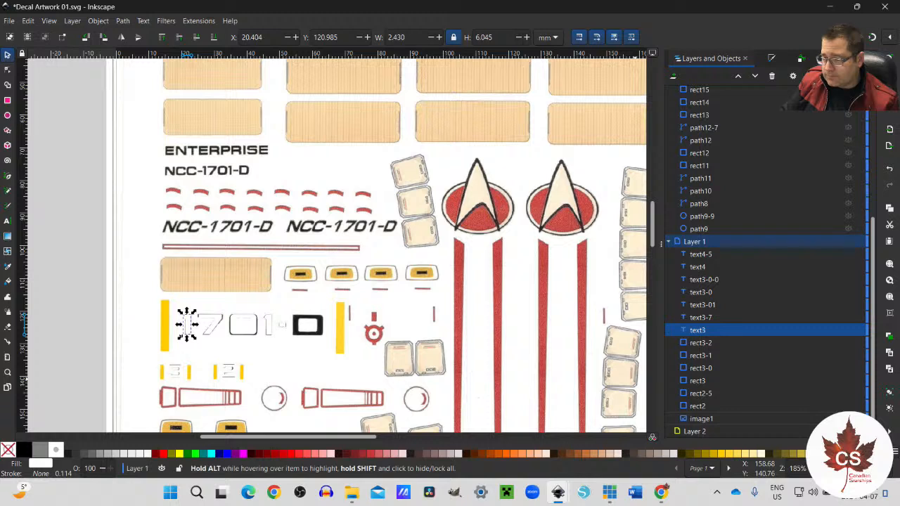
click(848, 419)
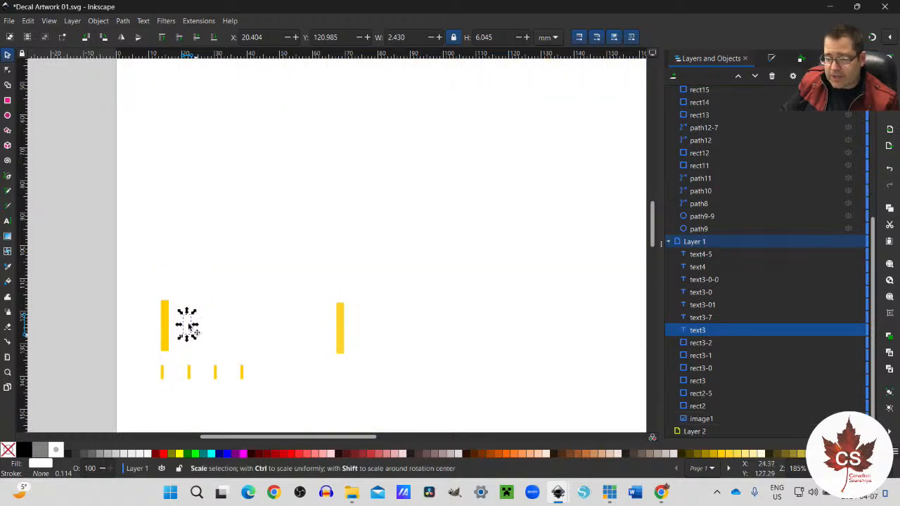
Step: Move all the yellow bars and white text objects from Layer 1 up through layers 1 and 2 into layer 3
click(147, 296)
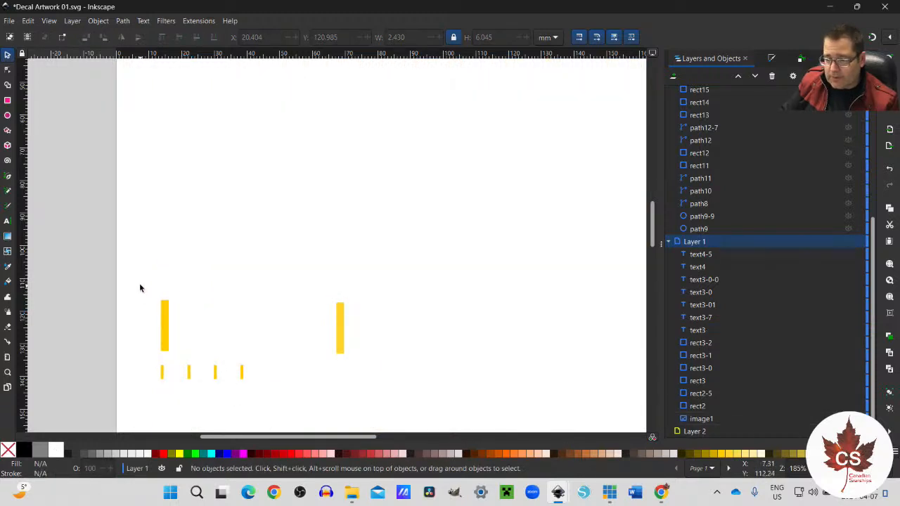
drag(138, 286, 455, 377)
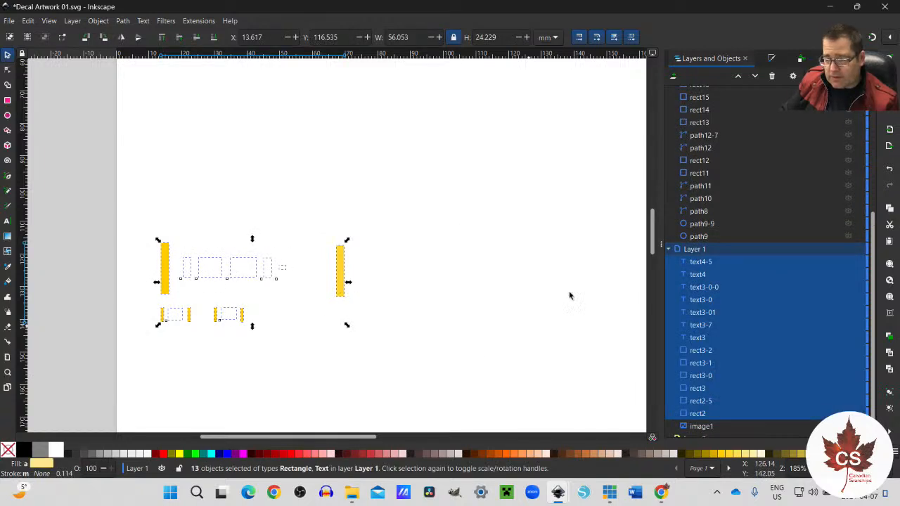
scroll(497, 263, up, 4)
scroll(498, 264, up, 4)
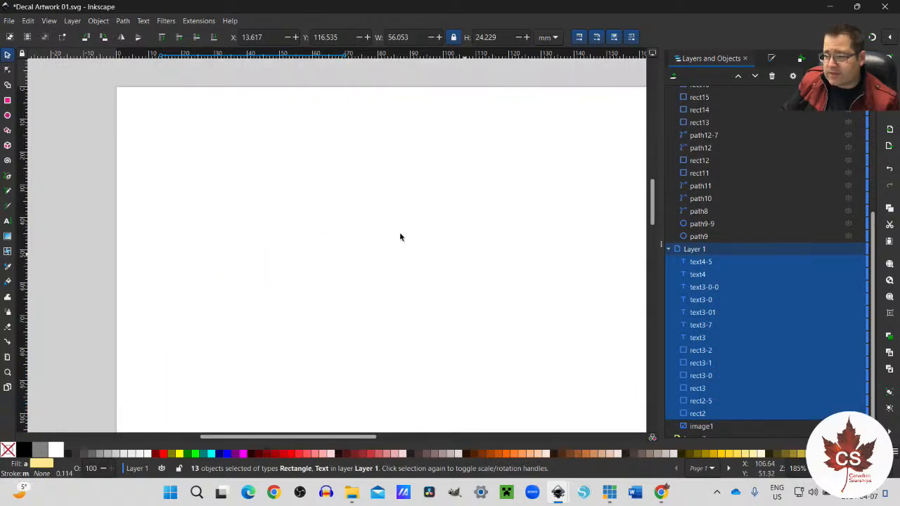
click(73, 21)
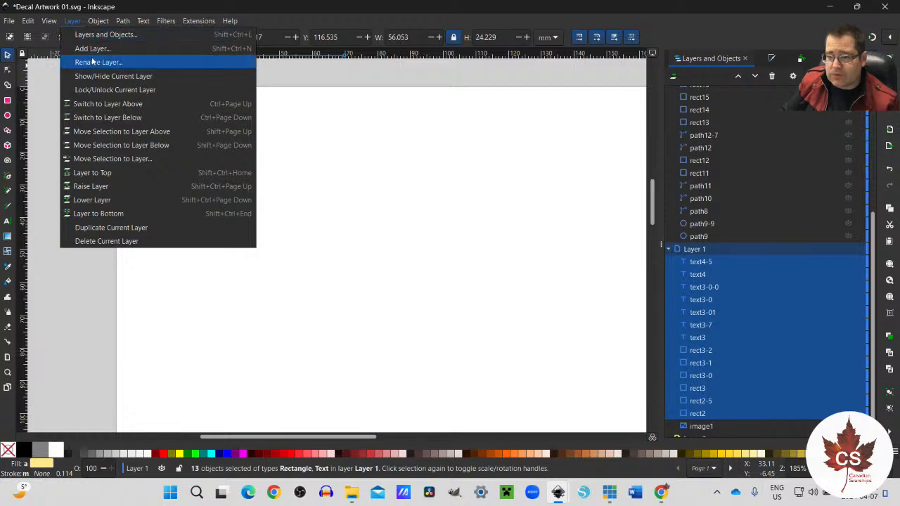
click(103, 132)
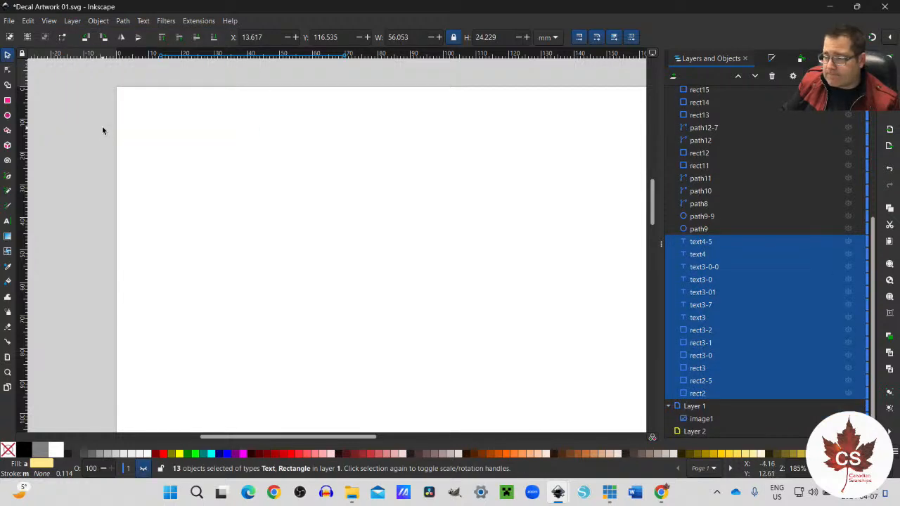
click(73, 21)
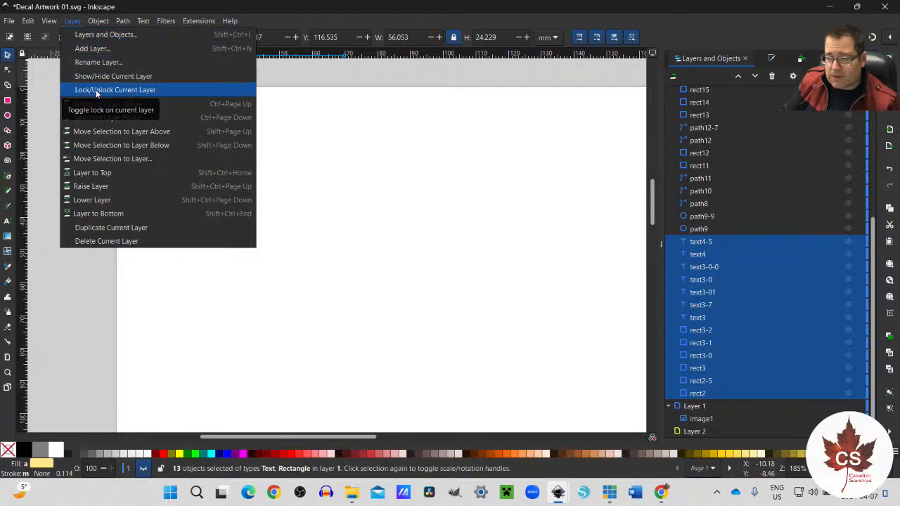
click(100, 132)
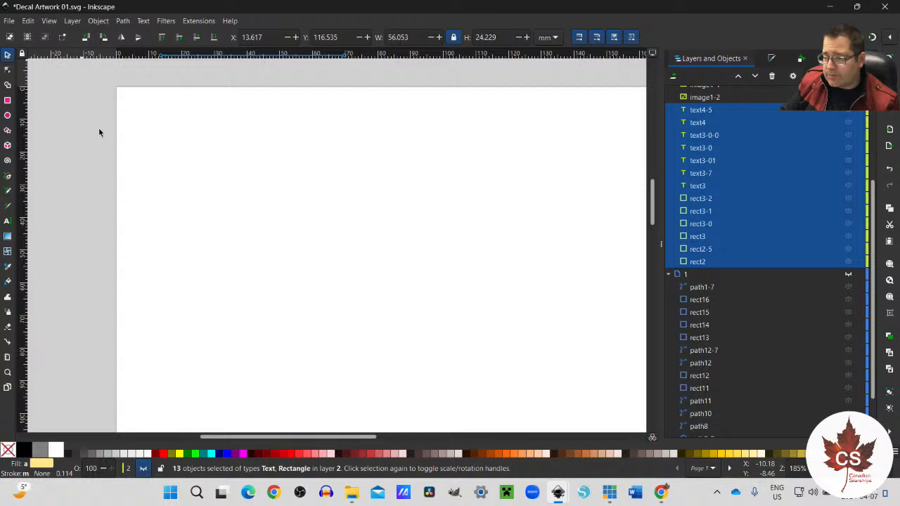
click(73, 21)
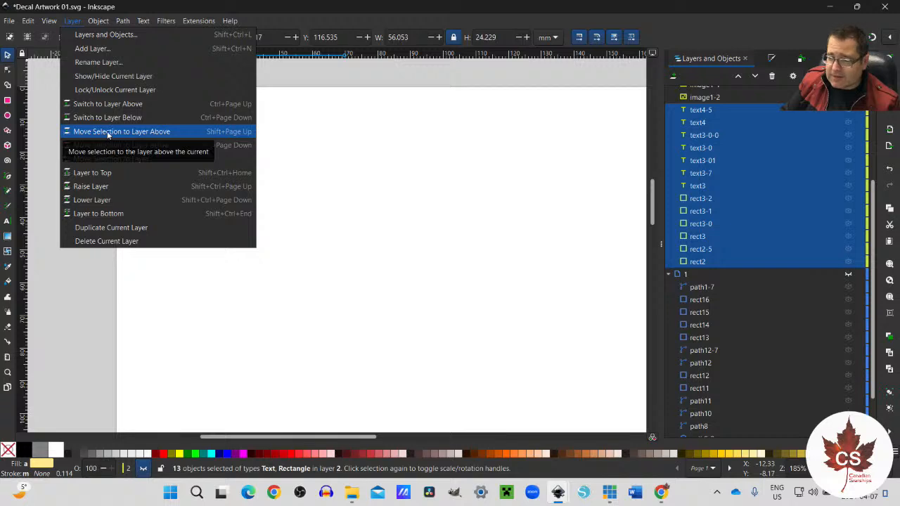
click(163, 133)
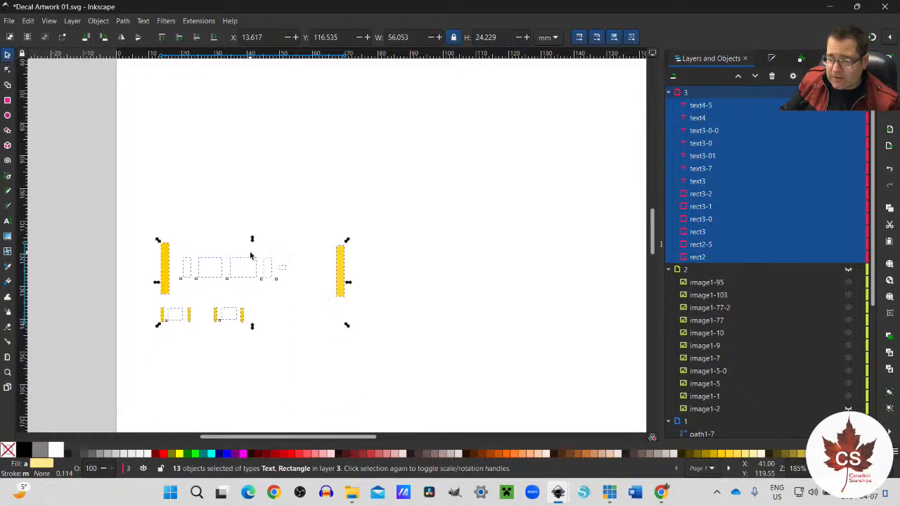
click(274, 361)
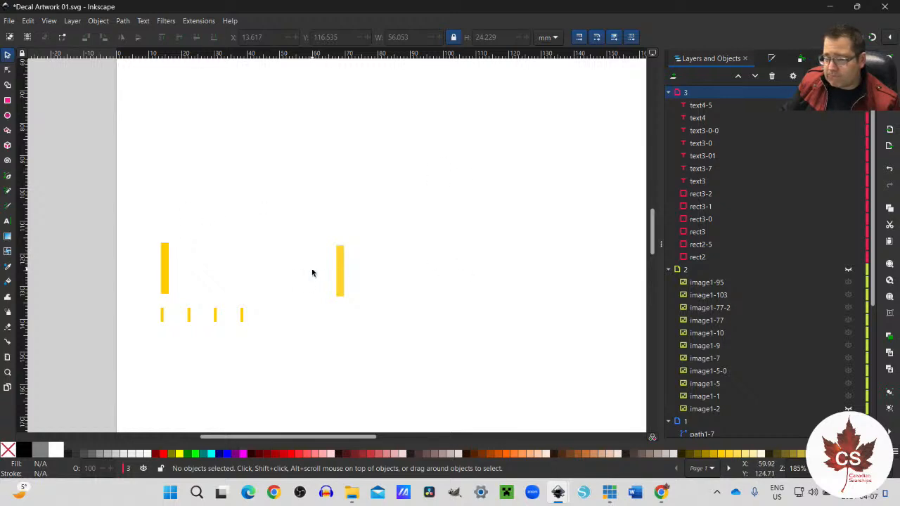
Step: Select the five white 1701- text objects between the large bars and add a layer named 4 above layer 3
drag(173, 235, 335, 307)
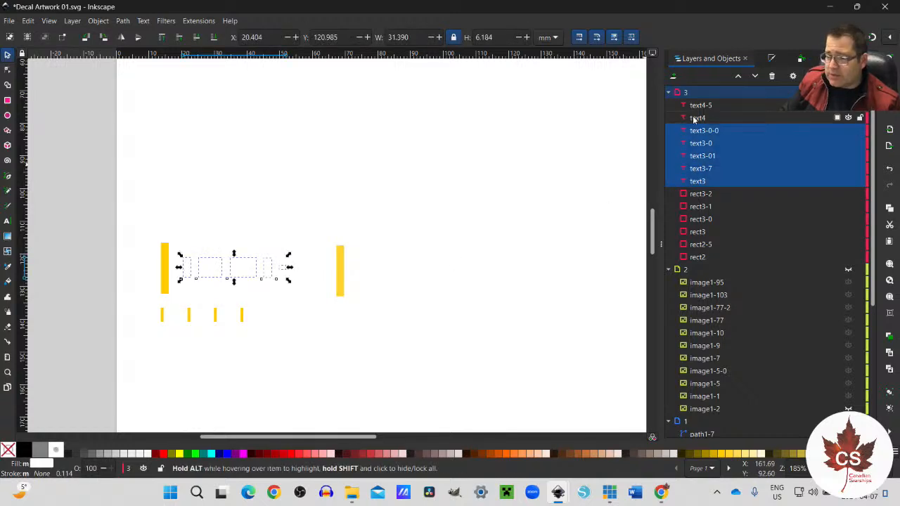
click(71, 21)
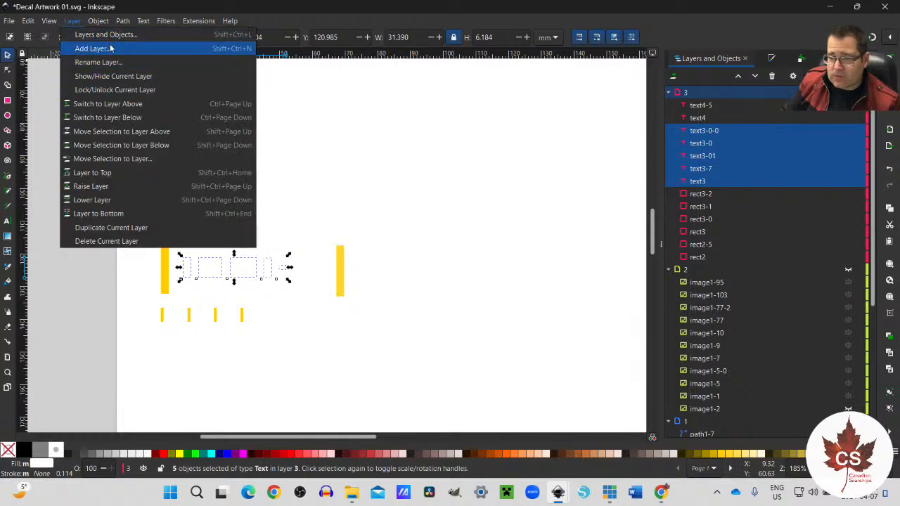
click(110, 47)
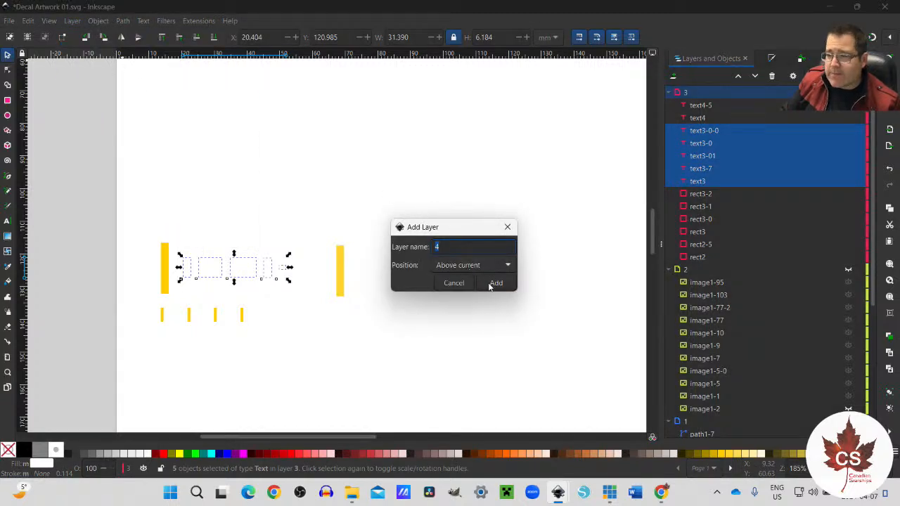
click(496, 283)
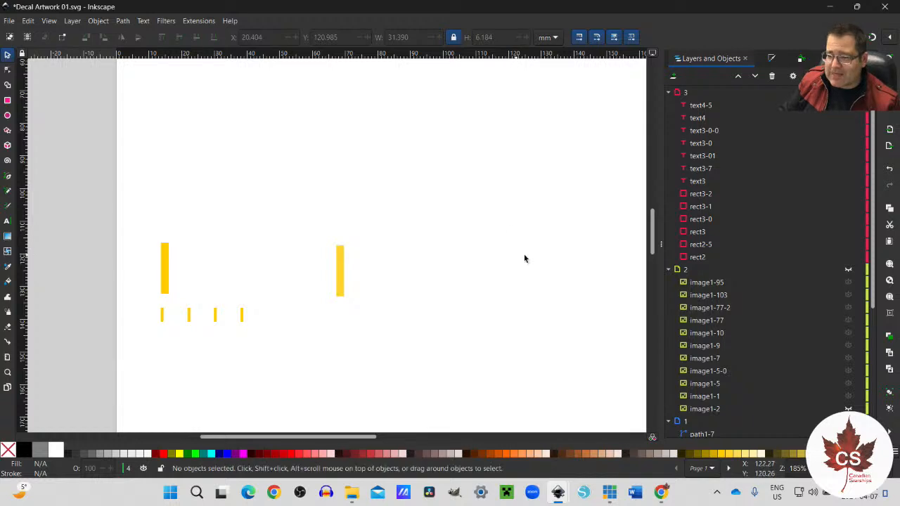
Step: Try to move the five white 1701- text objects up one layer, and check which layer the first digit belongs to
drag(170, 225, 328, 298)
click(73, 20)
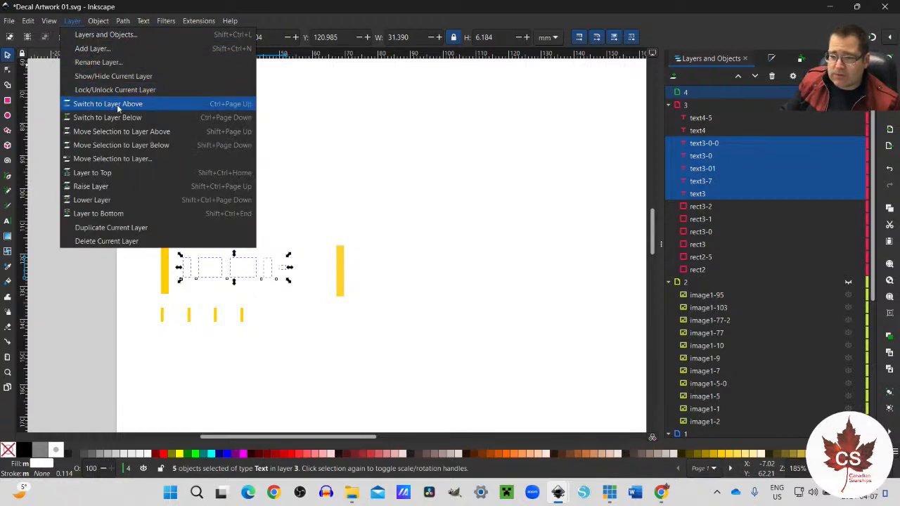
click(129, 132)
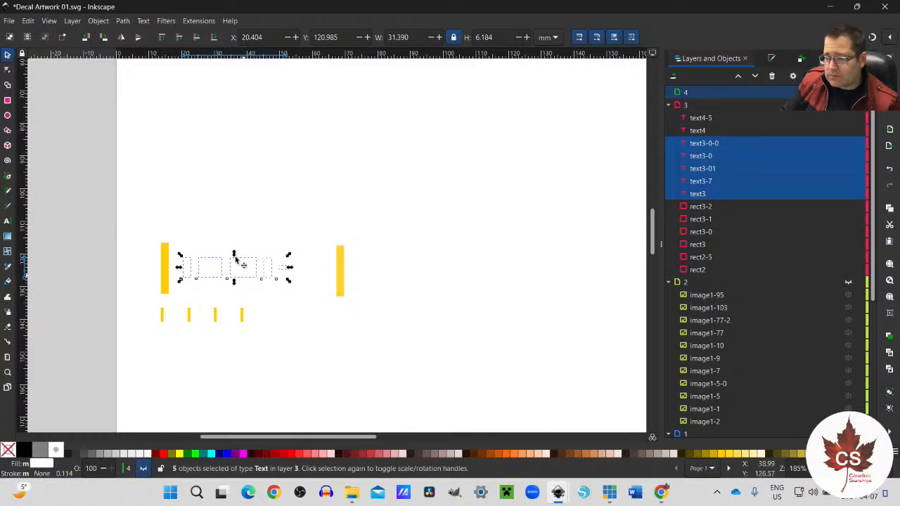
click(218, 211)
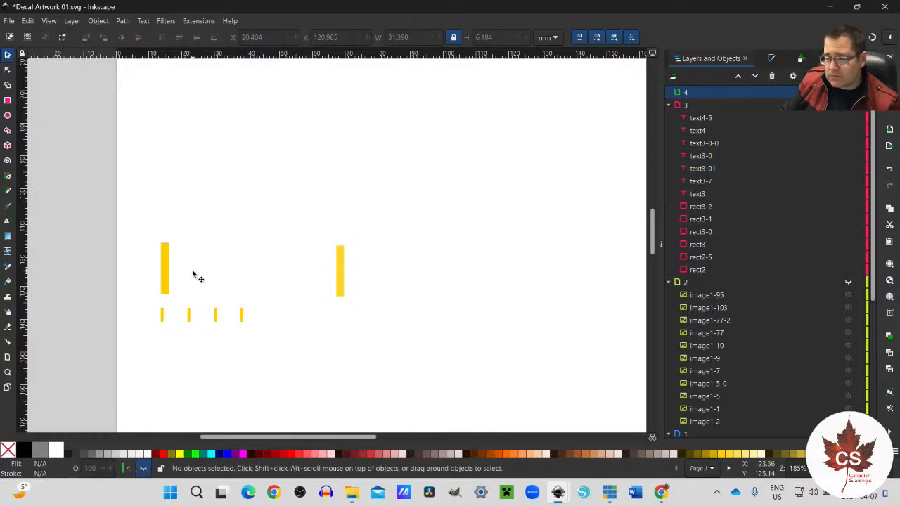
click(188, 264)
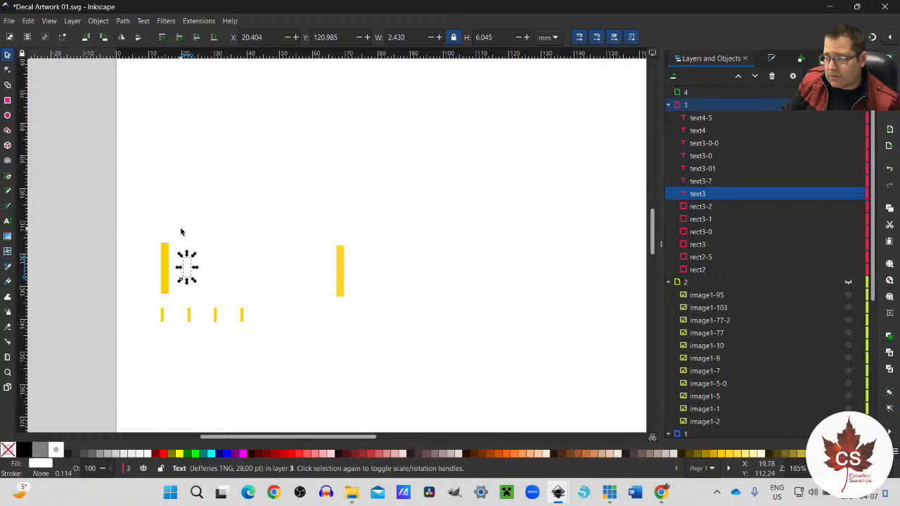
click(182, 234)
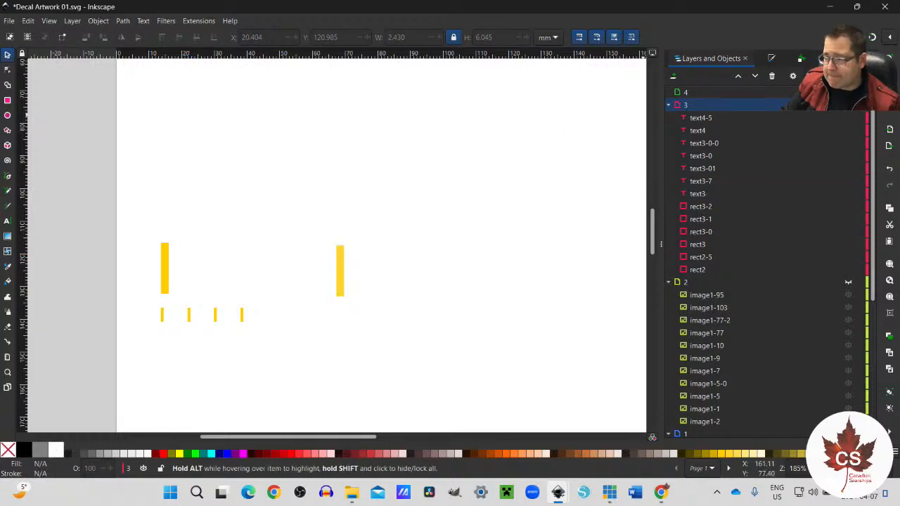
Step: Make layer 3 current and move its five white 1701- text objects between the large yellow bars up into layer 4
click(685, 94)
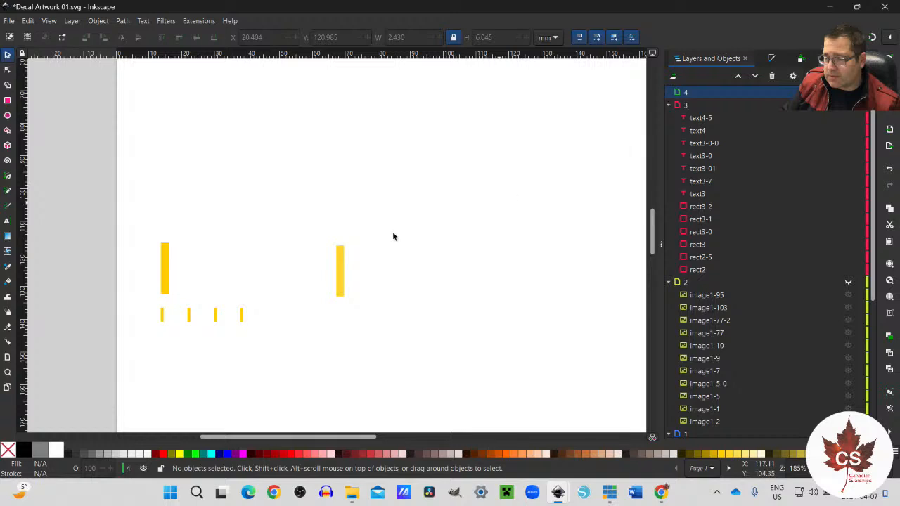
click(686, 106)
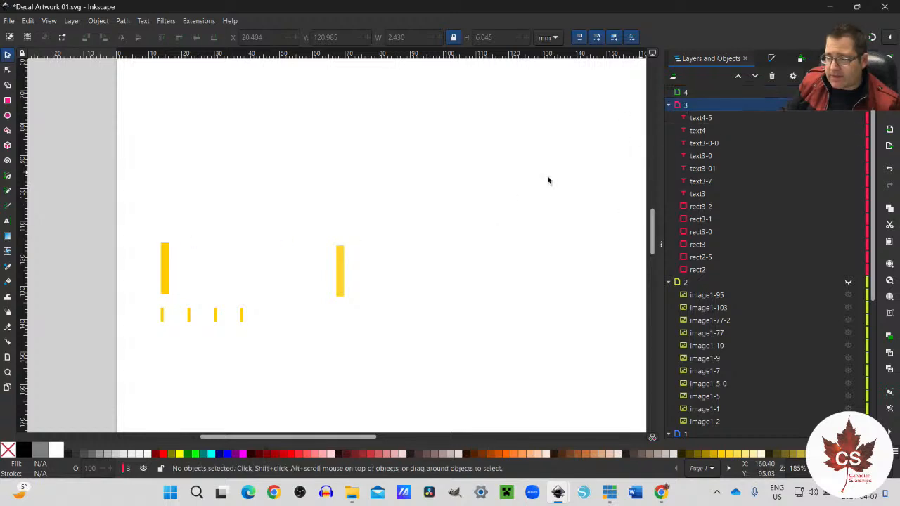
drag(171, 229, 328, 300)
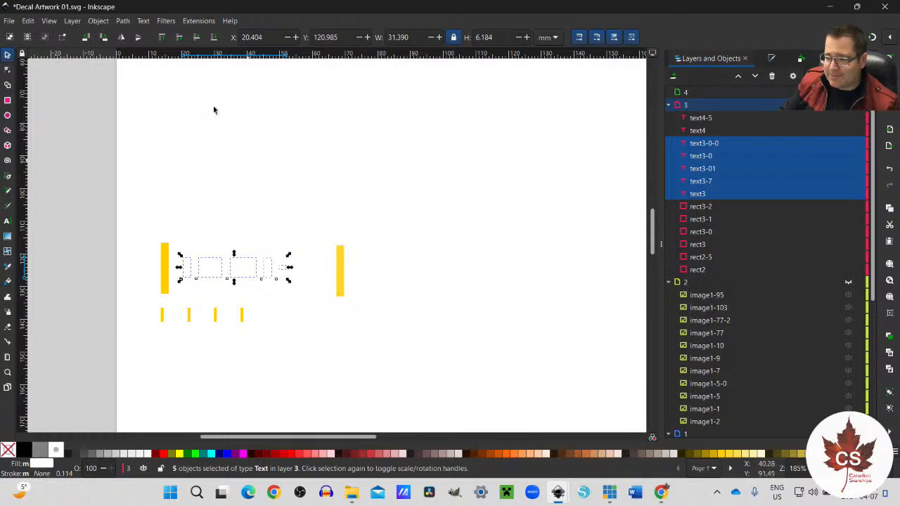
click(72, 21)
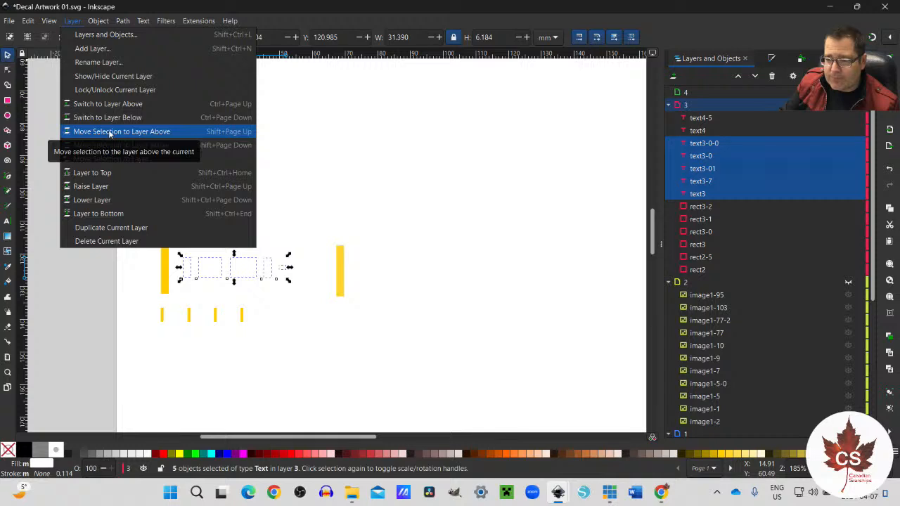
click(119, 133)
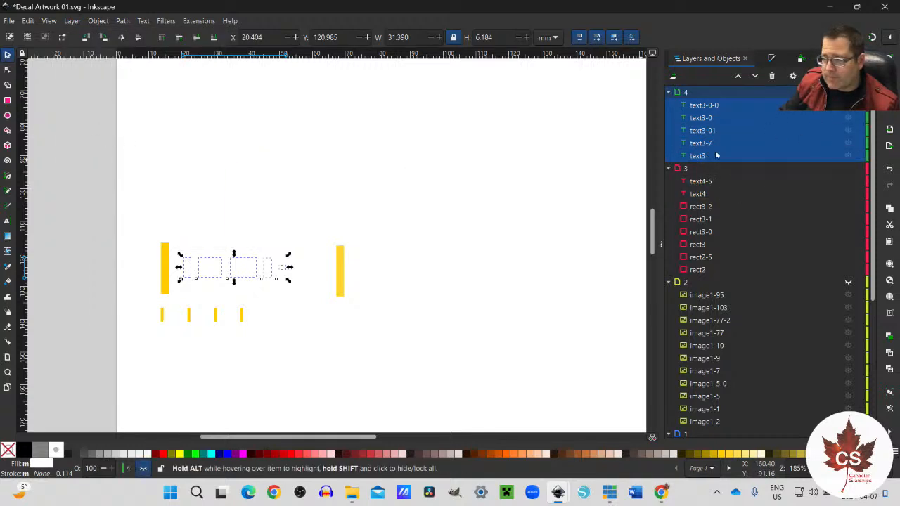
click(432, 316)
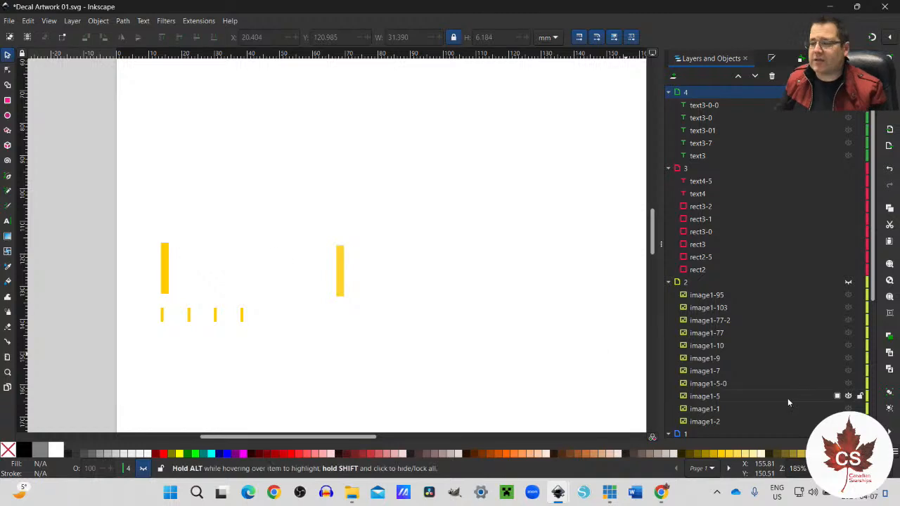
Step: Show the scanned reference image in Layer 1 and copy the first white 1 from layer 4, leaving layer 4 hidden
scroll(809, 399, down, 5)
scroll(809, 401, down, 3)
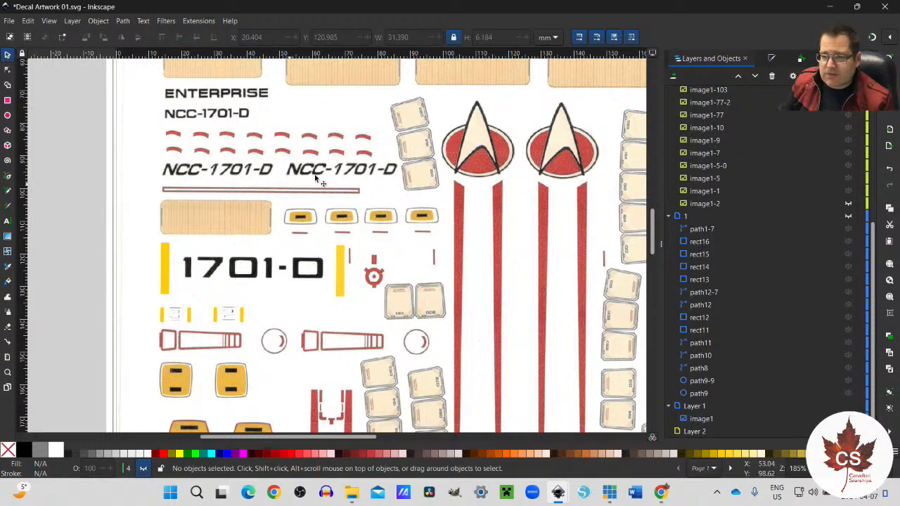
scroll(741, 168, up, 5)
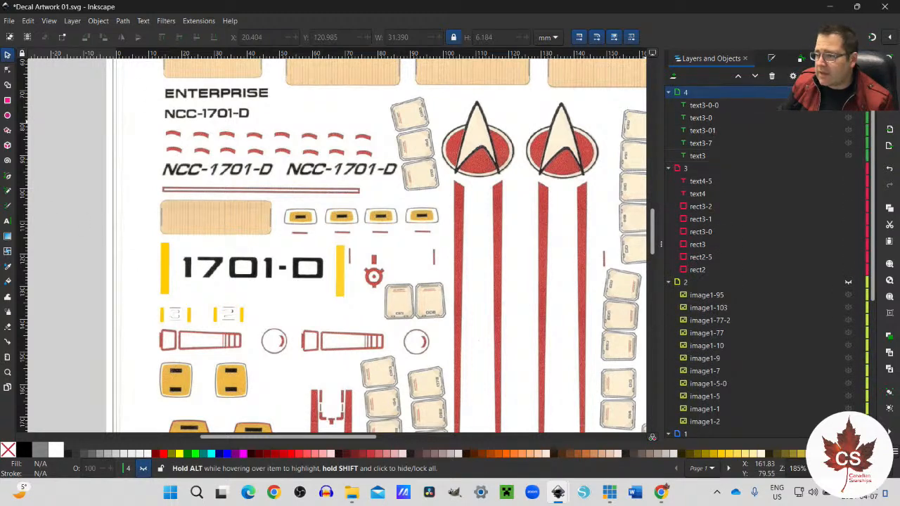
click(847, 92)
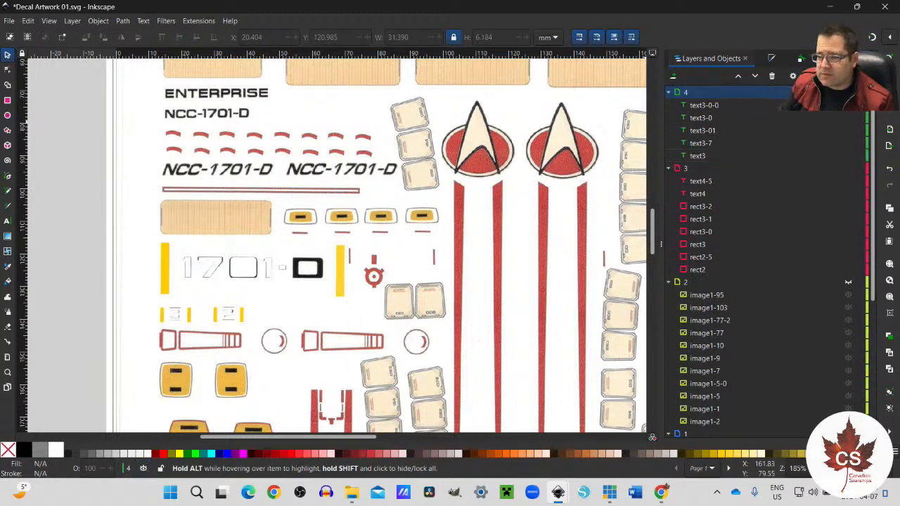
click(187, 271)
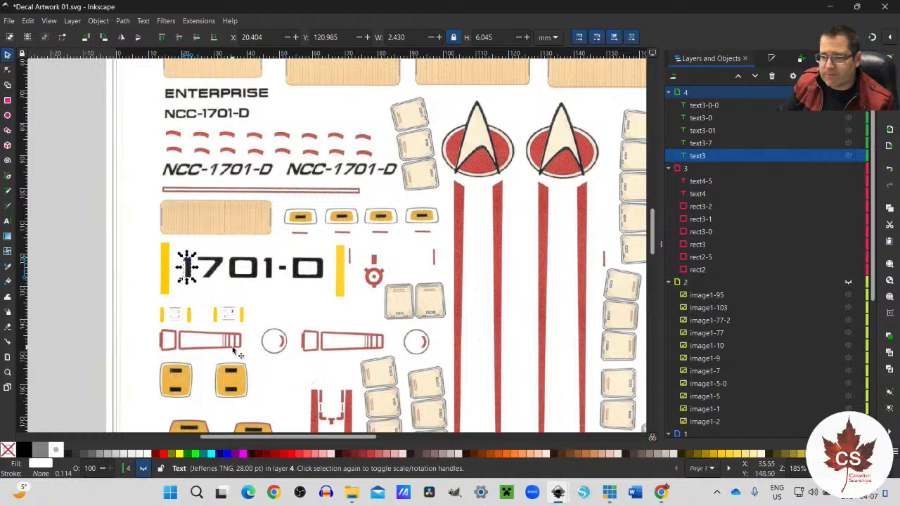
Step: Paste the copied white 1 into layer 3 and align it over the first digit of the scanned 1701-D
scroll(836, 236, down, 6)
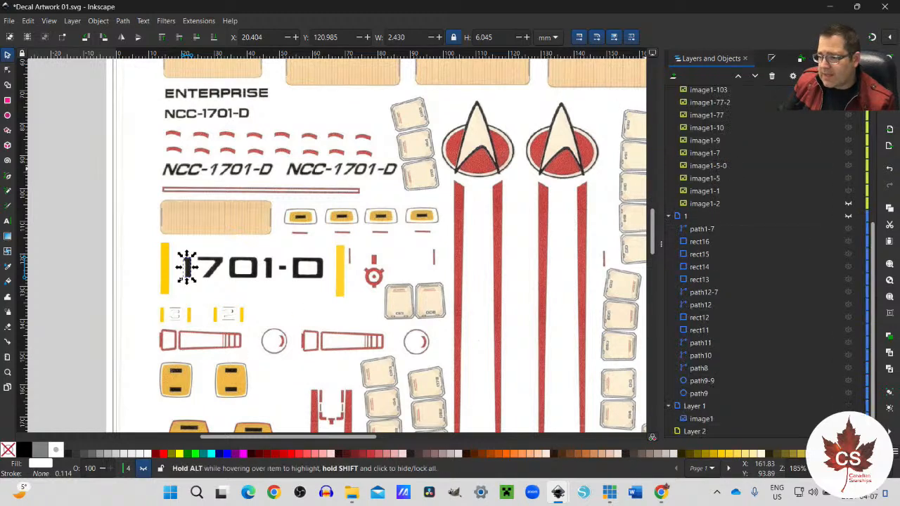
click(134, 288)
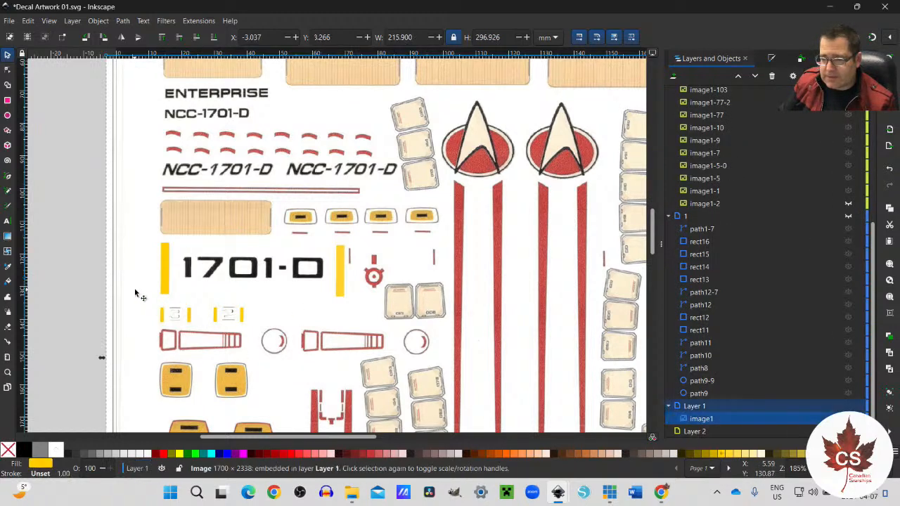
scroll(716, 208, up, 6)
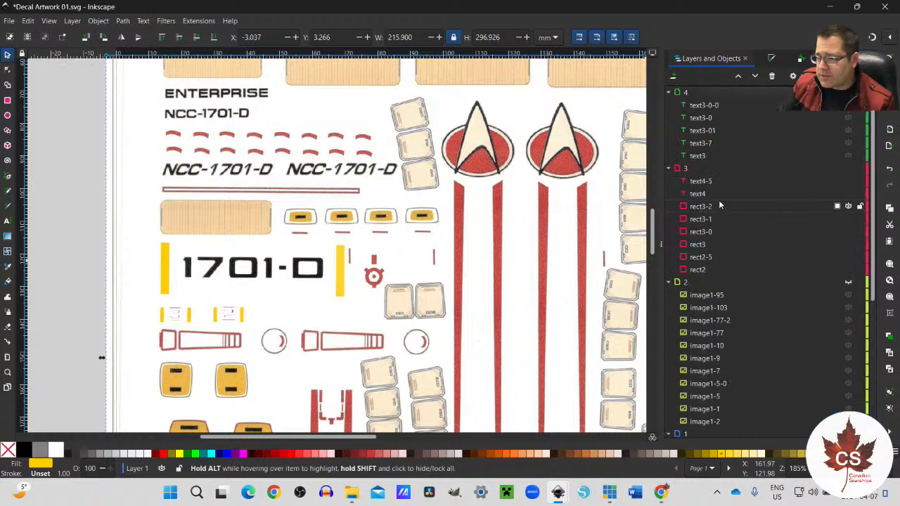
click(717, 168)
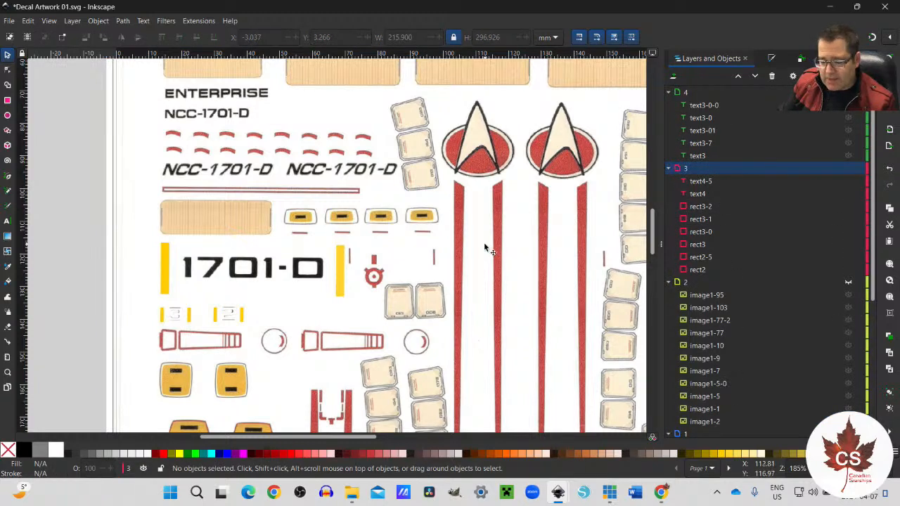
key(ctrl+v)
drag(485, 246, 187, 274)
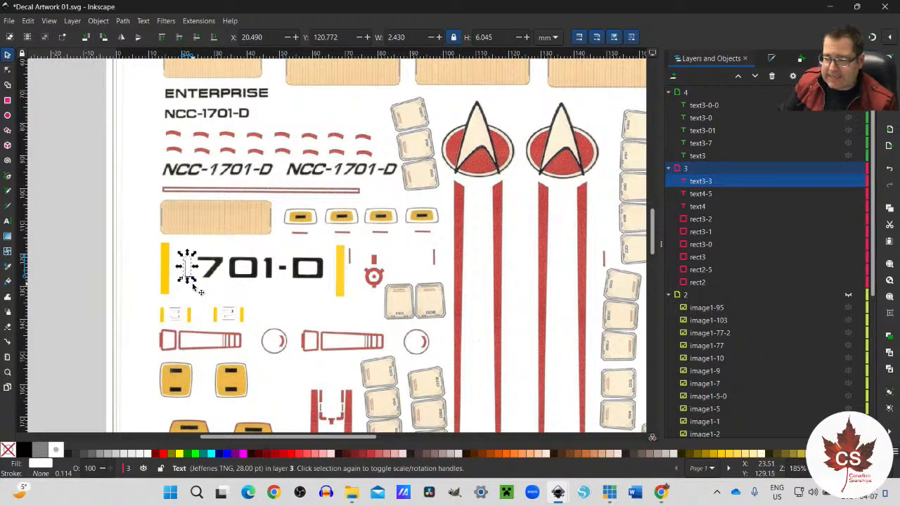
scroll(186, 275, up, 3)
drag(186, 265, 183, 267)
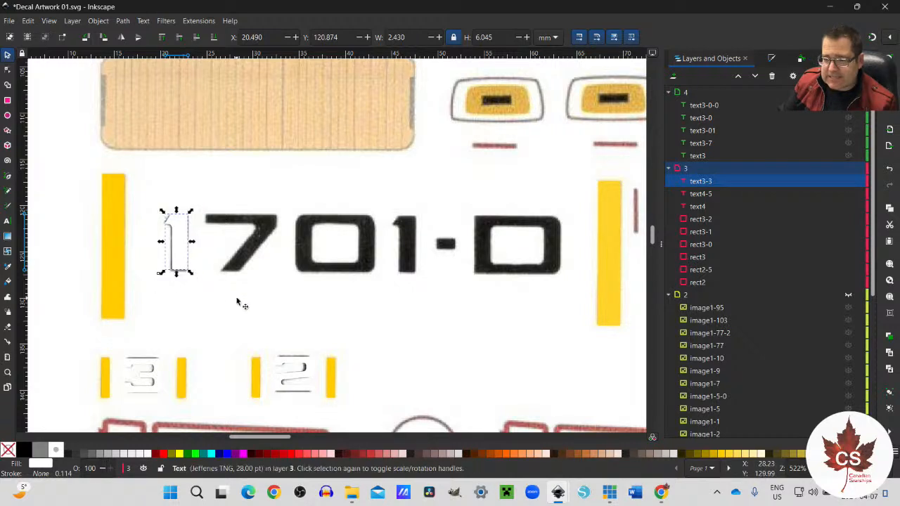
Step: Duplicate the white 1, place the copy over the scanned 7, and change its text to 9
key(ctrl+d)
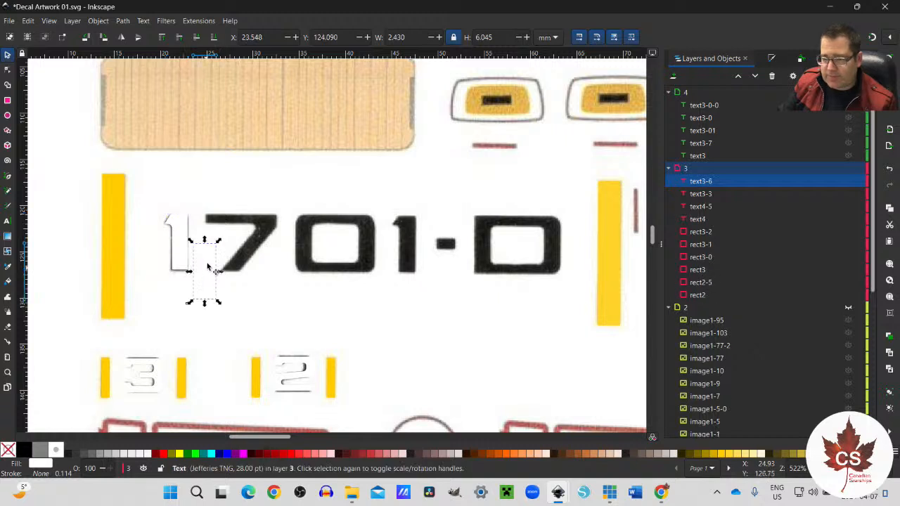
drag(211, 274, 245, 245)
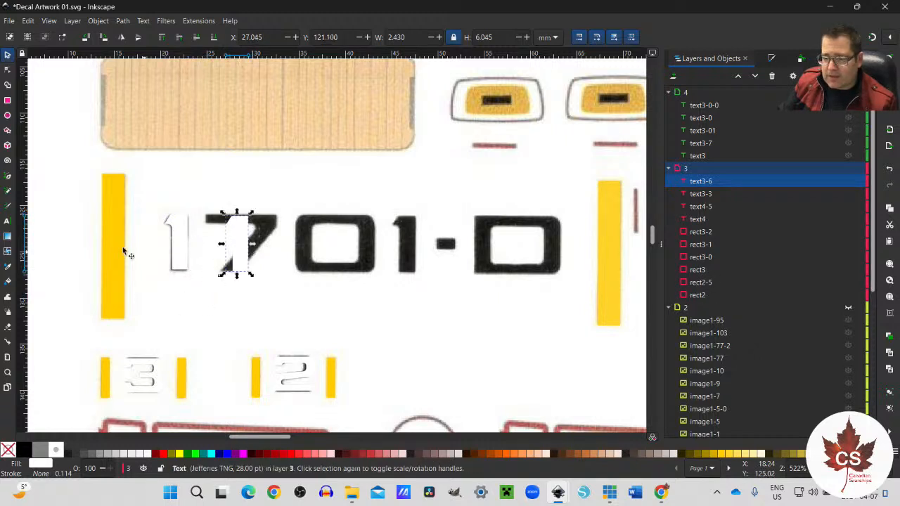
click(6, 222)
double_click(236, 254)
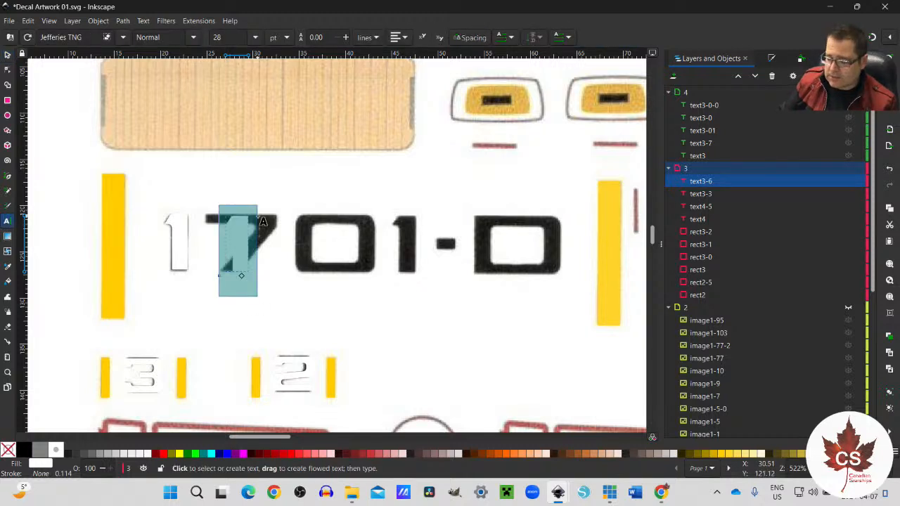
text(0)
key(BackSpace)
text(9)
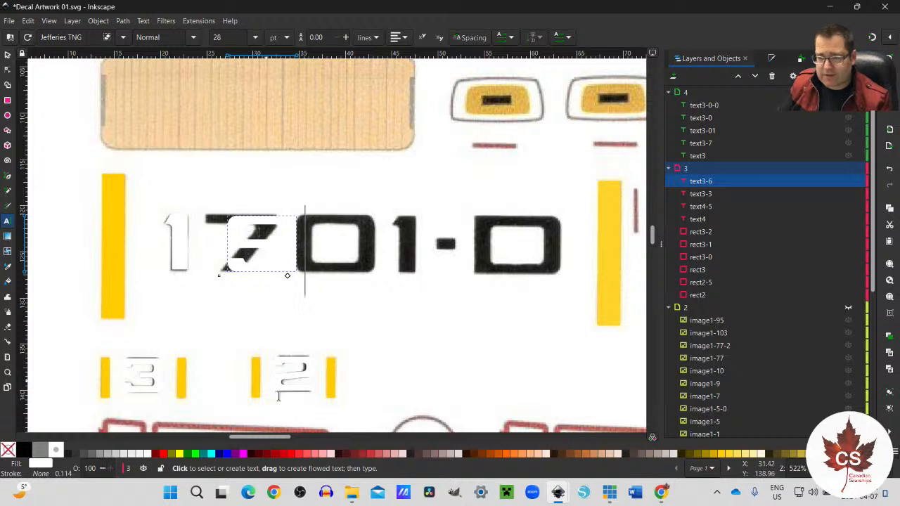
Step: Fill the new 9 with red and align it over the scanned 7
click(282, 454)
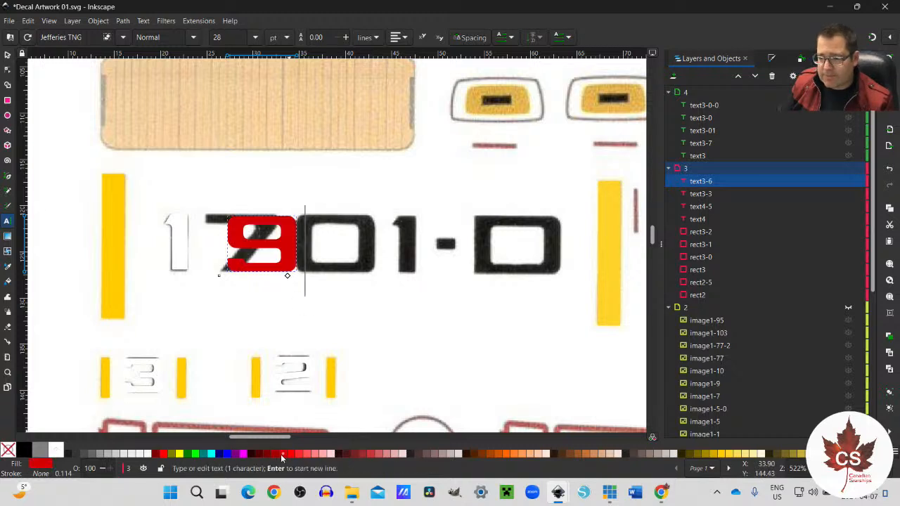
click(7, 54)
drag(295, 248, 266, 253)
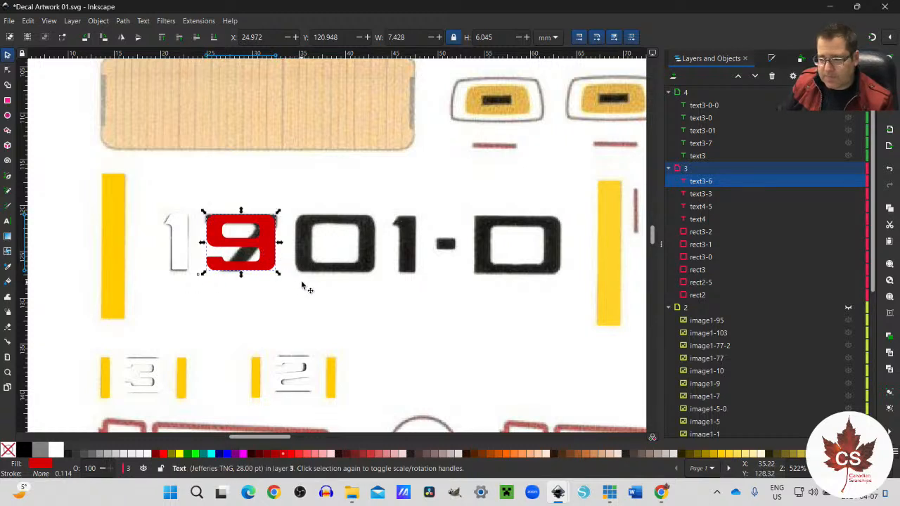
Step: Add two copies of the red 9, one over the scanned 0 and one over the scanned second 1 and hyphen
key(ctrl+v)
drag(304, 285, 337, 247)
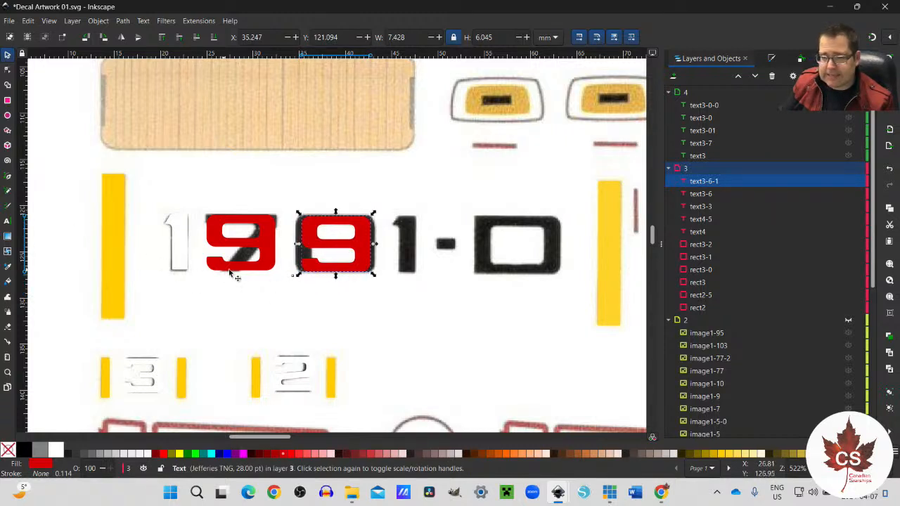
key(ctrl+v)
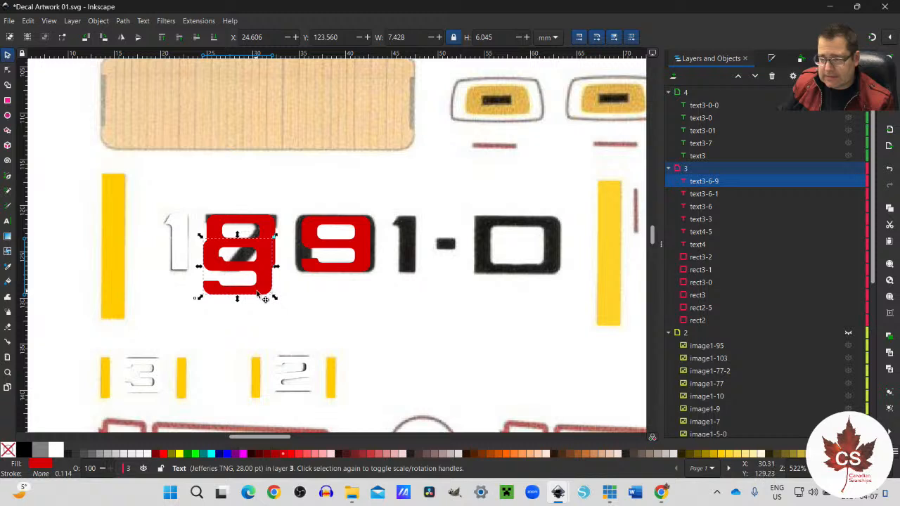
drag(261, 294, 445, 270)
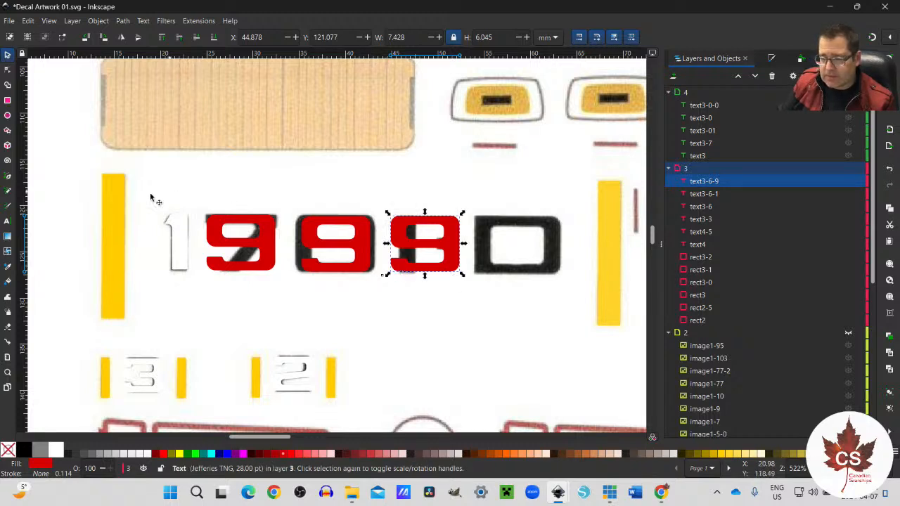
Step: Change the last red 9 in the row to 0
click(8, 220)
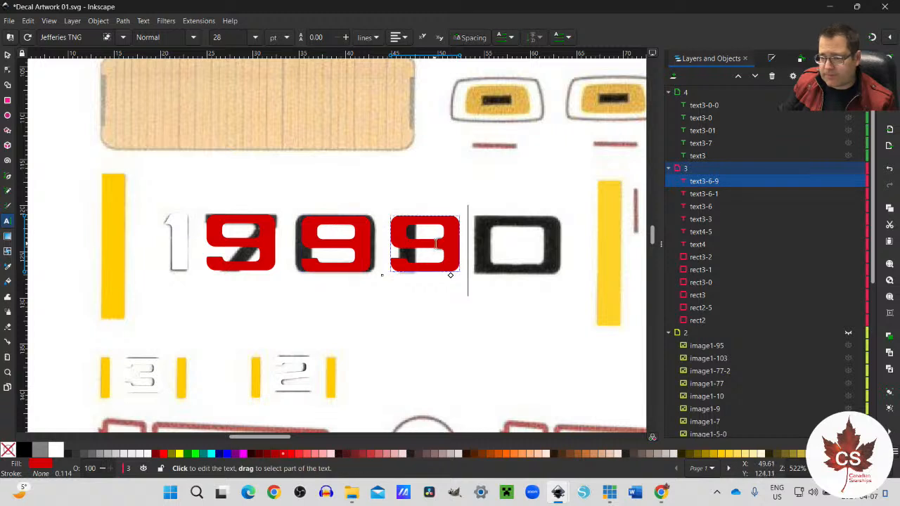
drag(444, 246, 413, 246)
text(0)
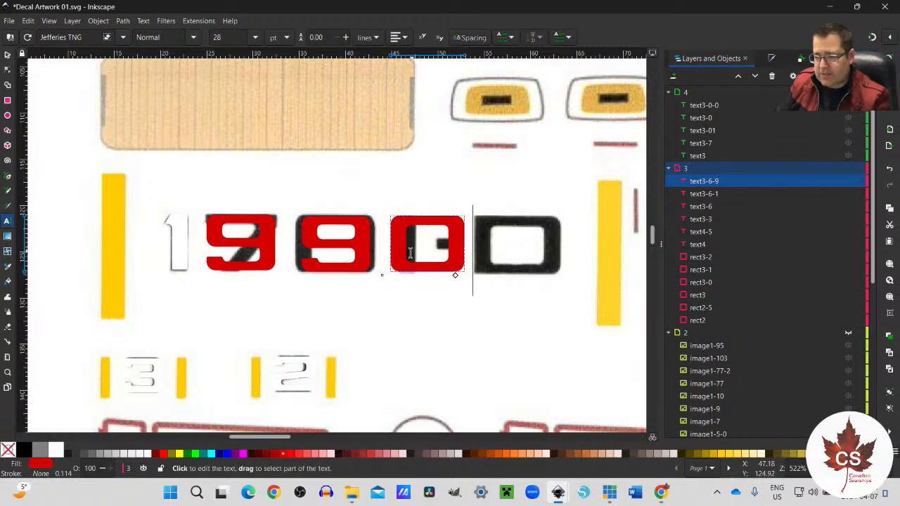
Step: Shift the leading white 1 about 2.1 mm left towards the large yellow bar and fill it with red #FF0000
click(176, 254)
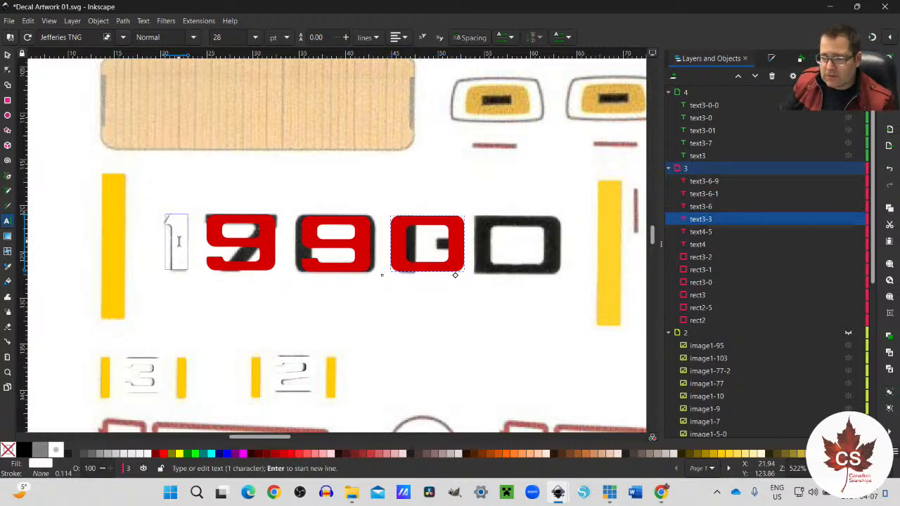
click(7, 55)
key(Left)
key(Left)
key(Left)
key(Left)
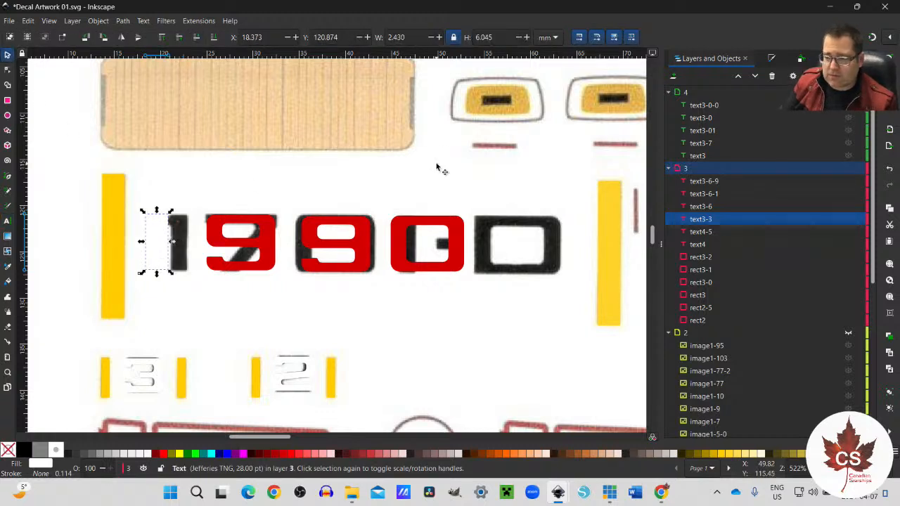
click(291, 454)
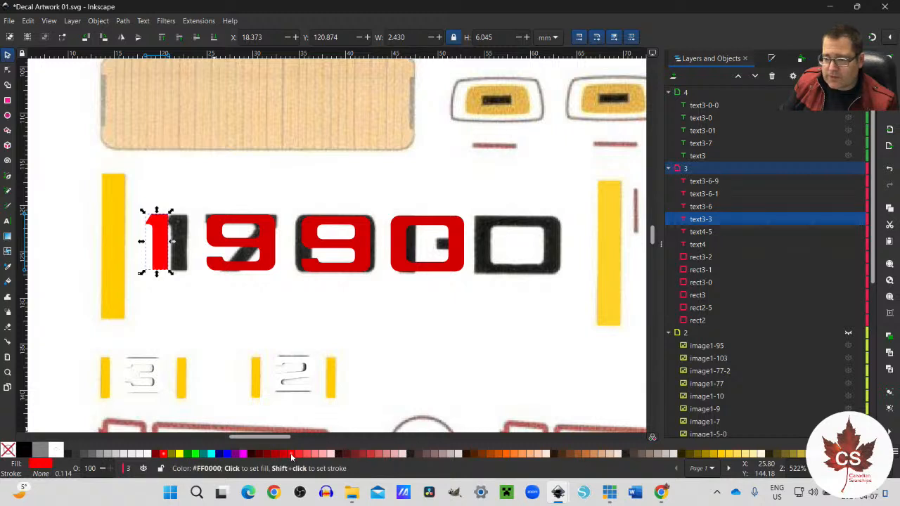
Step: Shift the first red 9 about 2.1 mm left, closer to the leading red 1
click(244, 241)
key(Left)
key(Left)
key(Left)
key(Left)
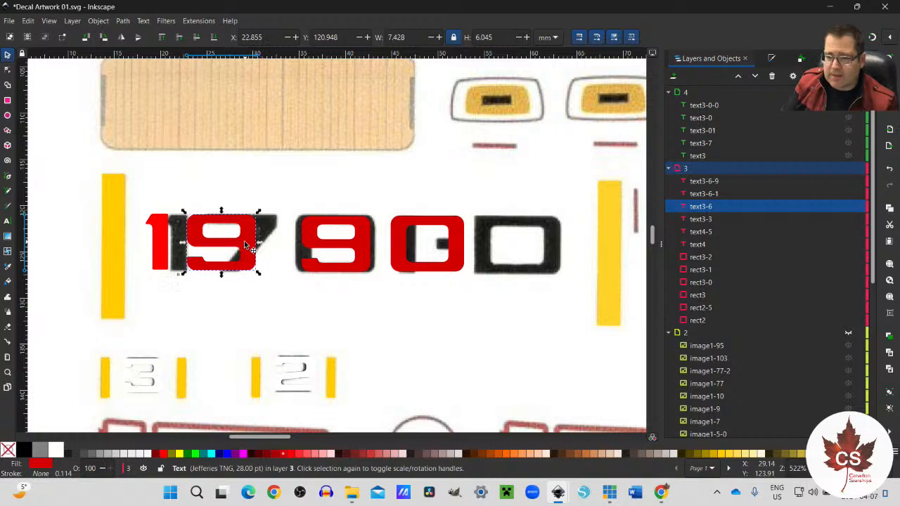
Step: Shift the second red 9 left to about X 32.6 mm, closer to the first red 9
click(323, 250)
key(Left)
key(Left)
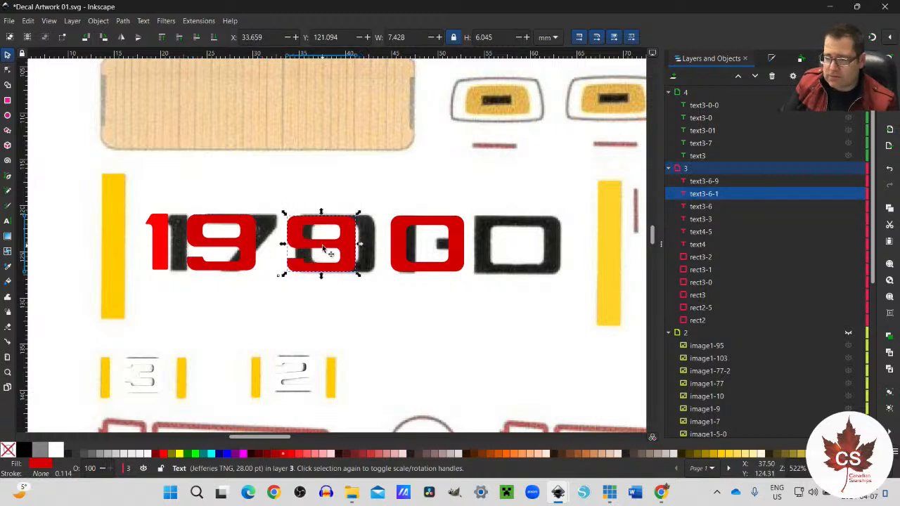
key(Left)
key(Left)
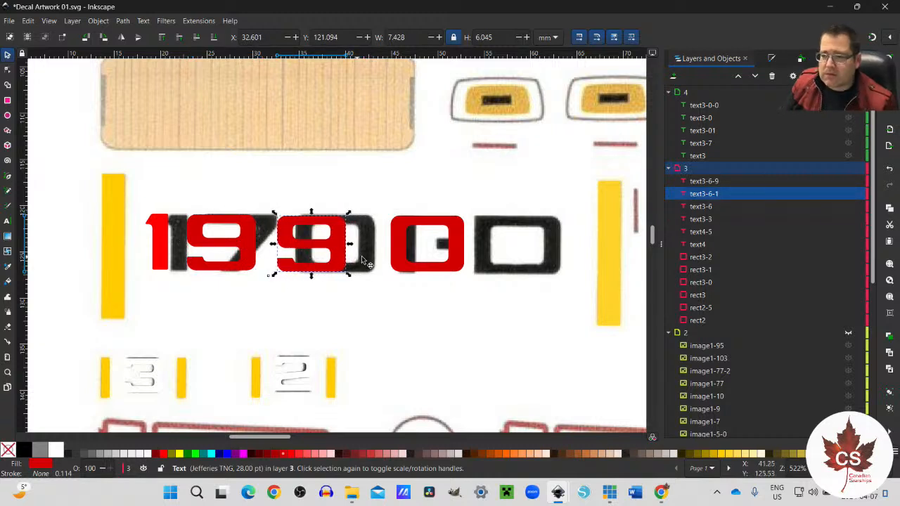
Step: Shift the red 0 left to about X 42.8 mm, closer to the second red 9
click(399, 263)
key(Left)
key(Left)
key(Left)
key(Left)
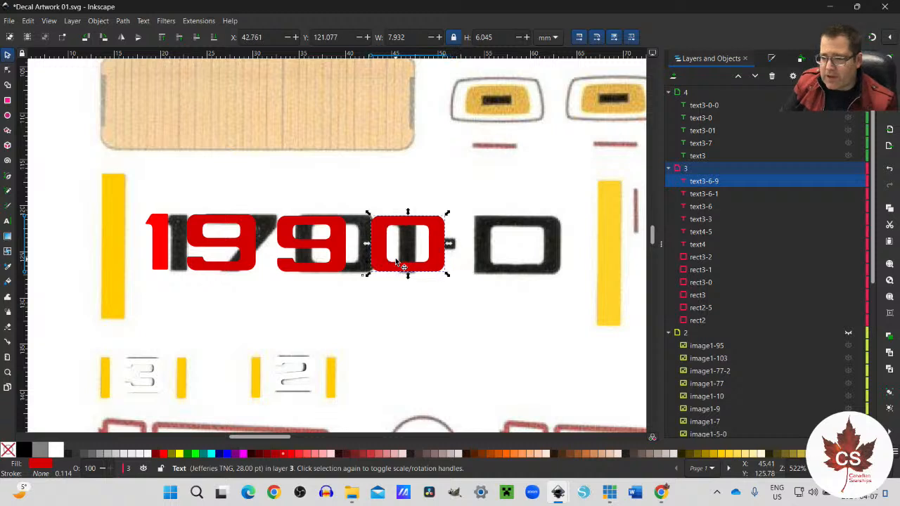
key(Left)
key(Right)
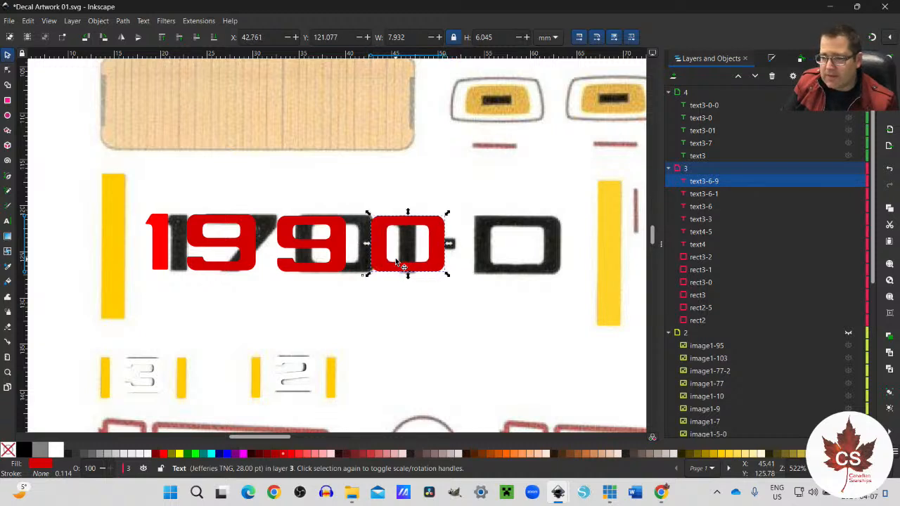
Step: Tighten the spacing by nudging the first red 9 about 0.5 mm and the second about 1.1 mm further left
click(248, 255)
key(Left)
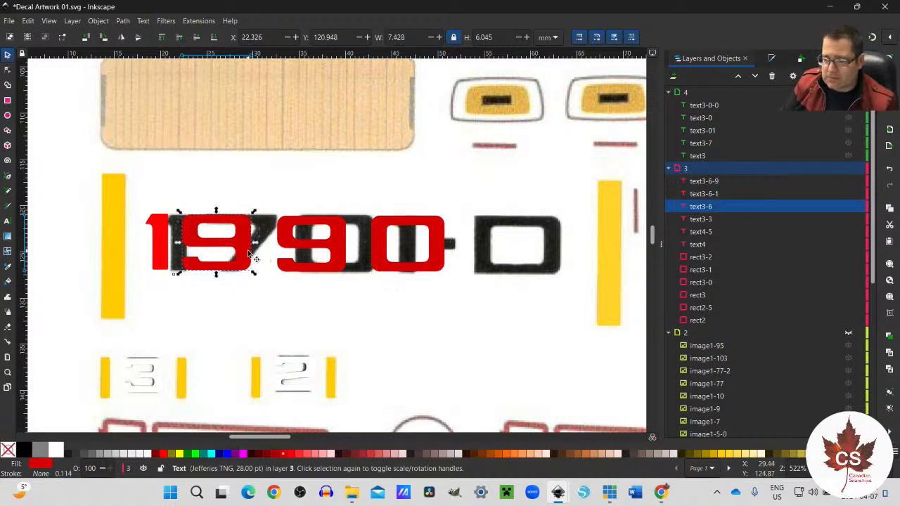
click(339, 256)
key(Left)
key(Left)
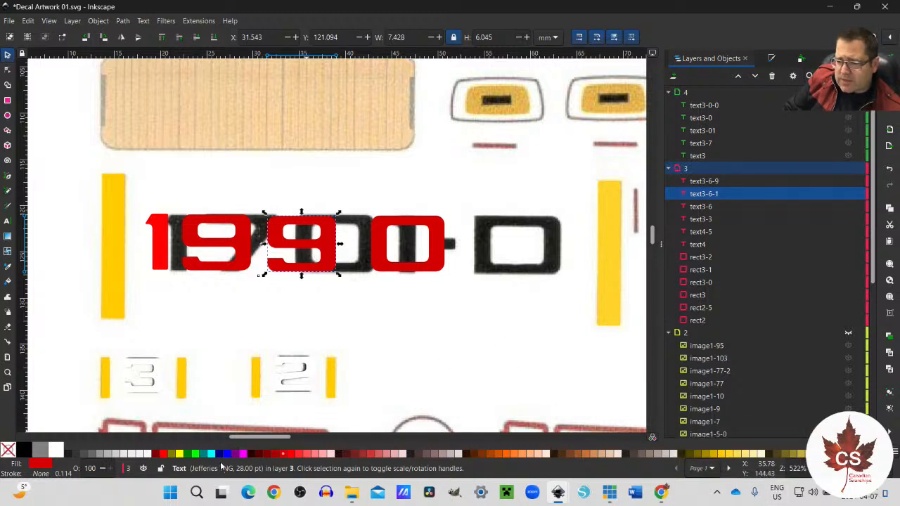
Step: Nudge the red 0 about 1.6 mm further left to close its gap to the second 9
click(379, 262)
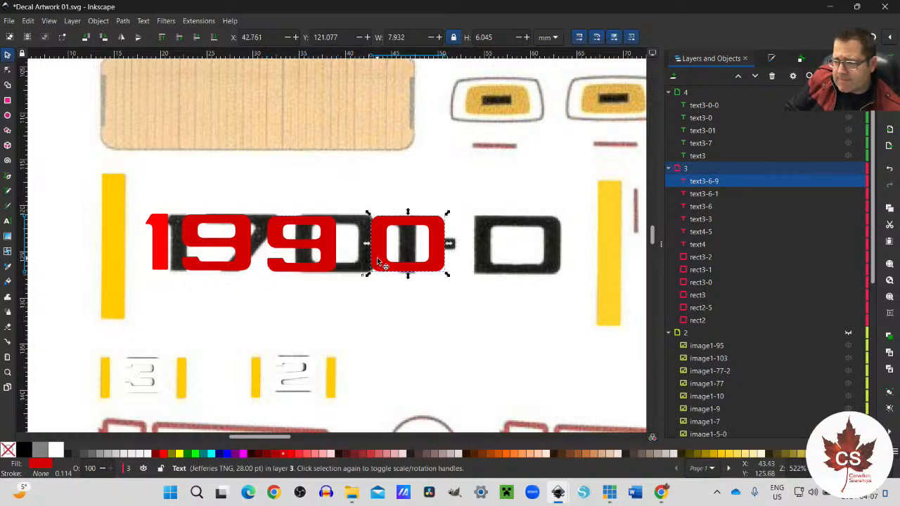
key(Left)
key(Left)
key(Left)
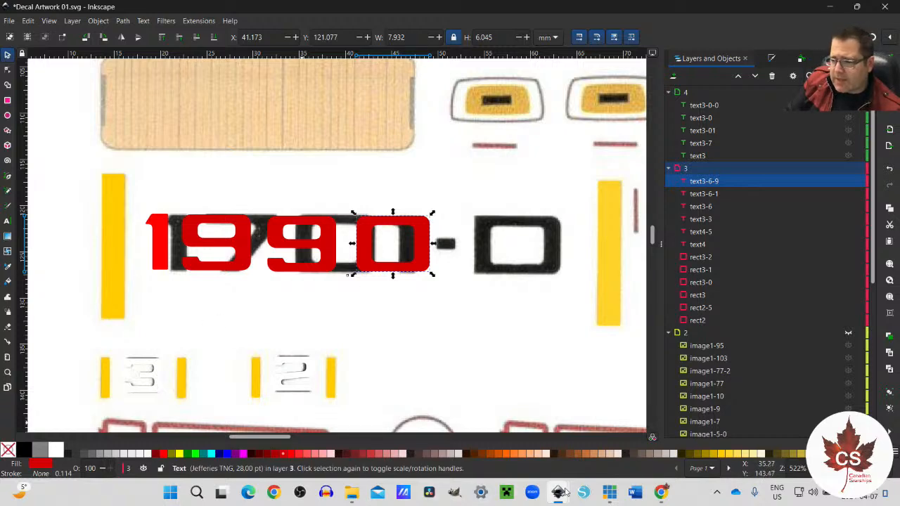
Step: View Decals NCC-1990-R Escape Pods 02.svg beside the artwork for reference, and return to Decal Artwork 01.svg with the leading red 1 selected
mouse_move(562, 495)
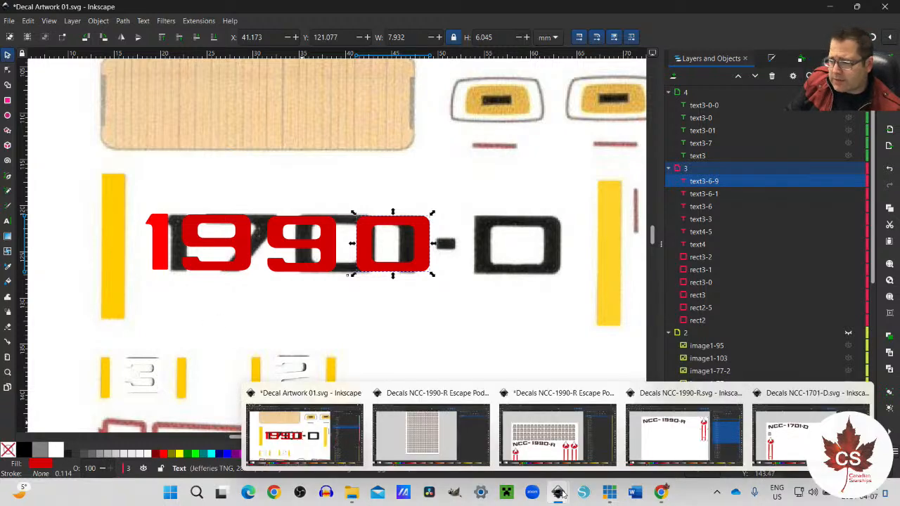
click(556, 442)
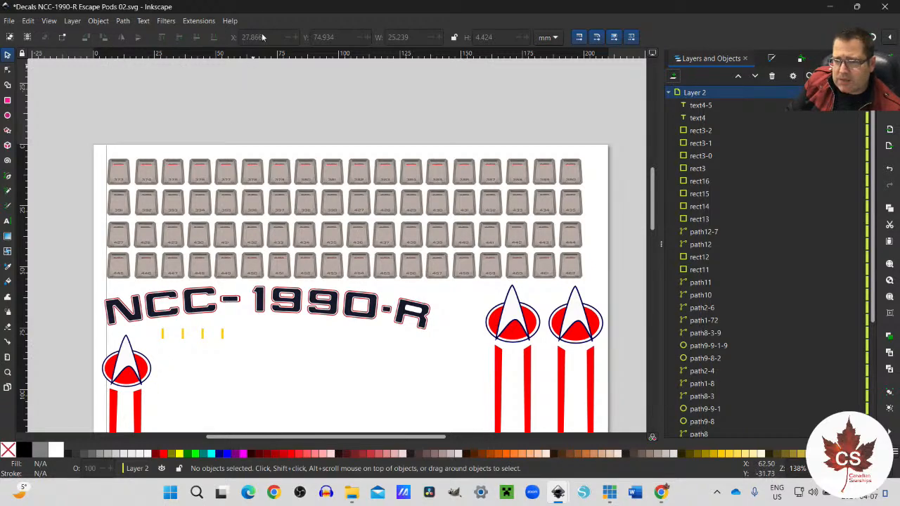
drag(267, 10, 466, 18)
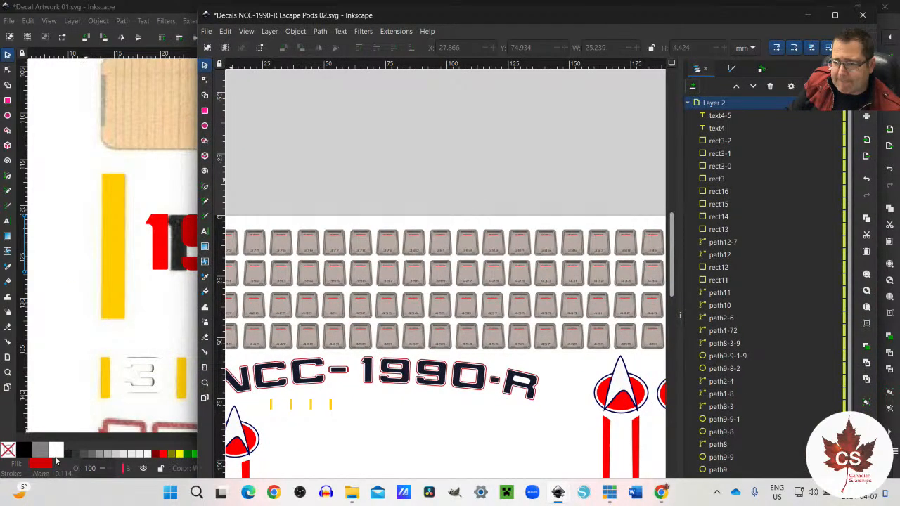
click(161, 236)
click(163, 240)
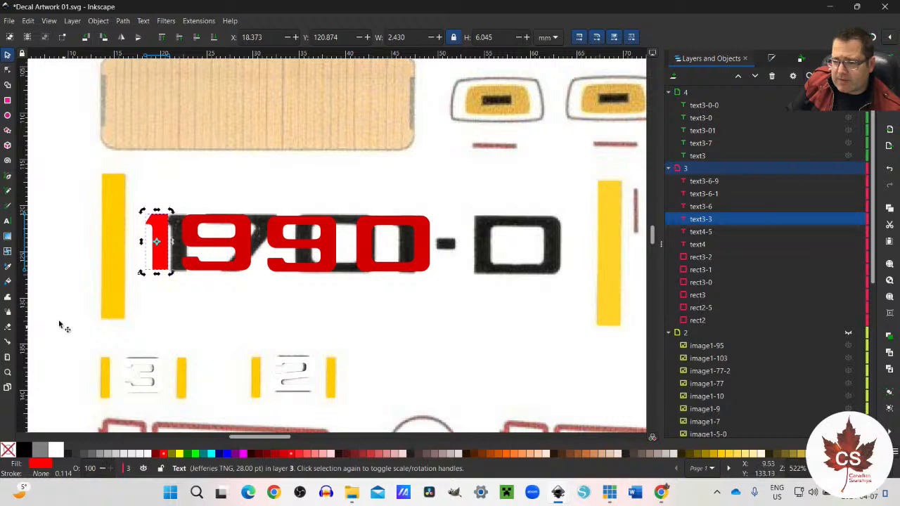
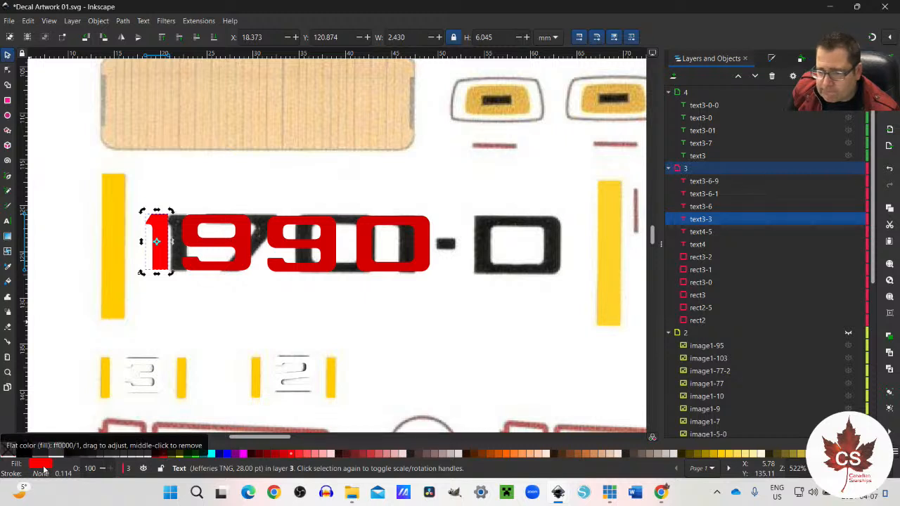
Step: Switch to Decals NCC-1990-R Escape Pods 02.svg, maximise its window and ready the Dropper tool over the upper delta emblem next to the R
click(8, 267)
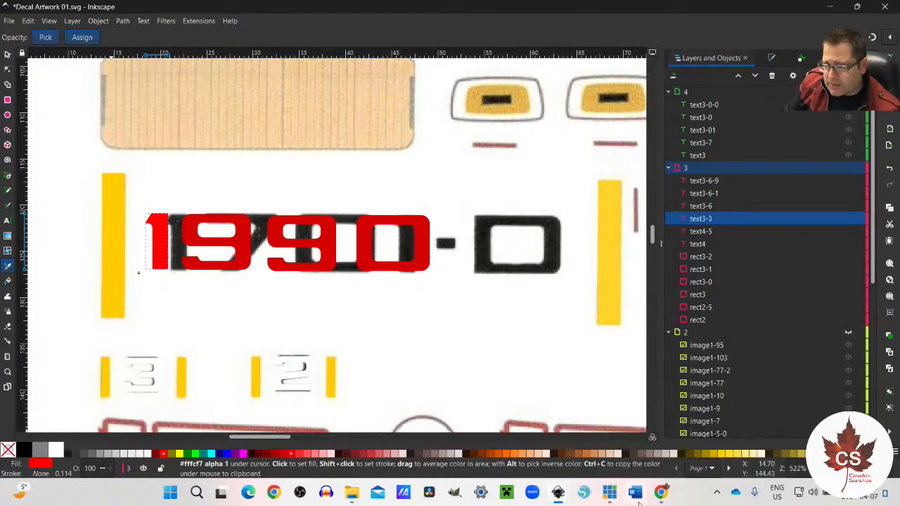
mouse_move(561, 494)
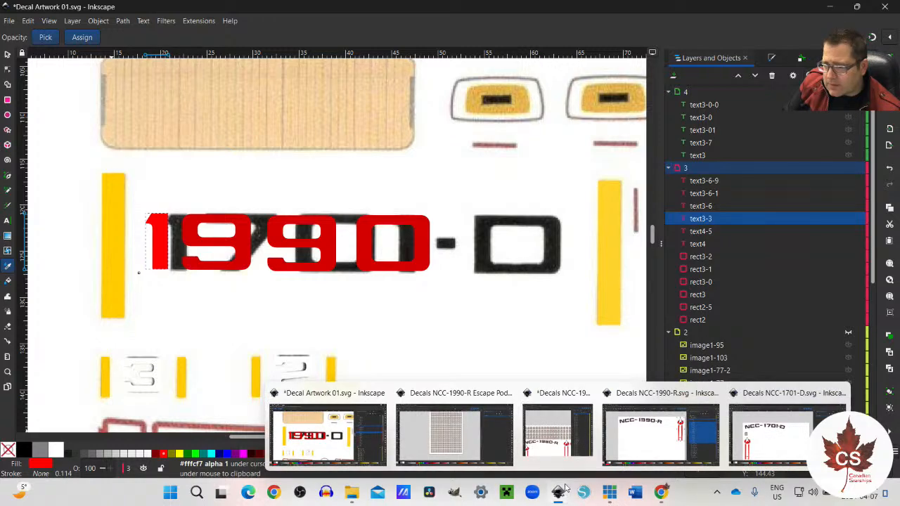
mouse_move(573, 422)
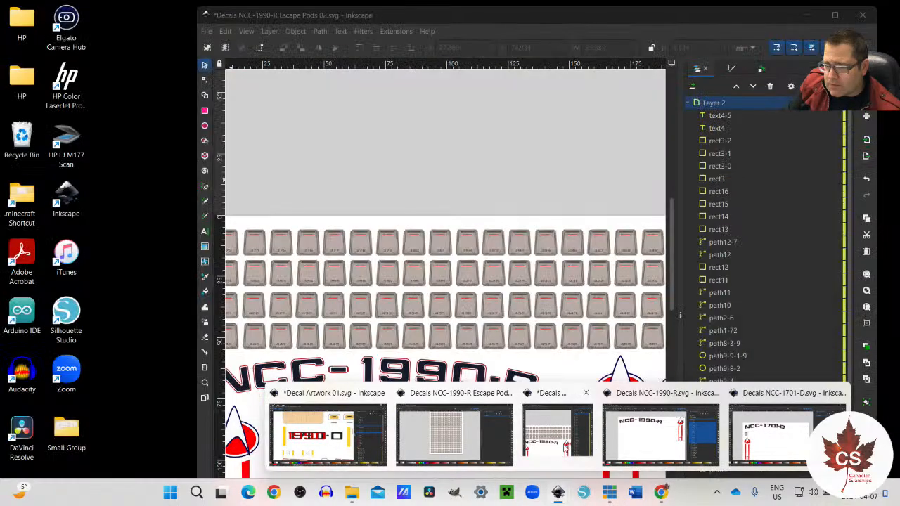
click(553, 448)
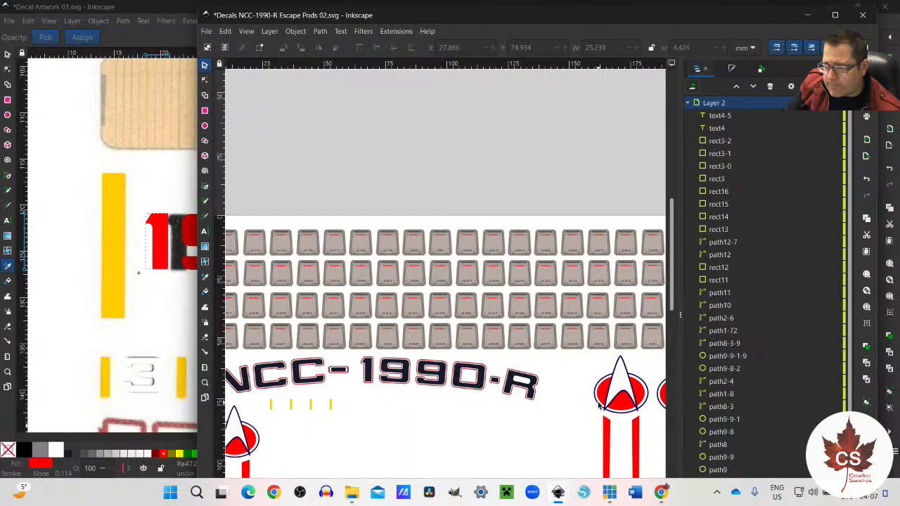
click(599, 405)
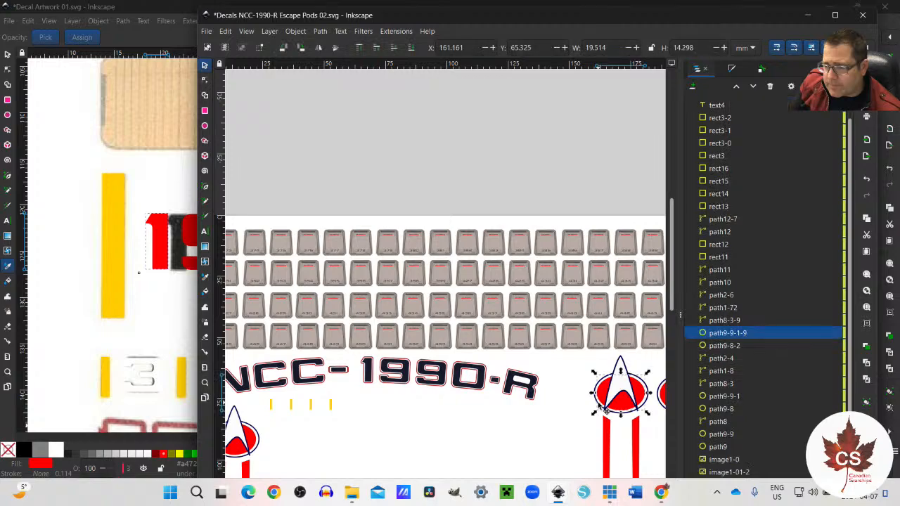
scroll(351, 358, down, 4)
scroll(353, 357, up, 4)
drag(376, 17, 310, 1)
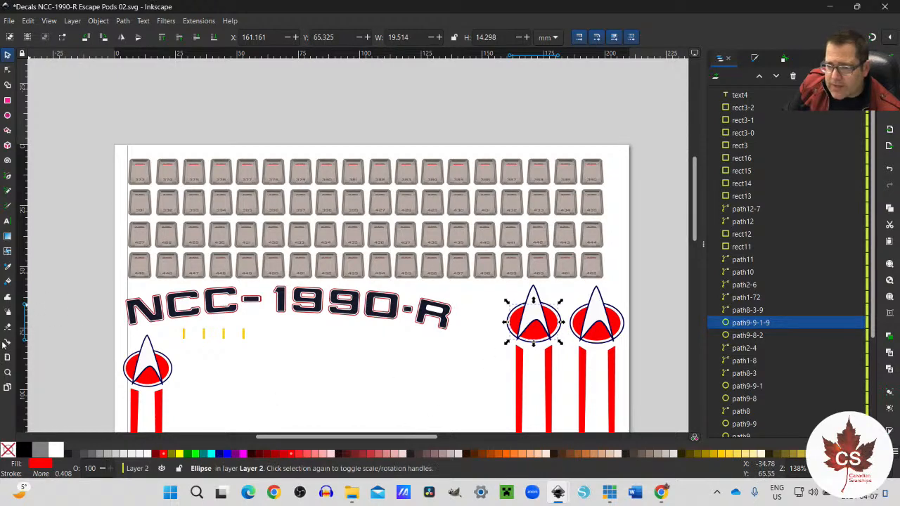
click(8, 265)
scroll(526, 350, up, 4)
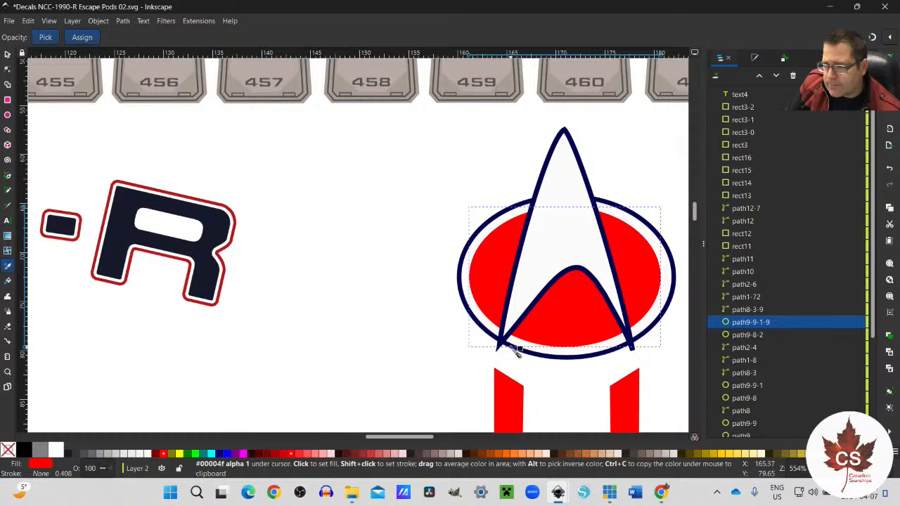
click(499, 343)
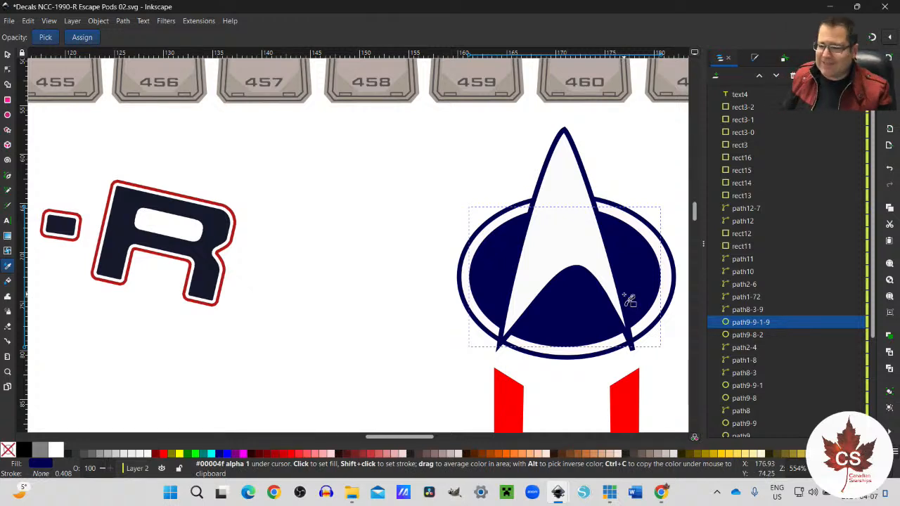
key(ctrl+z)
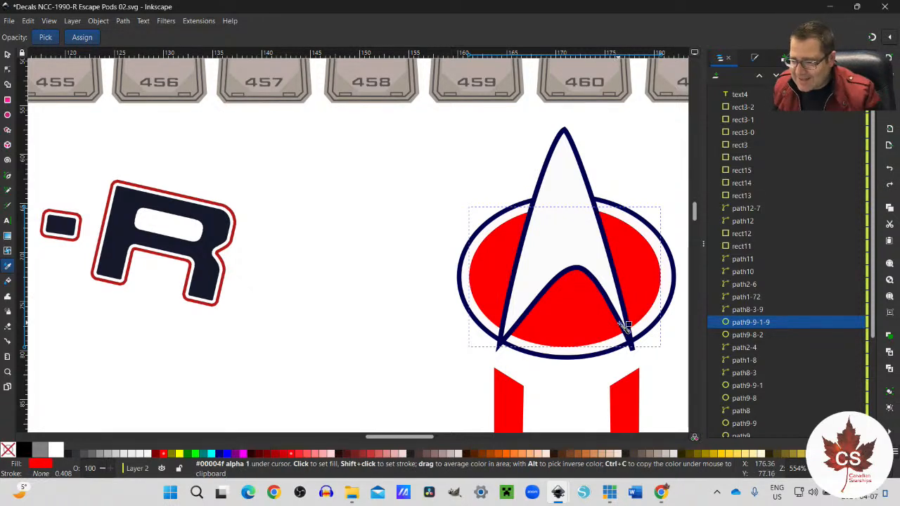
click(457, 316)
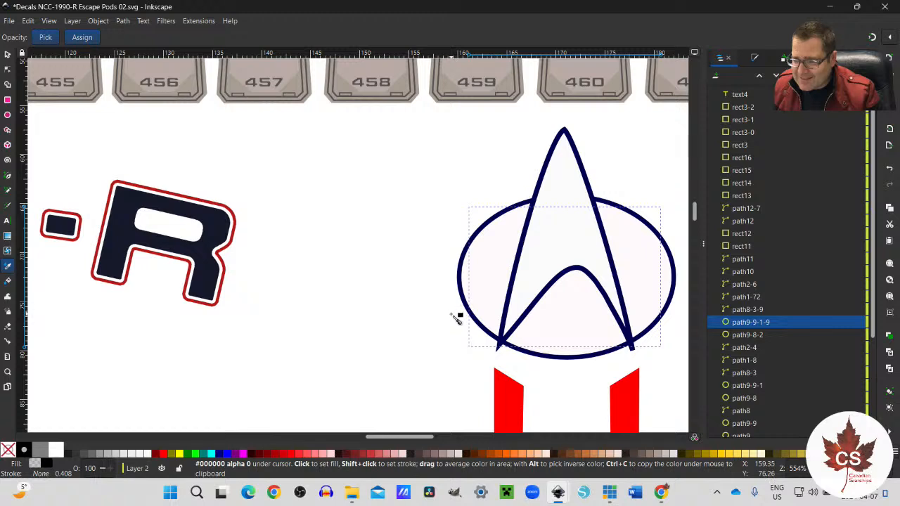
key(ctrl+z)
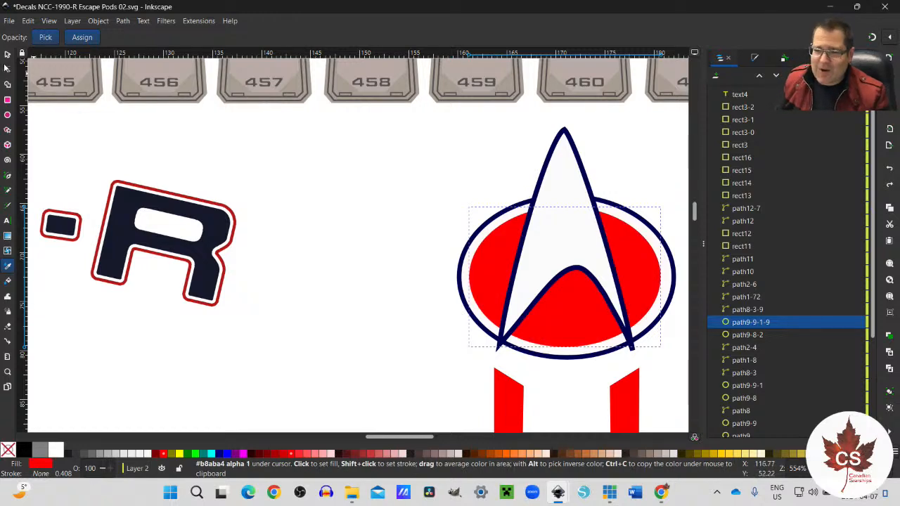
Step: Deselect the red ellipse and examine the navy colour of the emblem's outer oval outline with the Dropper tool
click(7, 54)
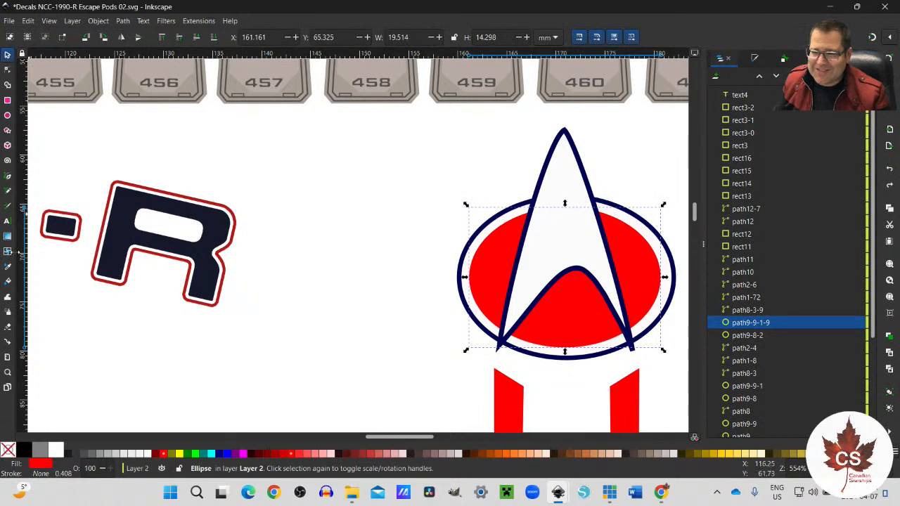
click(364, 274)
click(8, 267)
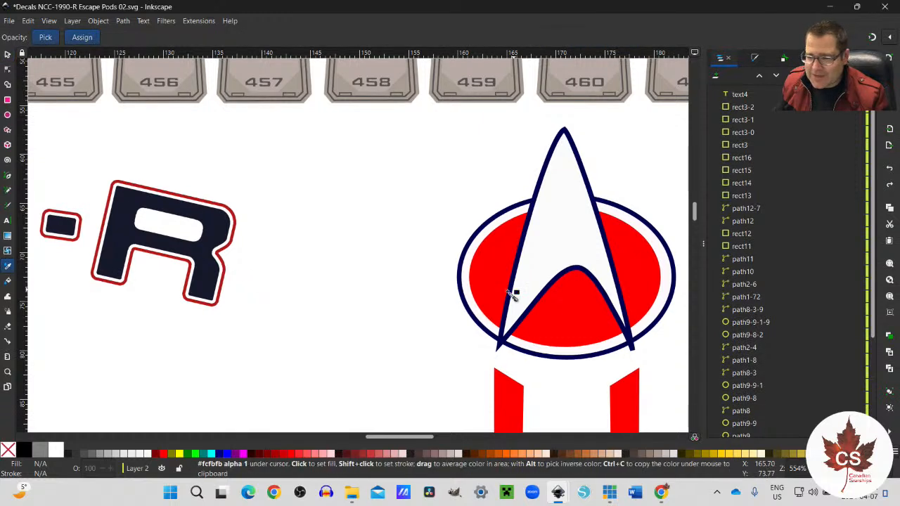
right_click(475, 318)
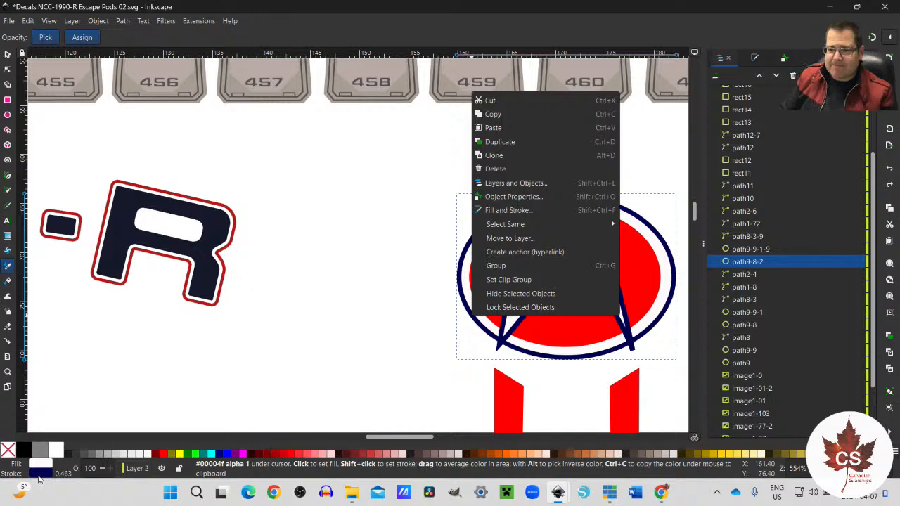
key(Escape)
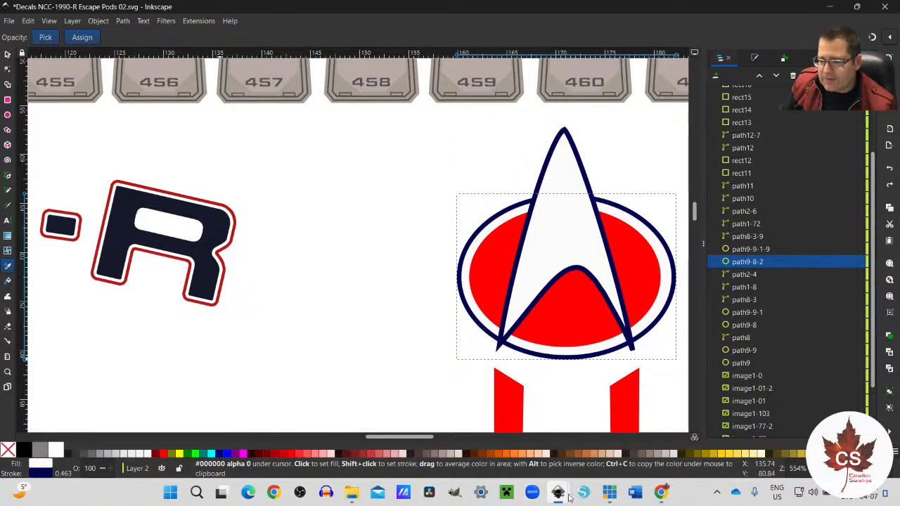
Step: Return to Decal Artwork 01.svg and set the fill of the leading red 1 to navy, RGBA 00004f
mouse_move(571, 496)
click(326, 448)
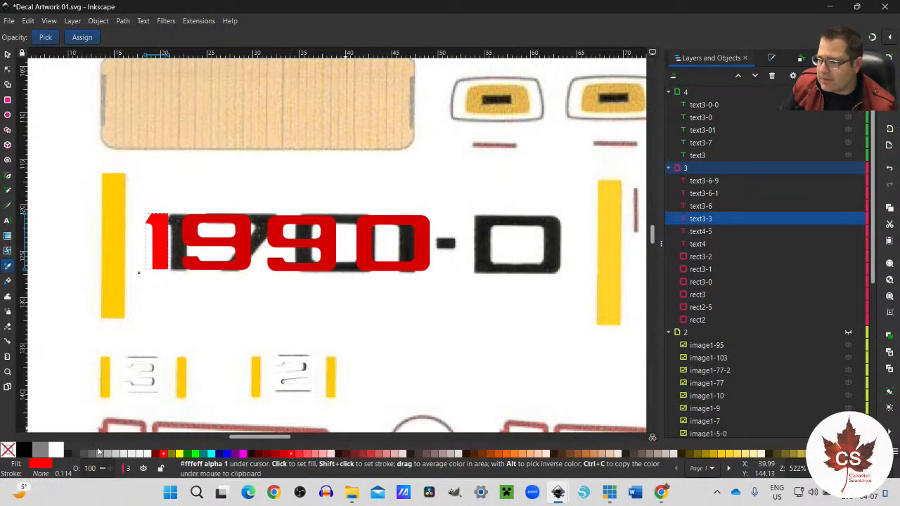
click(42, 465)
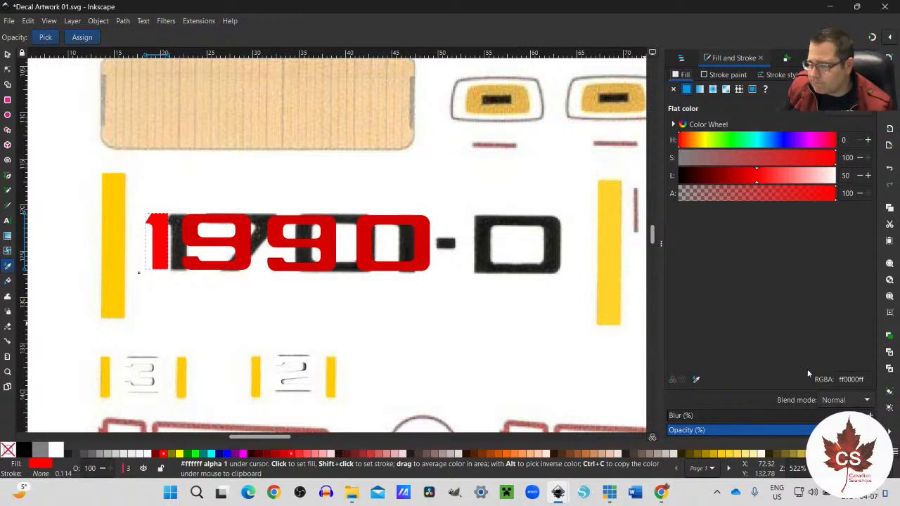
drag(863, 379, 810, 381)
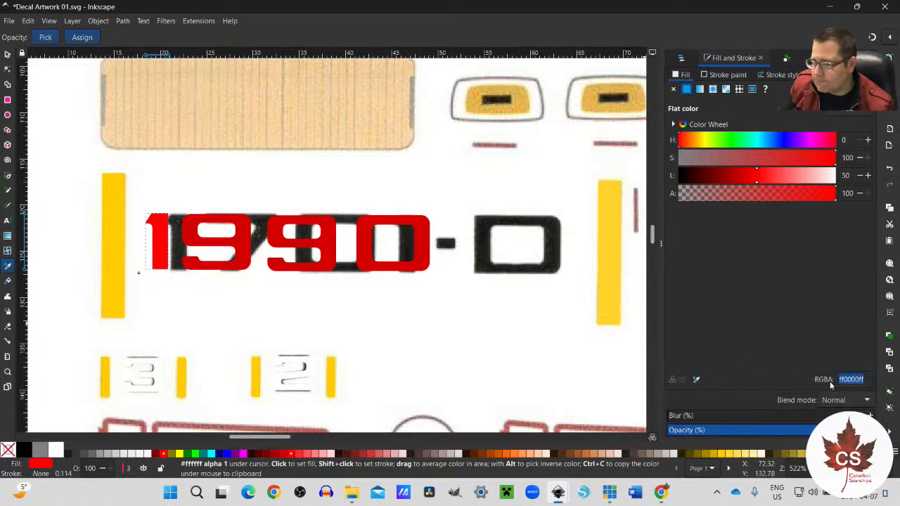
text(0)
key(Return)
text(000)
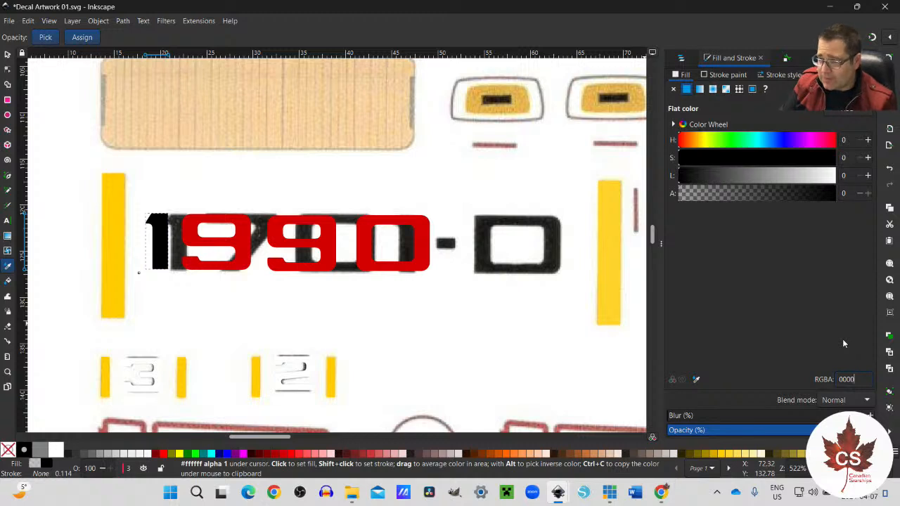
text(4f)
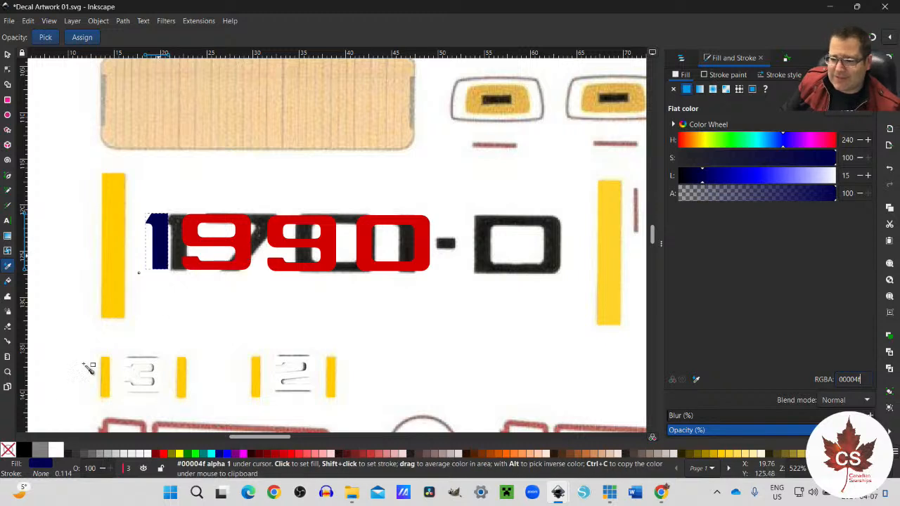
Step: Give the two red 9s and the red 0 the 1's navy fill by applying the last selected colour to each
click(7, 55)
click(235, 259)
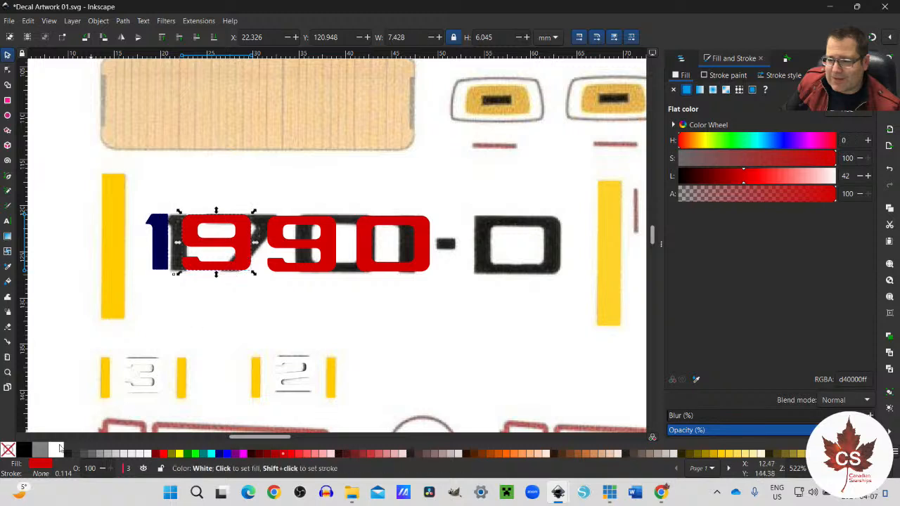
right_click(42, 468)
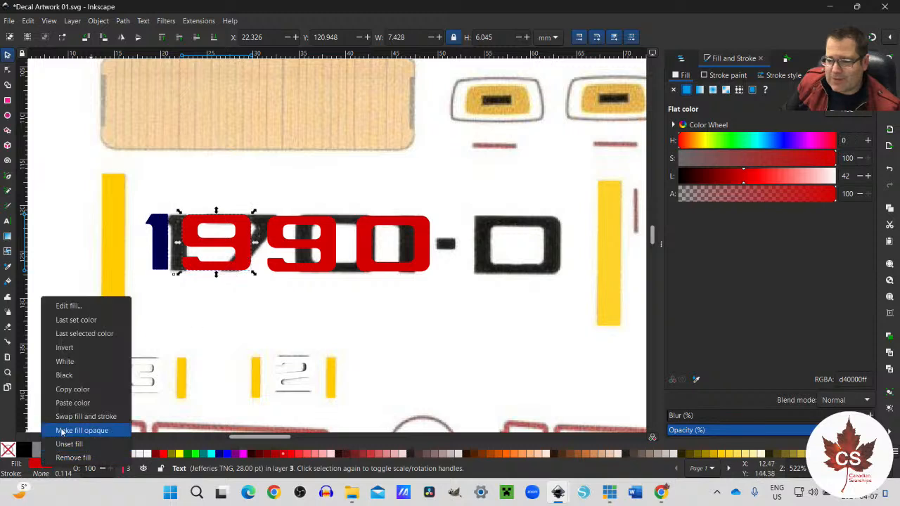
click(80, 334)
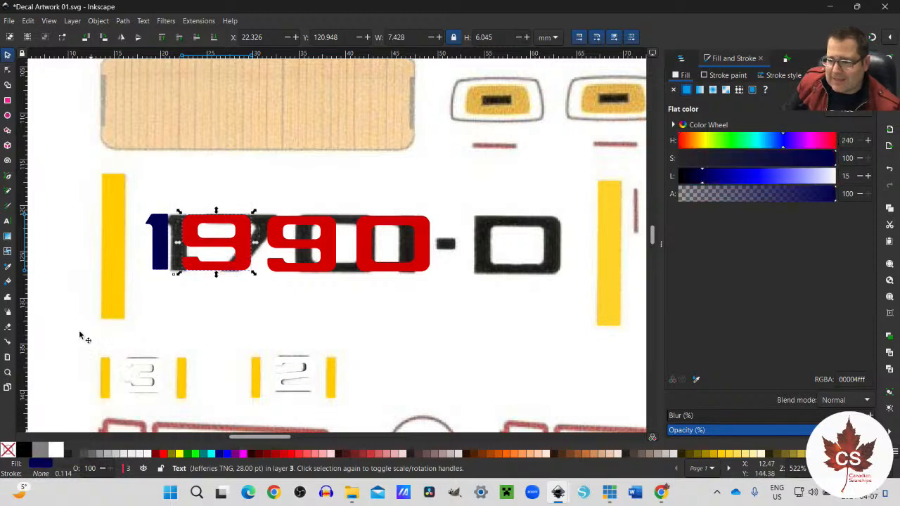
right_click(324, 259)
right_click(36, 465)
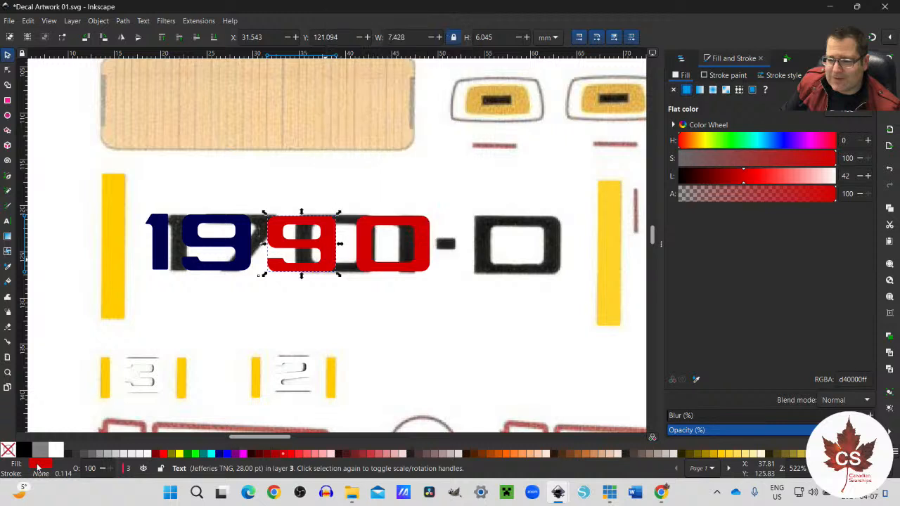
right_click(38, 466)
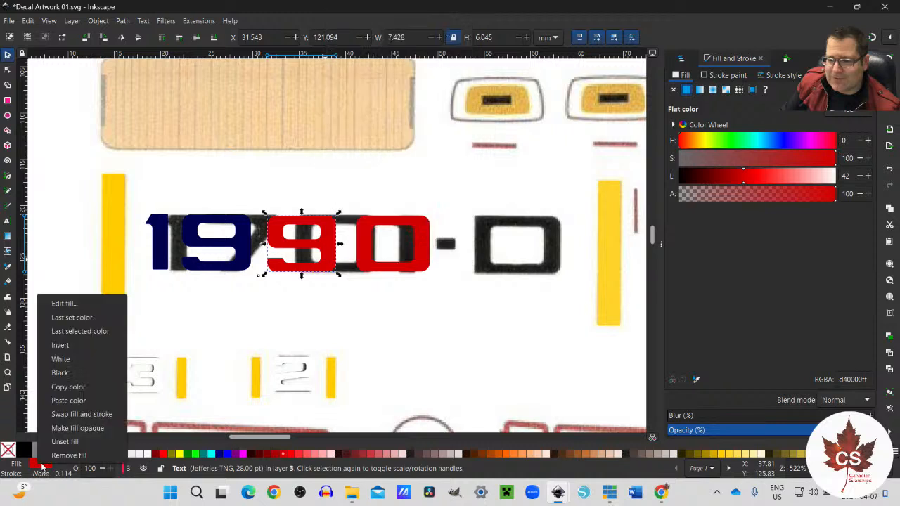
click(75, 332)
right_click(360, 261)
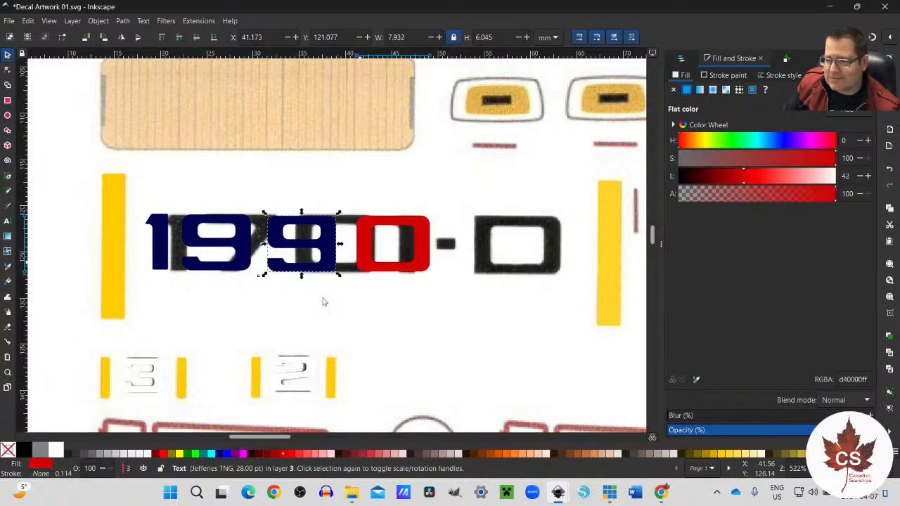
click(376, 276)
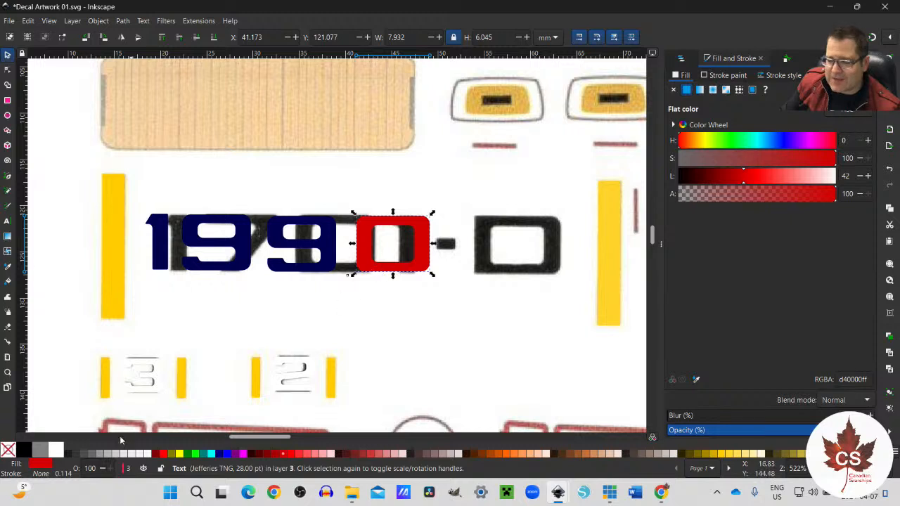
right_click(38, 466)
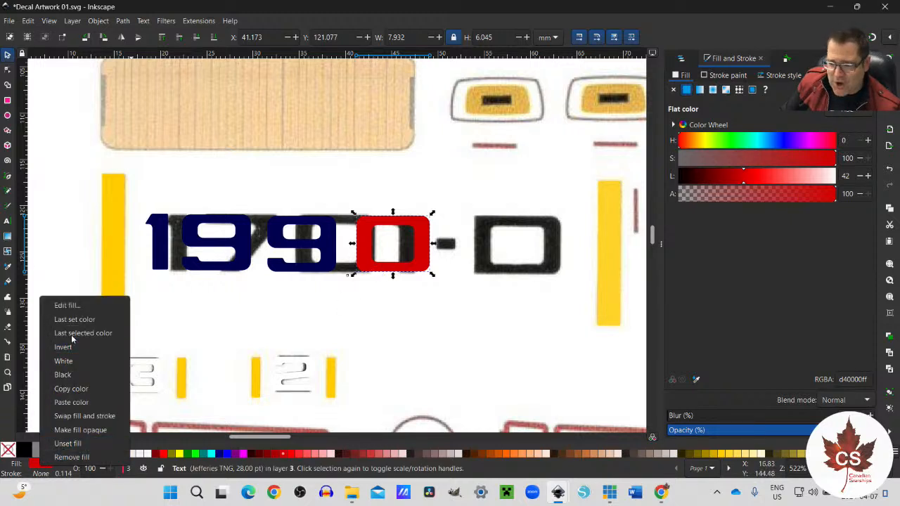
click(71, 334)
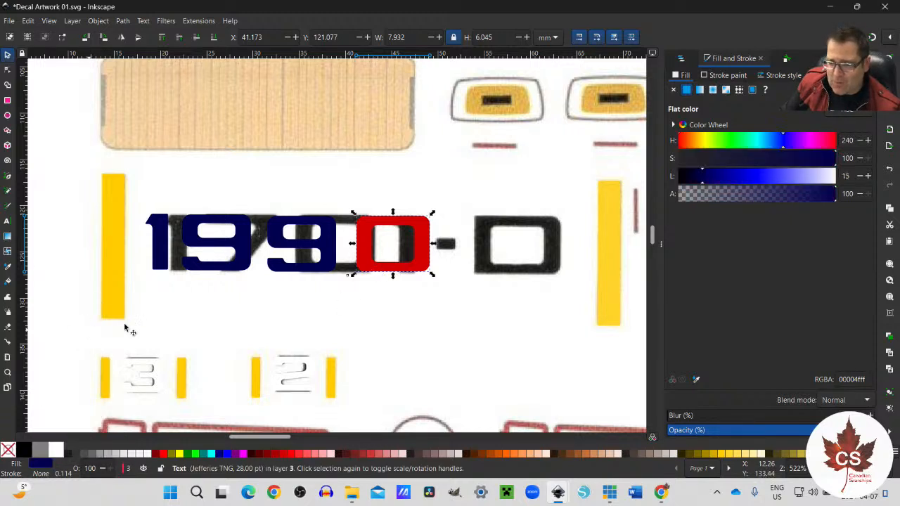
Step: Duplicate the navy 0, offset the copy to about X 43.1, Y 123.8 mm, and replace its text with a hyphen
click(451, 248)
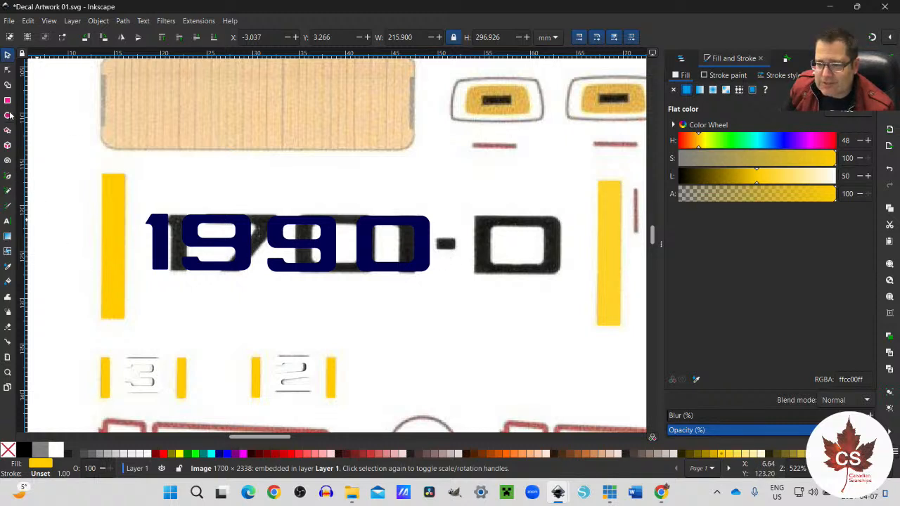
click(413, 273)
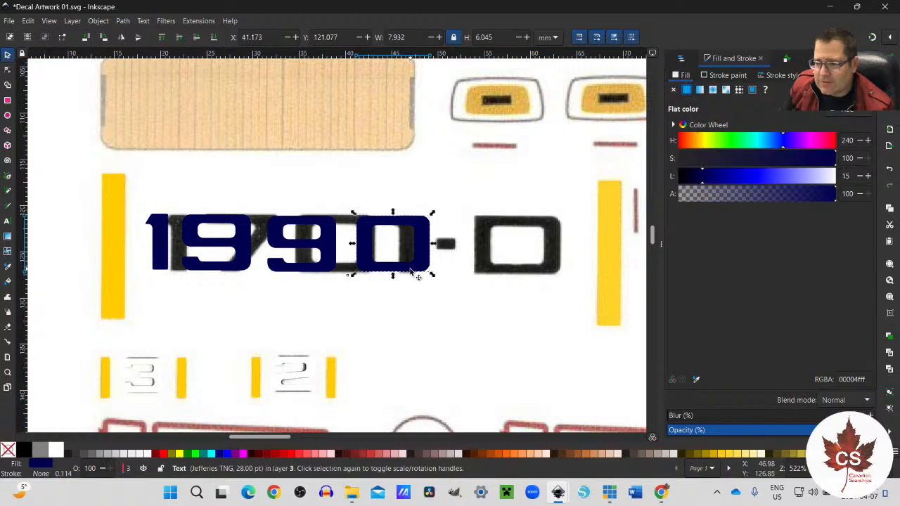
drag(414, 274, 425, 278)
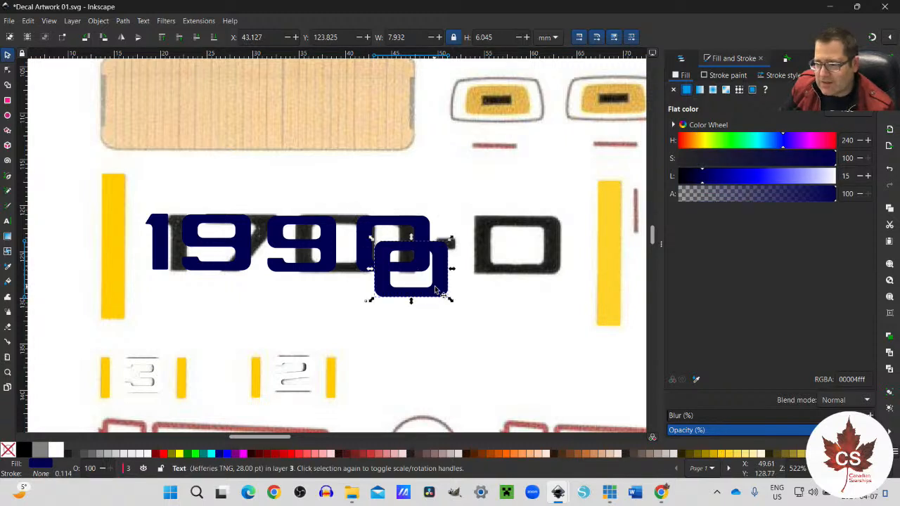
click(7, 221)
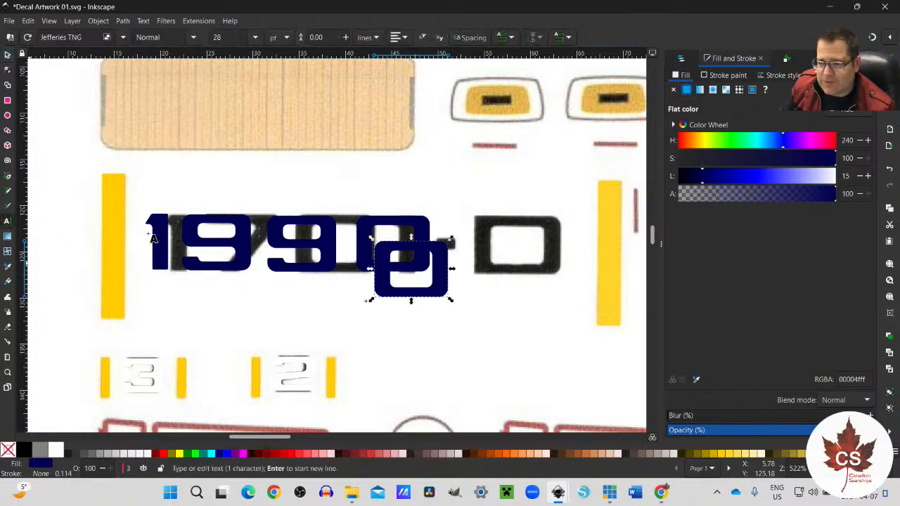
double_click(442, 281)
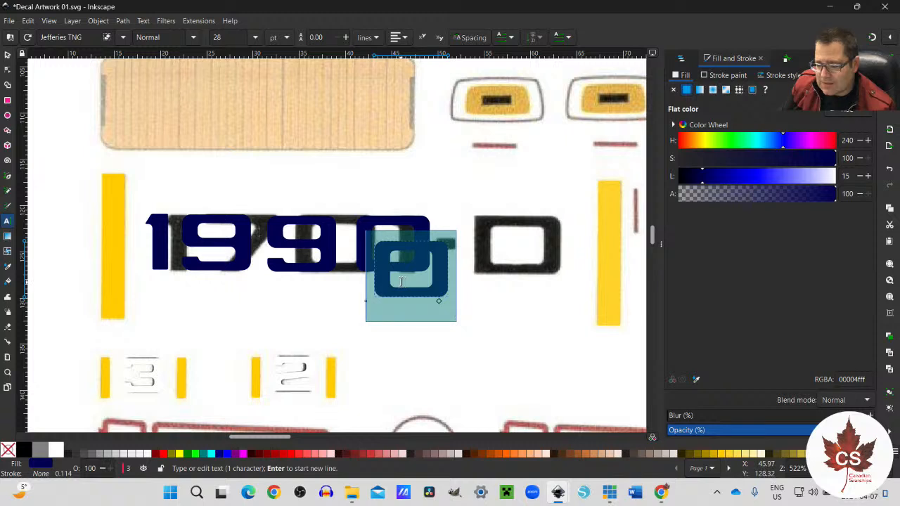
text(-)
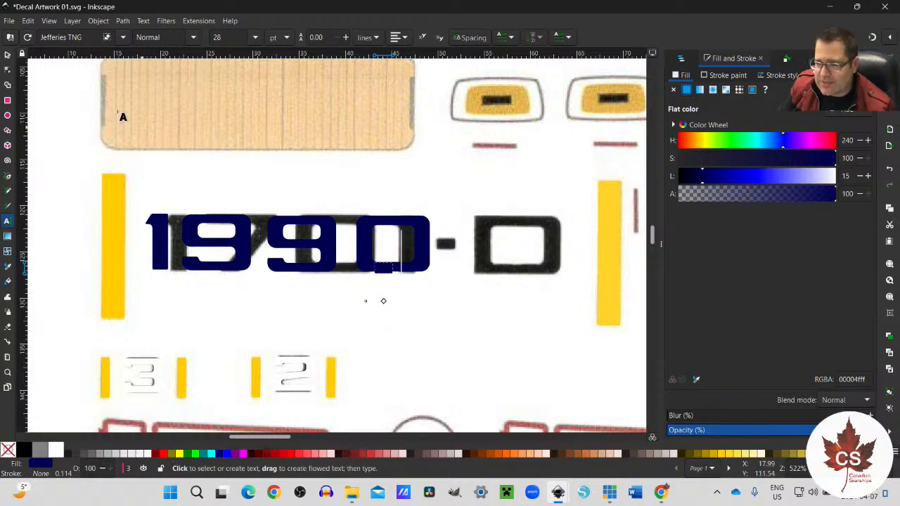
Step: Move the hyphen to about X 50.9, Y 123.5 mm, and paste another navy 0 beyond it at about X 55.3, Y 121.2 mm
click(7, 55)
drag(385, 267, 456, 250)
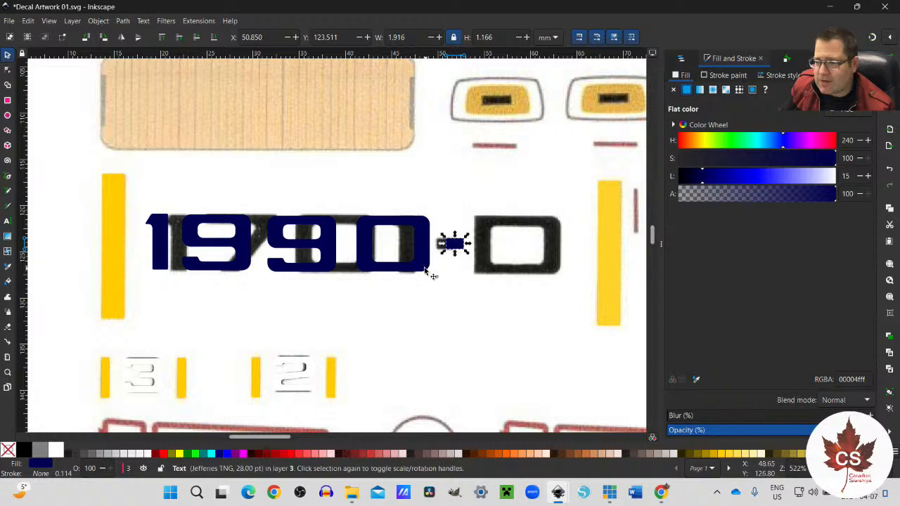
click(511, 277)
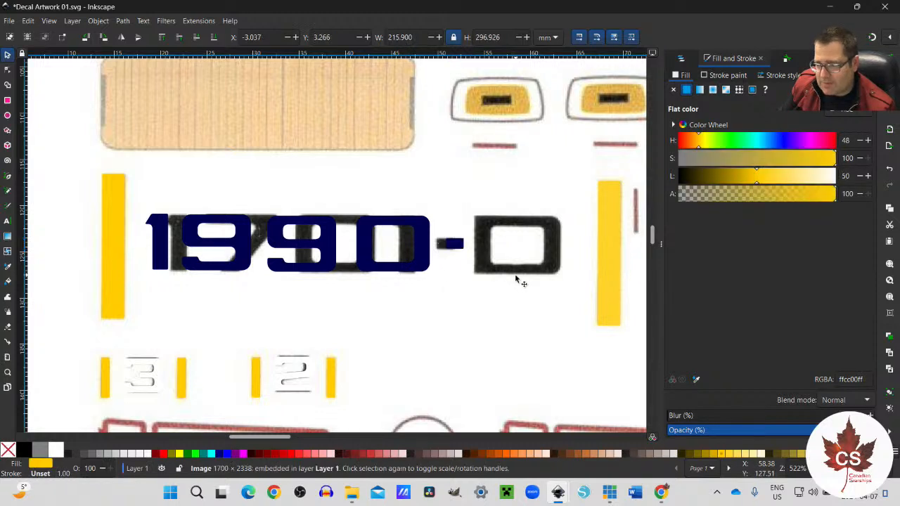
key(ctrl+v)
drag(505, 295, 517, 272)
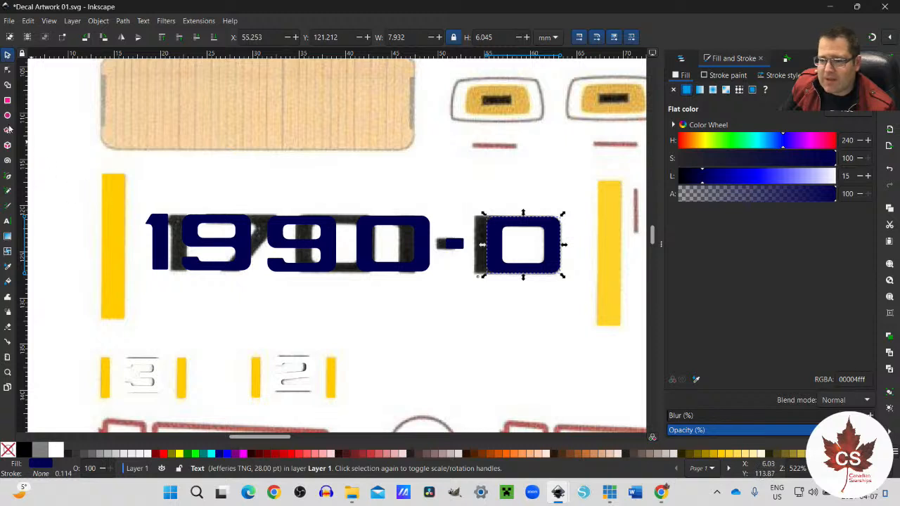
Step: Replace the text of the pasted 0 after the hyphen with R
click(7, 220)
double_click(539, 254)
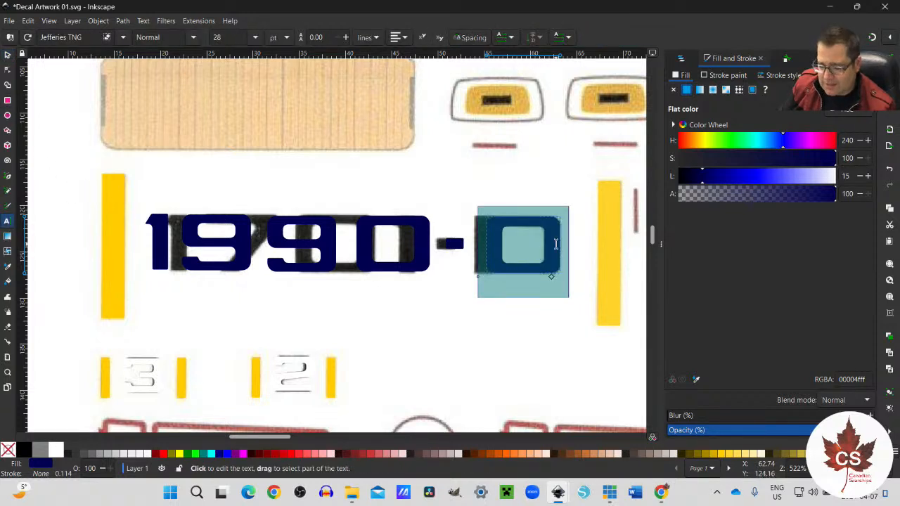
text(B)
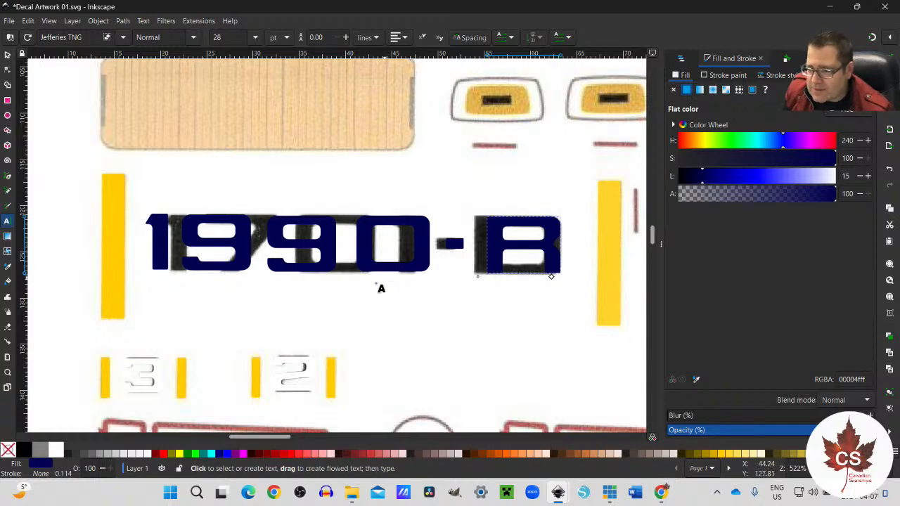
scroll(378, 288, up, 2)
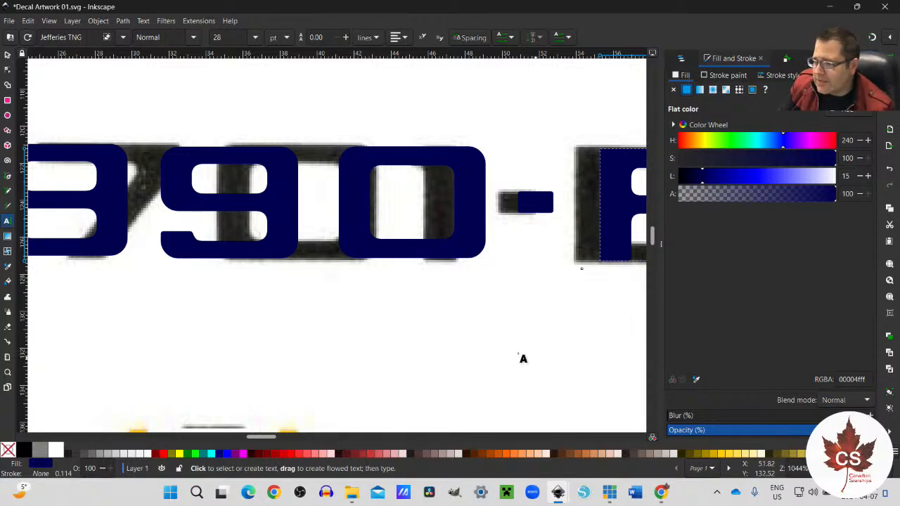
scroll(407, 355, down, 2)
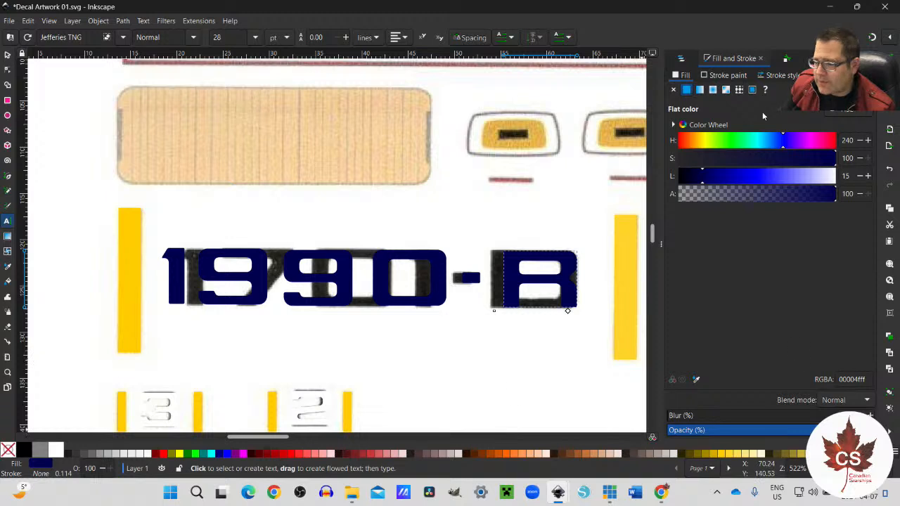
Step: Hide Layer 1 to examine the registry without the reference image, and show the layer again
click(682, 61)
scroll(773, 268, up, 8)
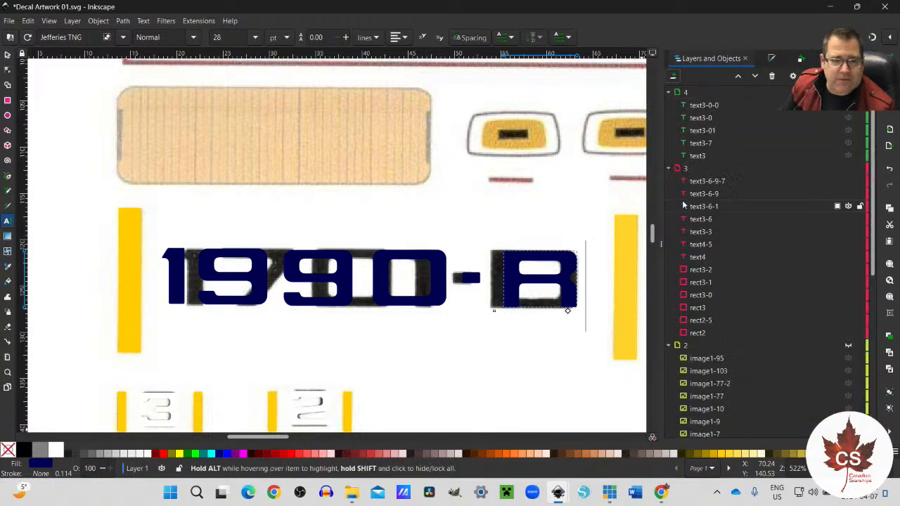
scroll(824, 360, down, 4)
scroll(825, 363, down, 3)
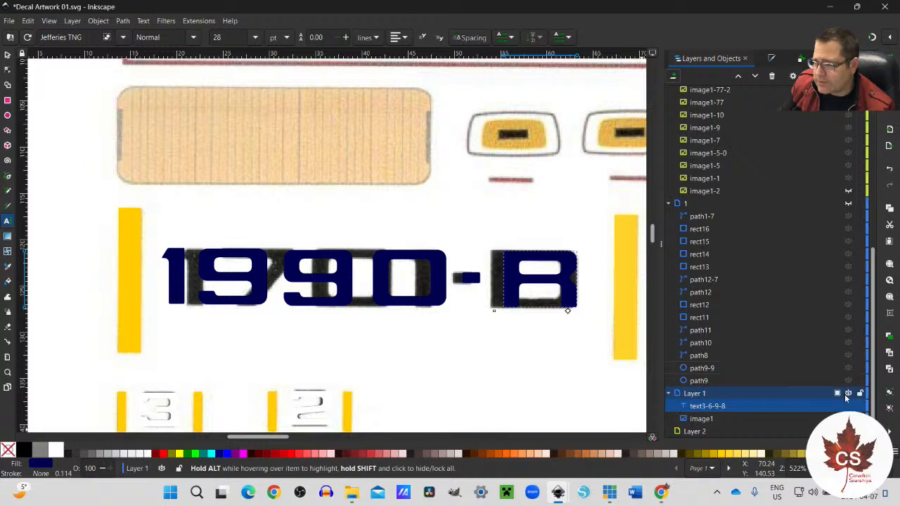
click(848, 394)
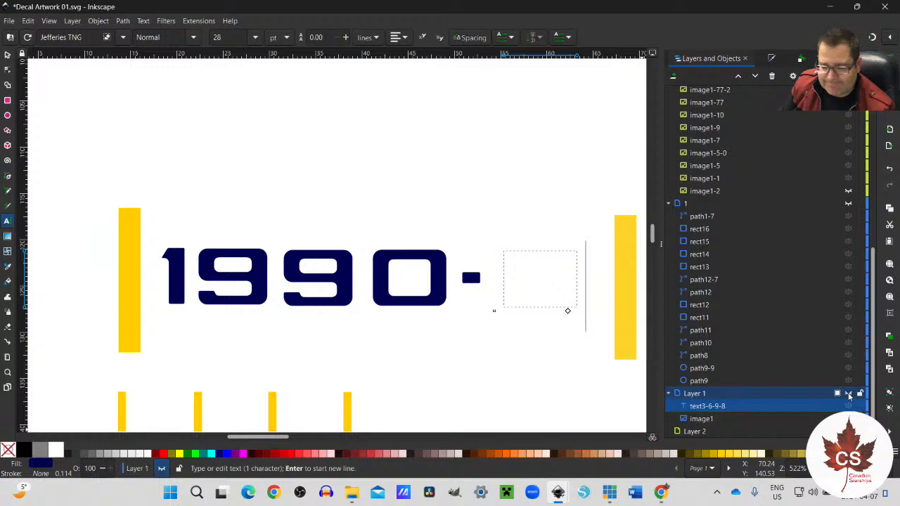
click(848, 393)
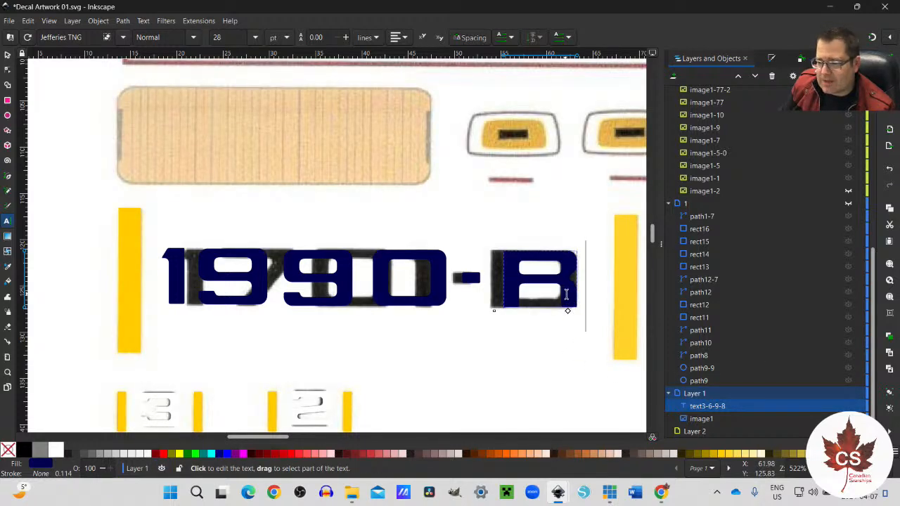
Step: Select the navy R that sits in Layer 1 and cut it to the clipboard
click(7, 55)
click(569, 303)
key(ctrl)
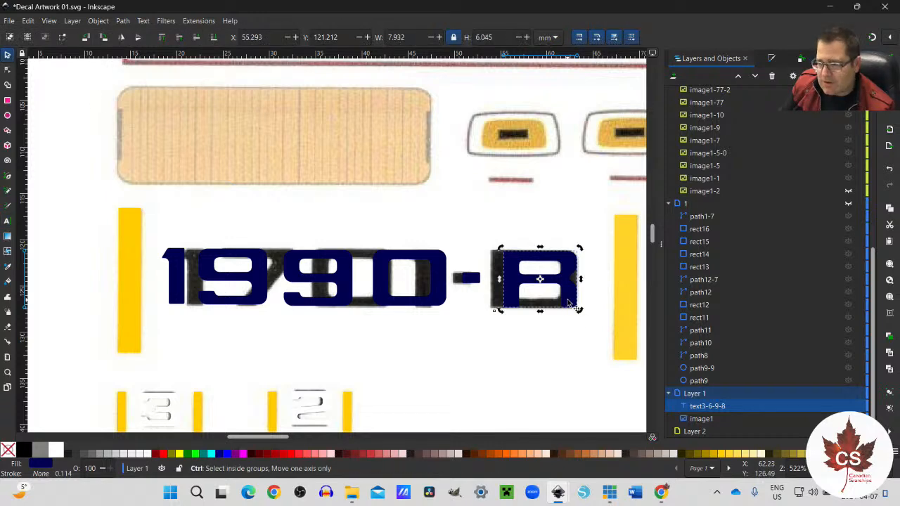
key(ctrl+x)
Step: Paste the R into layer 3 and place it after the hyphen at about X 54.8, Y 121.2 mm
scroll(573, 305, up, 8)
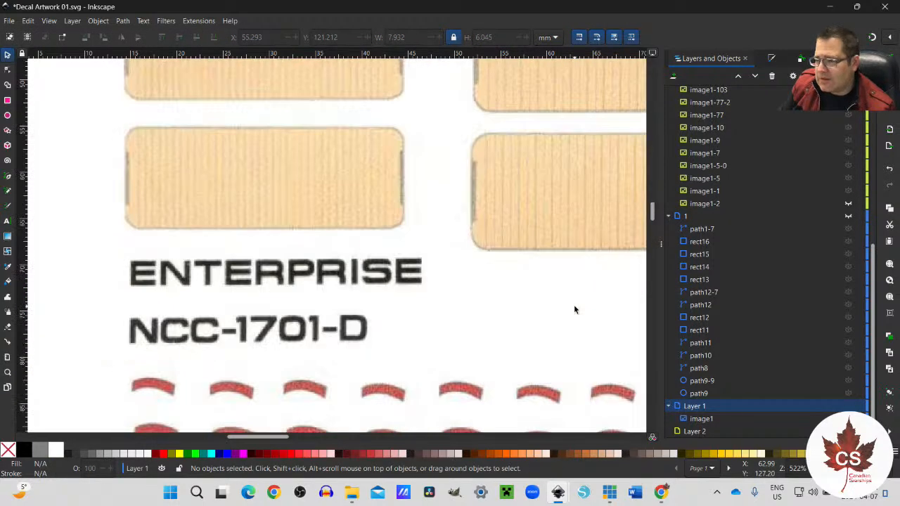
scroll(573, 309, down, 6)
scroll(574, 310, up, 2)
scroll(830, 286, up, 8)
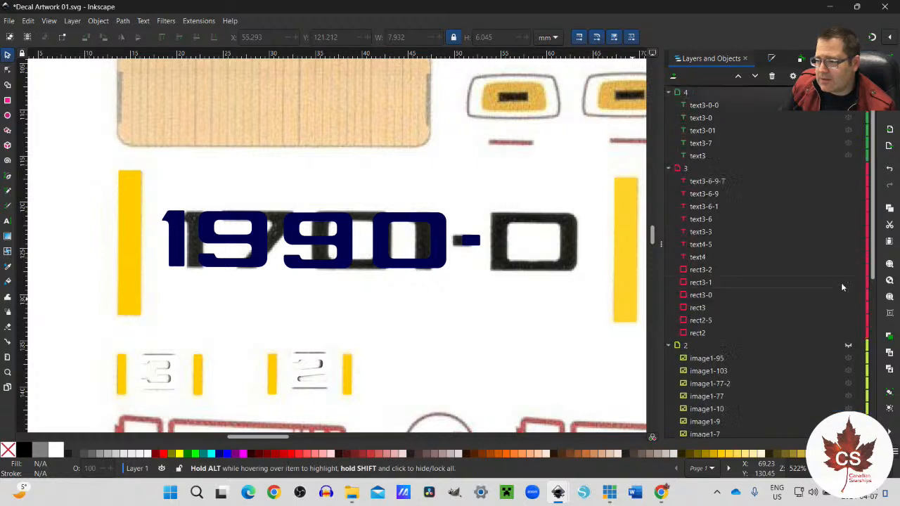
click(677, 170)
click(689, 194)
key(ctrl+d)
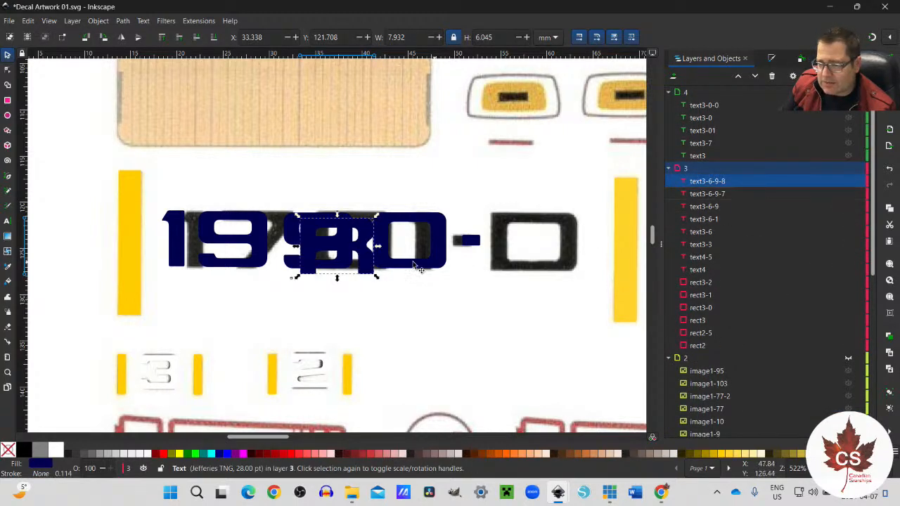
drag(372, 271, 575, 269)
Step: Hide the reference scan image1 in Layer 1
scroll(817, 399, down, 6)
scroll(819, 397, down, 3)
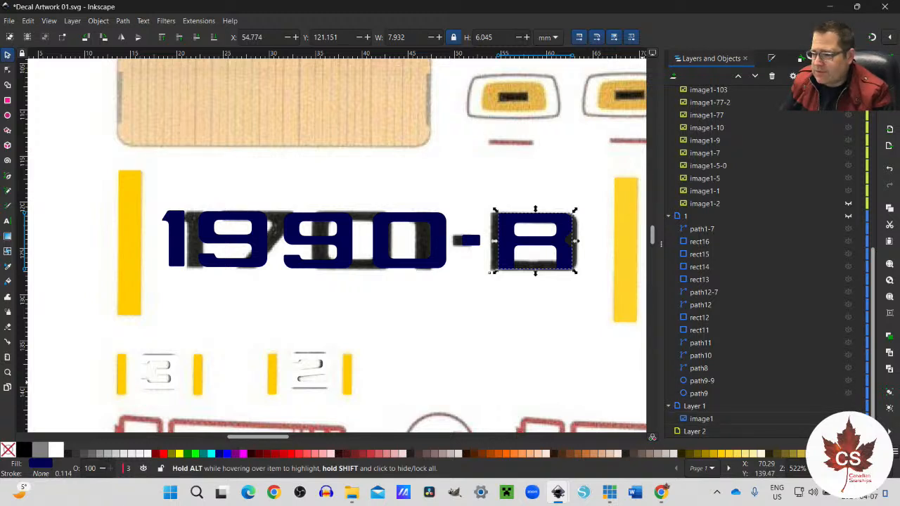
click(848, 419)
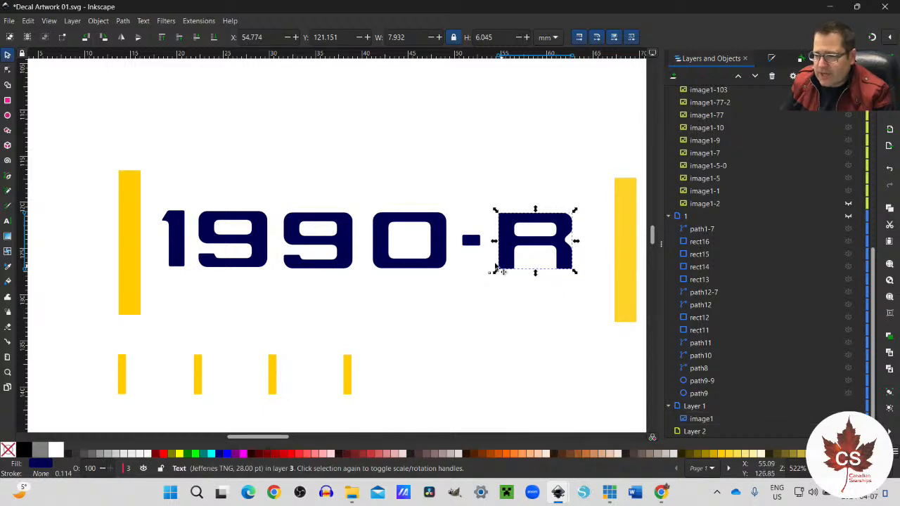
Step: Select all six 1990-R characters, nudge them horizontally to about X 19.4 mm between the yellow bars, and deselect them
drag(151, 196, 593, 298)
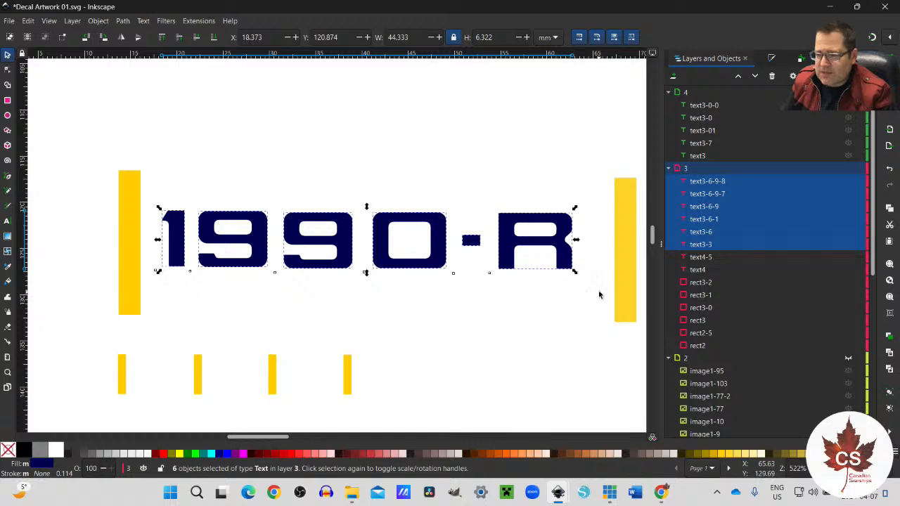
key(Right)
key(Right)
key(Right)
key(Left)
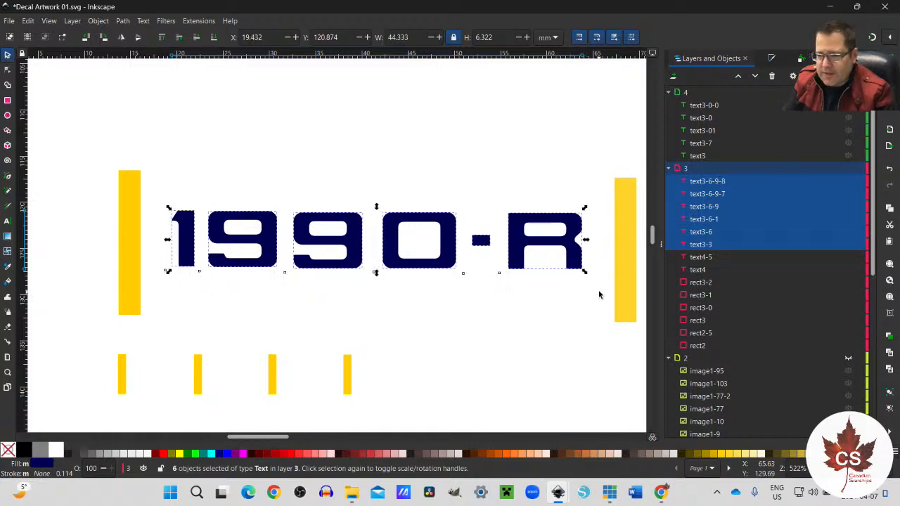
click(533, 321)
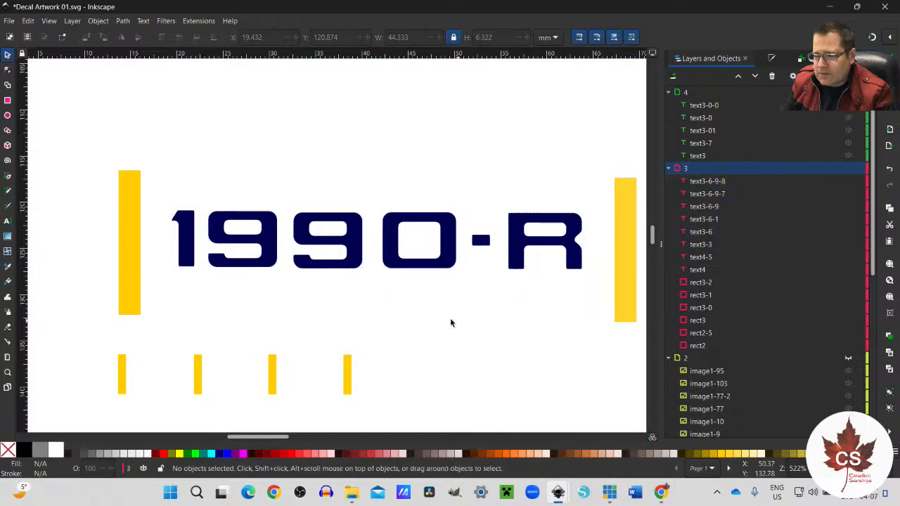
Step: Draw a nearly horizontal guide line about 45.6 mm long just beneath the 1990-R with the Pen tool and give it a black stroke
click(8, 176)
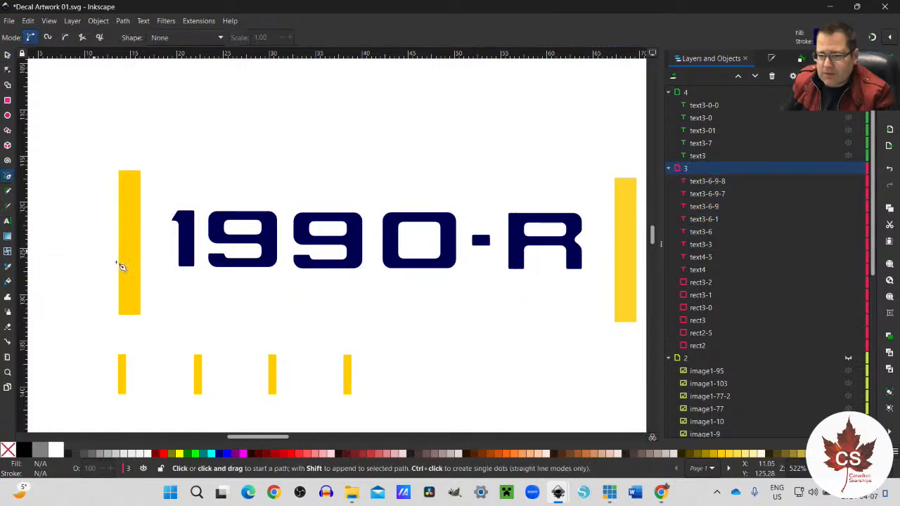
click(171, 271)
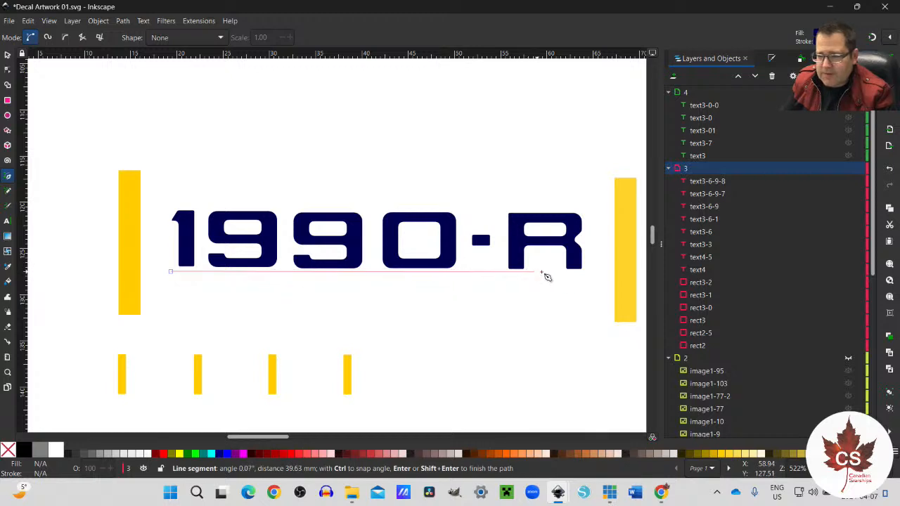
double_click(593, 272)
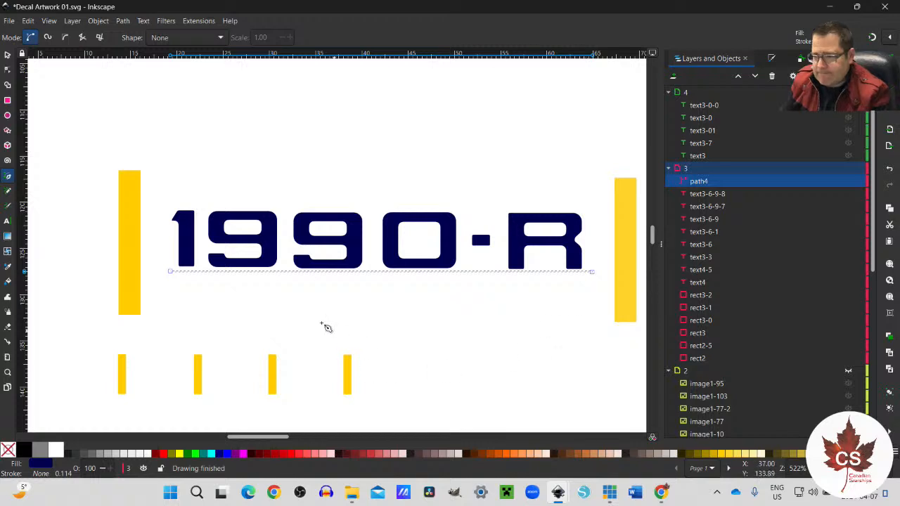
scroll(298, 296, up, 4)
scroll(298, 290, down, 3)
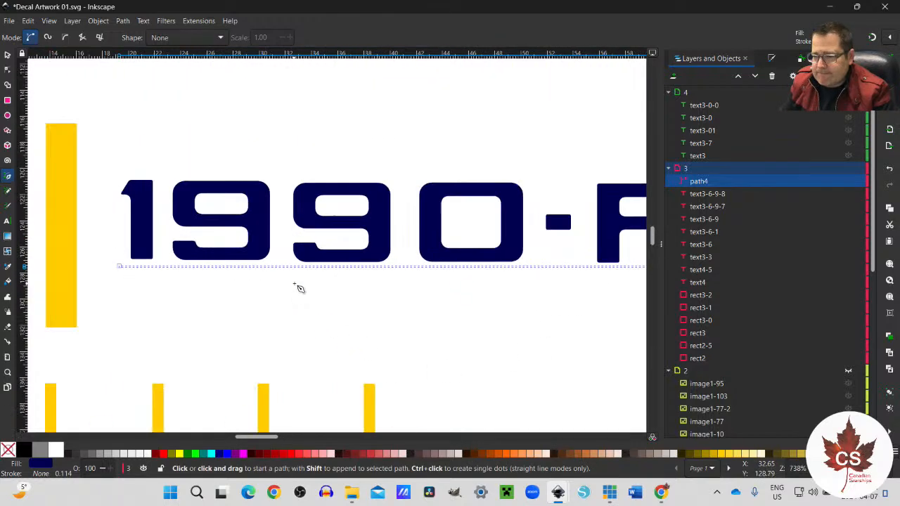
shift+click(27, 454)
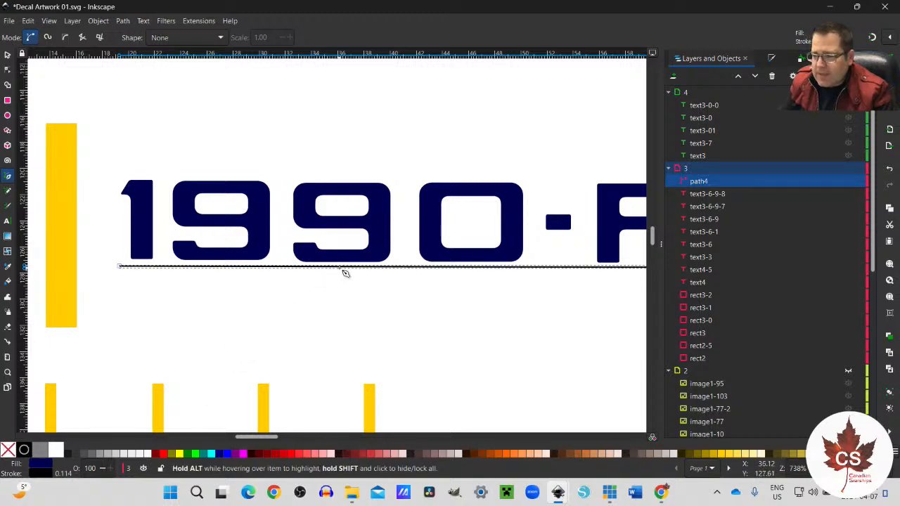
Step: Raise the black guide line to about Y 127.0 mm and seat the 1 and both 9s on it at about Y 121.0 mm
key(s)
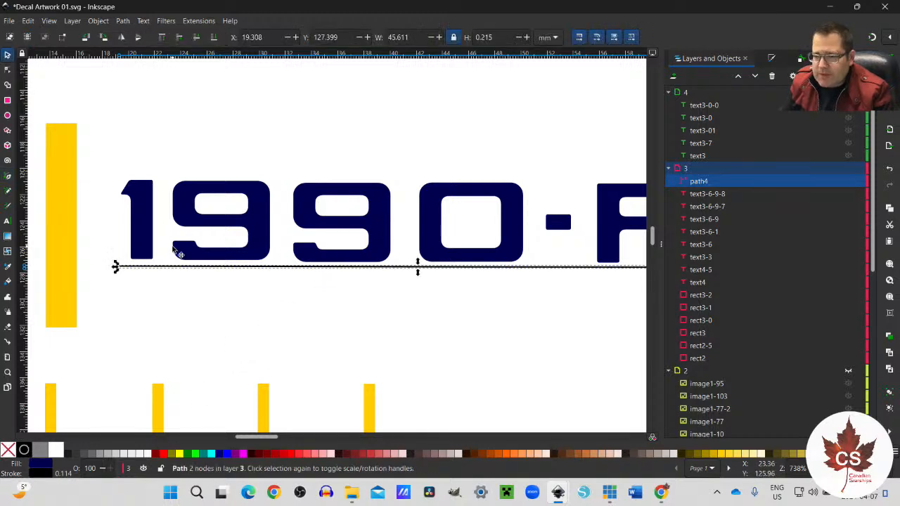
drag(170, 269, 173, 263)
ctrl+scroll(174, 268, up, 1)
ctrl+scroll(173, 263, up, 3)
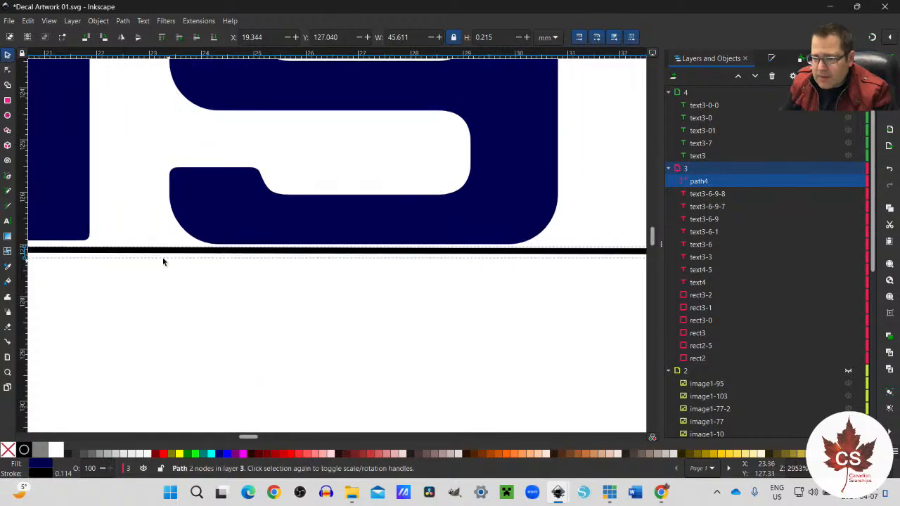
drag(80, 211, 80, 219)
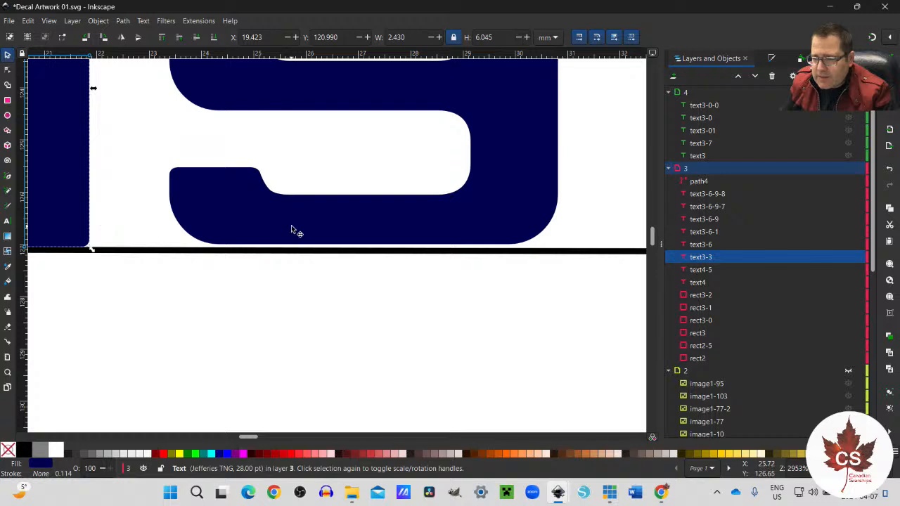
drag(291, 229, 293, 232)
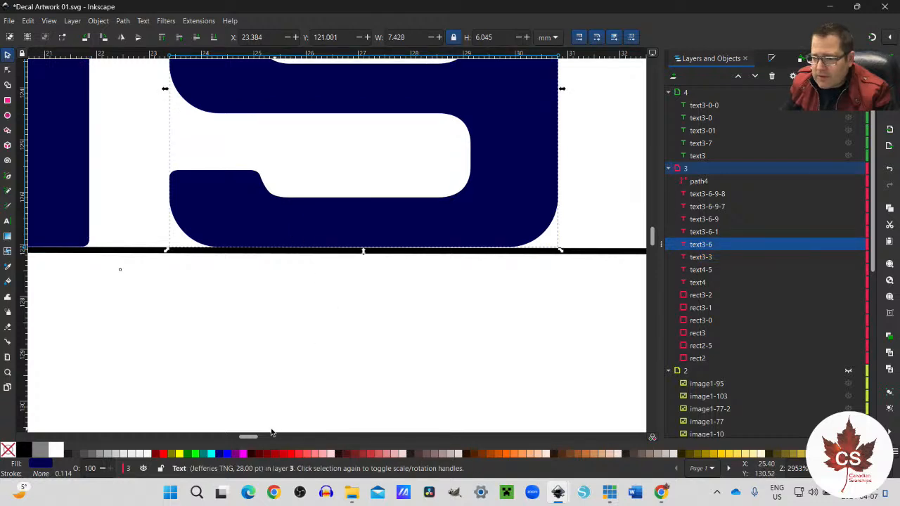
drag(255, 438, 265, 436)
drag(283, 243, 283, 235)
Step: Seat the 0 at about Y 121.05 mm and the R at about X 55.8, Y 121.09 mm on the black guide line
drag(260, 436, 266, 436)
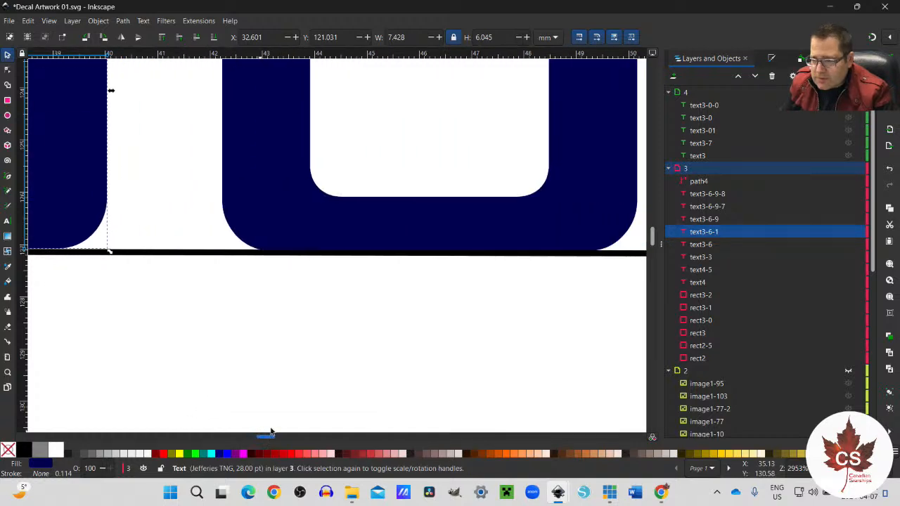
click(419, 239)
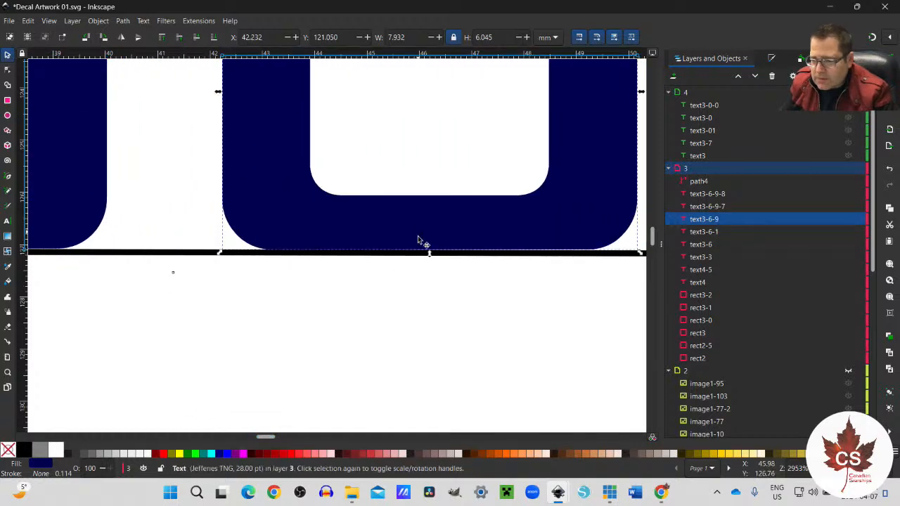
drag(272, 438, 280, 435)
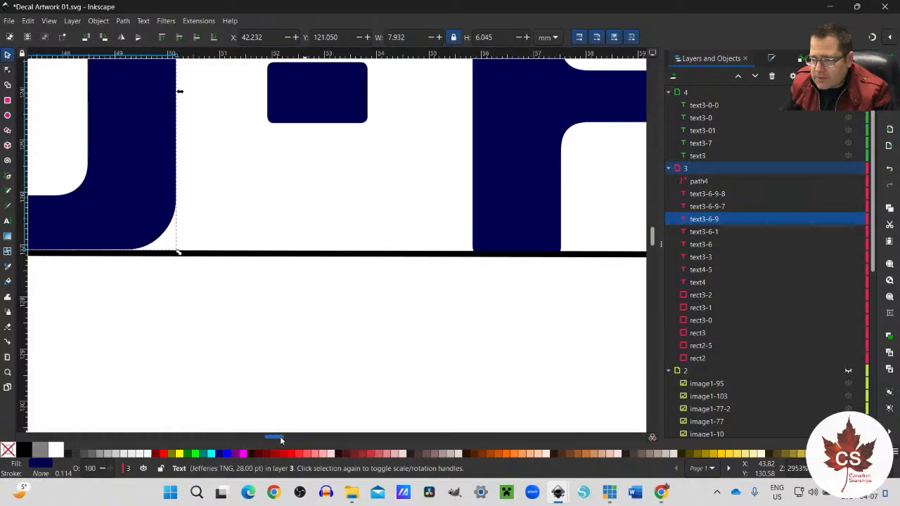
drag(379, 229, 379, 229)
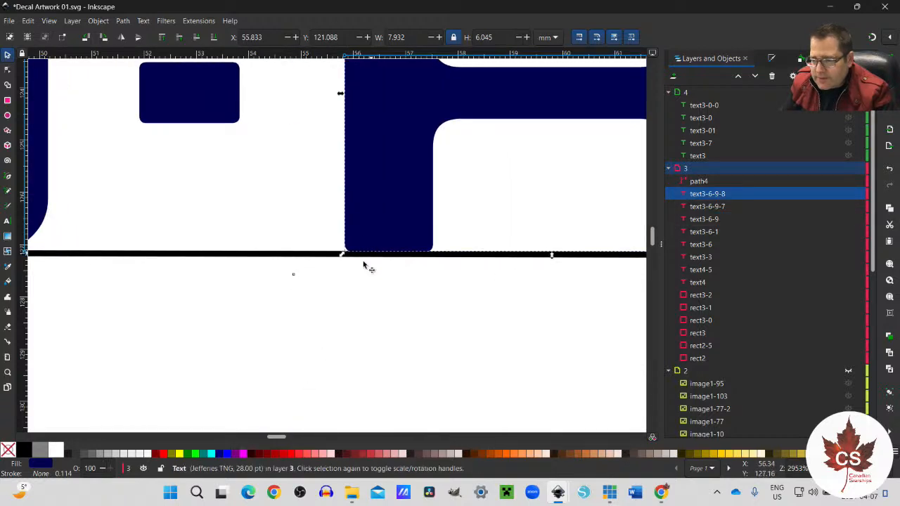
scroll(360, 260, down, 4)
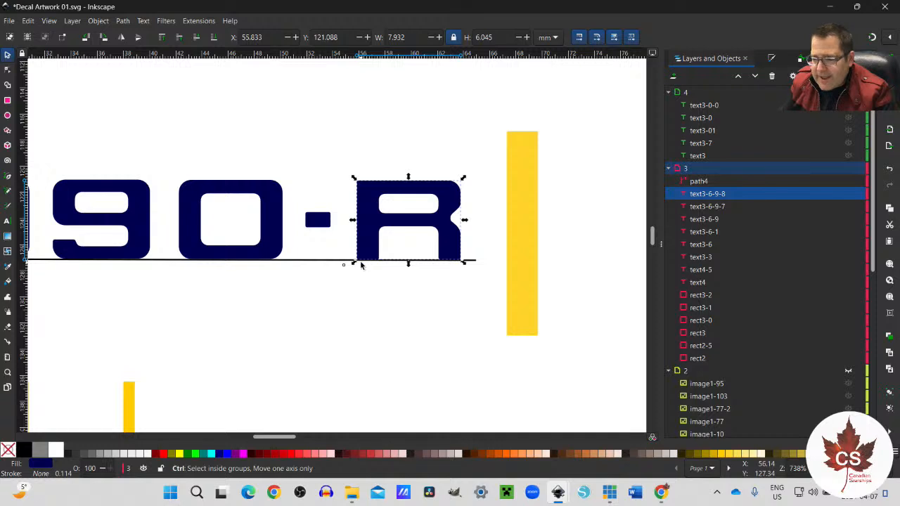
scroll(360, 265, down, 2)
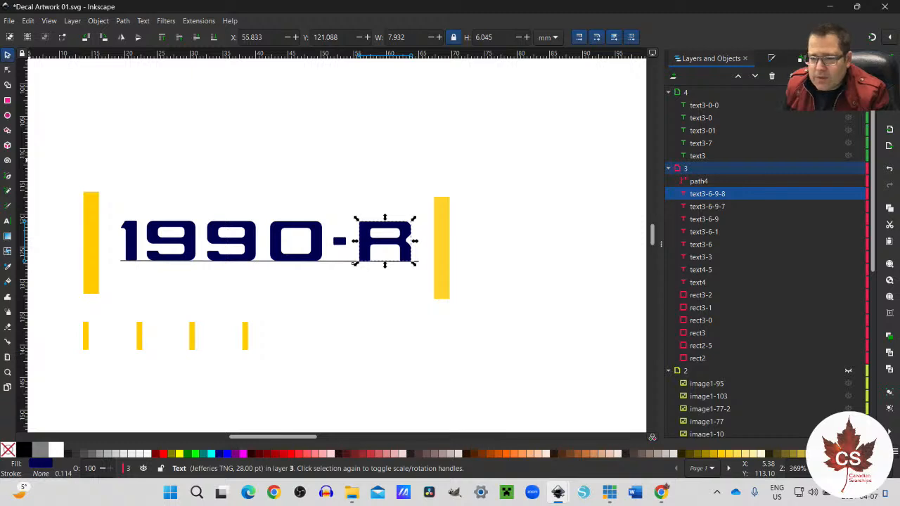
Step: Delete the black guide line beneath the 1990-R and copy the six characters together with both tall yellow bars
click(341, 262)
key(Delete)
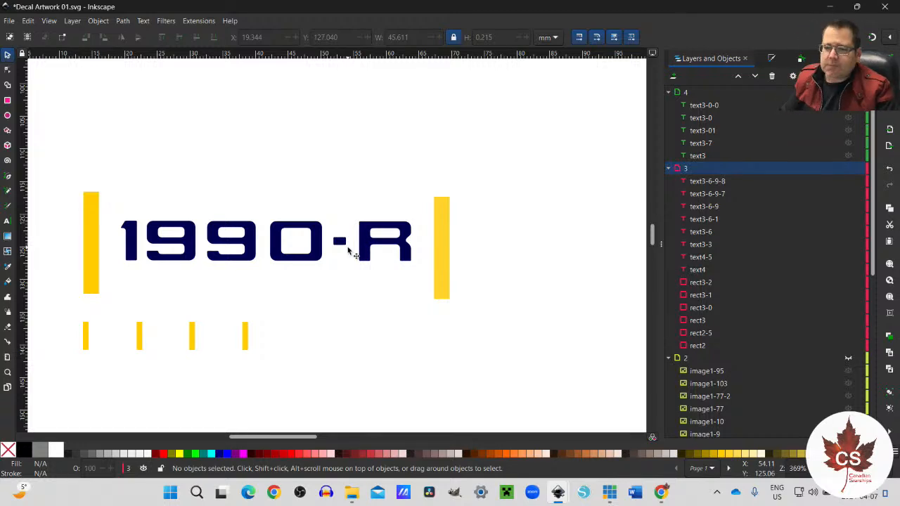
drag(57, 174, 482, 315)
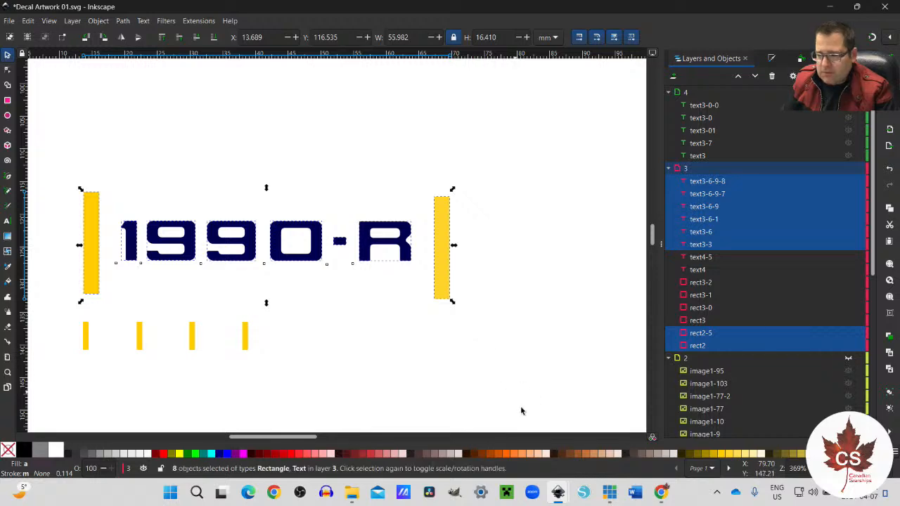
Step: Paste the registry and its bars into Decals NCC-1990-R Escape Pods 02.svg, placing them at about X 27.05, Y 82.80 mm
mouse_move(559, 491)
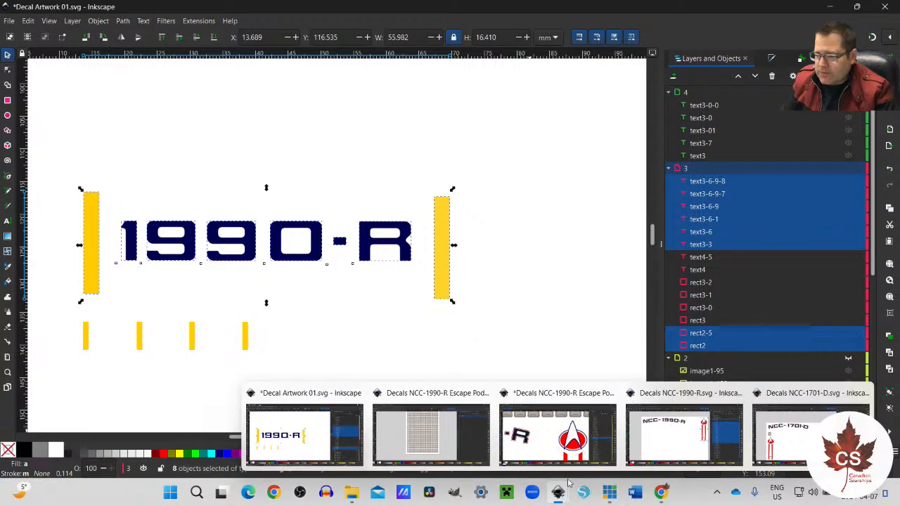
click(558, 432)
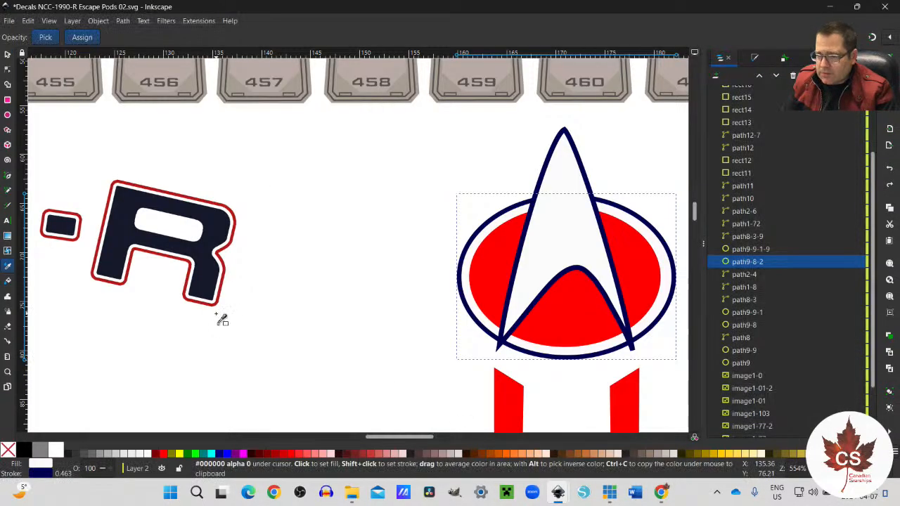
scroll(223, 319, down, 6)
scroll(222, 319, up, 3)
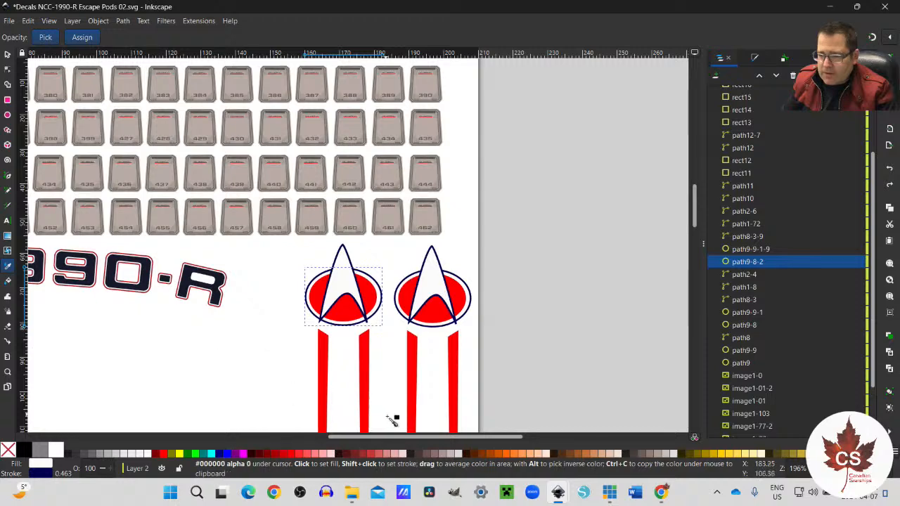
drag(395, 437, 296, 437)
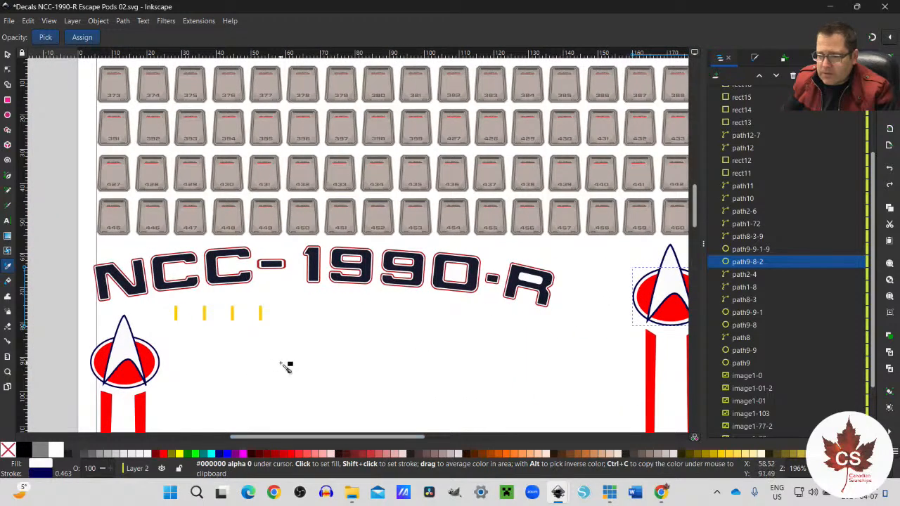
key(ctrl+v)
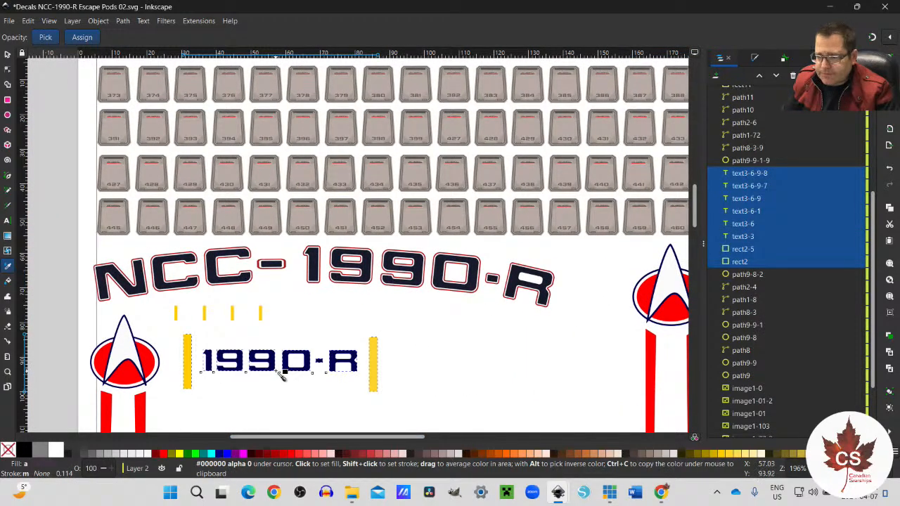
key(s)
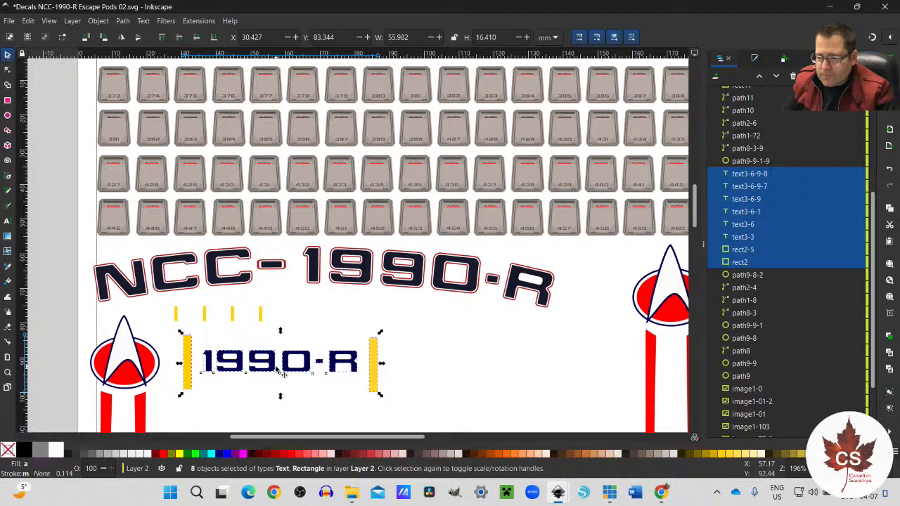
mouse_move(266, 367)
mouse_down()
mouse_move(254, 366)
mouse_move(261, 372)
mouse_up()
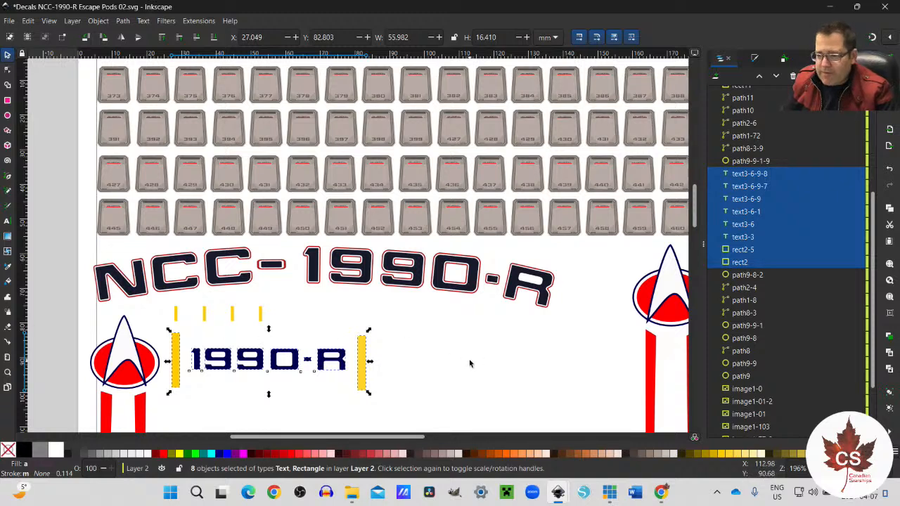
Step: Paste a second 1990-R with yellow bars and place it below the first at about X 28.05, Y 103.95 mm
ctrl+scroll(471, 364, down, 2)
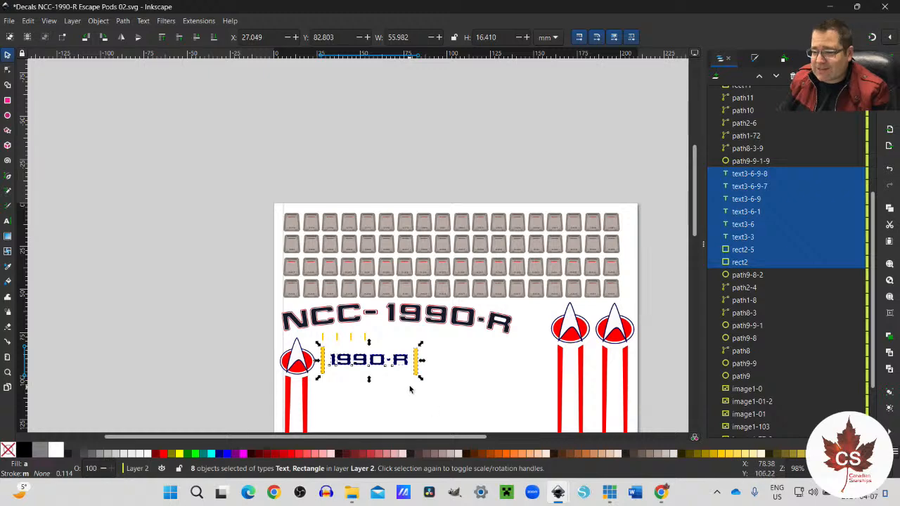
scroll(358, 371, up, 4)
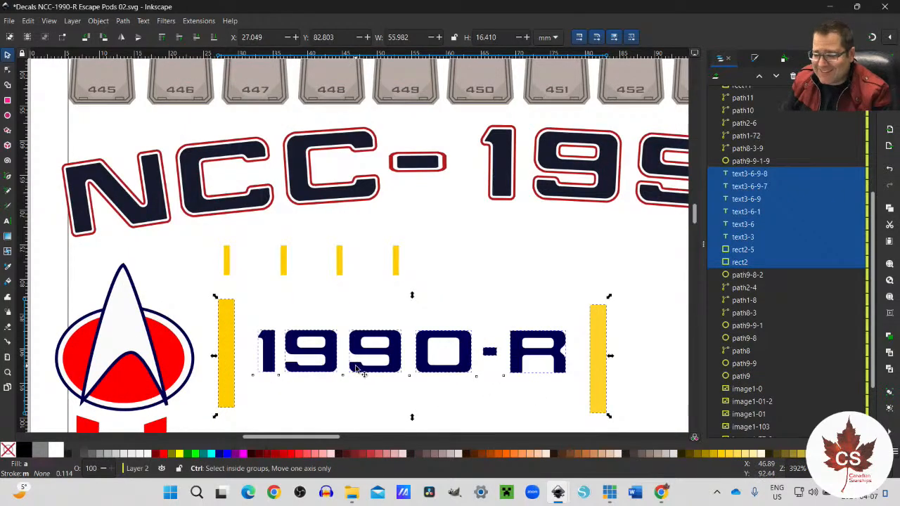
scroll(356, 367, down, 3)
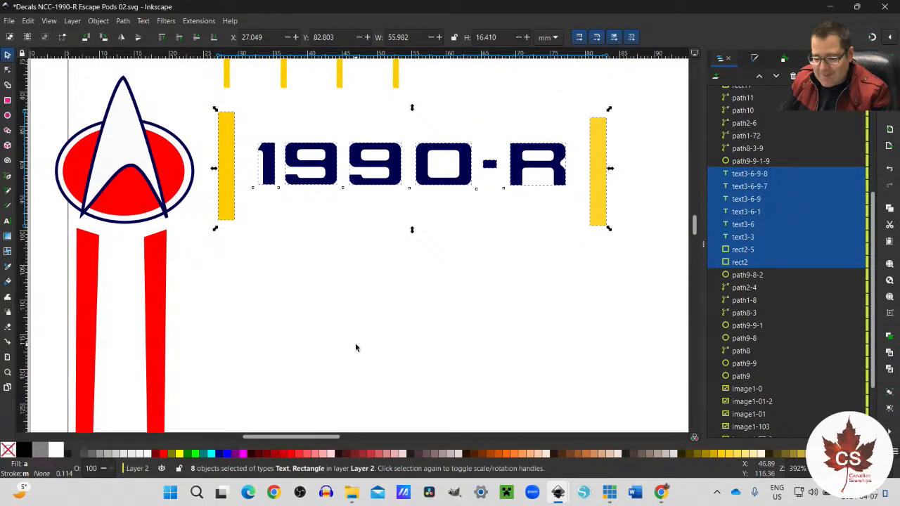
key(ctrl+v)
drag(390, 359, 457, 323)
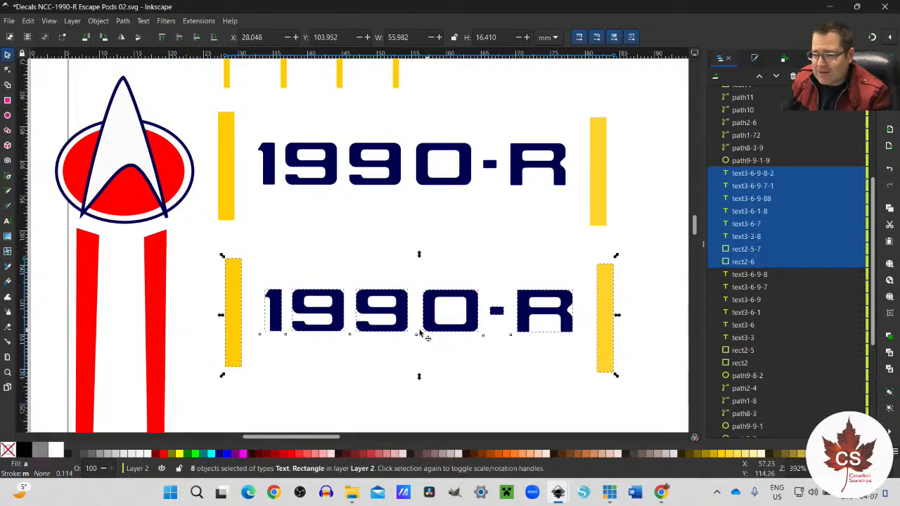
Step: Raise the lower registry's 1 to about Y 108.07, its second 9 to Y 108.18 and its R to Y 108.10 mm
click(285, 336)
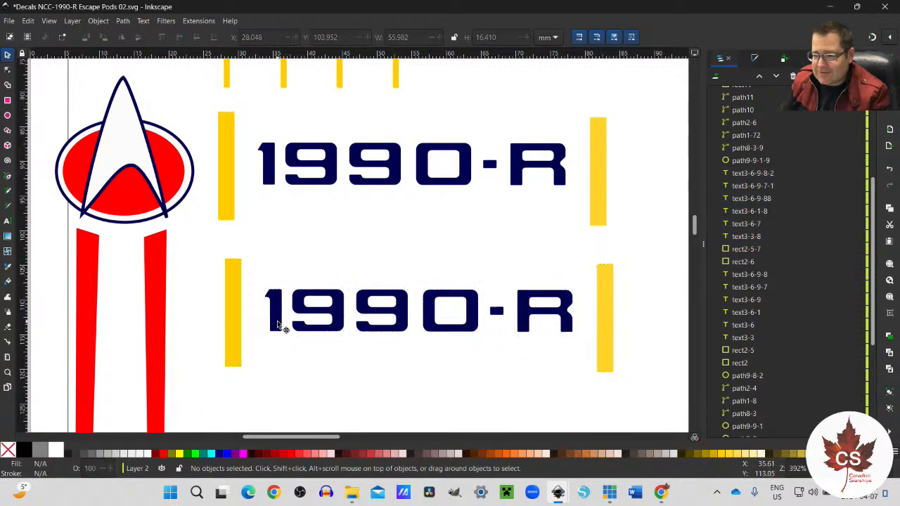
click(280, 323)
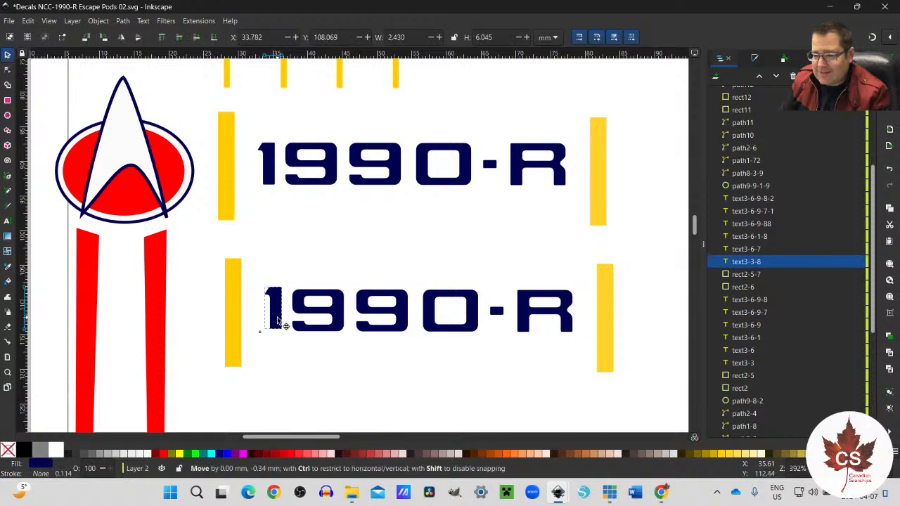
click(388, 332)
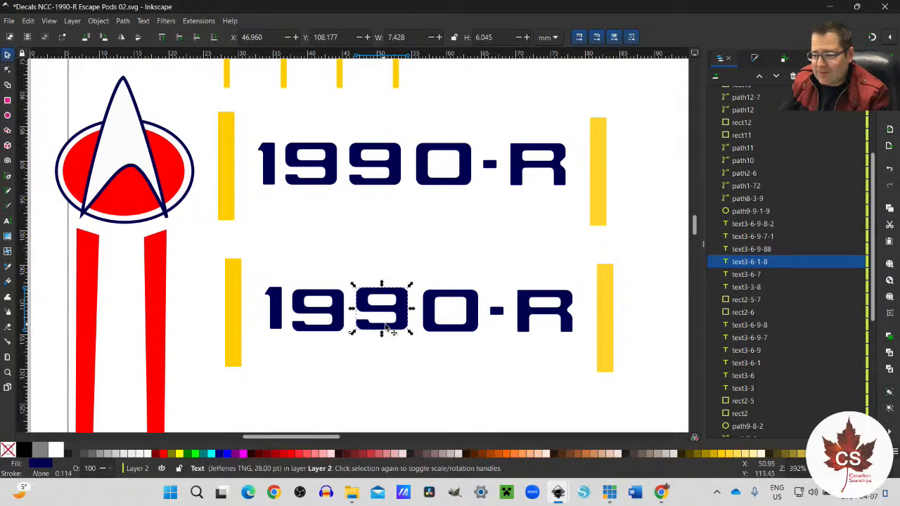
click(521, 333)
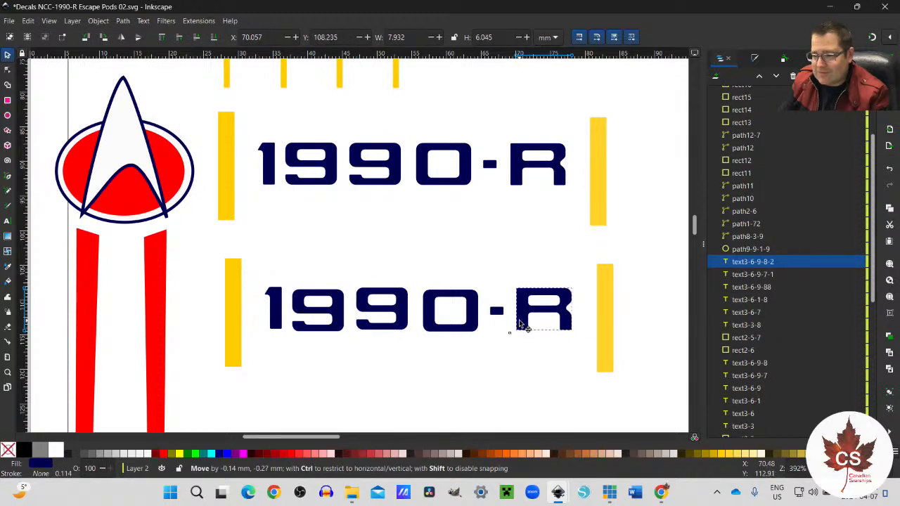
click(421, 386)
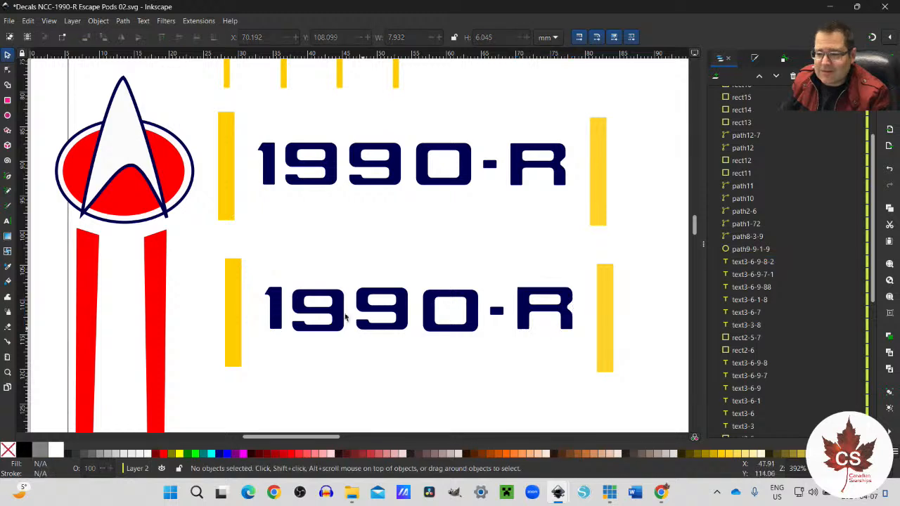
Step: Select the six characters of the lower 1990-R without its yellow bars and open the Transform settings
drag(260, 269, 589, 356)
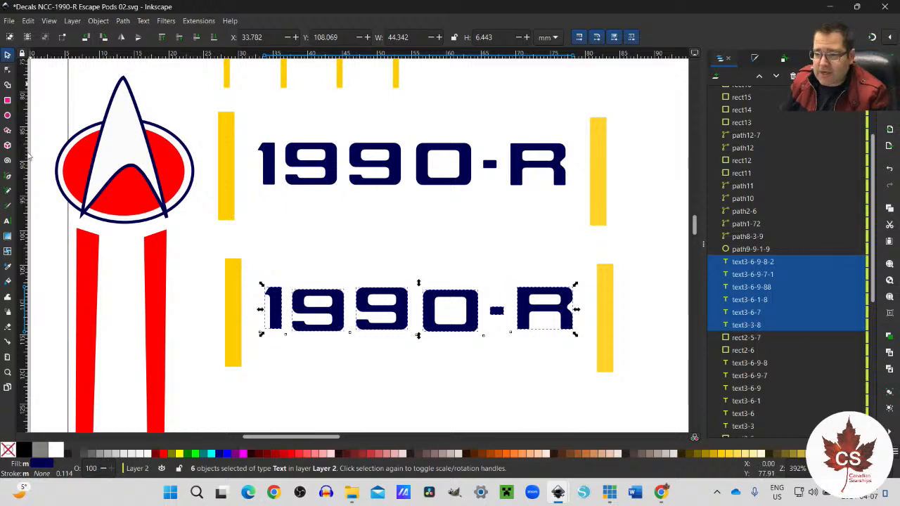
click(100, 21)
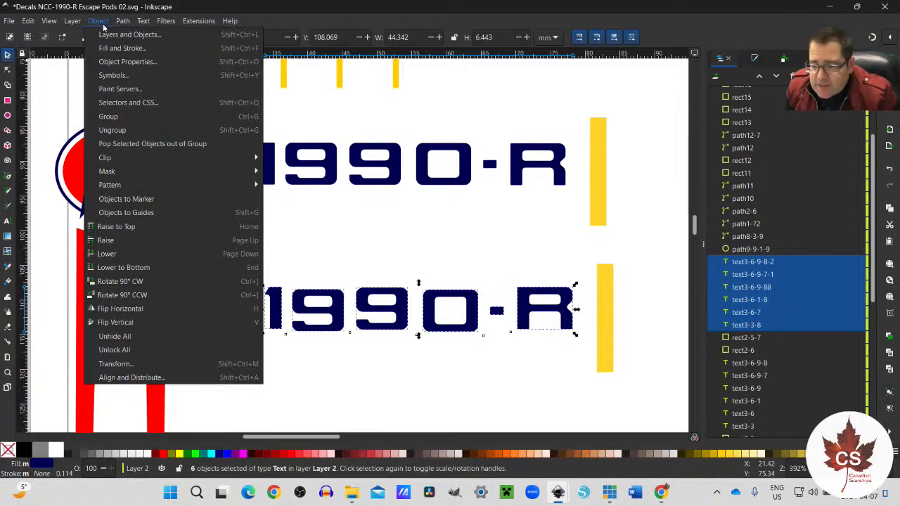
click(139, 365)
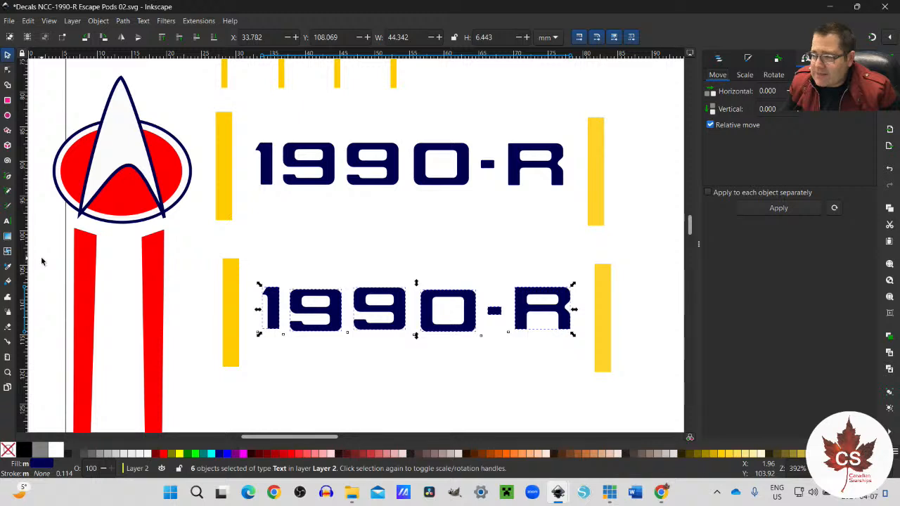
click(98, 21)
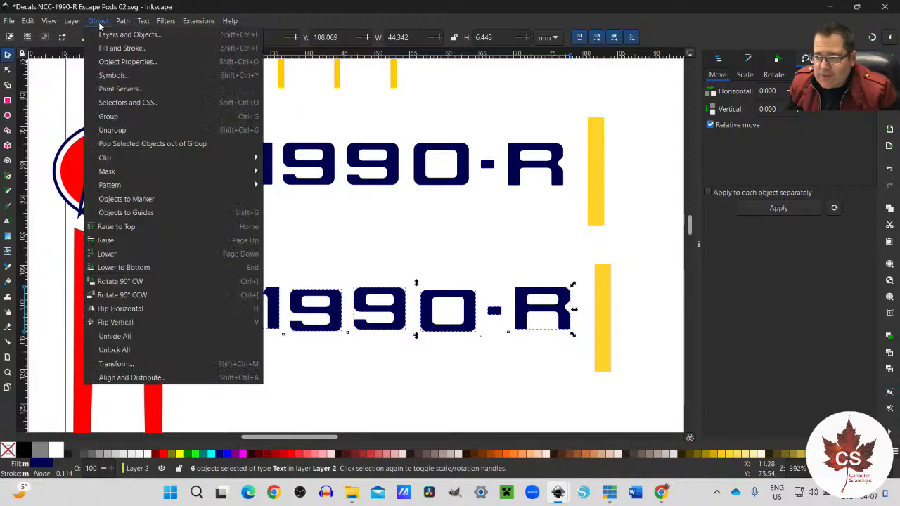
click(118, 364)
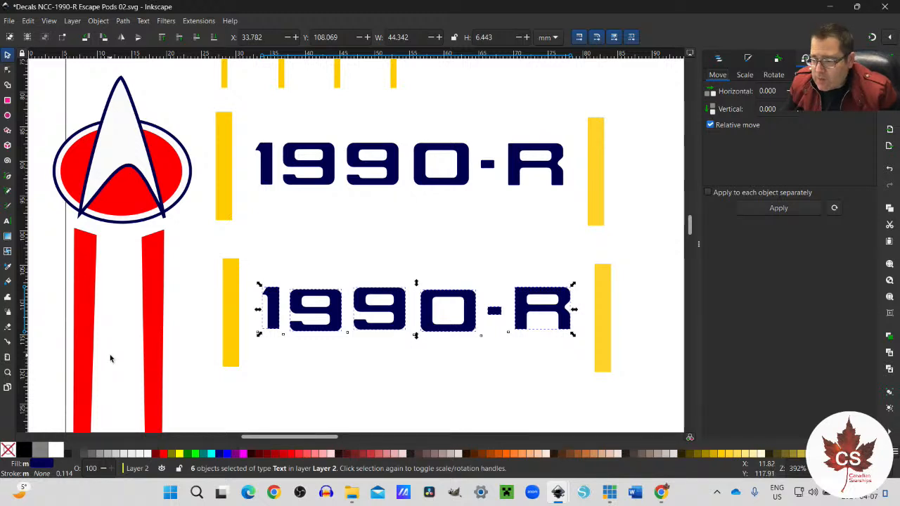
mouse_move(557, 492)
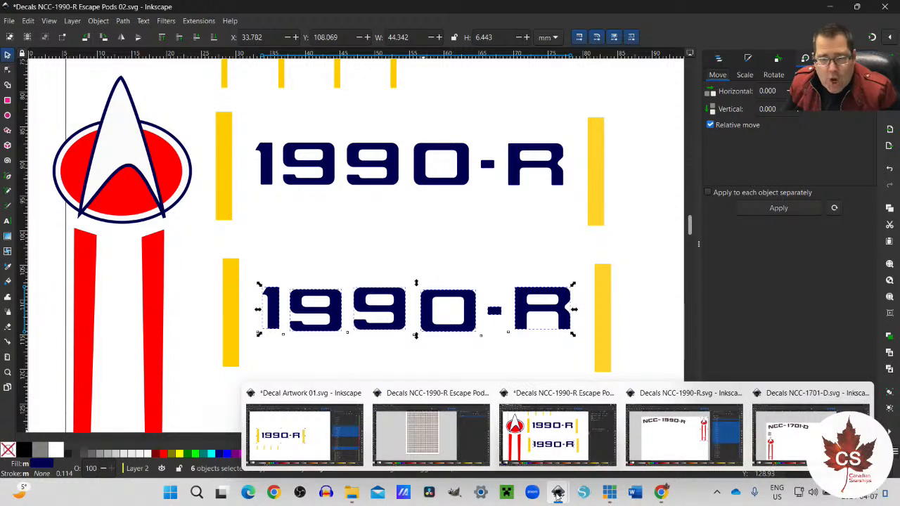
Step: Align the bottom edges of the six lower 1990-R characters relative to the selection area, and center them on the horizontal axis
click(100, 21)
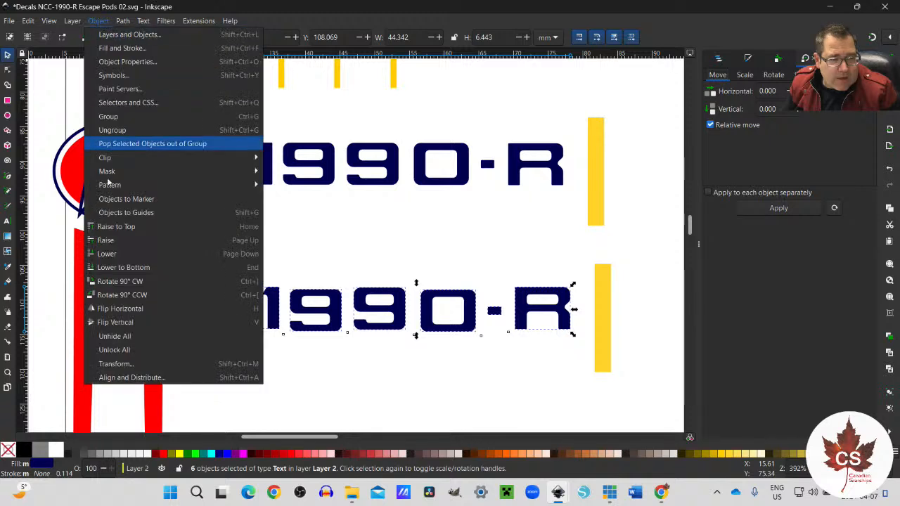
click(132, 379)
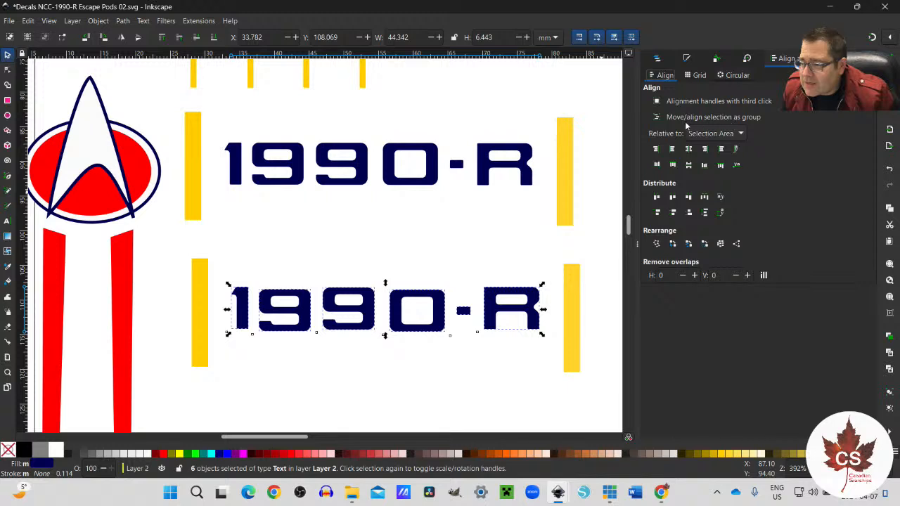
click(740, 134)
click(740, 135)
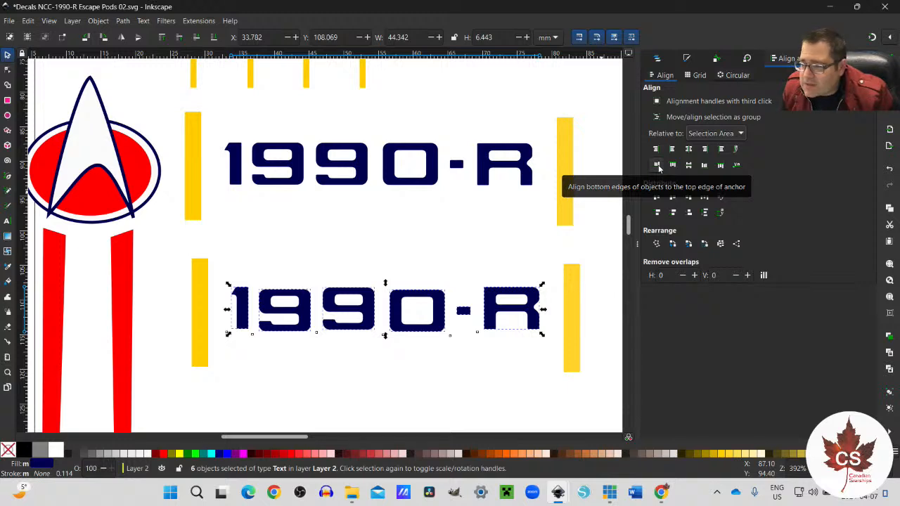
click(705, 166)
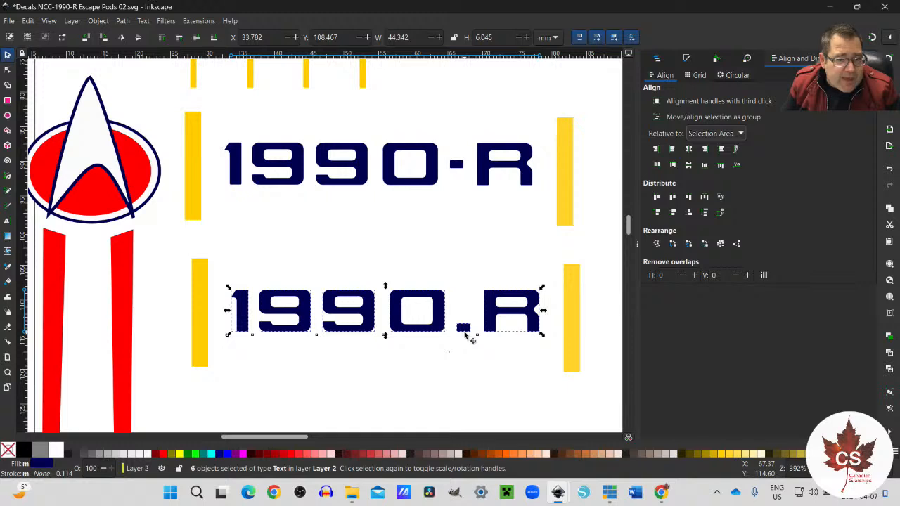
click(688, 166)
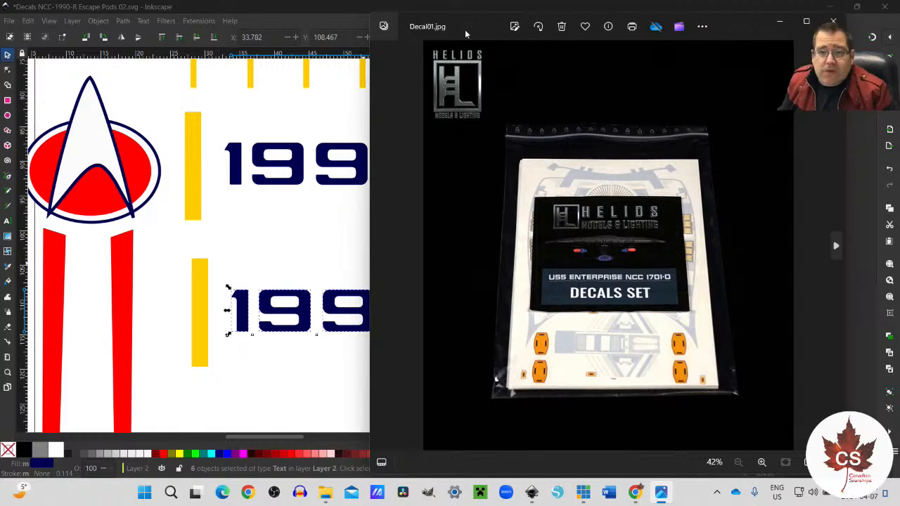
Step: Examine the Helios decal set photos Decal01.jpg to Decal03.jpg at full window size in the photo viewer
click(836, 248)
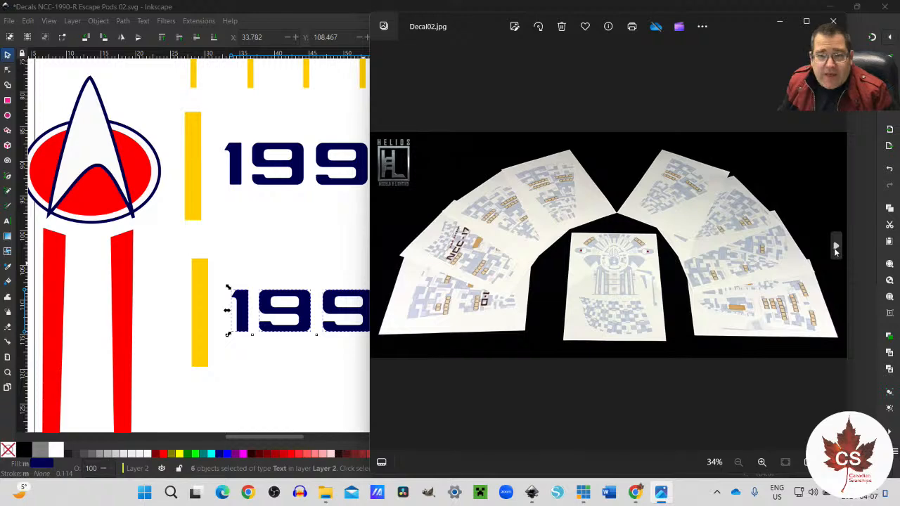
click(836, 248)
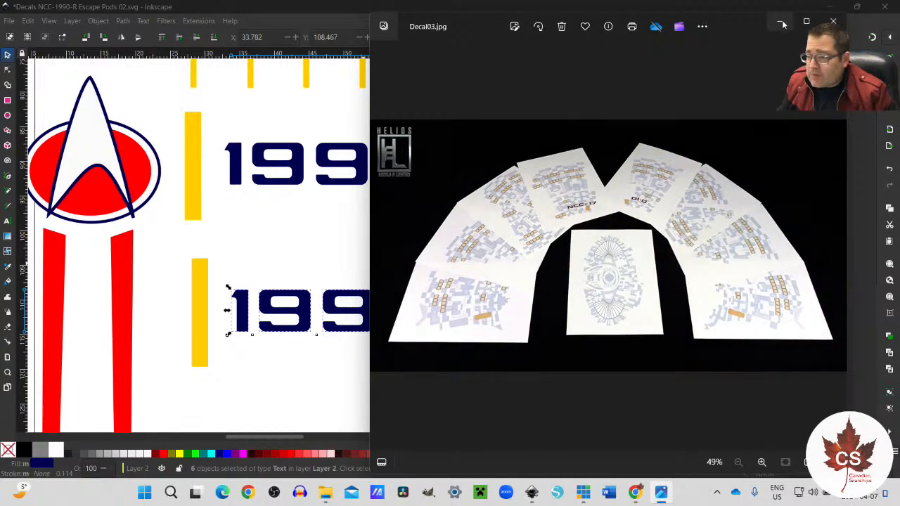
click(806, 21)
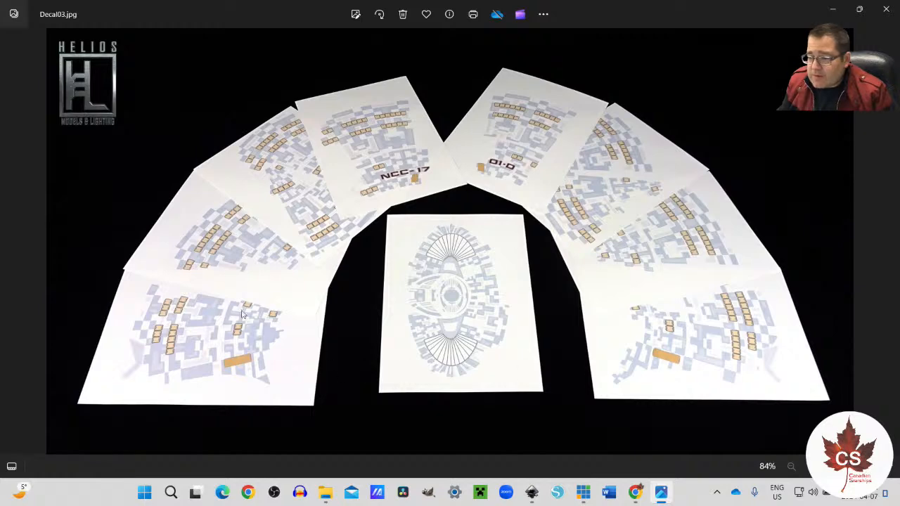
click(9, 244)
click(9, 244)
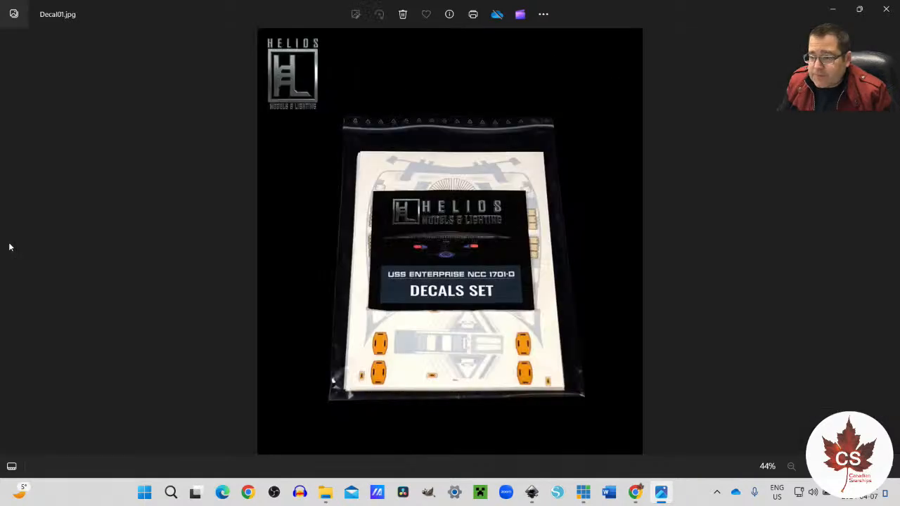
click(887, 243)
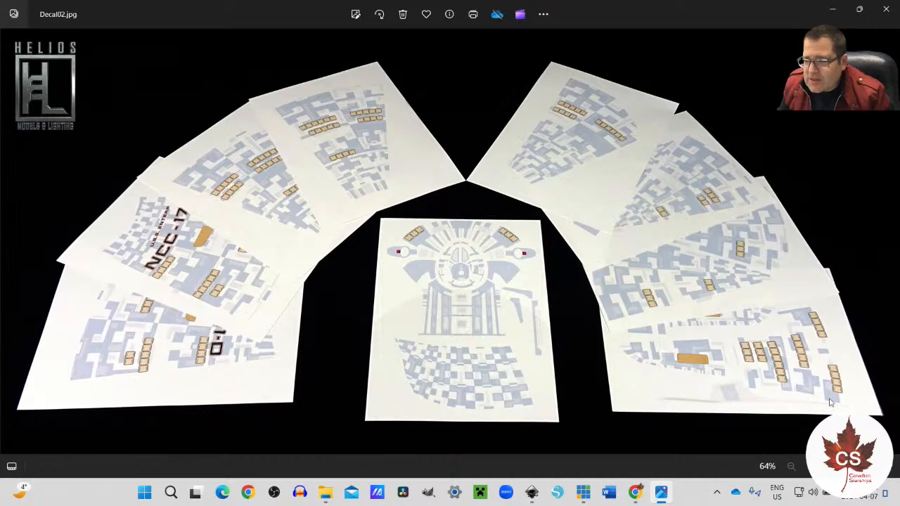
click(889, 243)
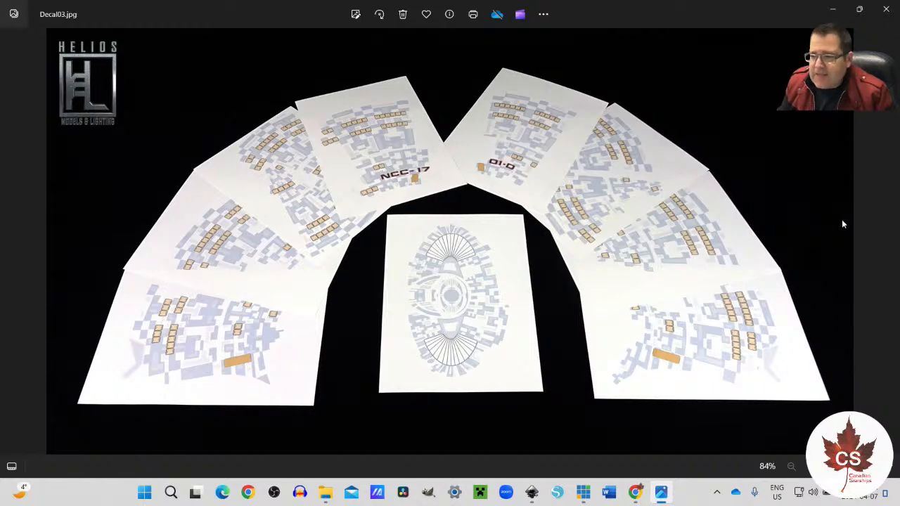
Step: View the Helios decal photo Decal04.jpg, close the photo viewer, and look over the NCC-1990-R escape pod decal sheet
click(888, 243)
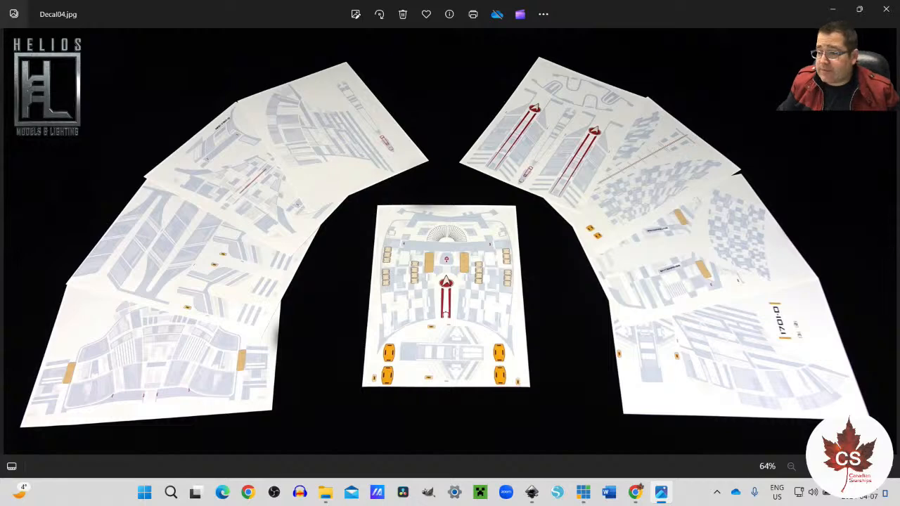
click(886, 9)
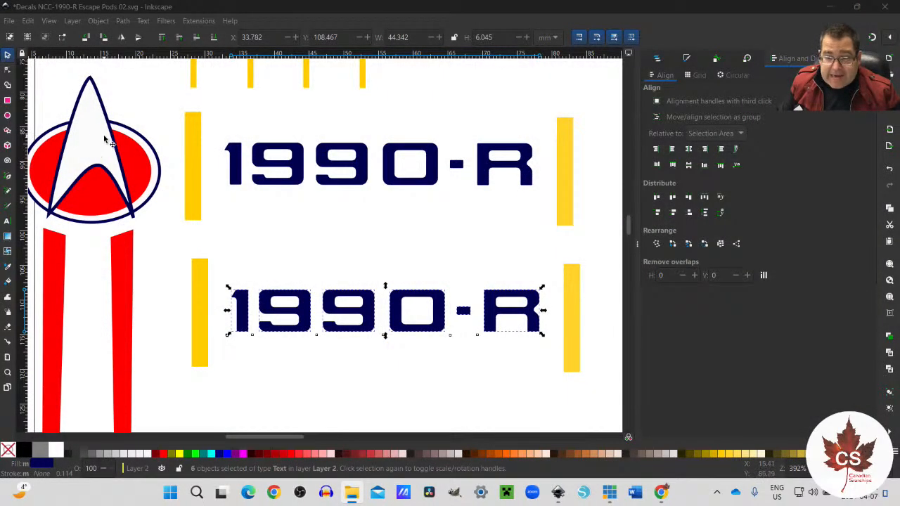
scroll(211, 246, up, 3)
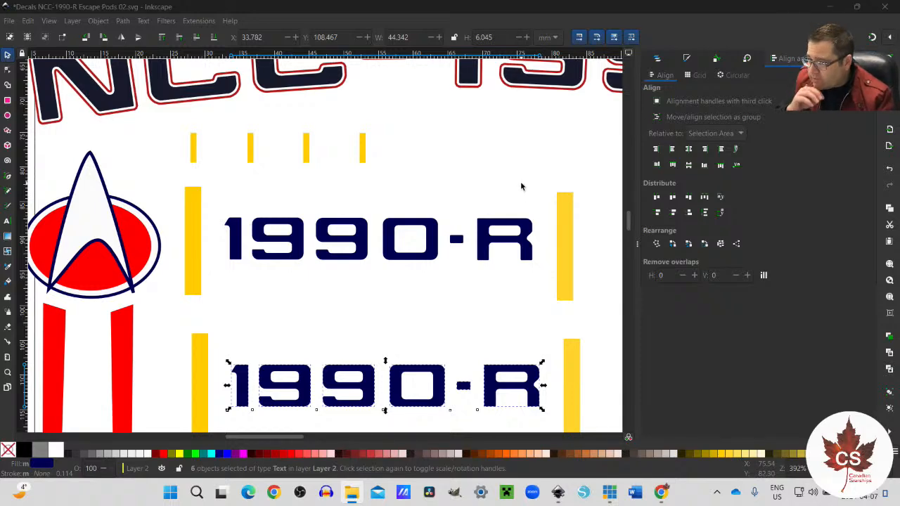
scroll(476, 256, down, 1)
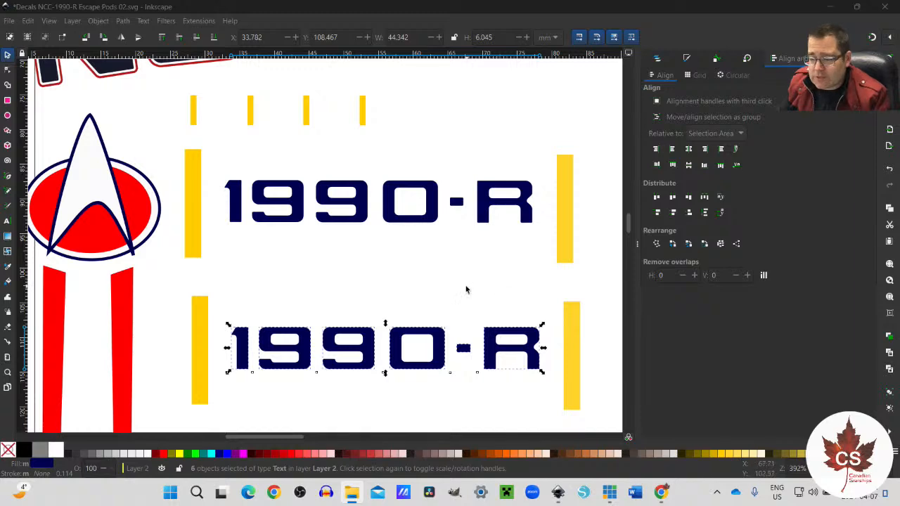
scroll(464, 289, down, 3)
scroll(450, 284, up, 2)
scroll(450, 288, down, 1)
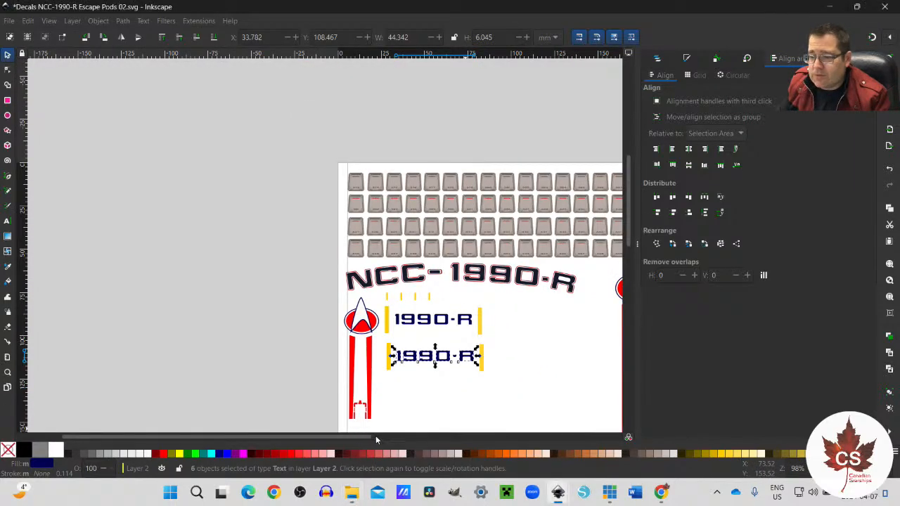
scroll(375, 437, right, 3)
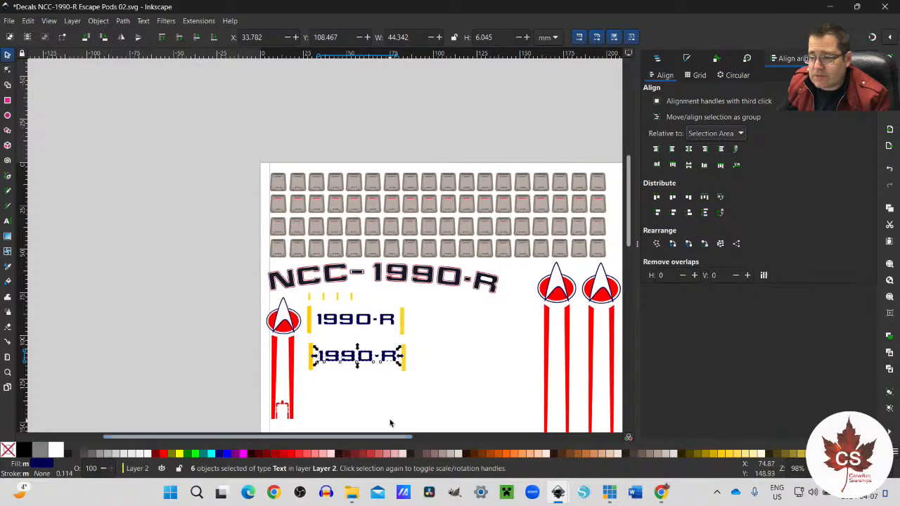
scroll(390, 423, down, 3)
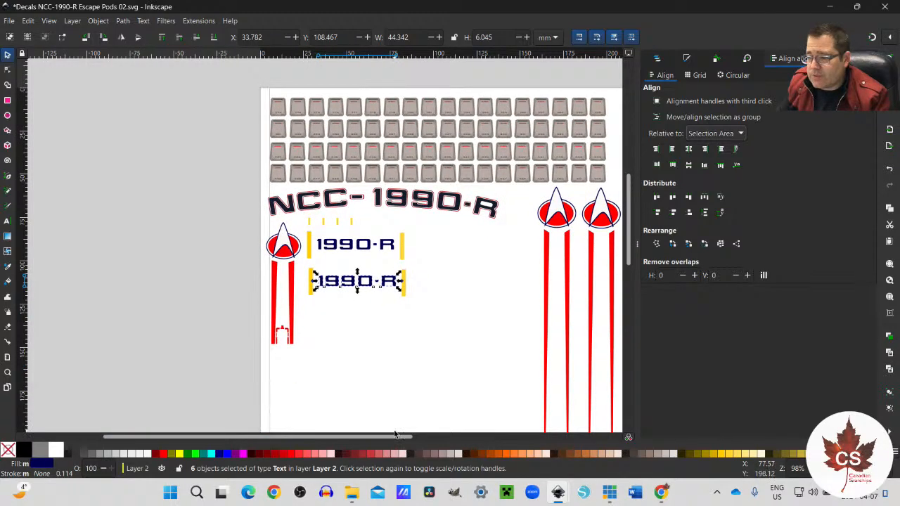
Step: Create a new blank document and bring its upper-left page area into view
click(9, 20)
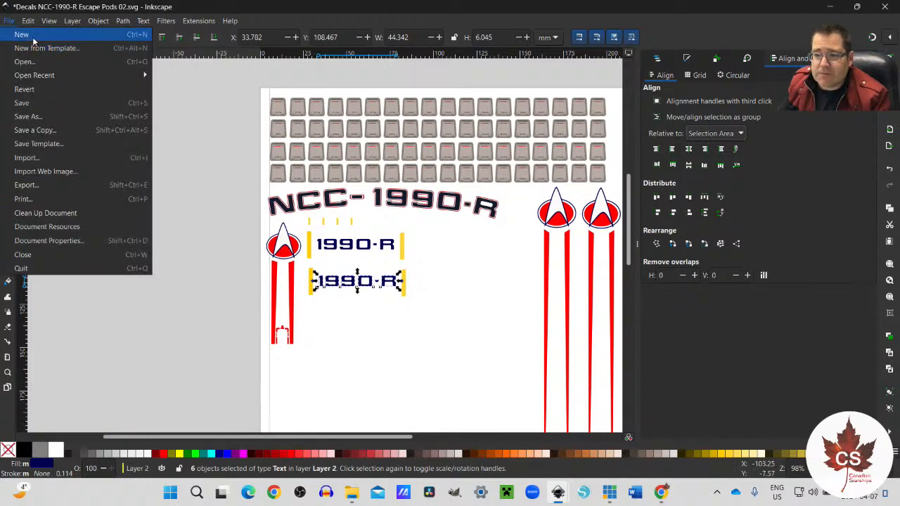
click(32, 39)
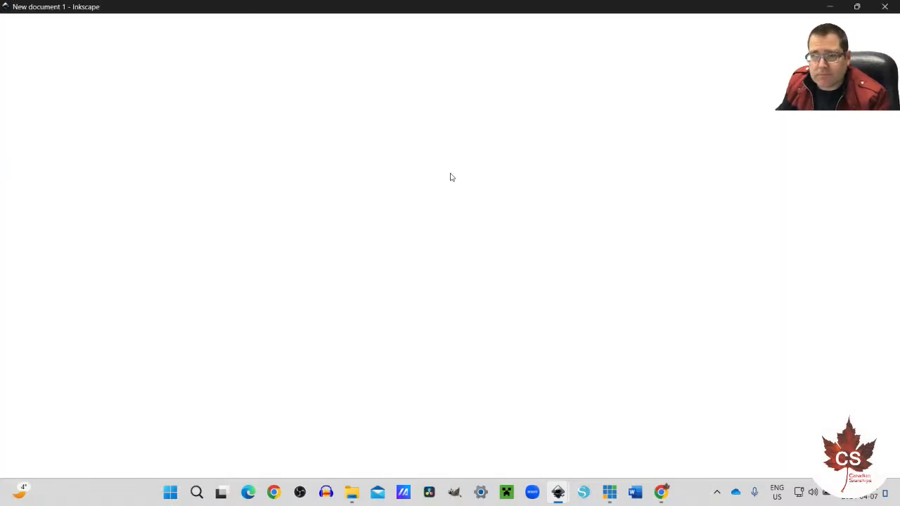
scroll(202, 71, up, 2)
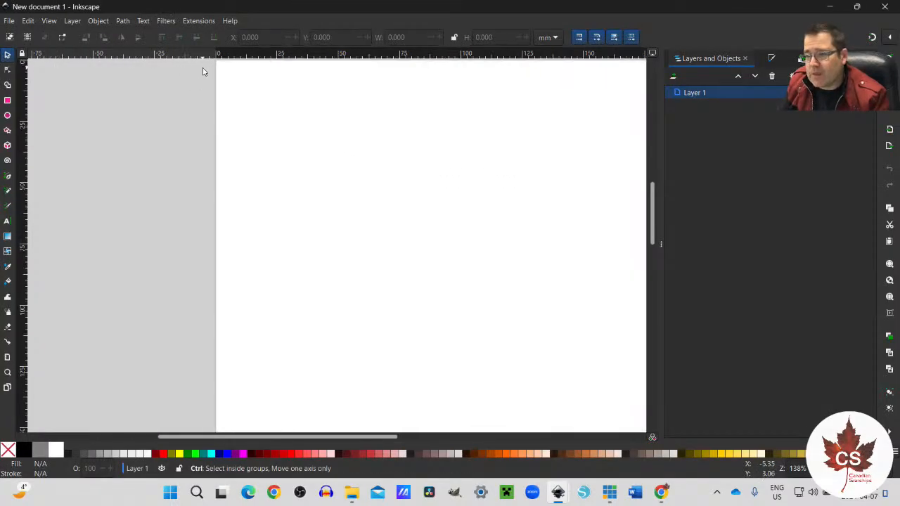
scroll(202, 71, up, 1)
scroll(273, 103, up, 5)
scroll(279, 125, down, 5)
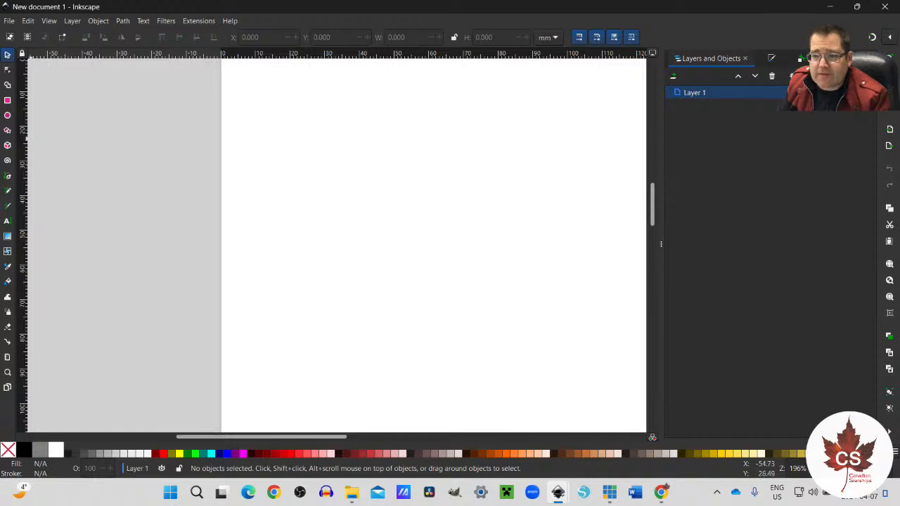
Step: Add the letter N in Jefferies TNG at 50 pt near the page's upper-left corner and select it as an object
click(7, 221)
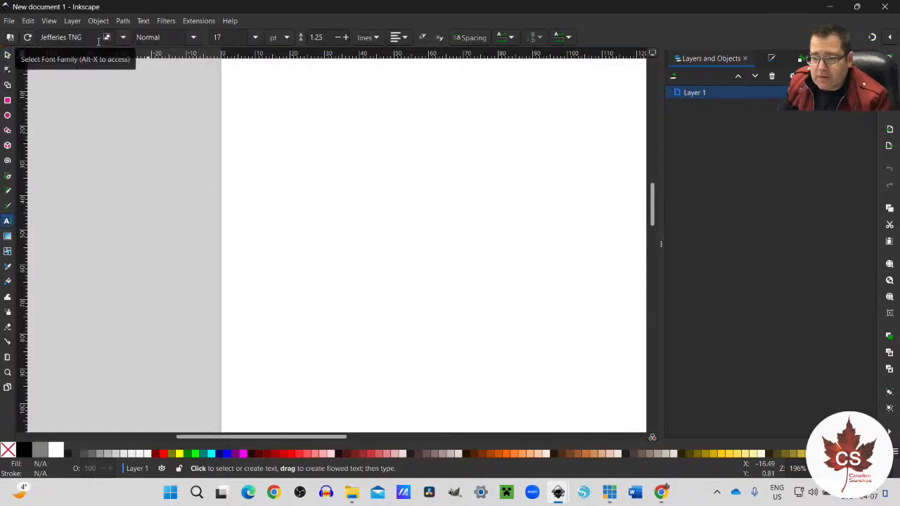
double_click(211, 39)
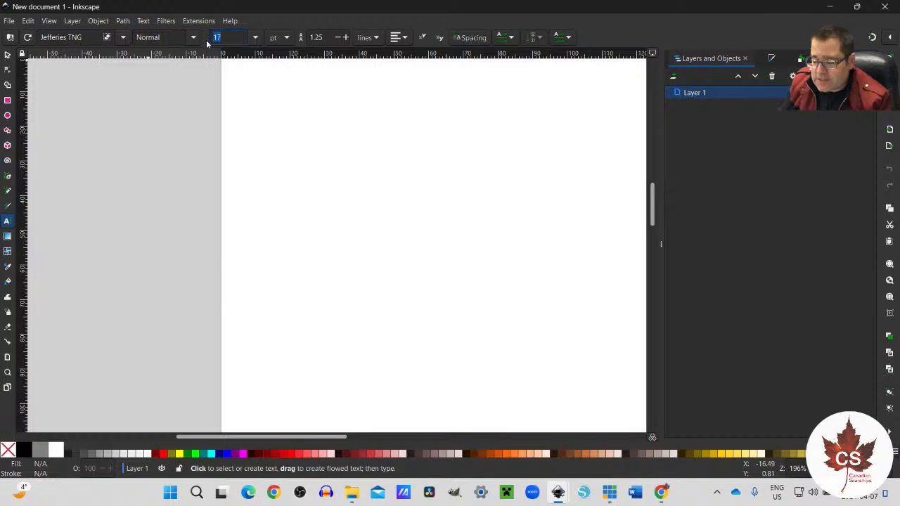
text(50)
click(274, 156)
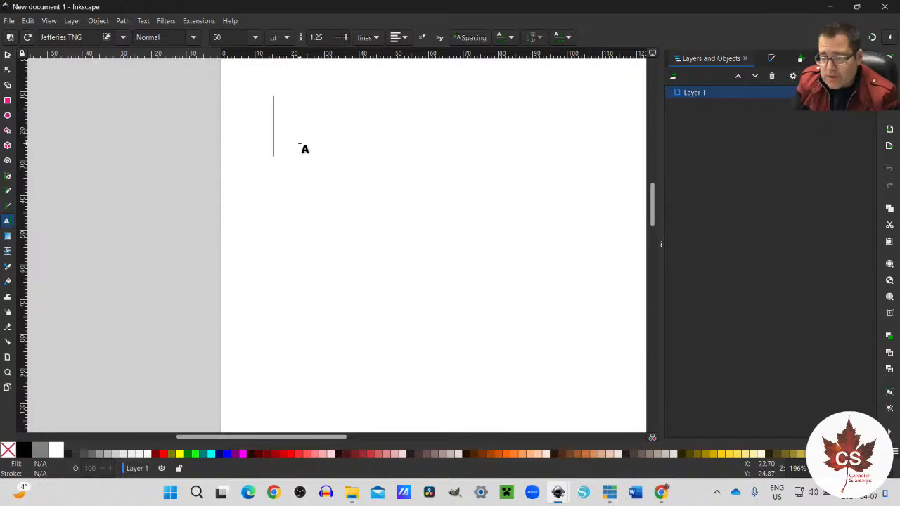
text(N)
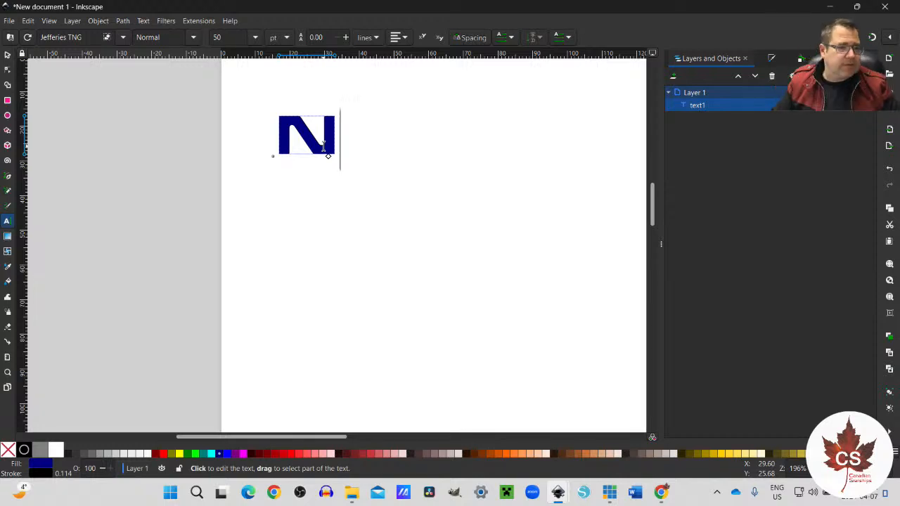
click(368, 265)
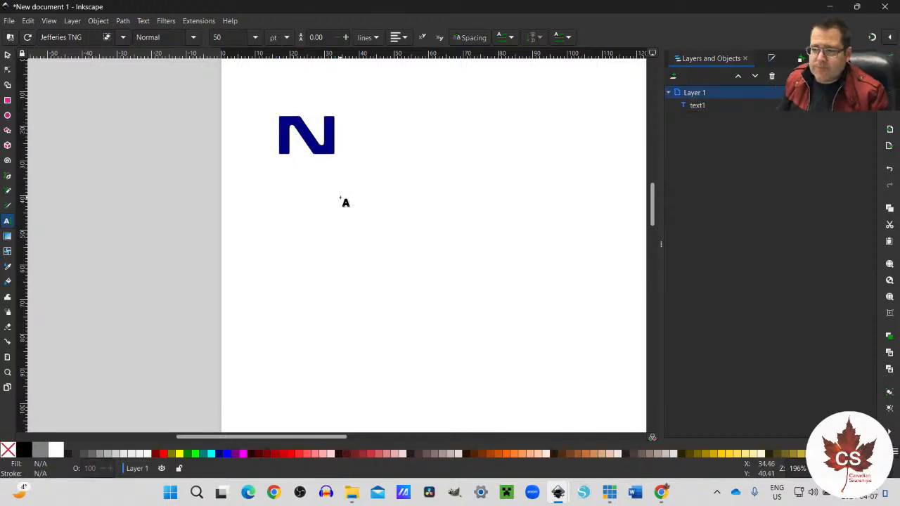
click(8, 55)
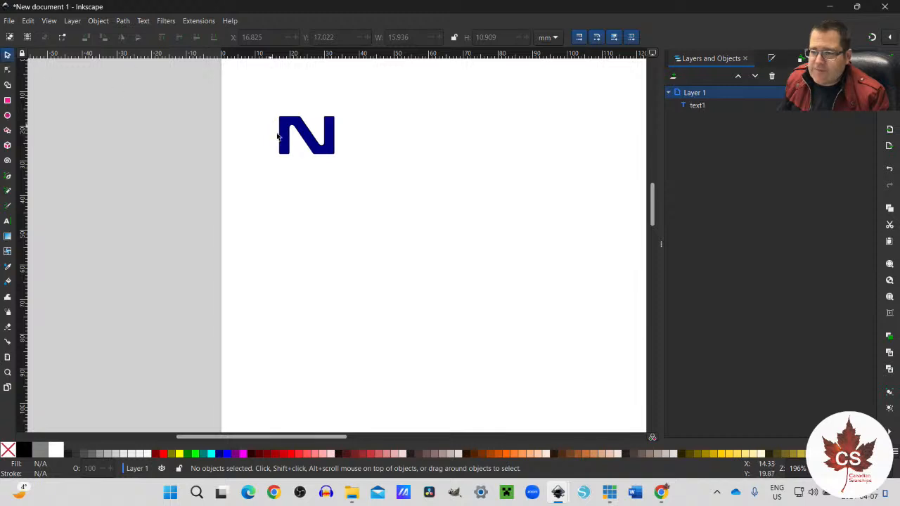
click(299, 149)
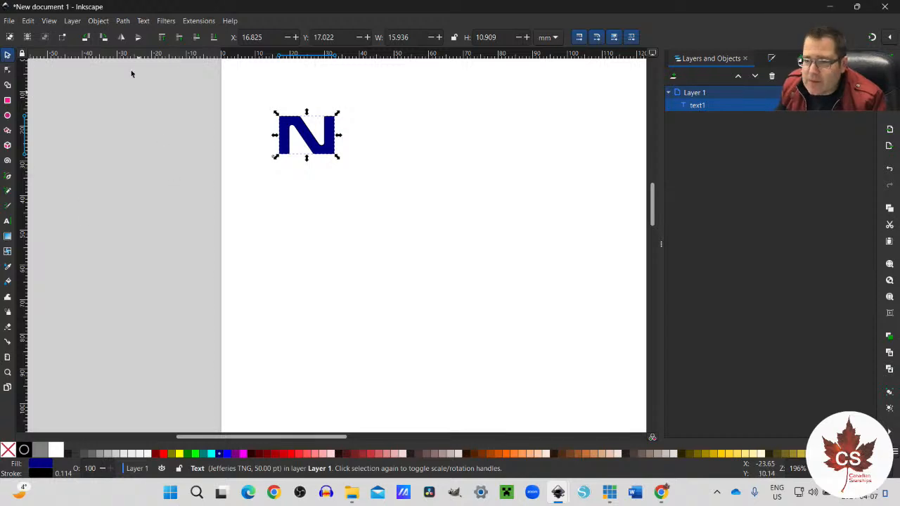
Step: Deselect everything in Decals NCC-1990-R Escape Pods 02.svg, save that file, and return to the new document
click(123, 21)
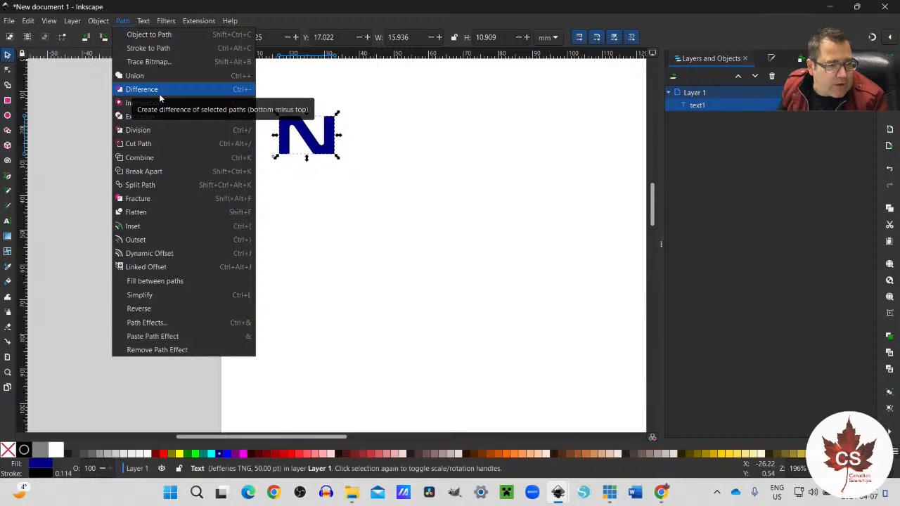
click(559, 497)
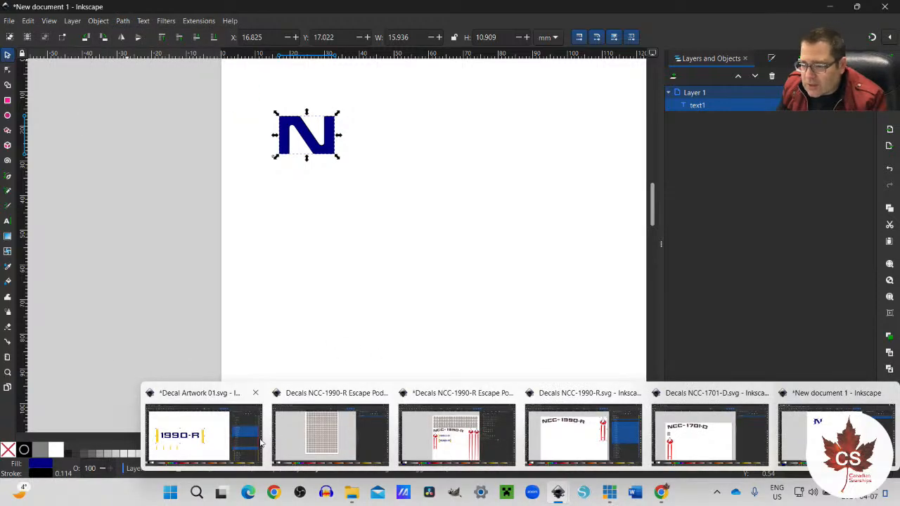
click(444, 440)
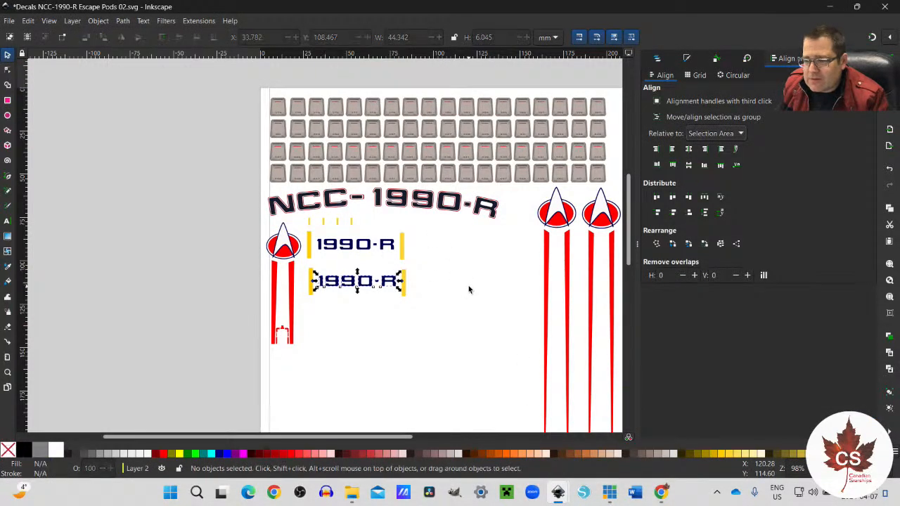
key(Escape)
key(ctrl+s)
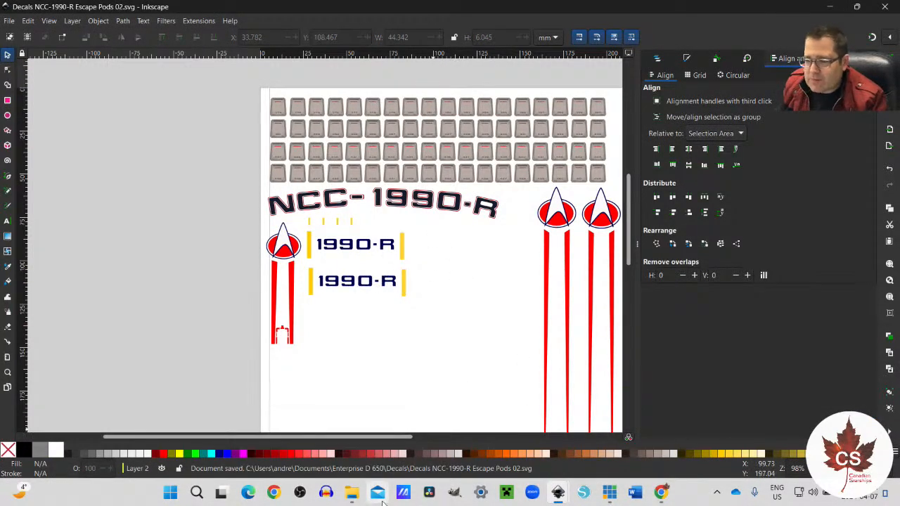
click(558, 495)
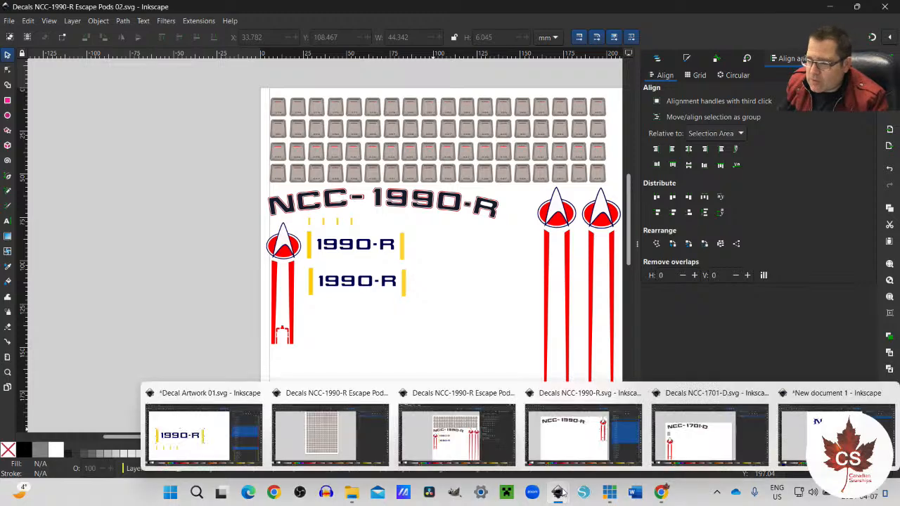
click(803, 435)
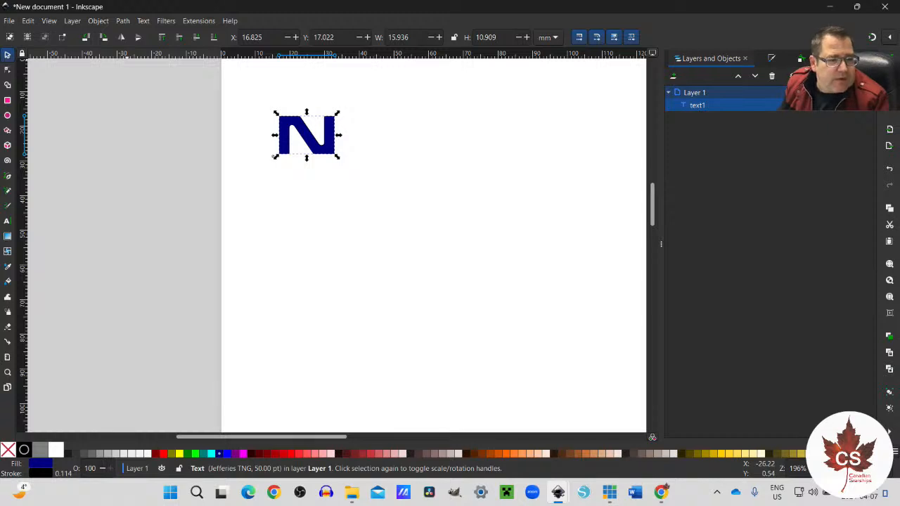
Step: Apply a Dynamic Offset to the navy letter N
click(98, 21)
click(123, 21)
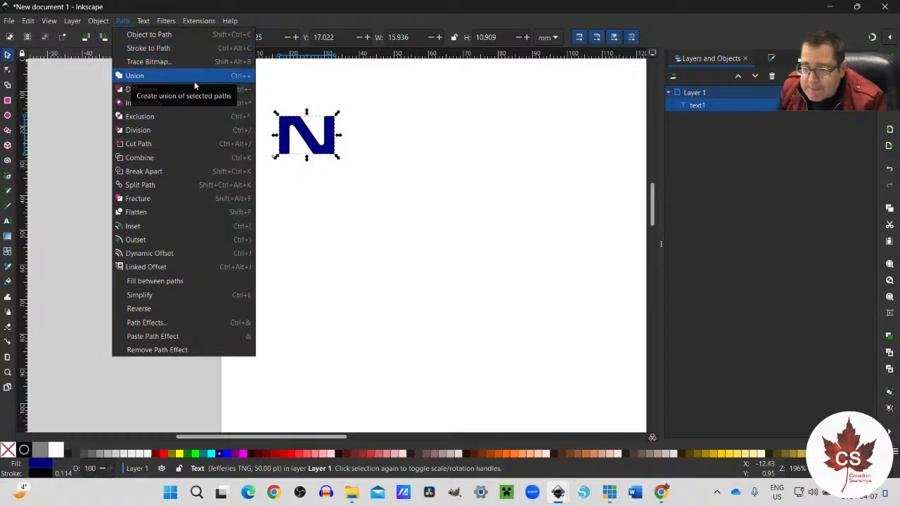
click(136, 254)
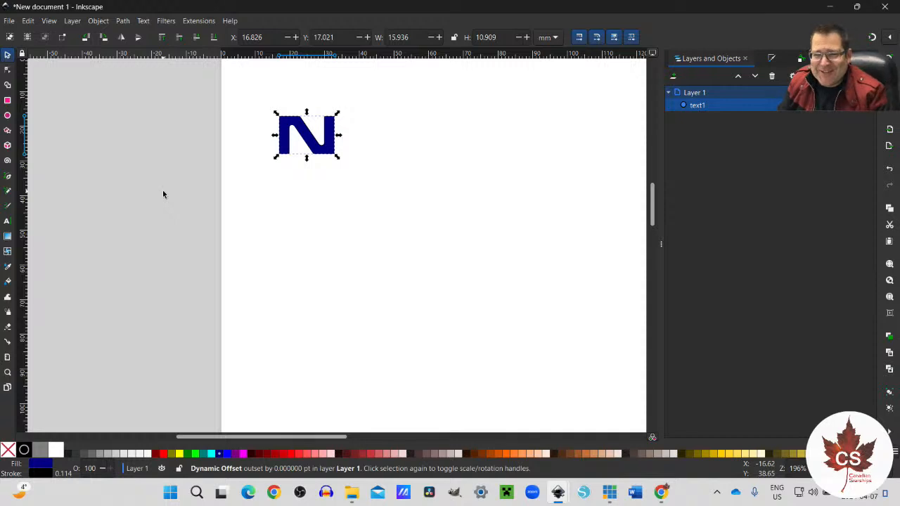
Step: Reselect the letter N and open the Path Effects settings for it
click(122, 23)
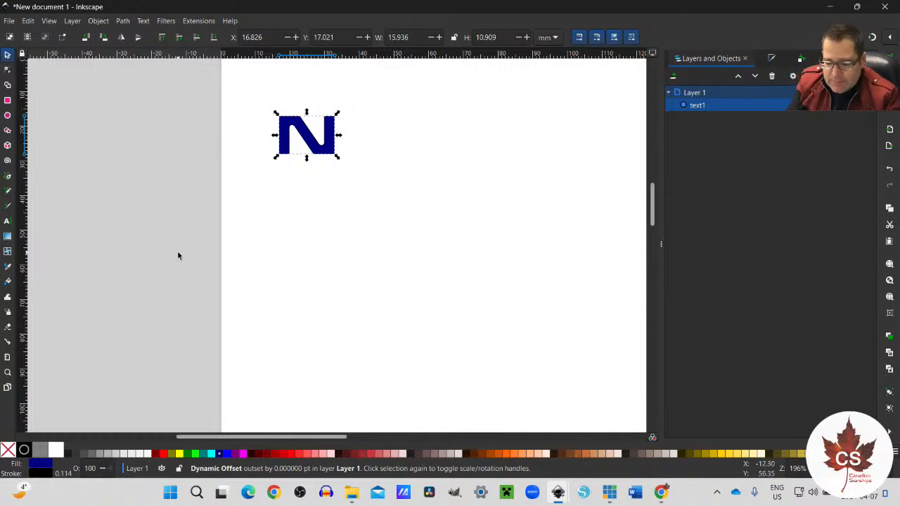
key(ctrl+7)
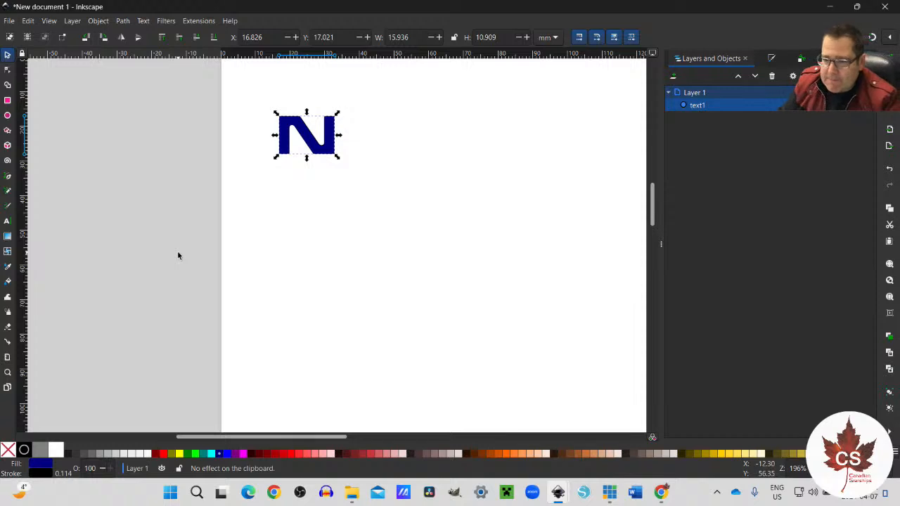
key(Escape)
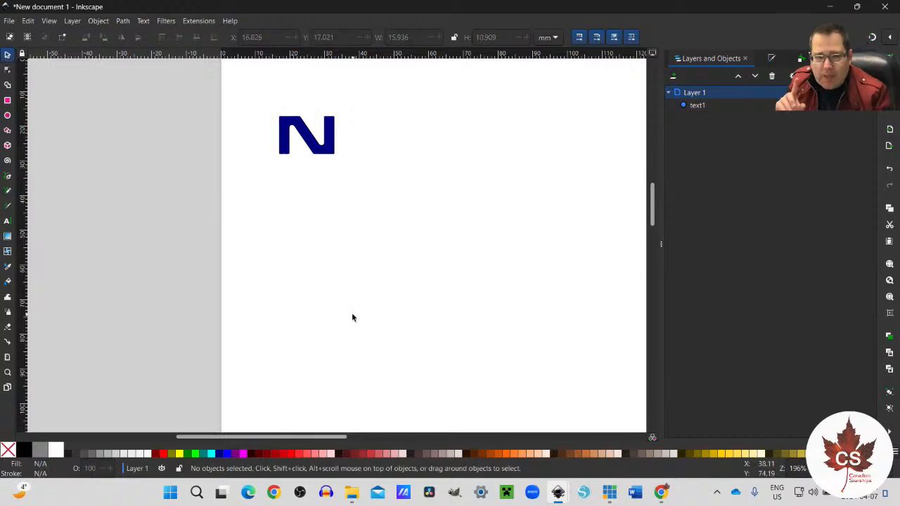
click(328, 144)
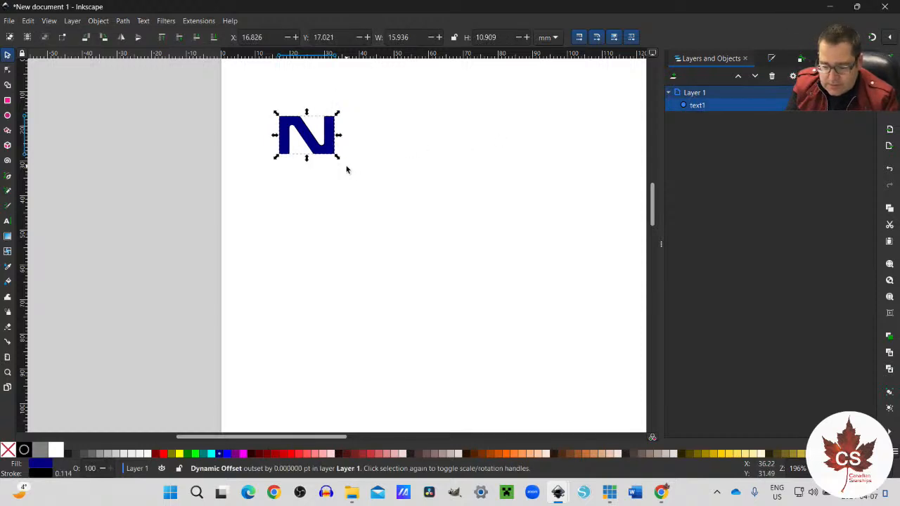
key(ctrl)
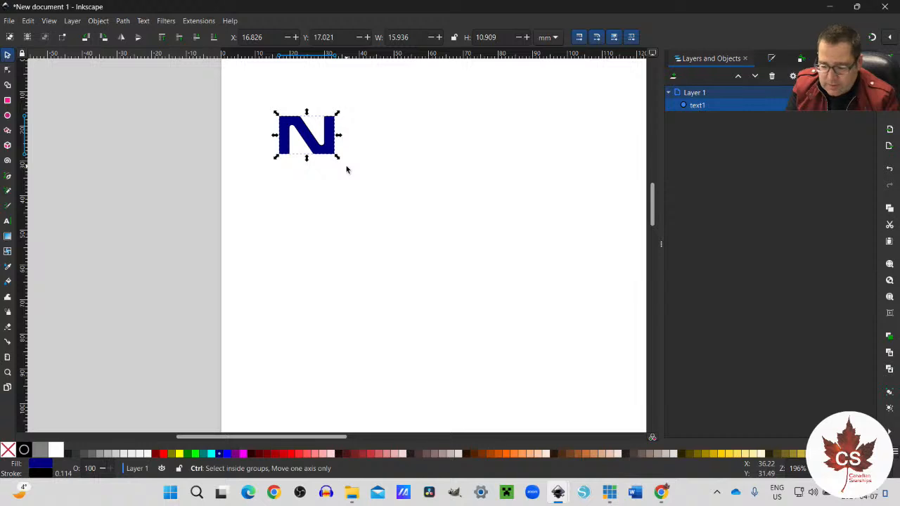
key(ctrl+shift+7)
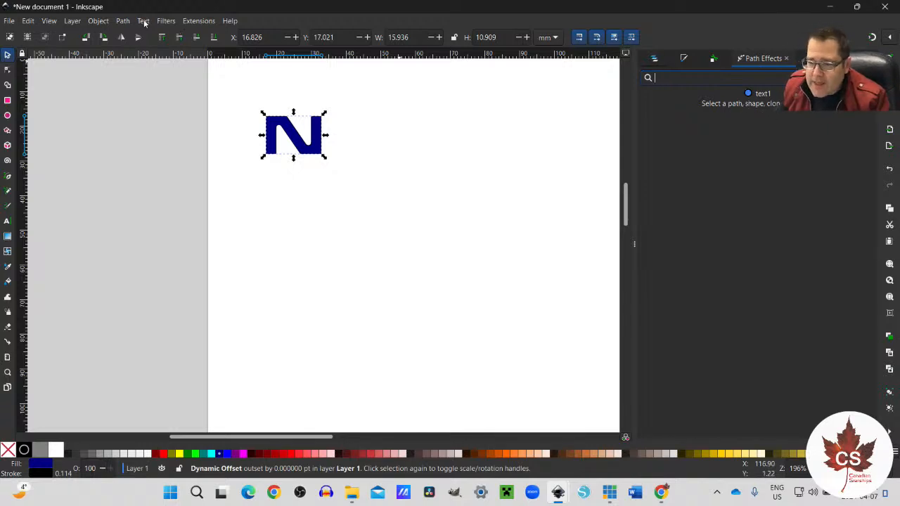
Step: Apply Dynamic Offset again to the selected navy letter N
click(122, 21)
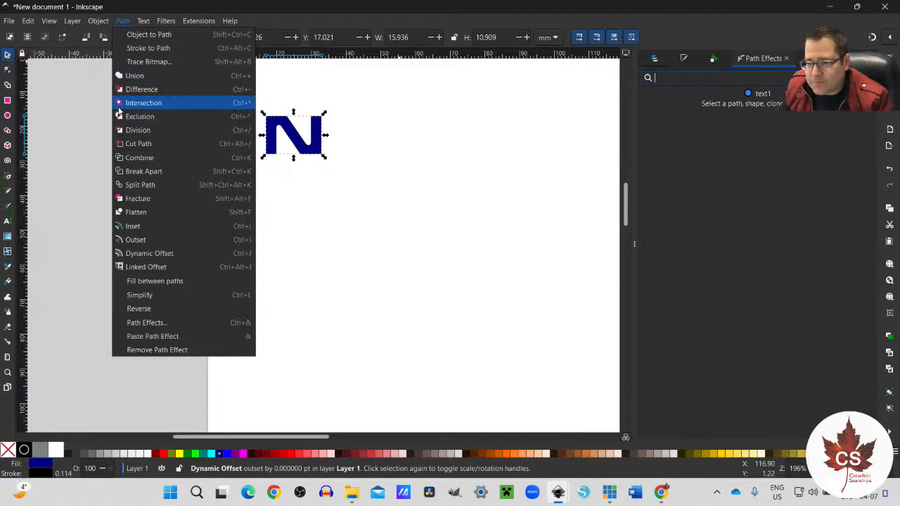
click(152, 255)
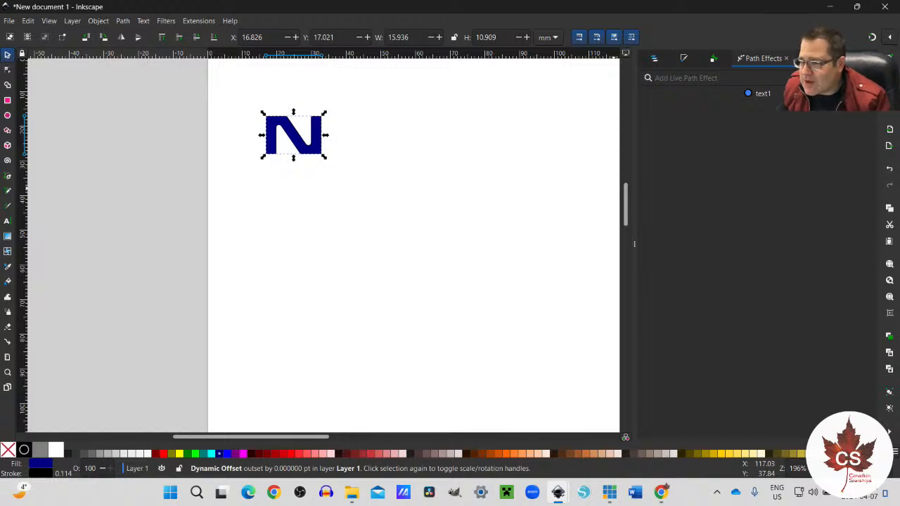
Step: Examine the live path effects available for the letter N, reselecting the letter before checking the list again
click(747, 78)
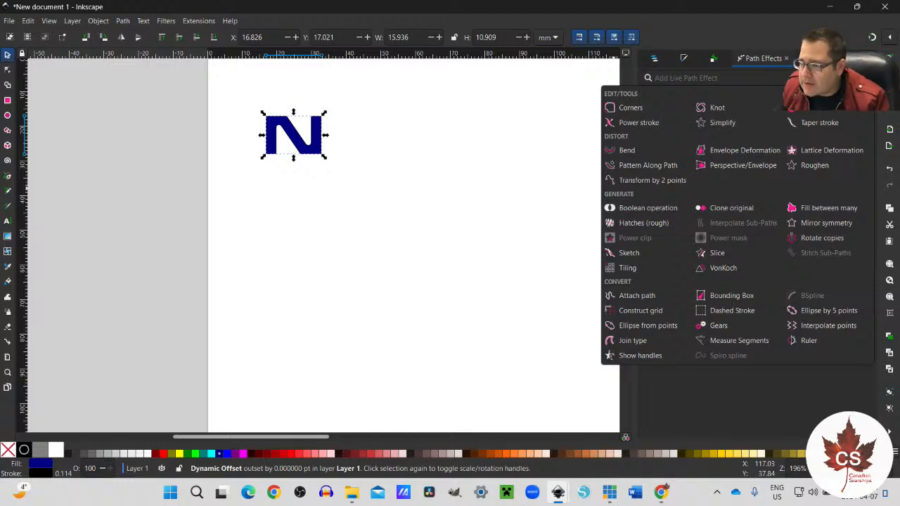
key(Escape)
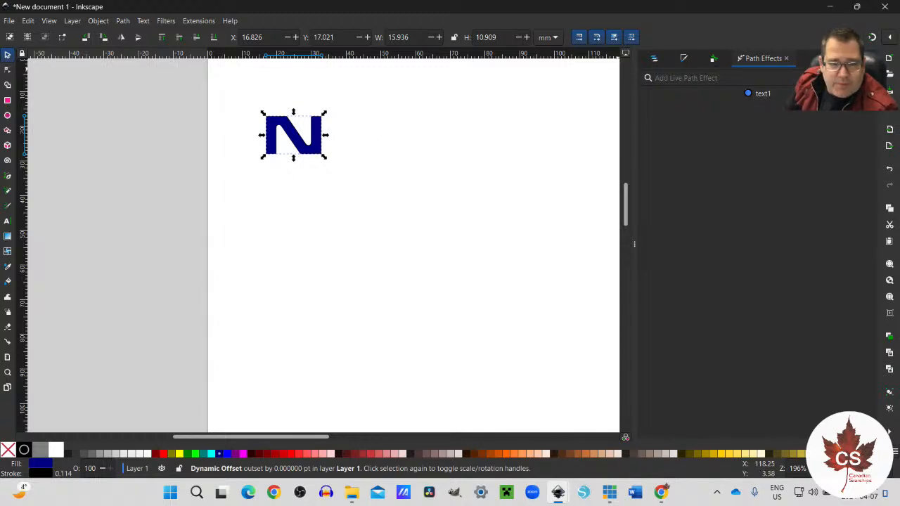
click(302, 189)
click(307, 154)
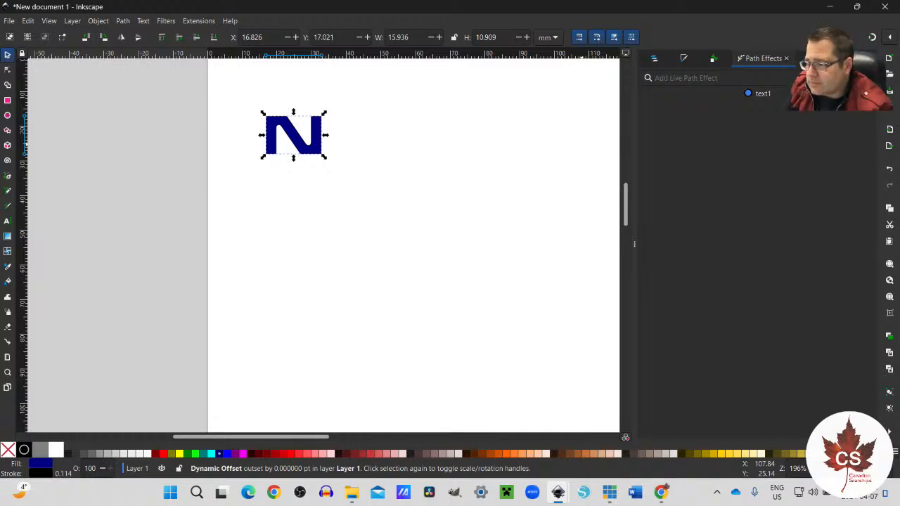
click(865, 78)
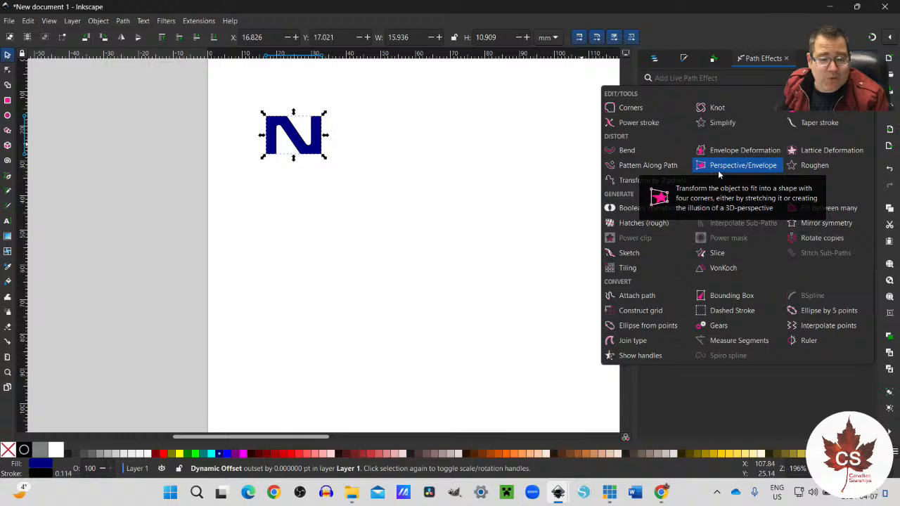
click(769, 38)
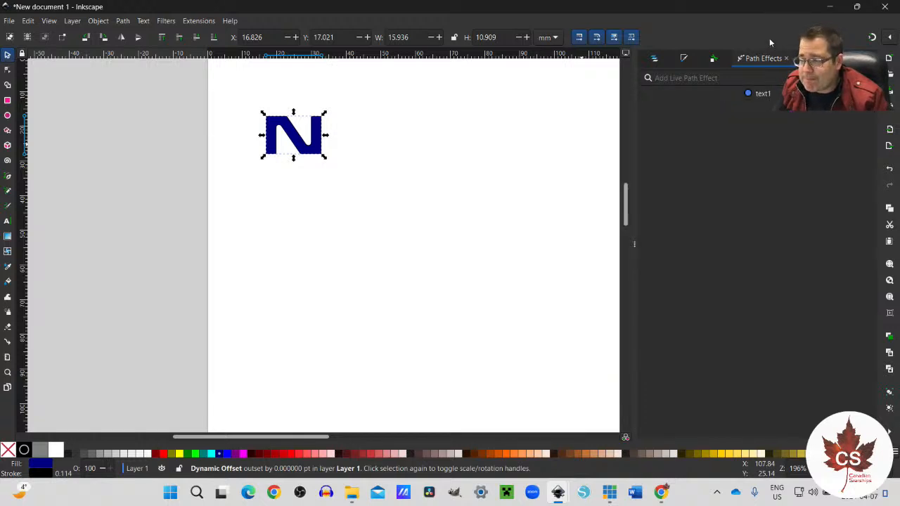
click(99, 21)
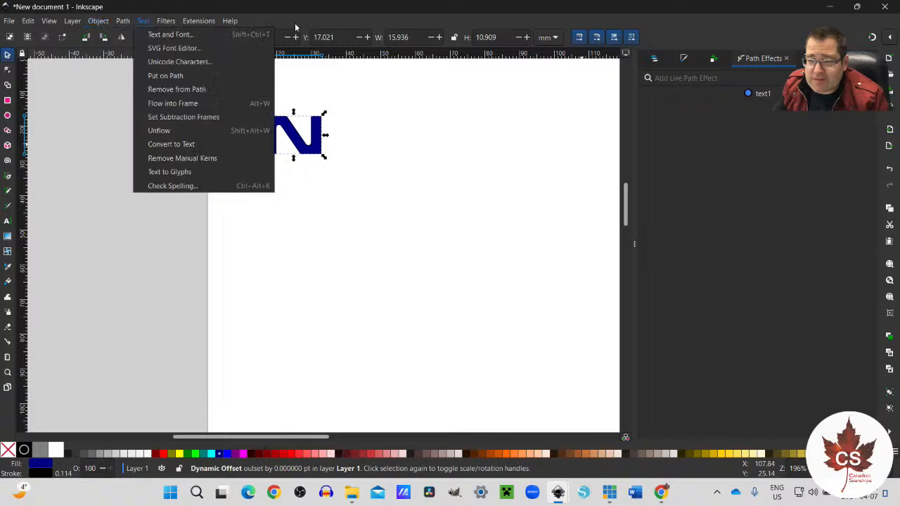
click(304, 4)
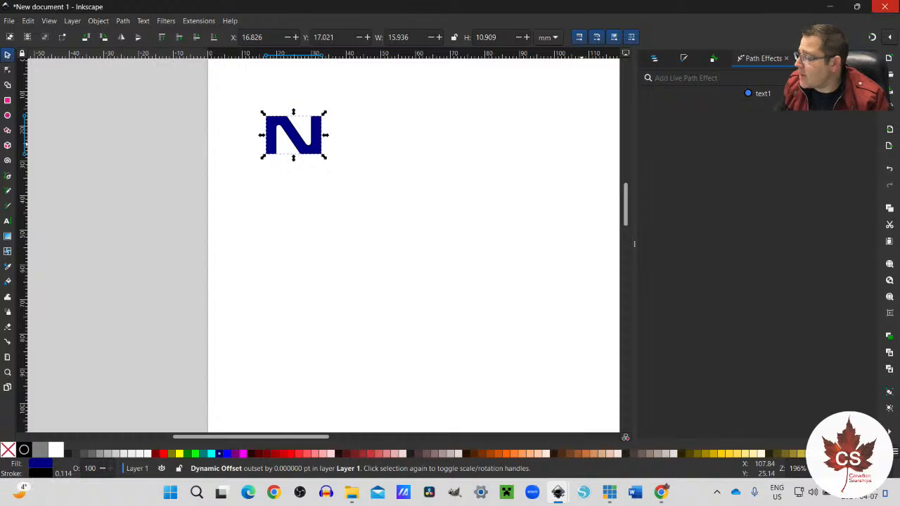
key(alt+Tab)
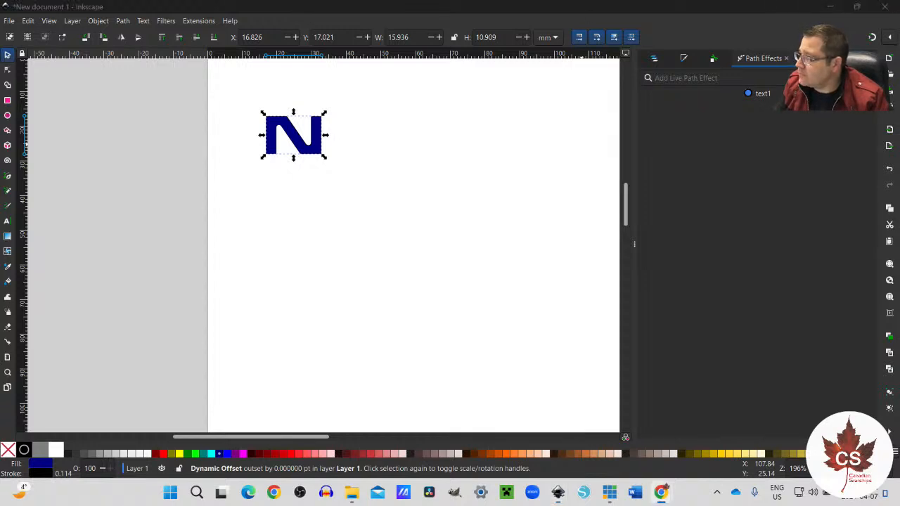
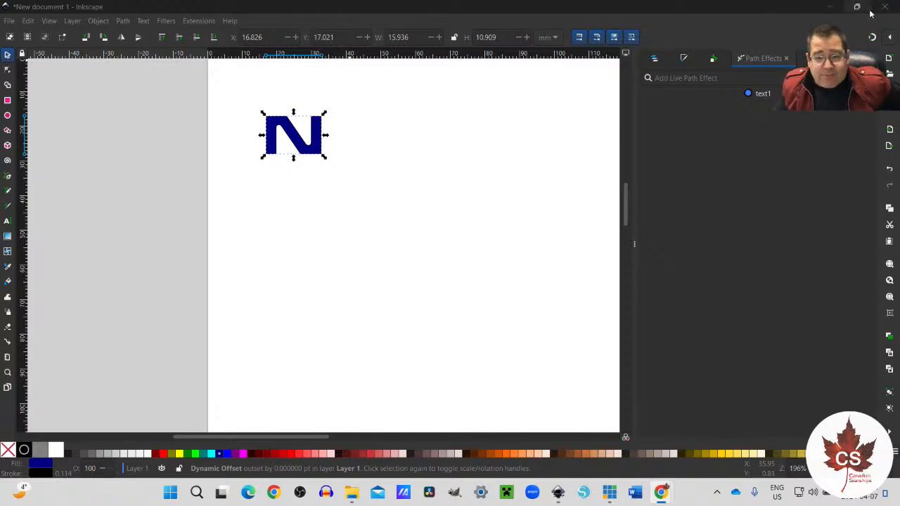
Step: Review the list of live path effects that can be added to the dynamically offset letter N
mouse_move(870, 10)
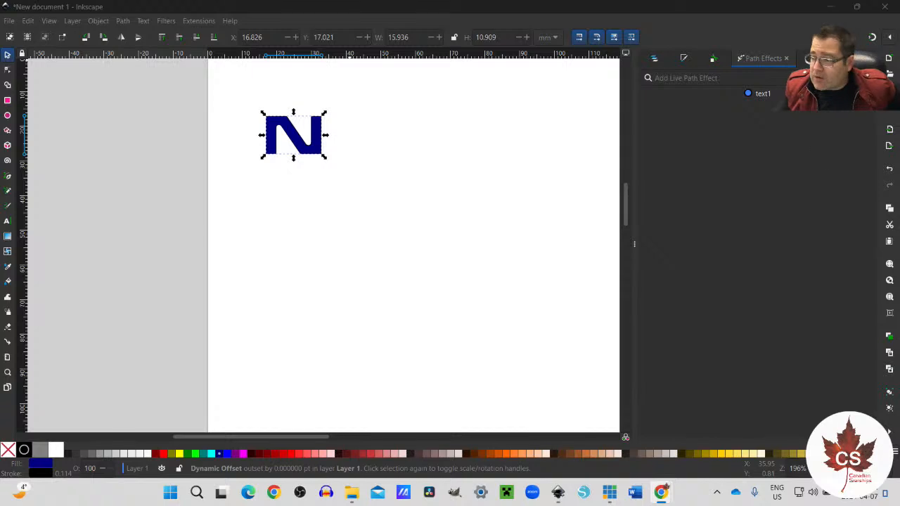
click(839, 151)
click(866, 78)
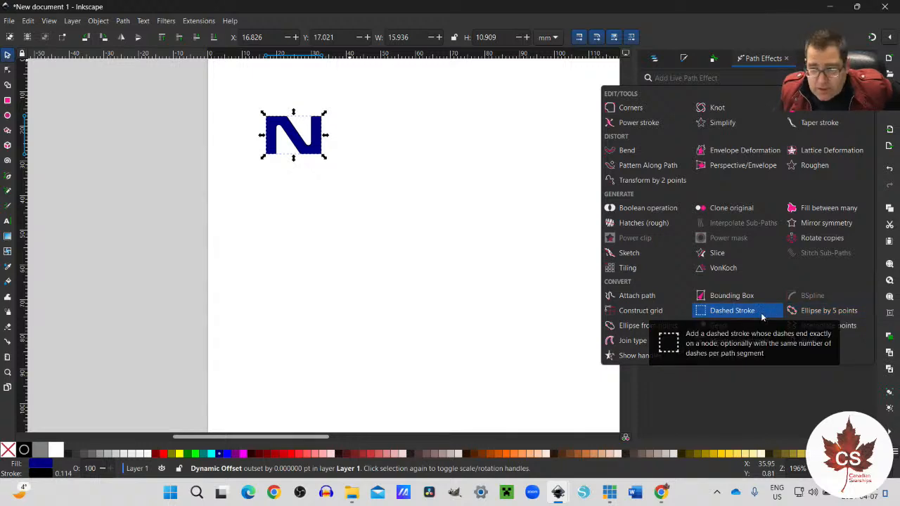
click(225, 469)
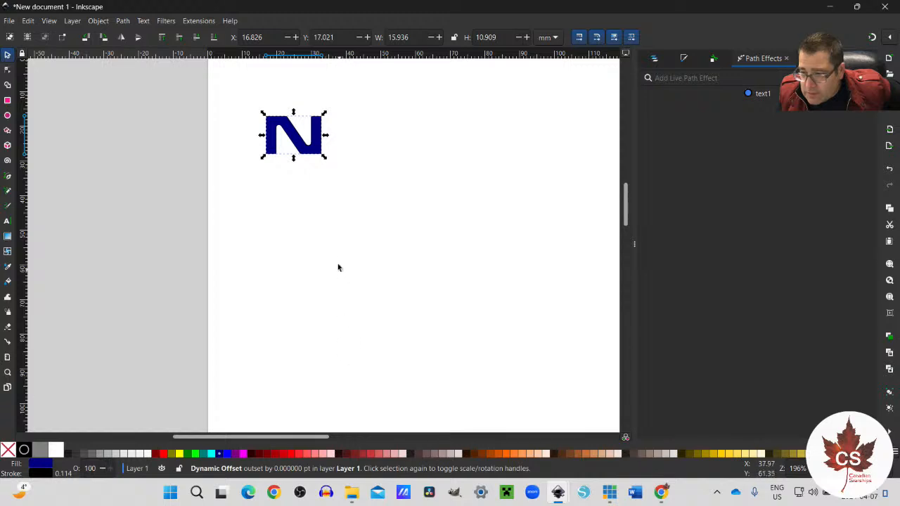
Step: Try rotating the navy letter N clockwise about its centre, undoing each rotation
click(320, 151)
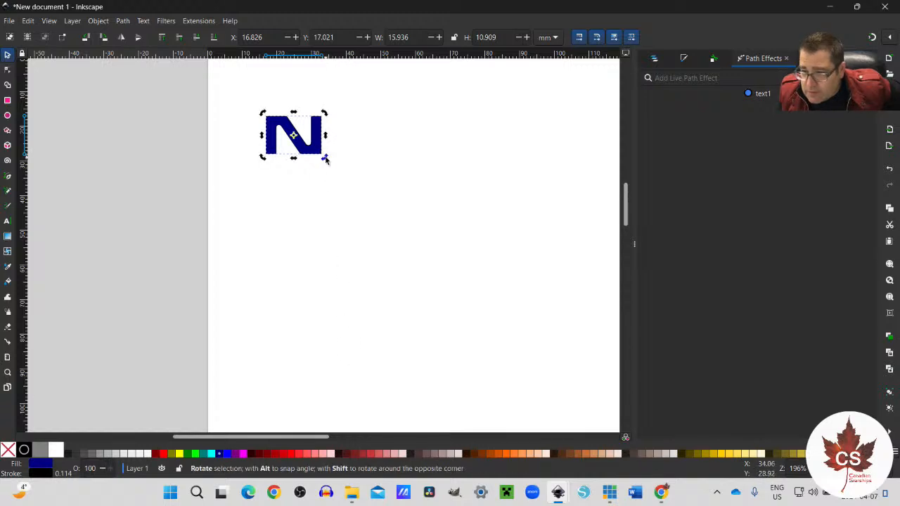
drag(326, 159, 319, 167)
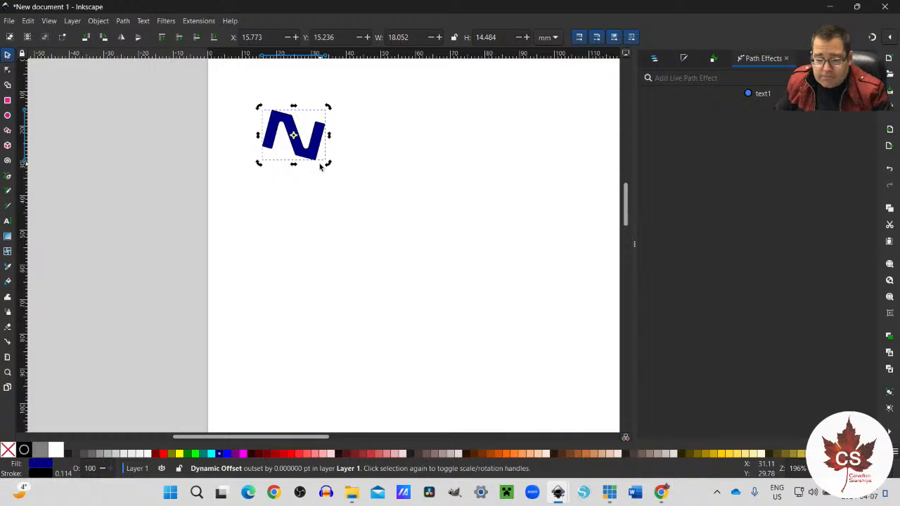
key(ctrl+z)
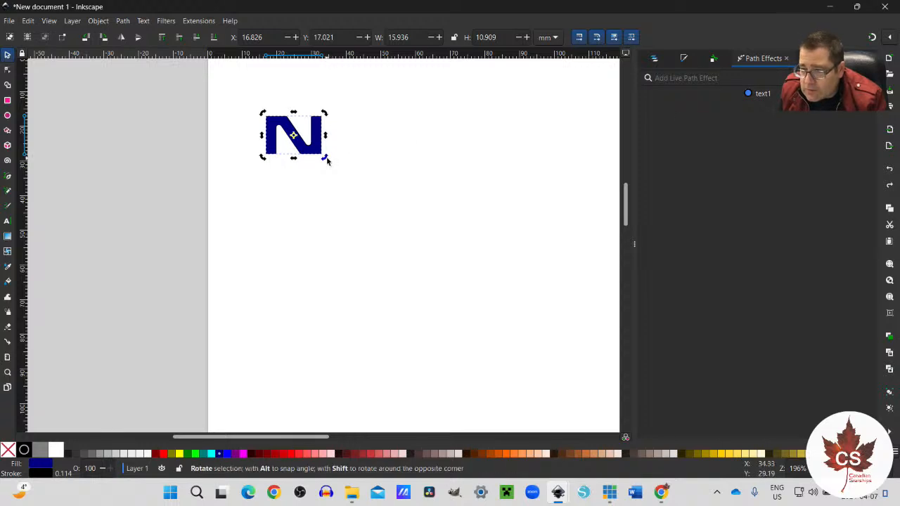
drag(325, 159, 327, 163)
key(ctrl+z)
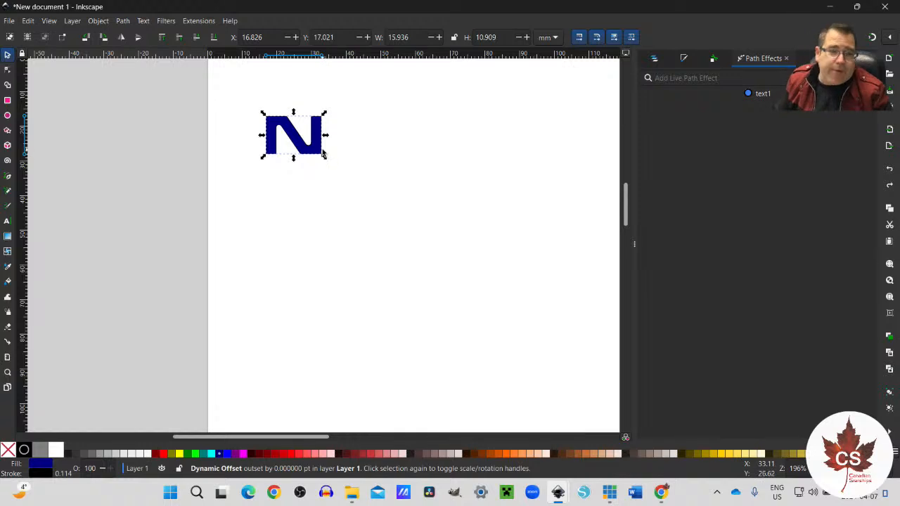